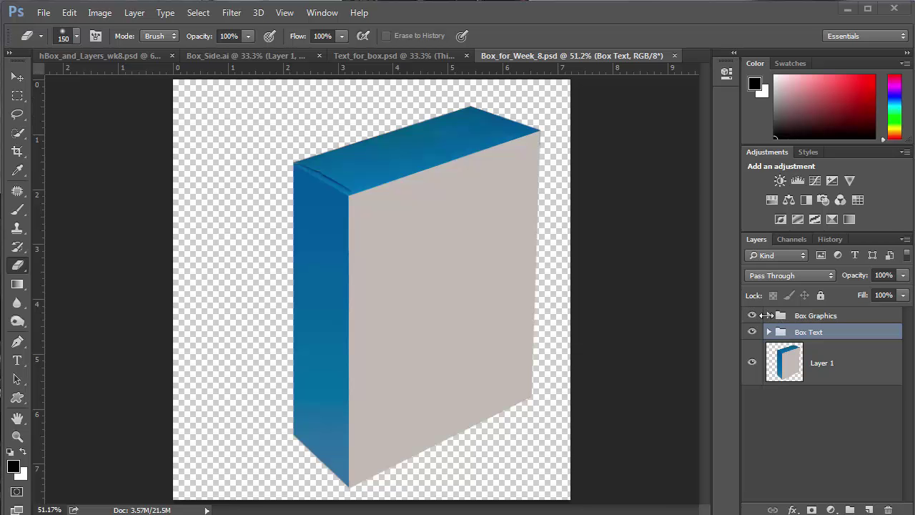
Look through the layers inside the Box Graphics and Box Text groups, and collapse both groups again
ctrl+click(780, 316)
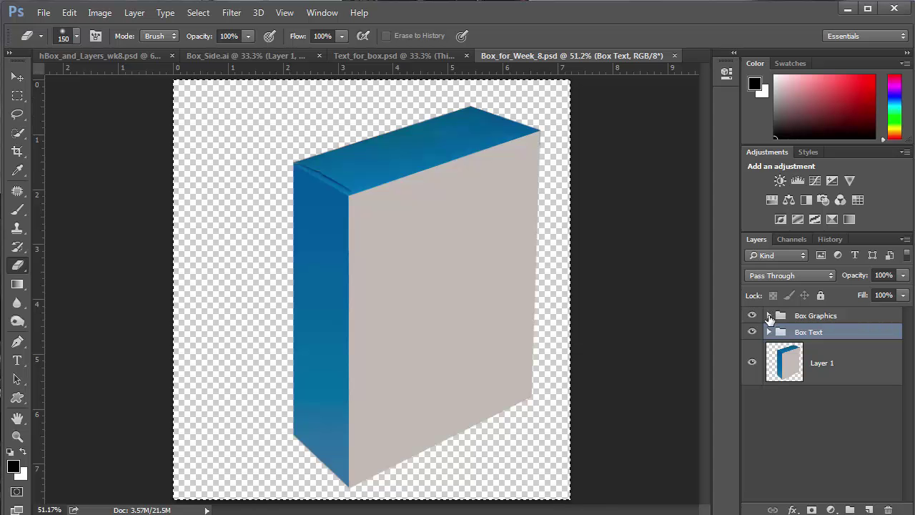
click(769, 316)
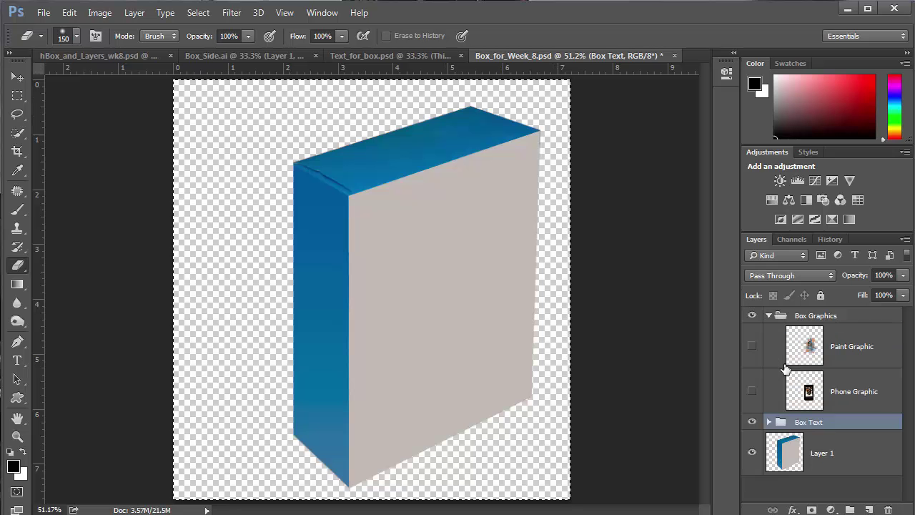
click(770, 422)
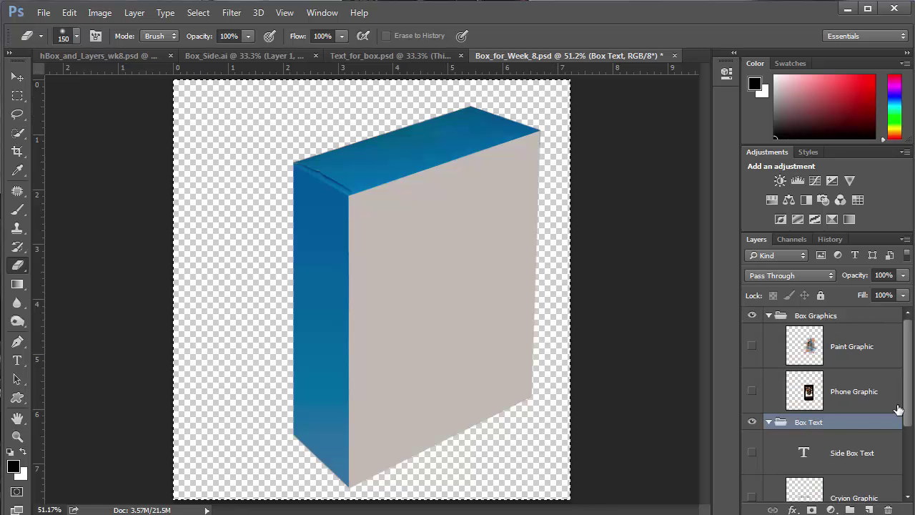
drag(906, 404, 905, 434)
scroll(843, 399, up, 3)
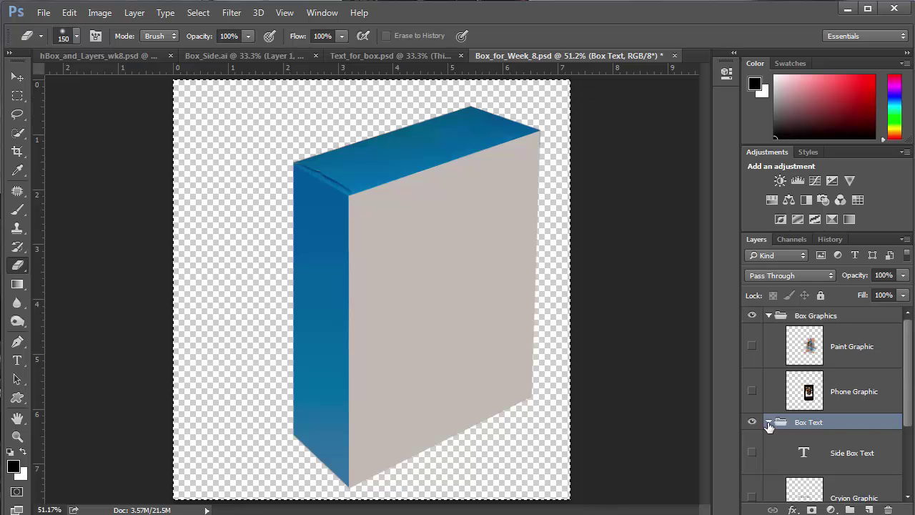
click(770, 424)
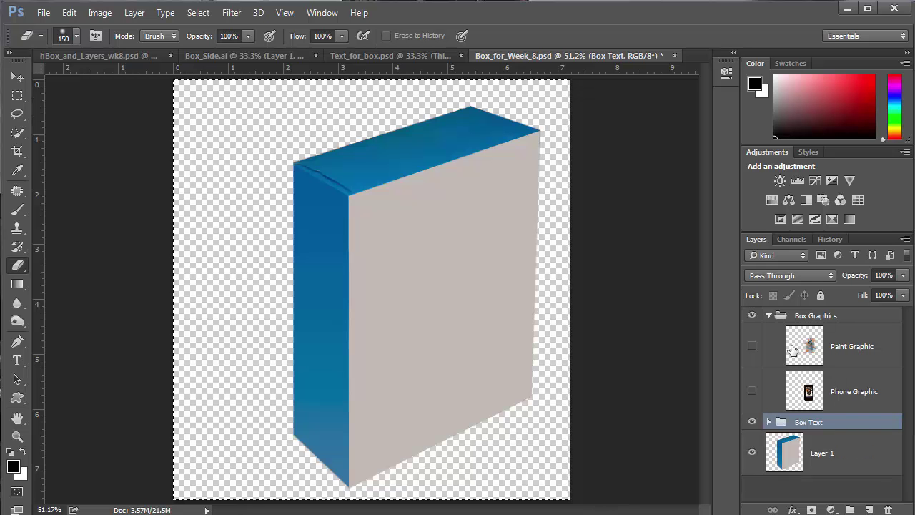
click(769, 315)
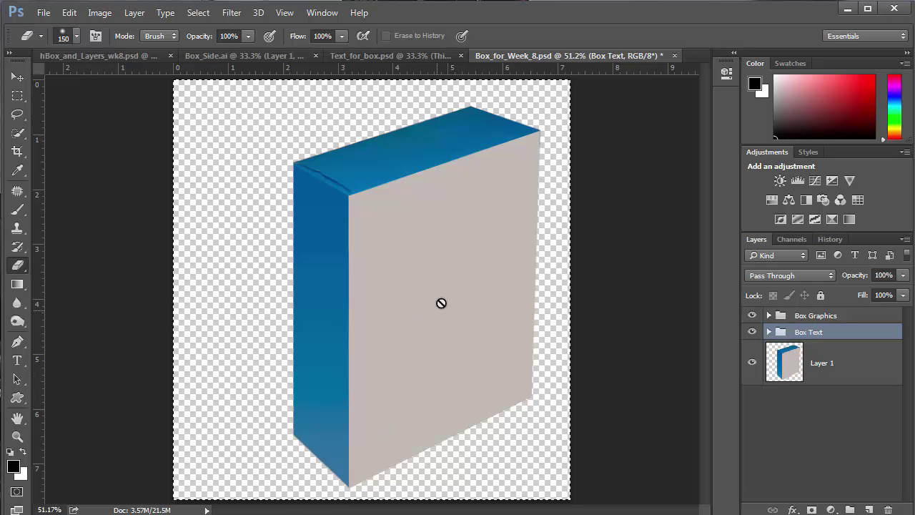
Open Layer 1 in the Vanishing Point filter, delete the existing perspective planes, and leave the filter without applying it
click(233, 13)
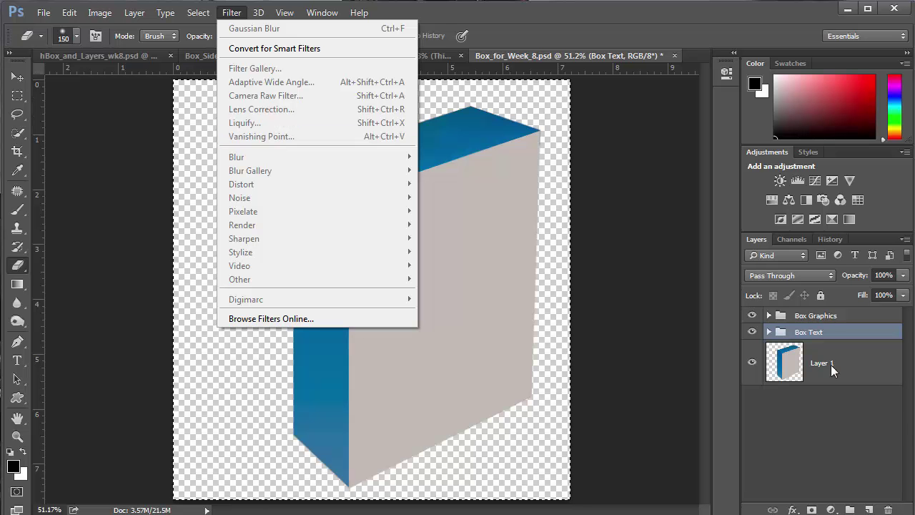
click(796, 368)
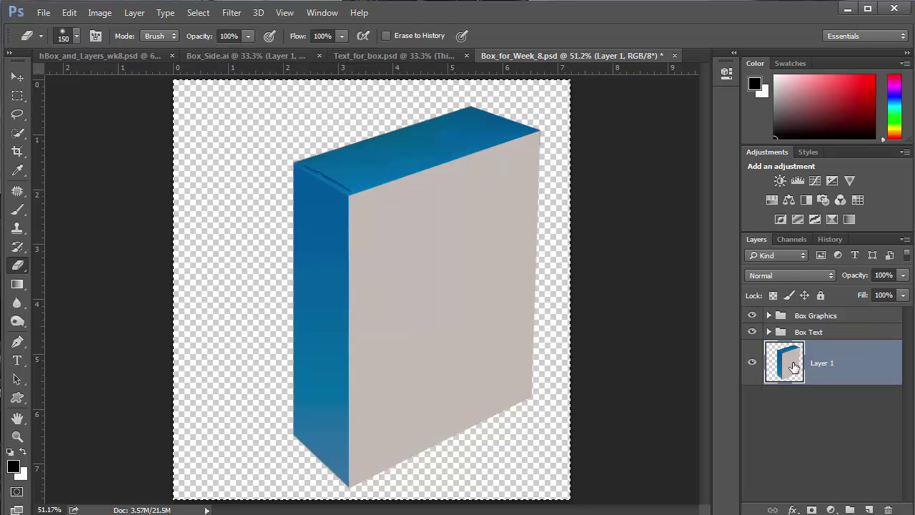
click(232, 13)
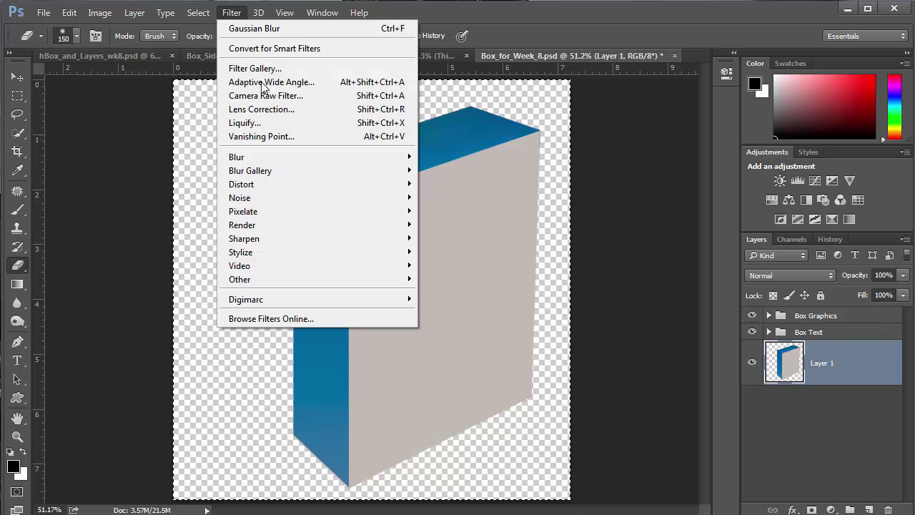
click(279, 136)
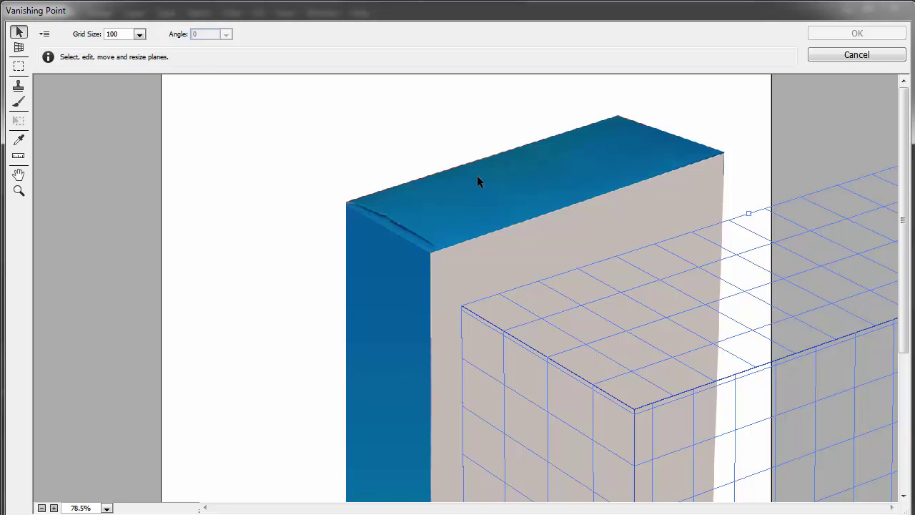
alt+scroll(477, 176, down, 3)
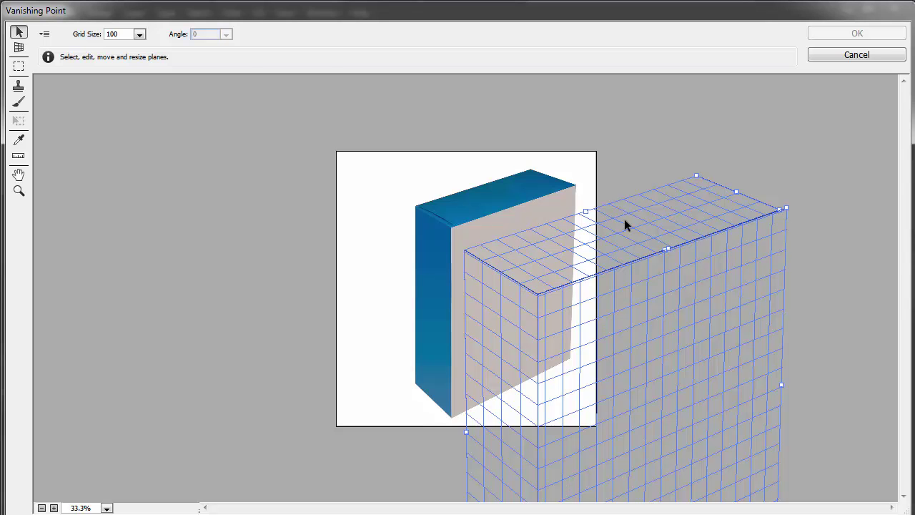
key(BackSpace)
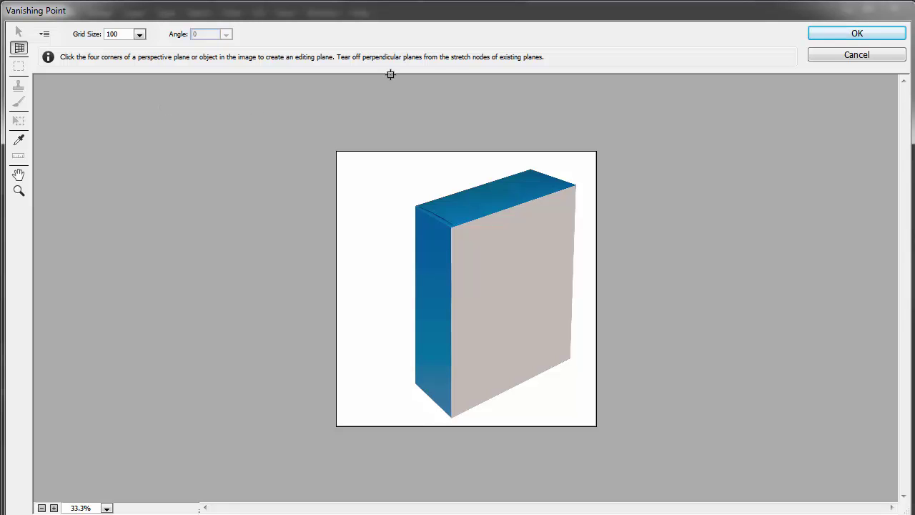
click(865, 57)
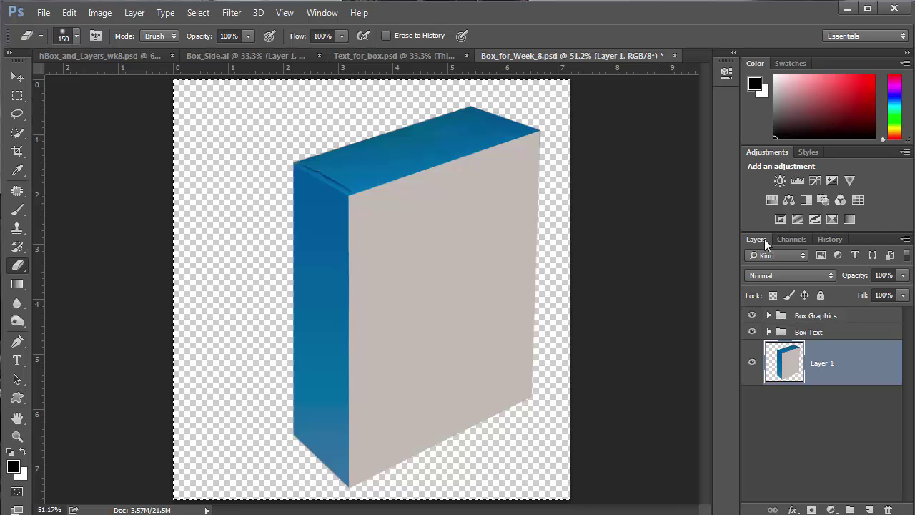
Float the Layers panel over the canvas and make the Paint Graphic layer in the Box Graphics group visible
drag(758, 239, 659, 99)
drag(790, 379, 788, 416)
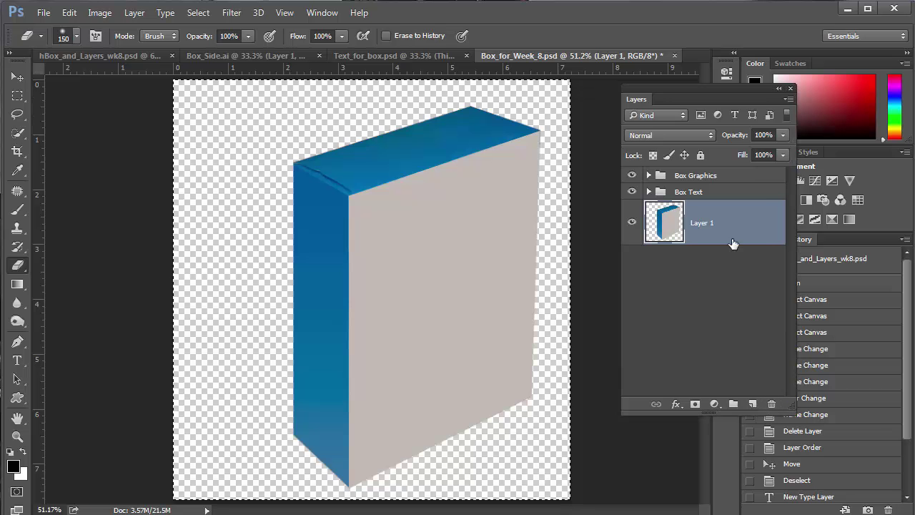
click(648, 176)
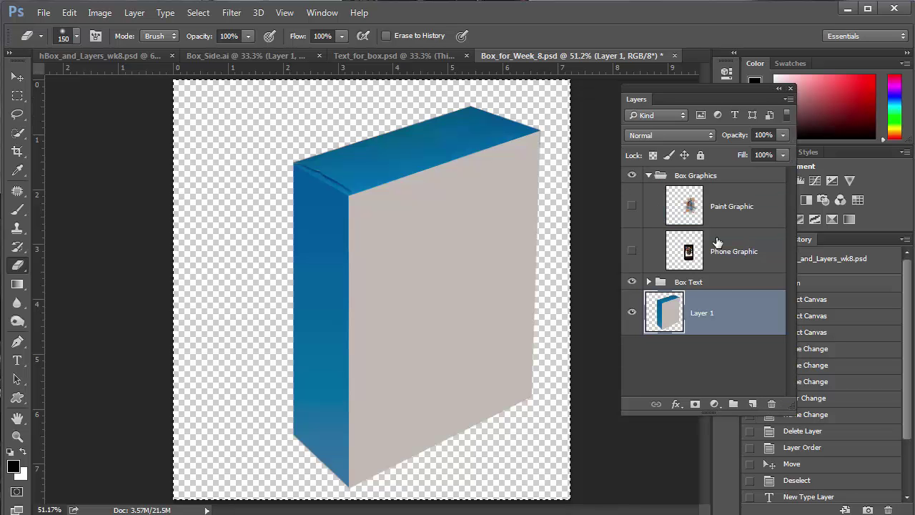
click(631, 207)
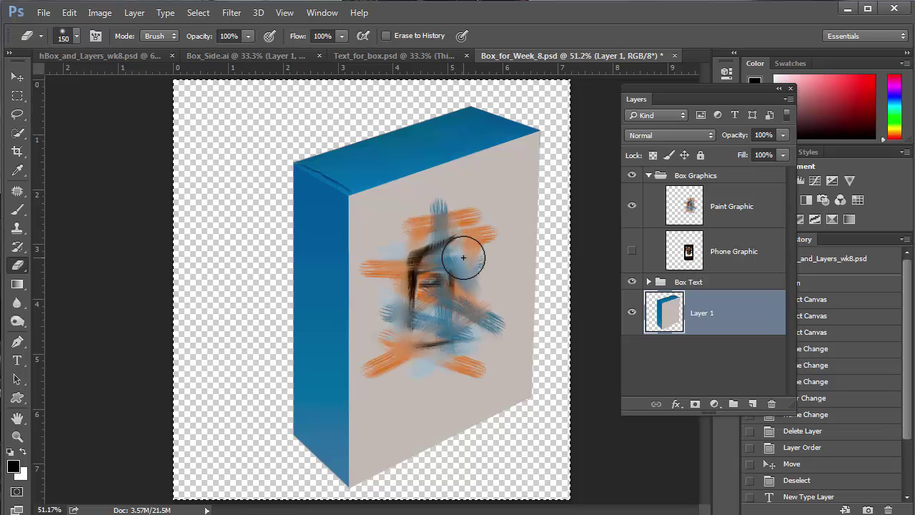
Move the box slightly upward and reposition the Paint Graphic on the box's front face with the selection cleared
key(v)
drag(462, 284, 441, 250)
ctrl+click(434, 296)
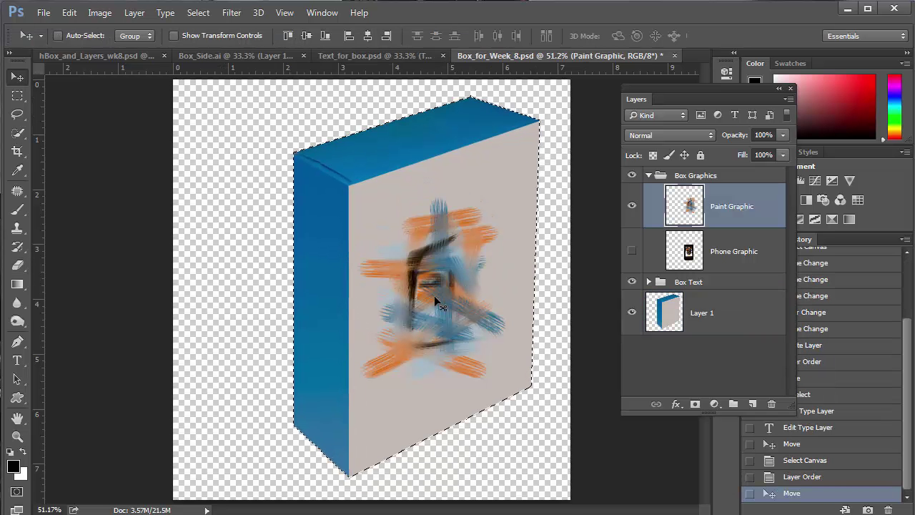
drag(435, 306, 452, 283)
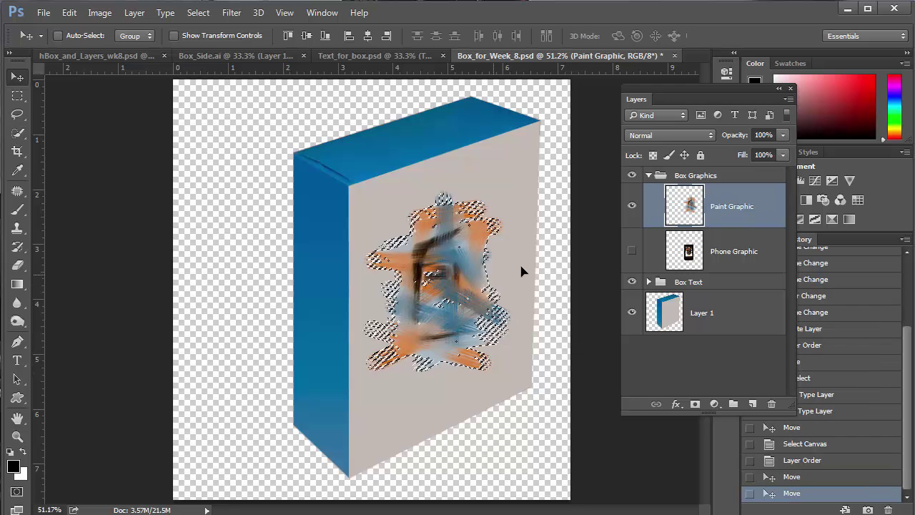
key(ctrl+d)
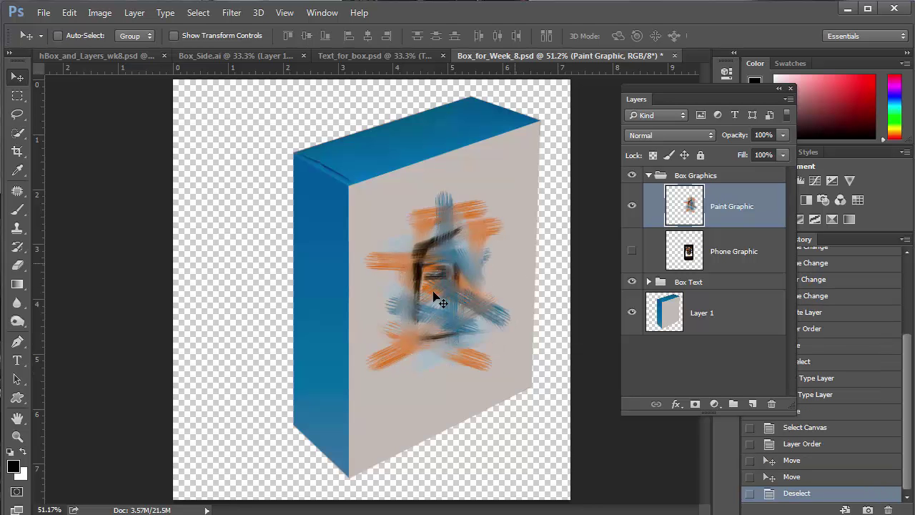
mouse_move(443, 286)
mouse_down()
mouse_move(452, 272)
mouse_move(358, 295)
mouse_move(351, 287)
mouse_move(442, 272)
mouse_move(442, 292)
mouse_move(336, 286)
mouse_move(486, 284)
mouse_up()
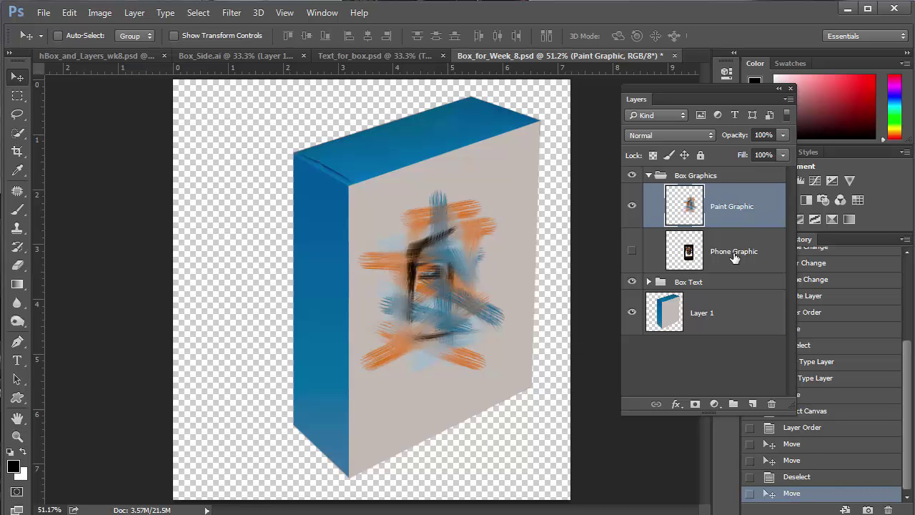
Show the Phone Graphic layer, stack it above Paint Graphic, and move the phone up over the paint strokes
click(631, 252)
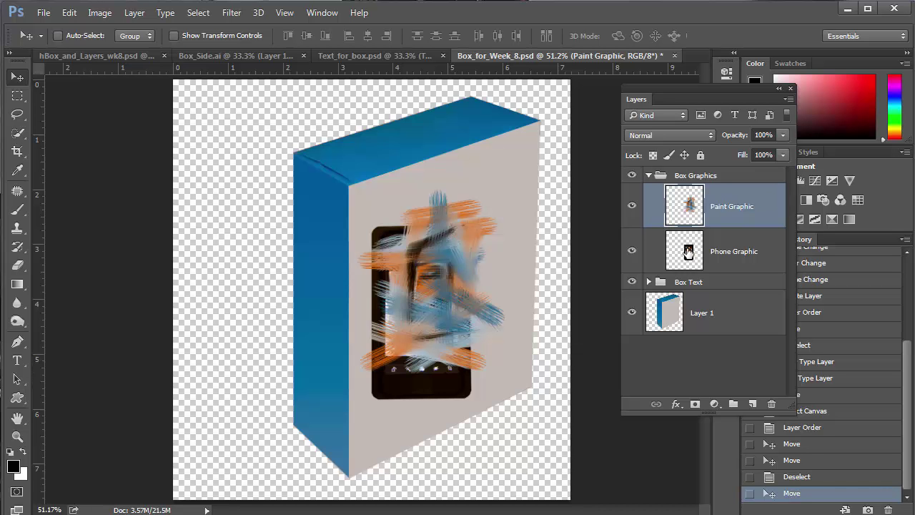
click(632, 207)
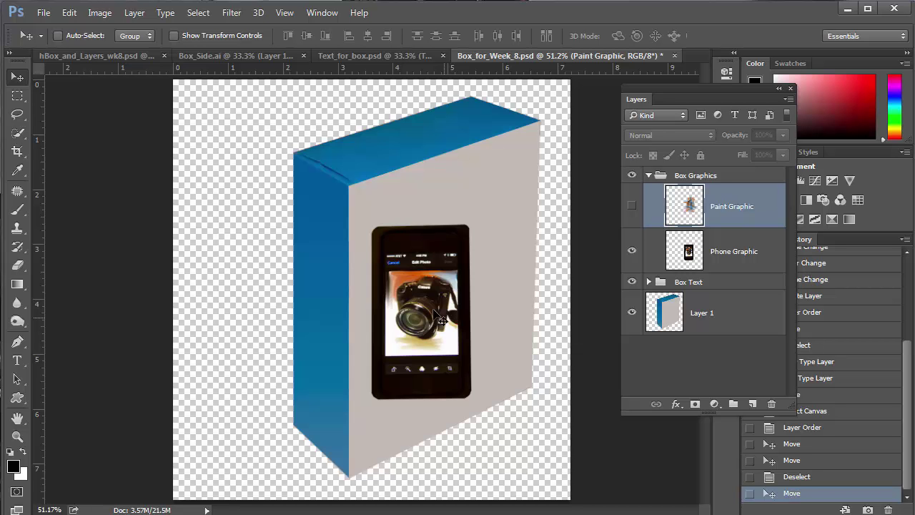
click(633, 206)
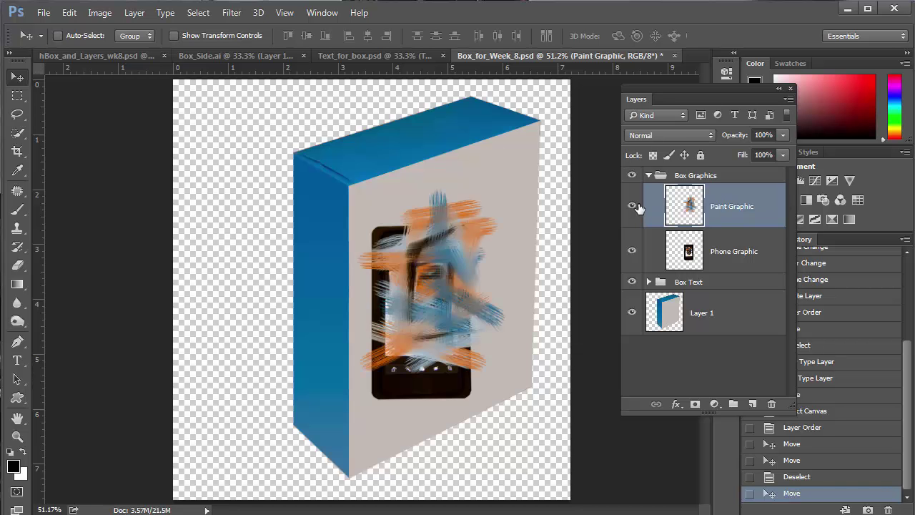
drag(687, 257, 714, 189)
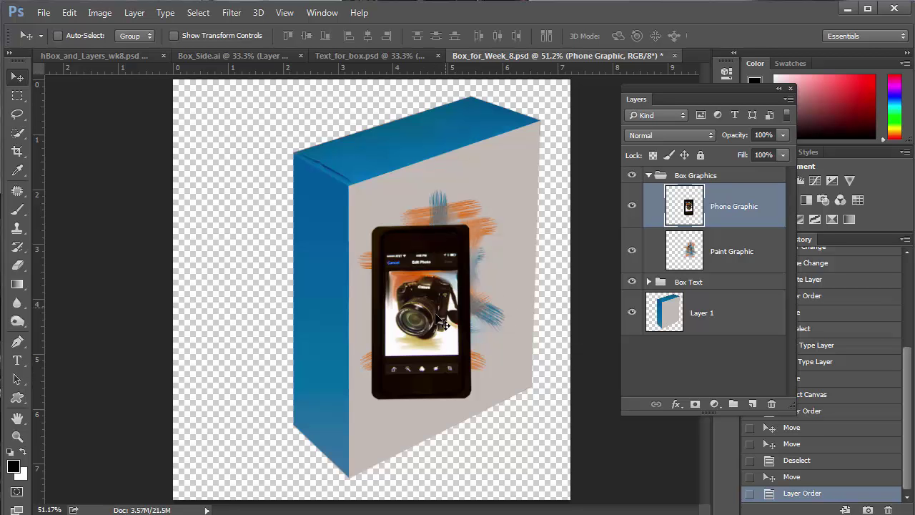
drag(443, 324, 463, 299)
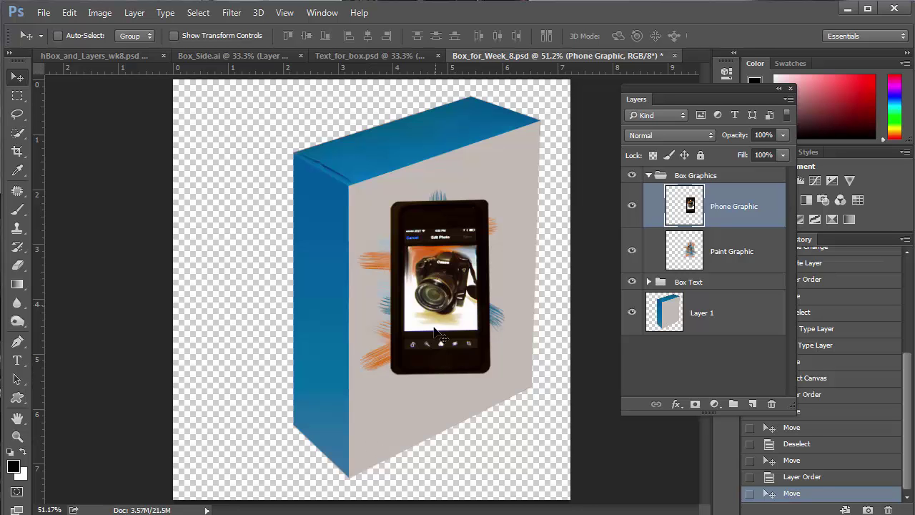
Hide the Phone Graphic and Paint Graphic layers, and expand the Box Text group with the Layers panel enlarged to fit it
click(632, 207)
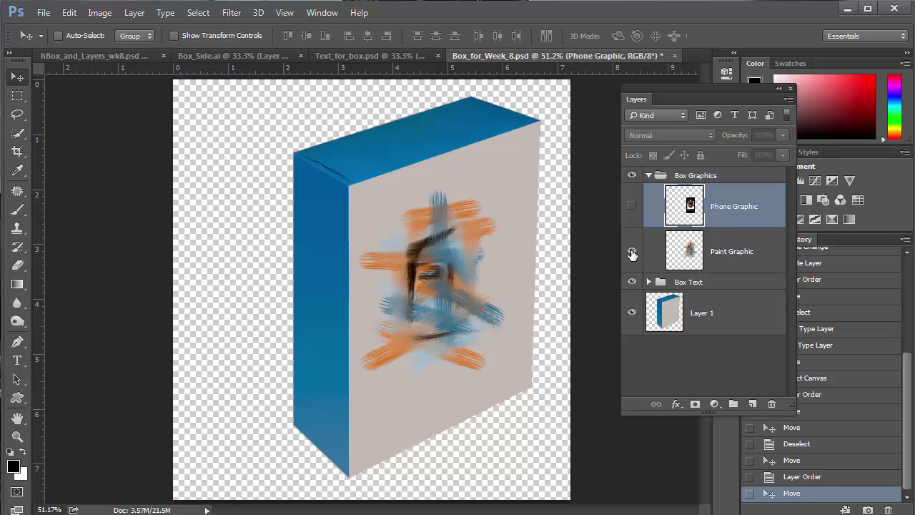
click(632, 251)
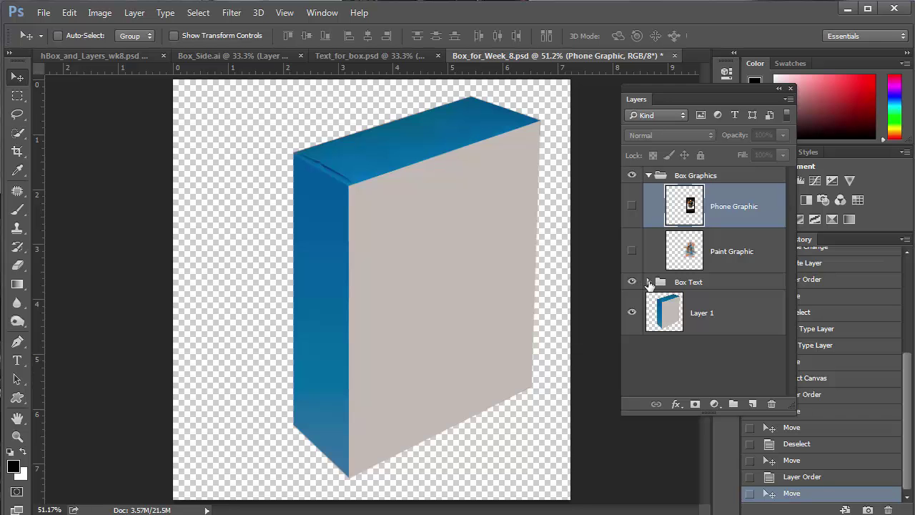
click(649, 282)
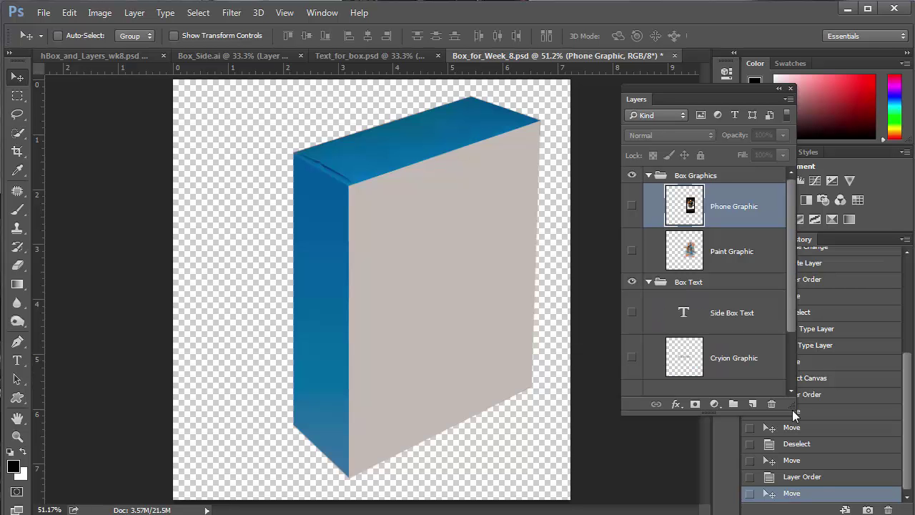
drag(795, 409, 801, 501)
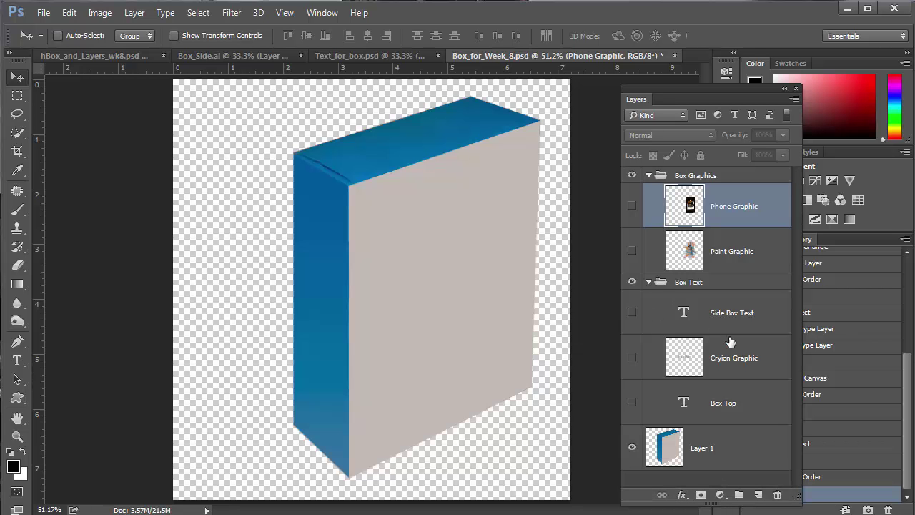
Show the Side Box Text layer and move its text block slightly down in the empty area beside the box
click(685, 314)
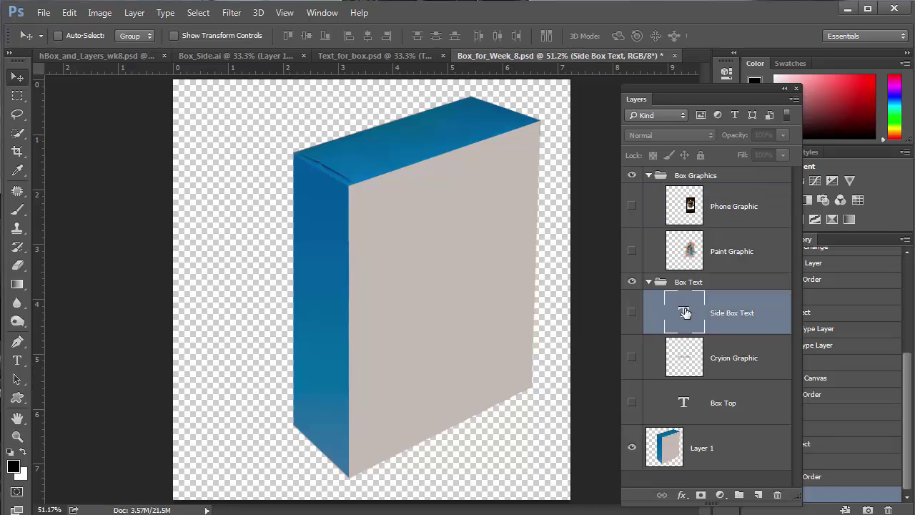
click(631, 312)
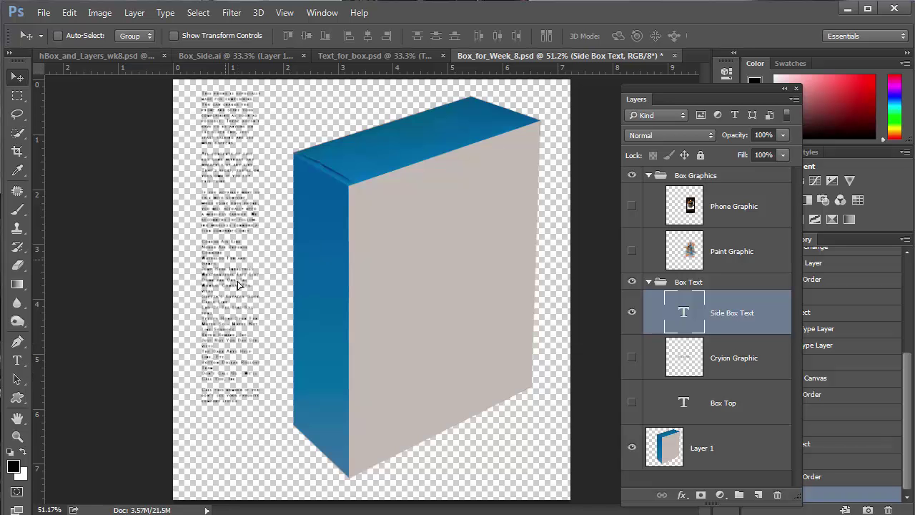
drag(225, 261, 234, 277)
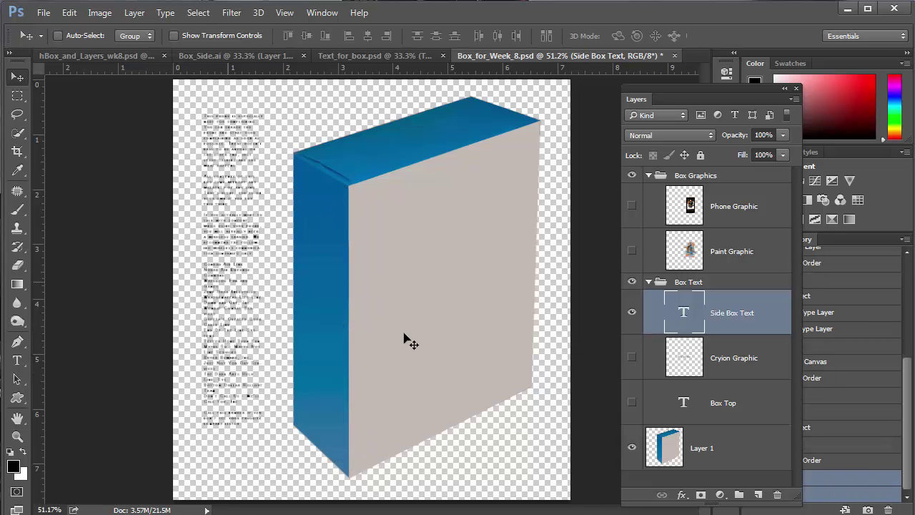
Preview the Cryion Graphic layer in the Box Text group, select it, and hide it again
click(631, 358)
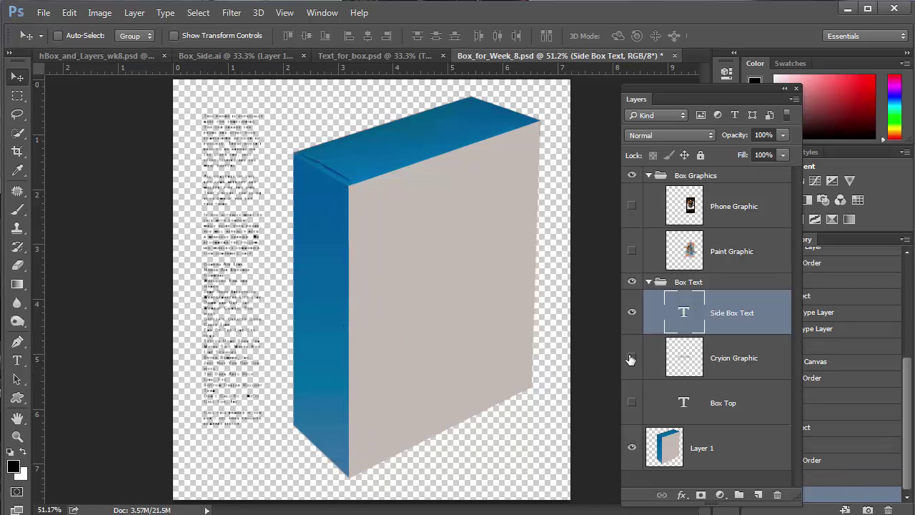
drag(374, 315, 426, 311)
click(680, 361)
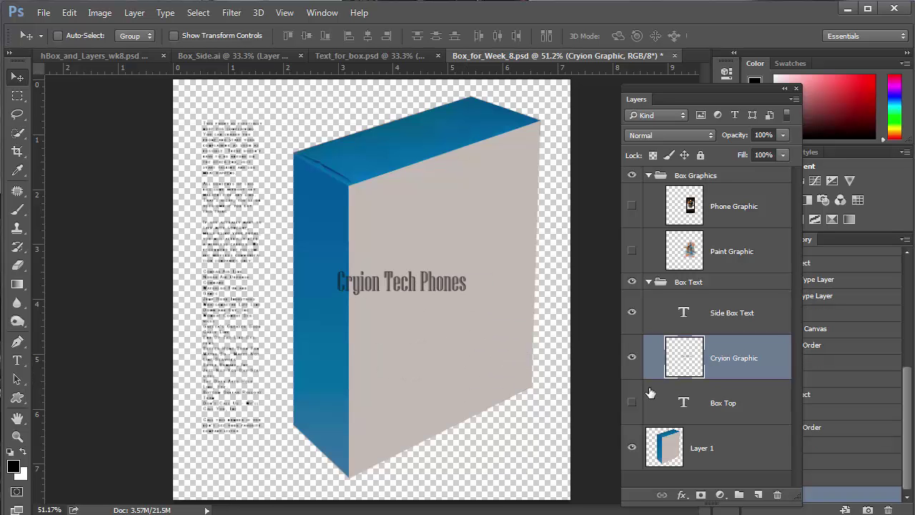
click(632, 357)
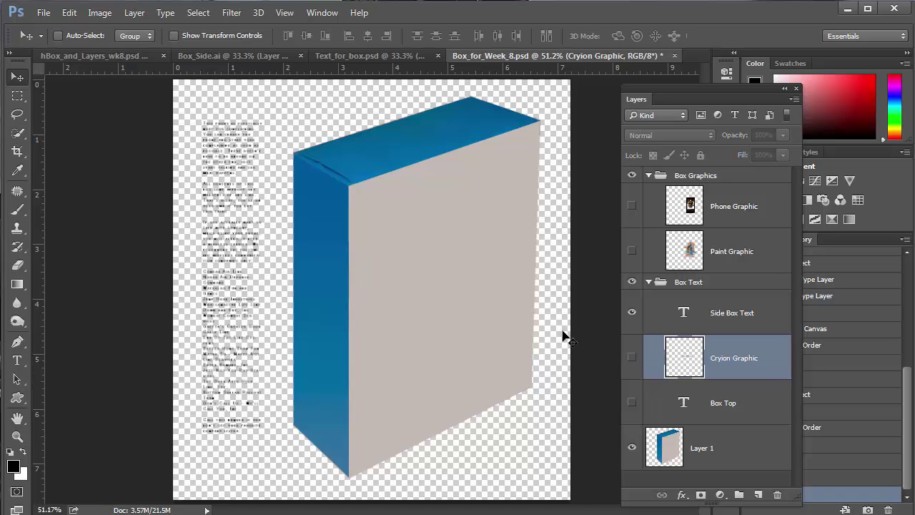
Show the Box Top text layer and collapse the Box Text and Box Graphics groups
click(632, 403)
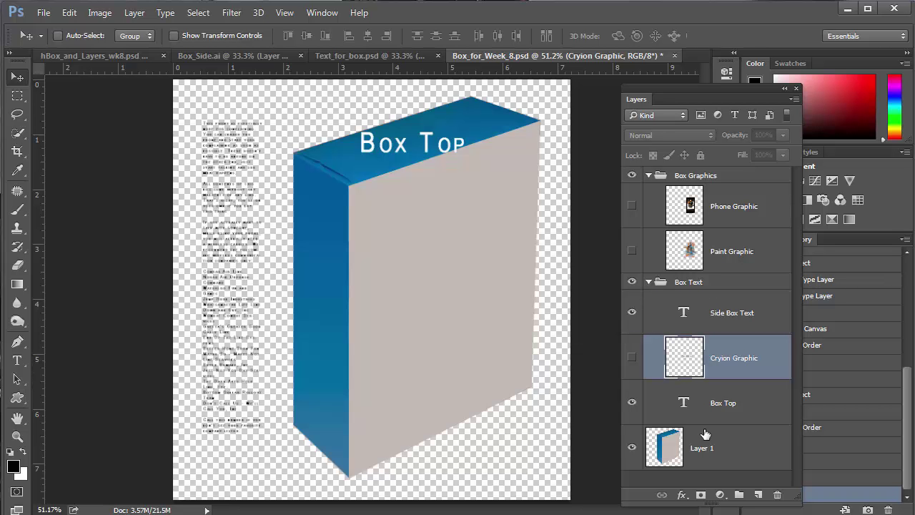
click(650, 283)
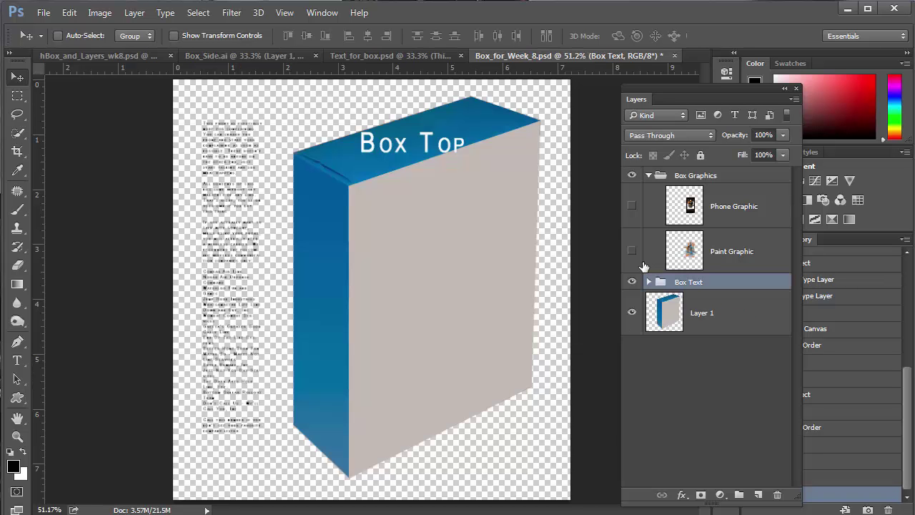
click(648, 176)
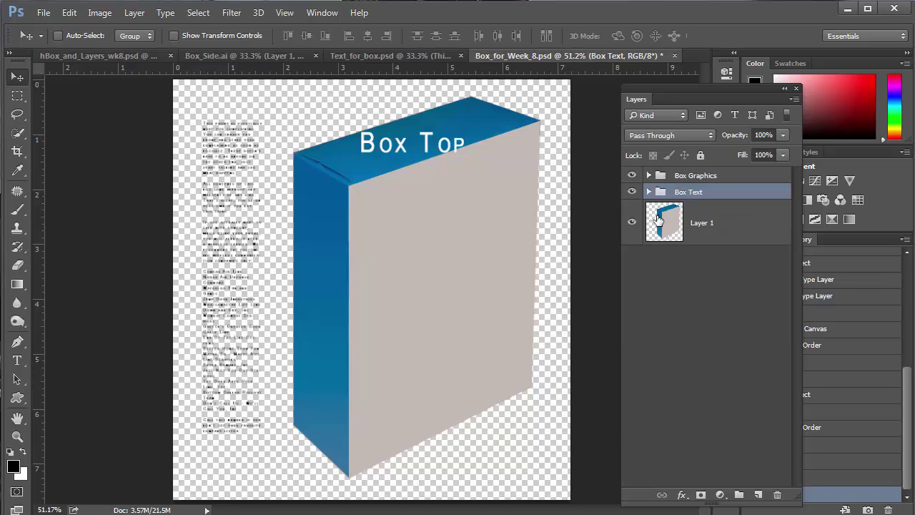
Add a new layer group above the Box Text group, leaving its name and blending options at their defaults
click(740, 495)
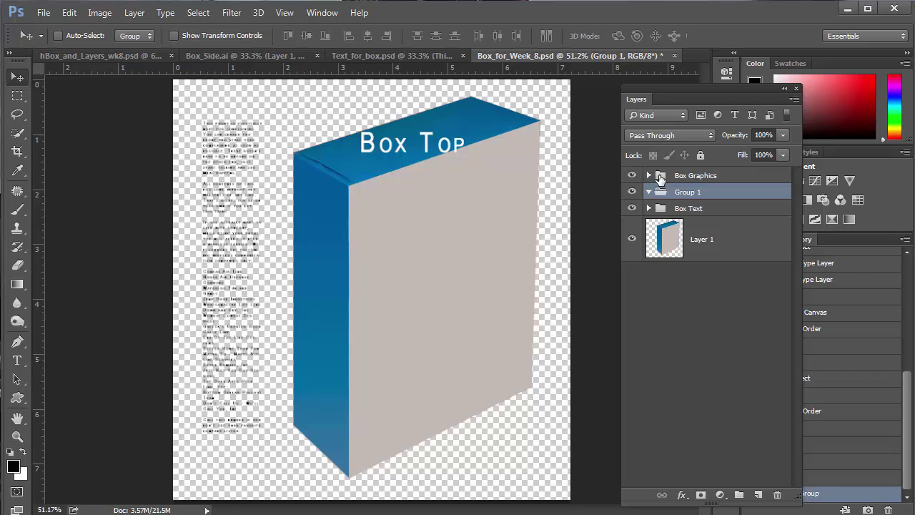
double_click(692, 194)
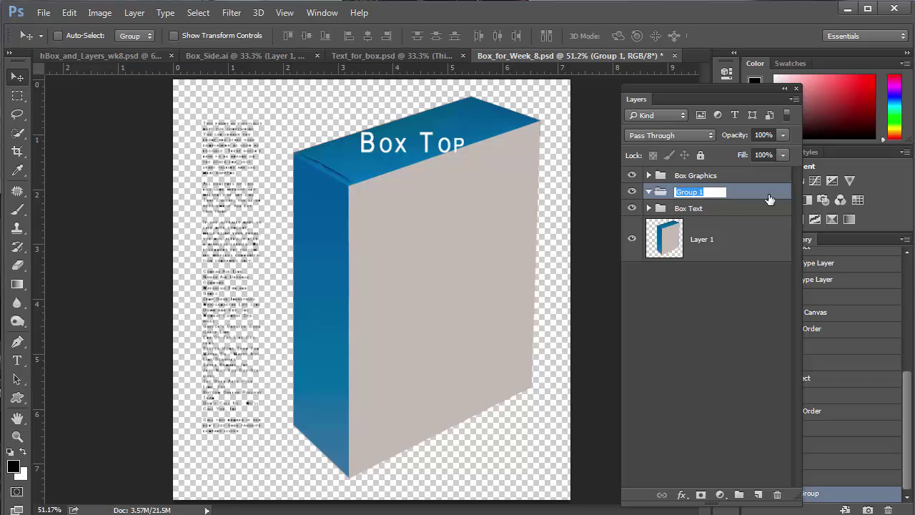
click(738, 194)
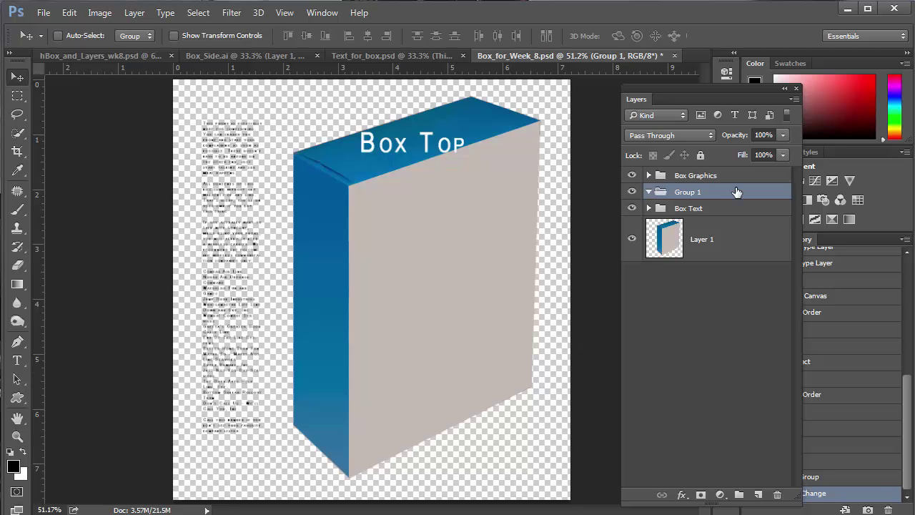
double_click(661, 193)
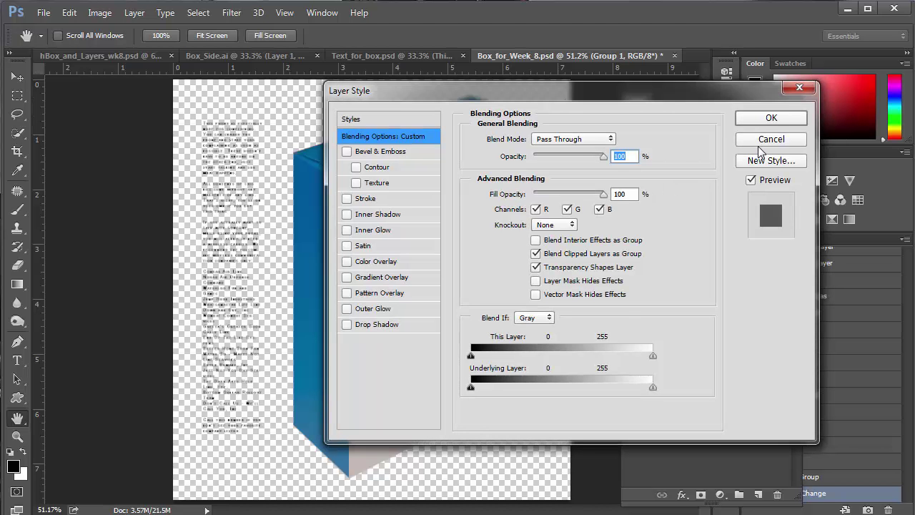
click(771, 140)
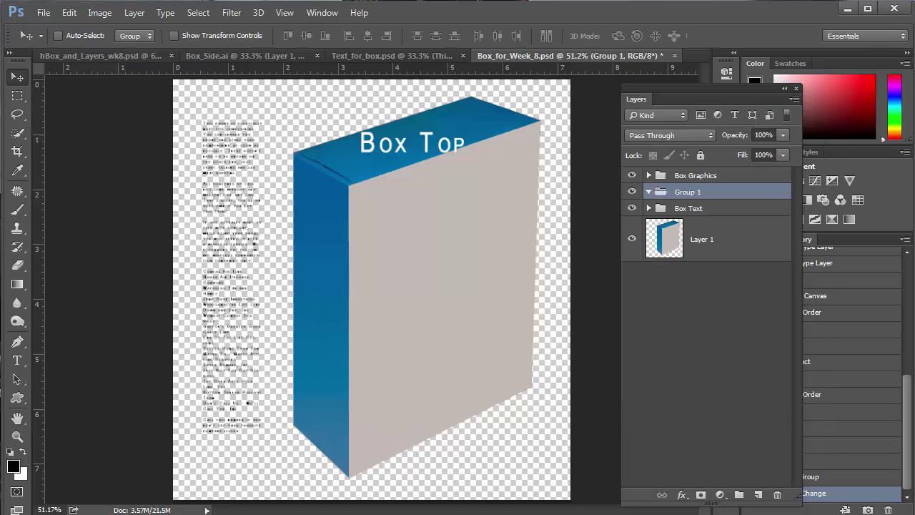
Try an orange colour label on the Box Graphics group and reset it to No Color
key(alt+])
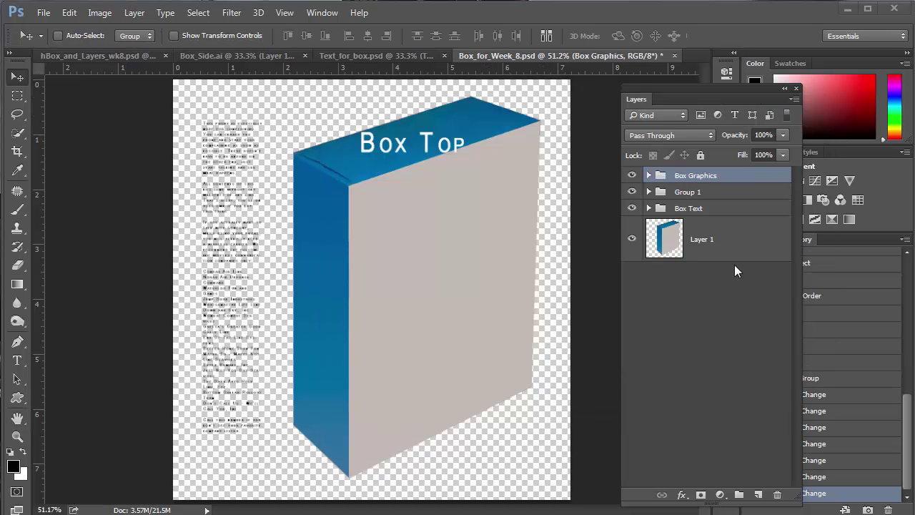
right_click(661, 178)
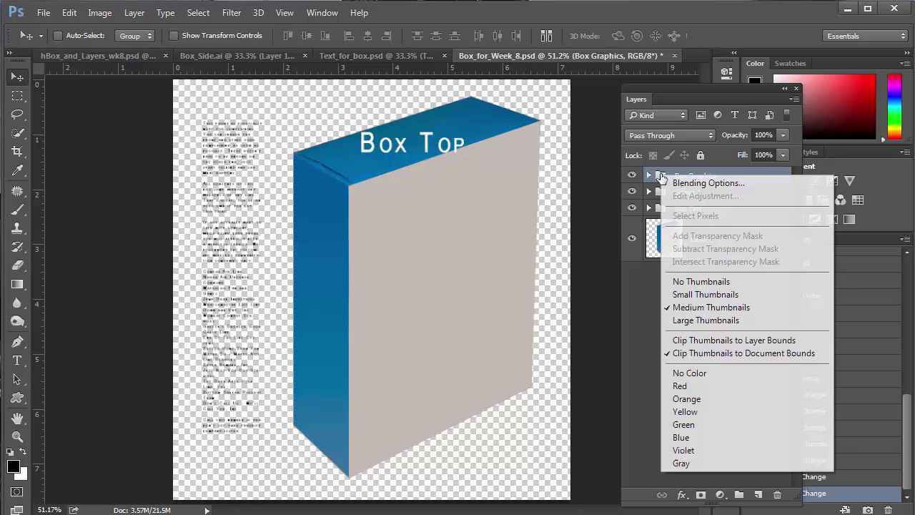
click(687, 399)
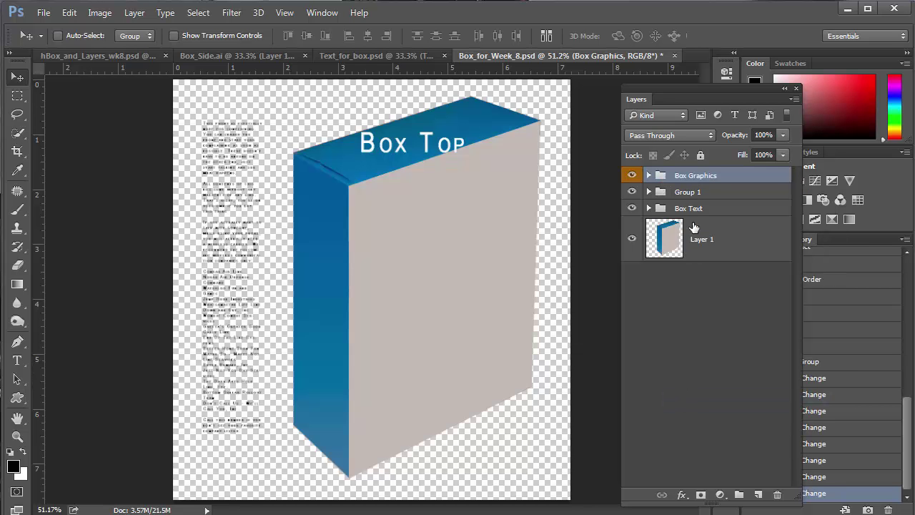
right_click(658, 177)
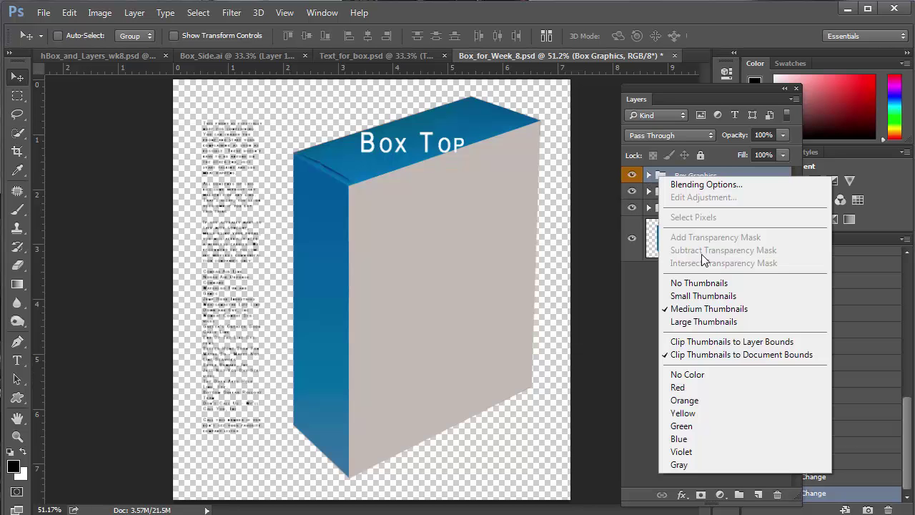
click(707, 375)
Delete the empty Group 1 from between the Box Graphics and Box Text groups
click(680, 191)
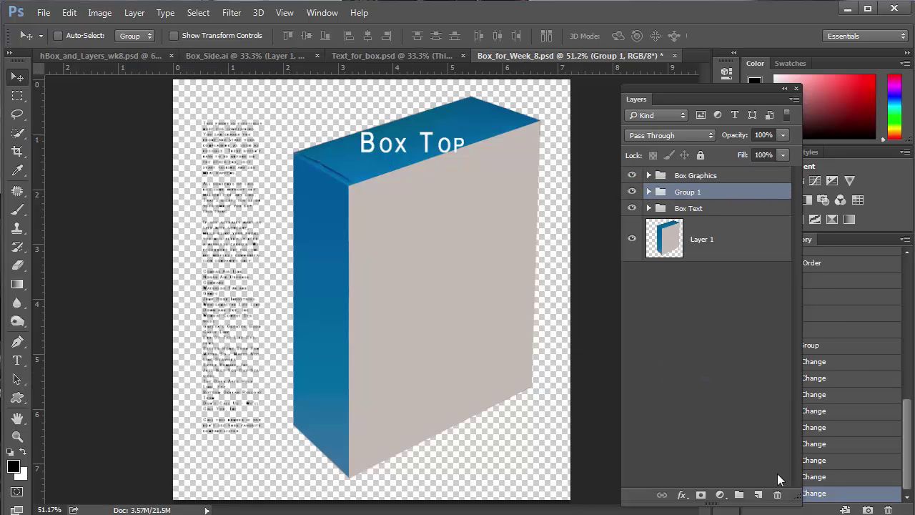
click(777, 494)
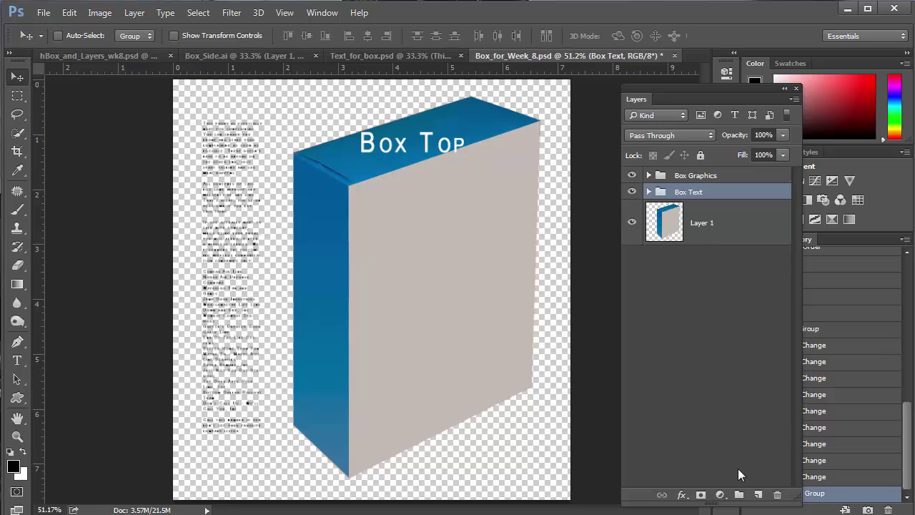
Hide the Box Top and Side Box Text layers inside the Box Text group and collapse the group
click(649, 192)
click(632, 312)
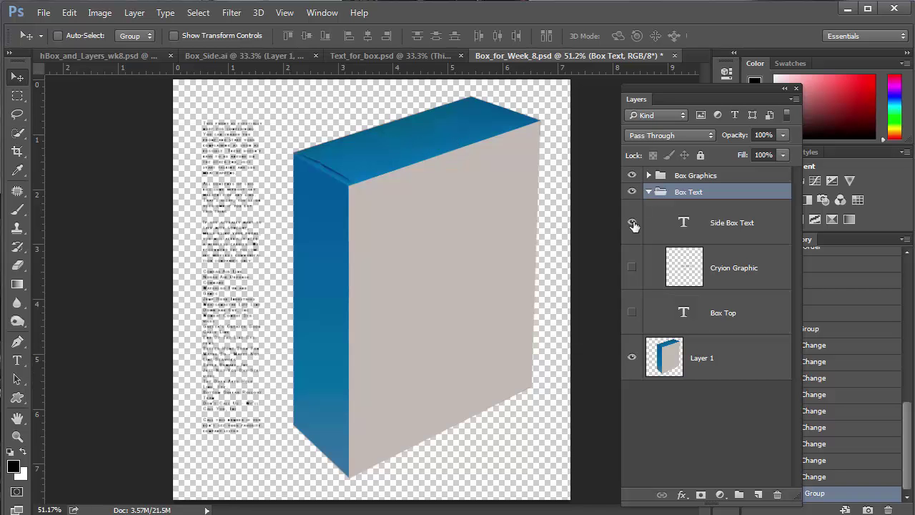
click(633, 224)
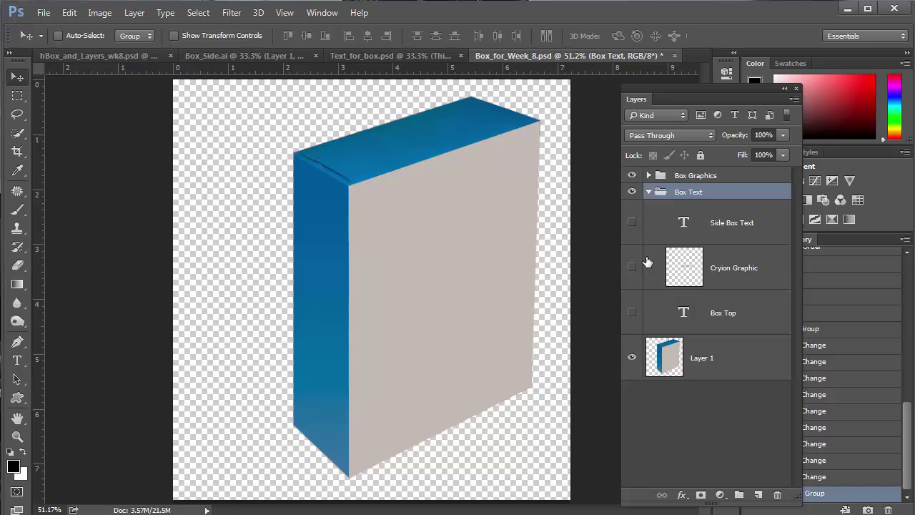
click(649, 192)
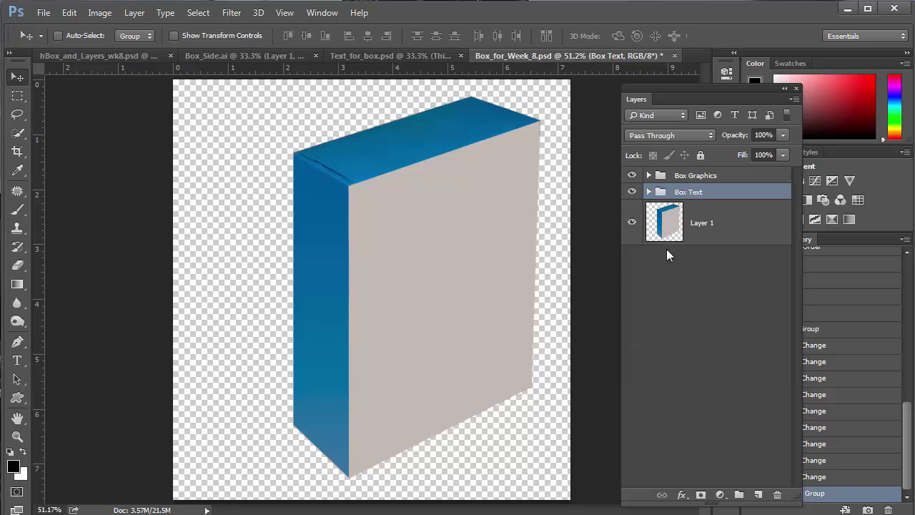
Duplicate the box layer, Layer 1, and hide the original
click(665, 229)
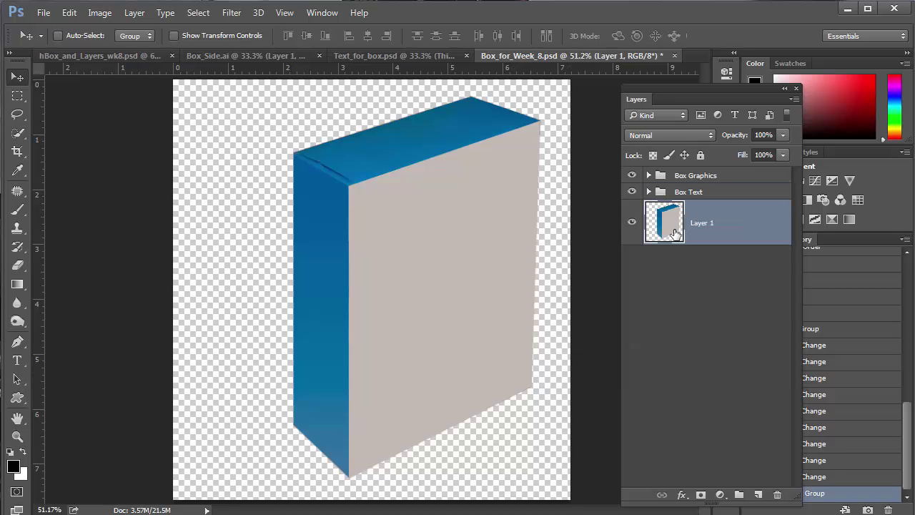
key(ctrl+j)
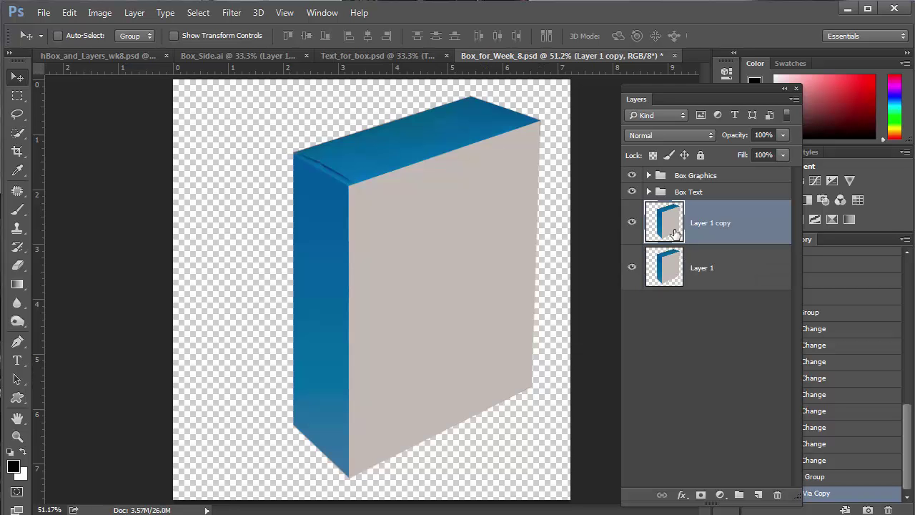
click(632, 268)
Add a new layer directly beneath Layer 1 copy and fill it with the white background colour
click(758, 495)
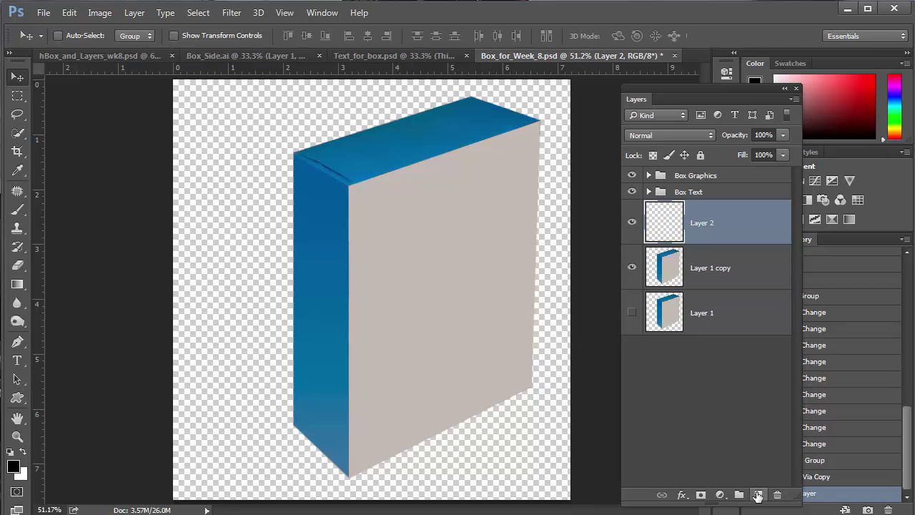
drag(698, 252, 710, 280)
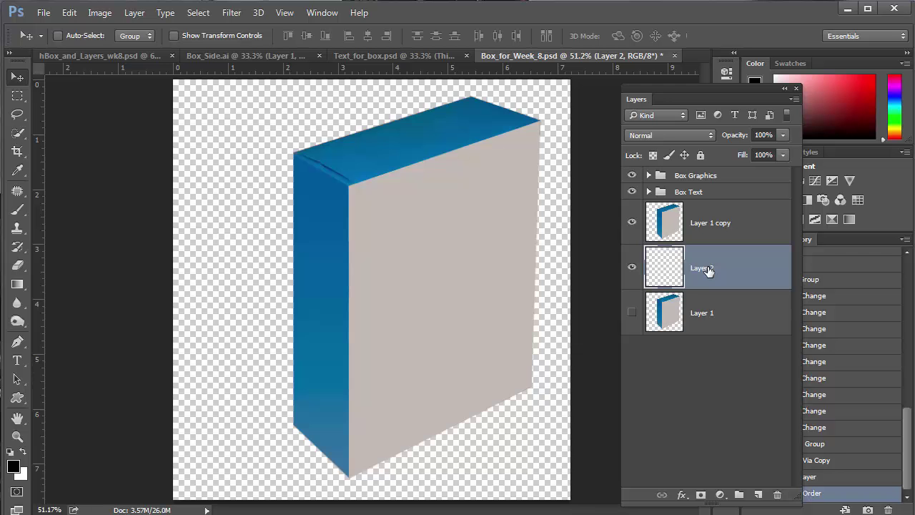
key(ctrl+BackSpace)
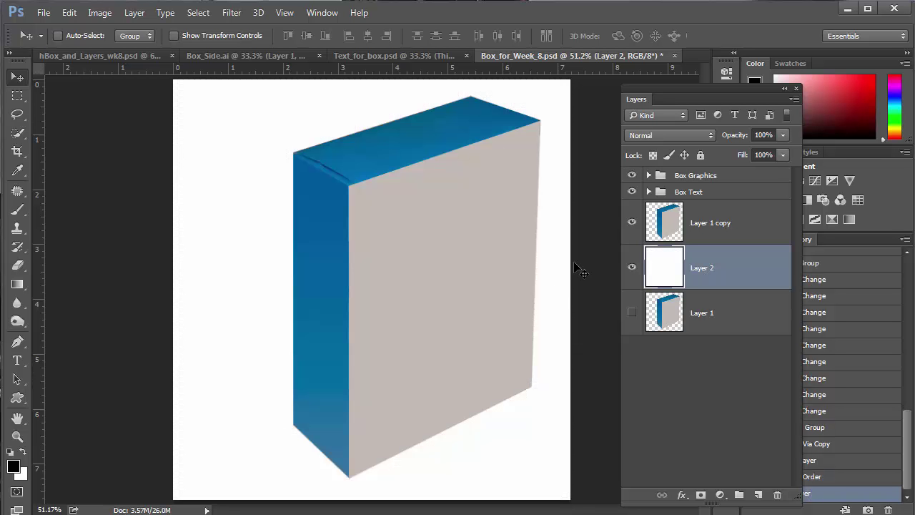
Move the box on Layer 1 copy slightly right and down, keeping the white layer in place
drag(450, 345, 463, 356)
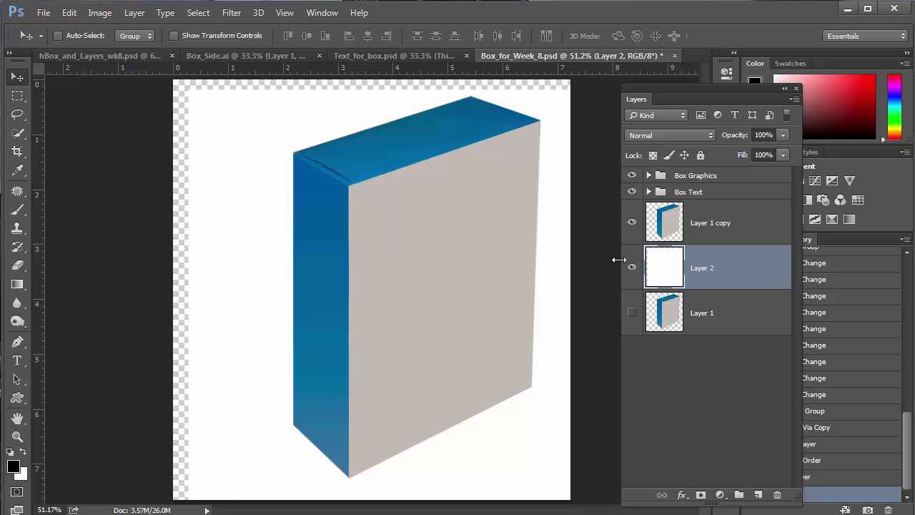
key(ctrl+z)
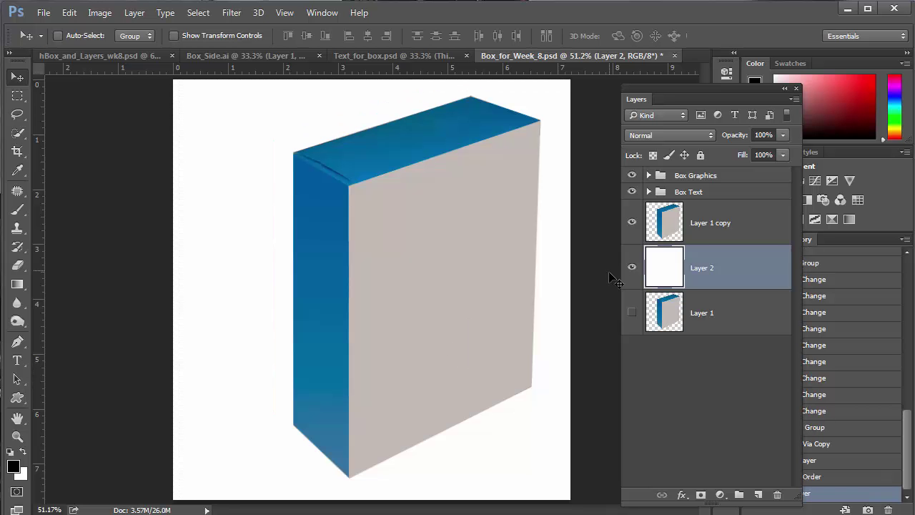
click(679, 226)
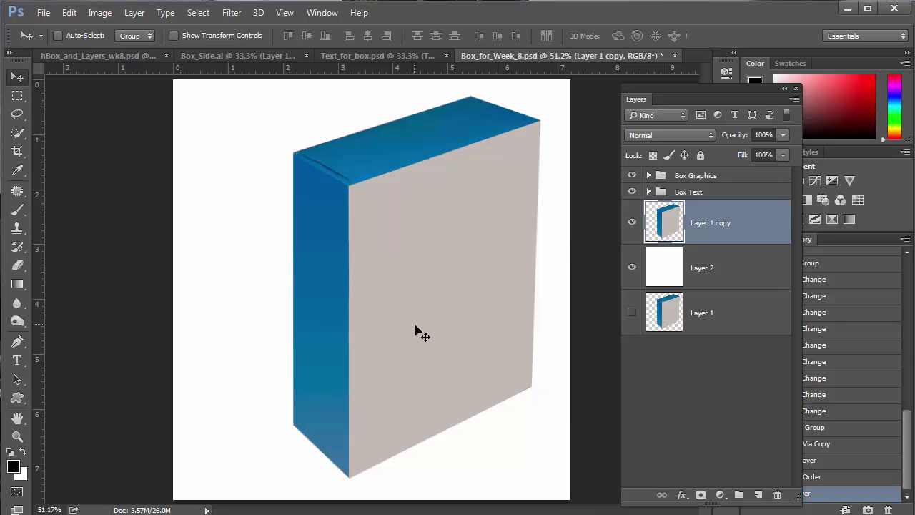
drag(414, 323, 430, 332)
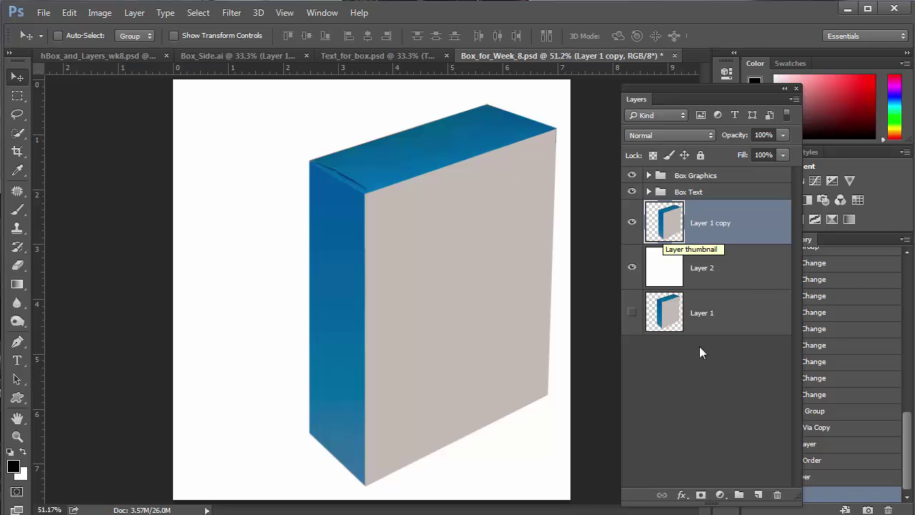
Add a drop shadow to Layer 1 copy, cast up and left of the box, with 82% opacity, -57° angle and 31 px distance
click(683, 496)
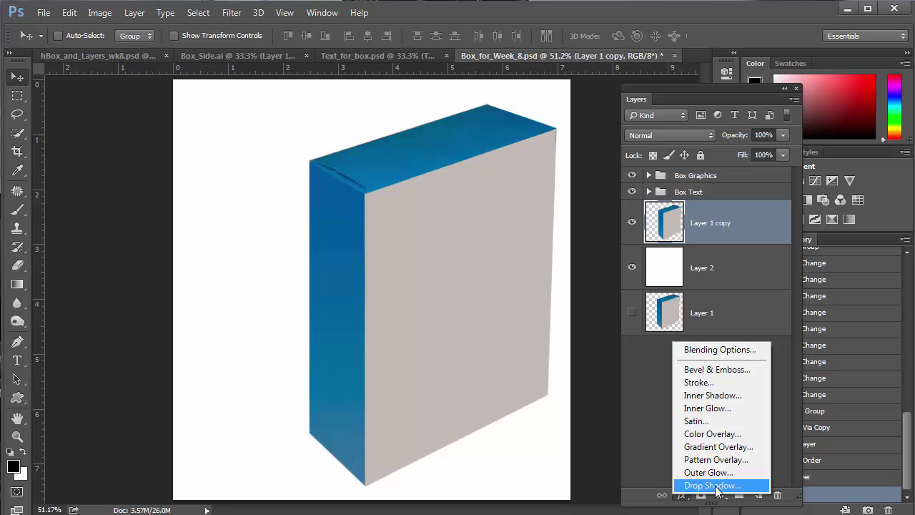
click(715, 486)
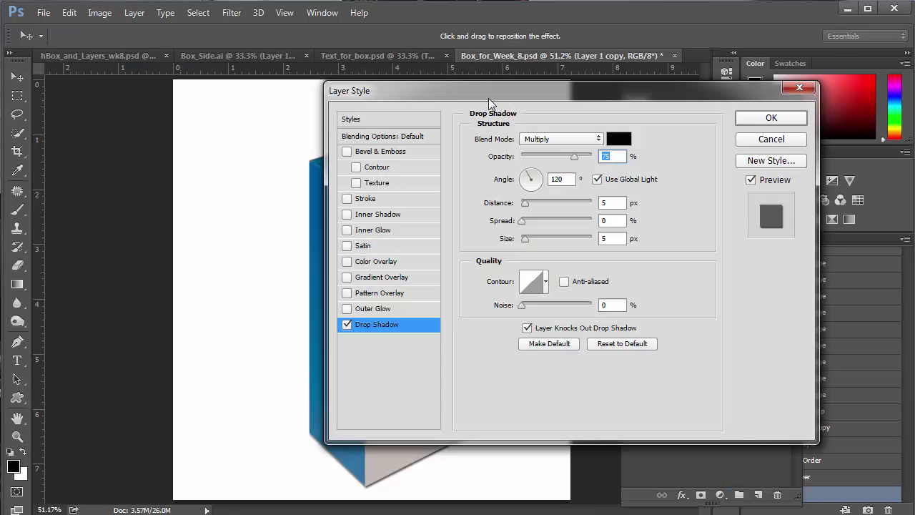
drag(482, 87, 693, 89)
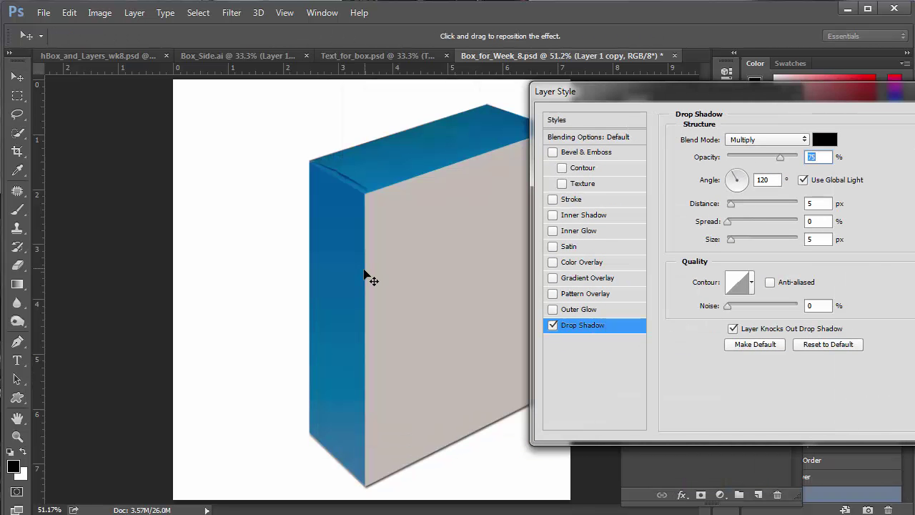
mouse_move(349, 273)
mouse_down()
mouse_move(336, 267)
mouse_move(355, 259)
mouse_up()
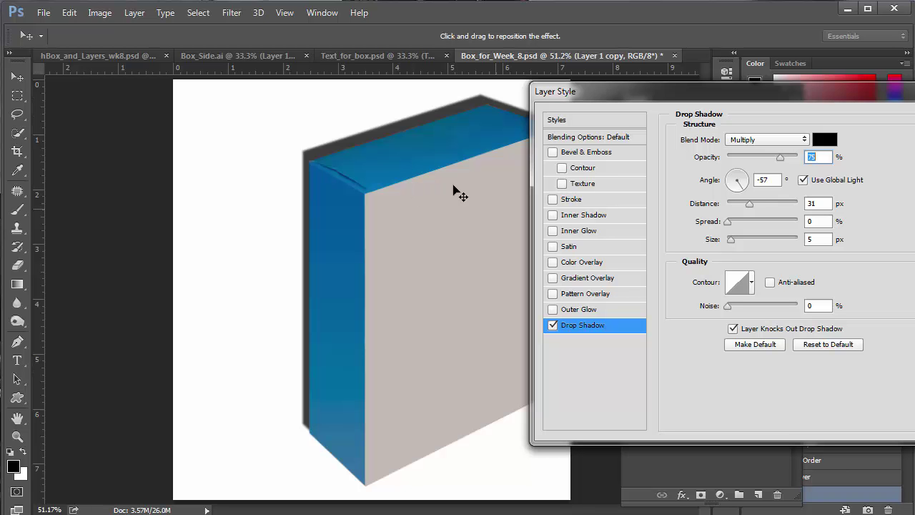
drag(733, 99, 701, 111)
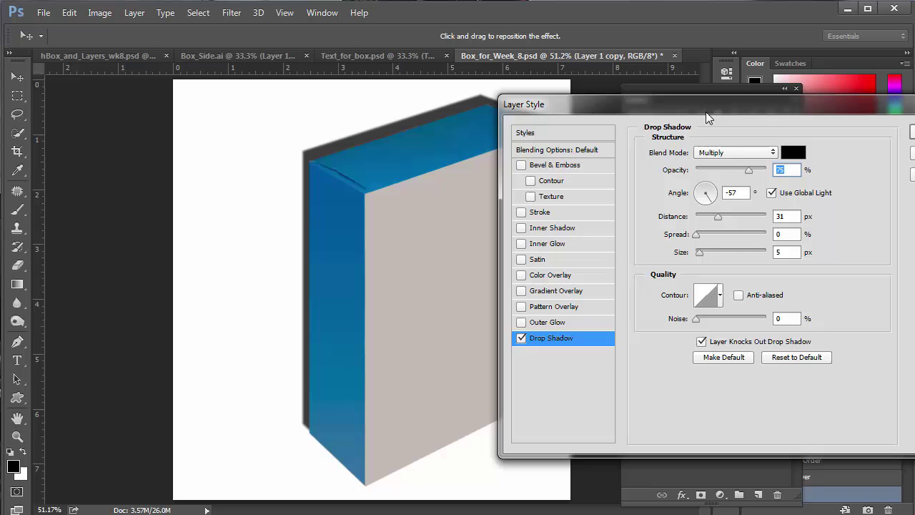
click(753, 170)
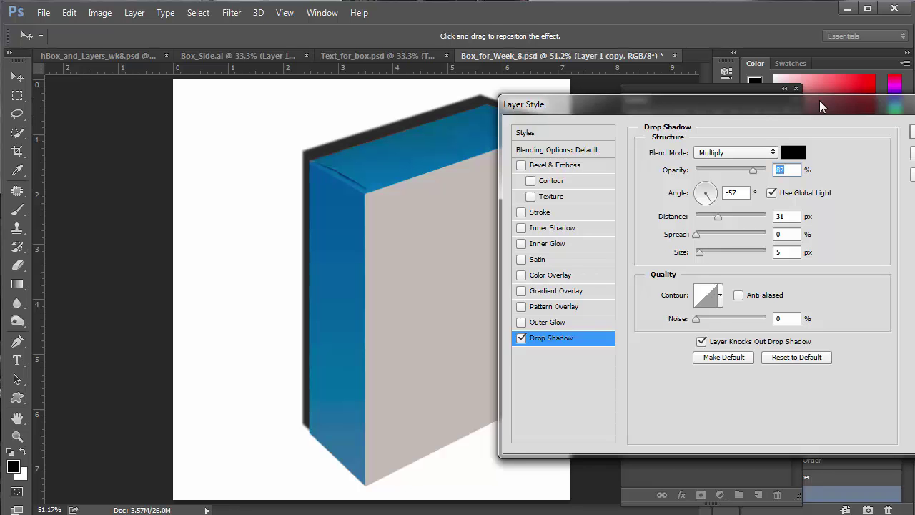
drag(813, 105, 721, 104)
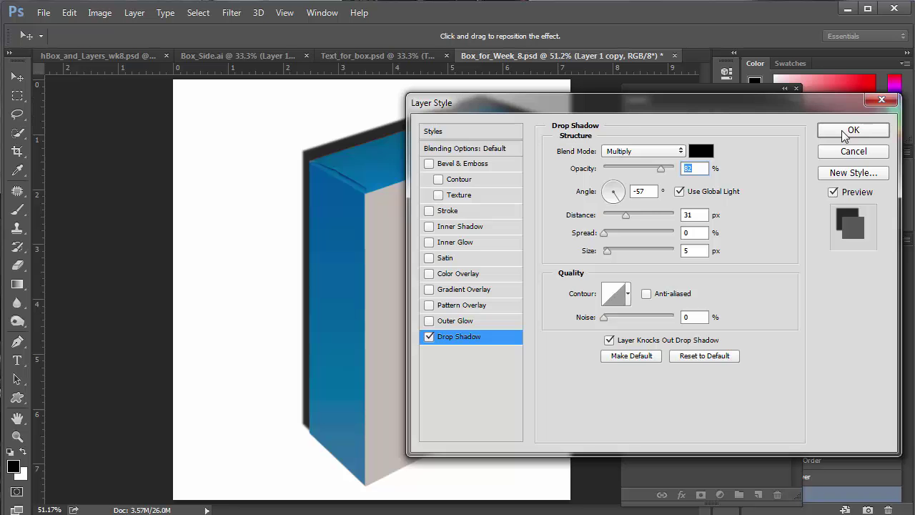
click(851, 131)
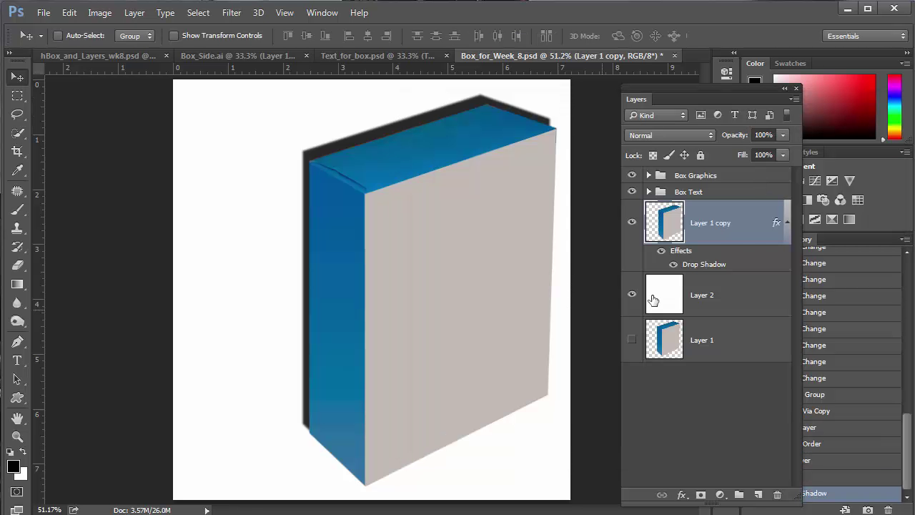
Convert the drop shadow effect on Layer 1 copy into its own separate layer
right_click(777, 226)
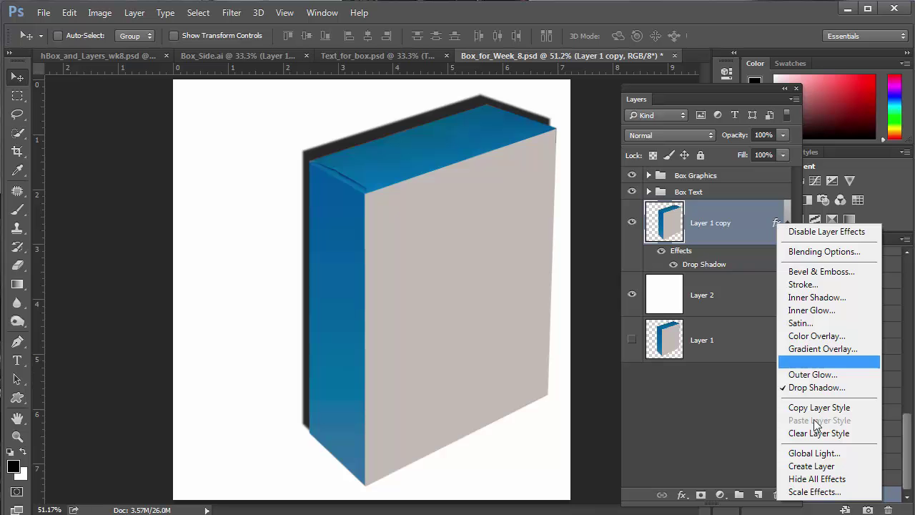
click(843, 465)
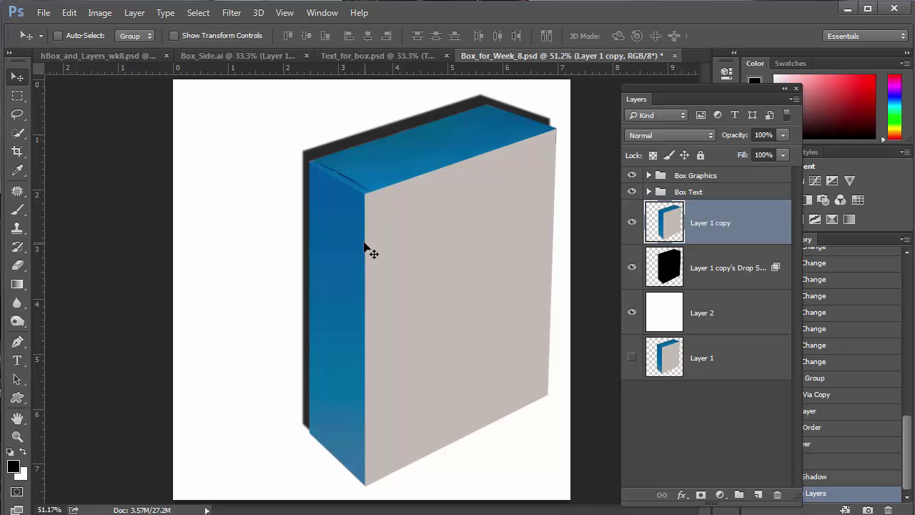
key(ctrl+t)
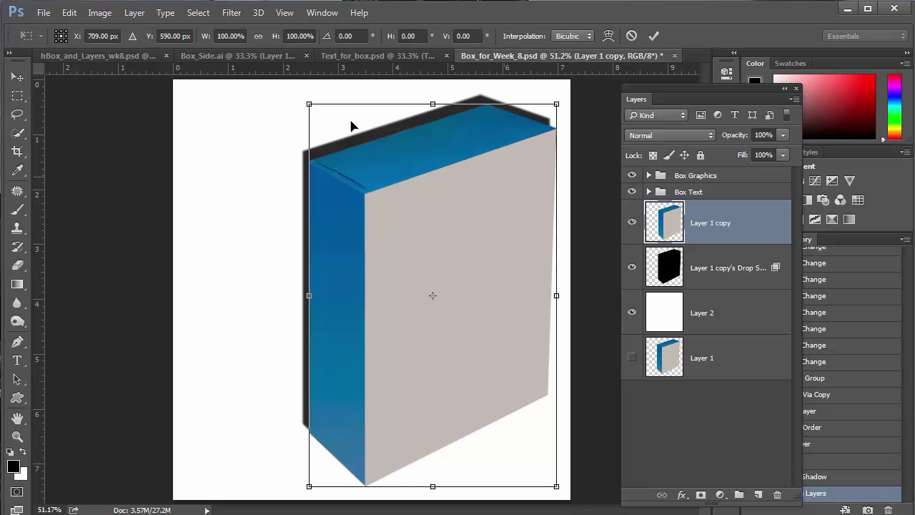
drag(310, 104, 292, 109)
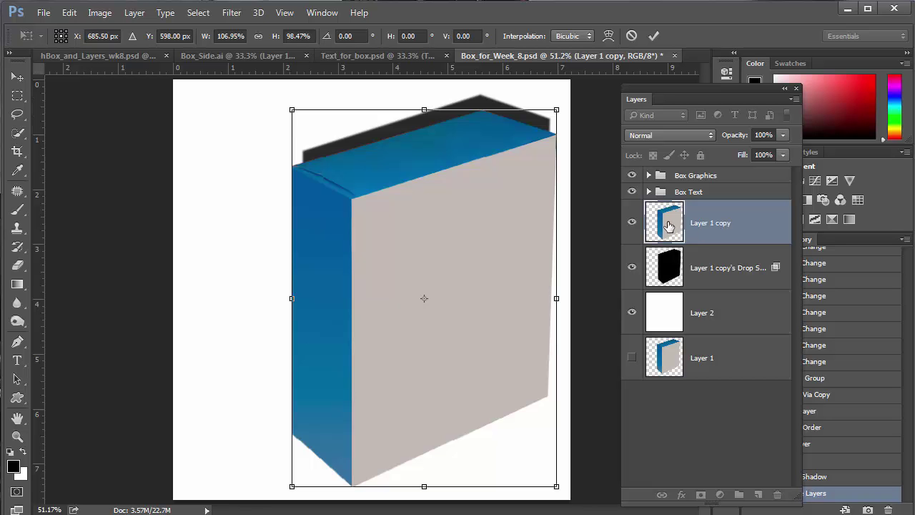
key(Return)
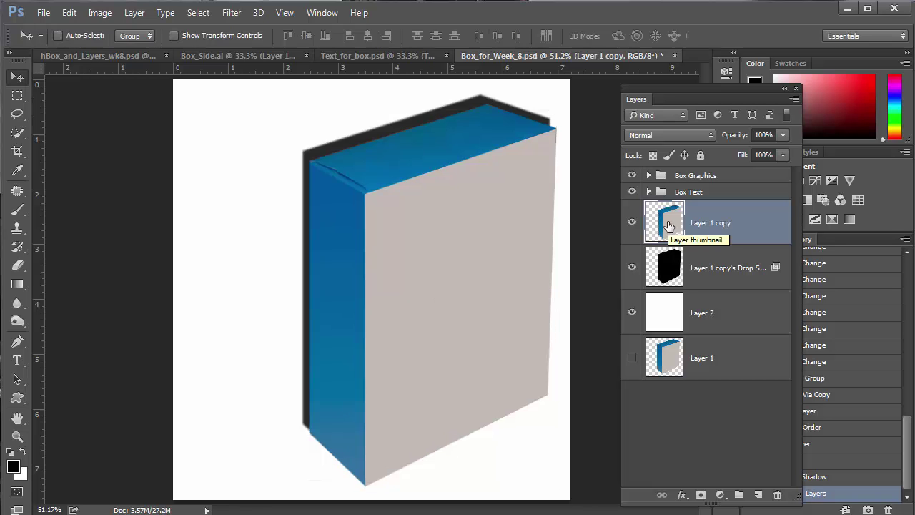
Rename Layer 1 copy as Box and its separated shadow layer as Drop Shadow
double_click(709, 225)
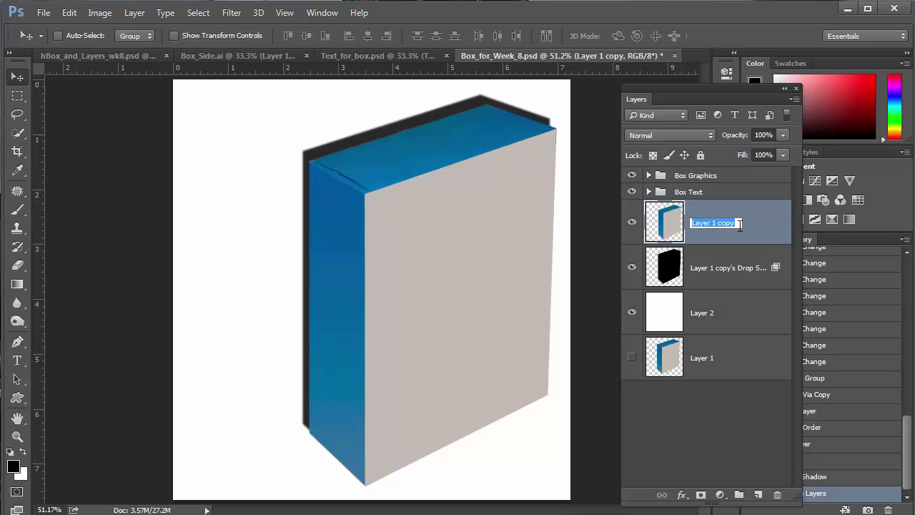
text(Box)
key(Return)
double_click(719, 267)
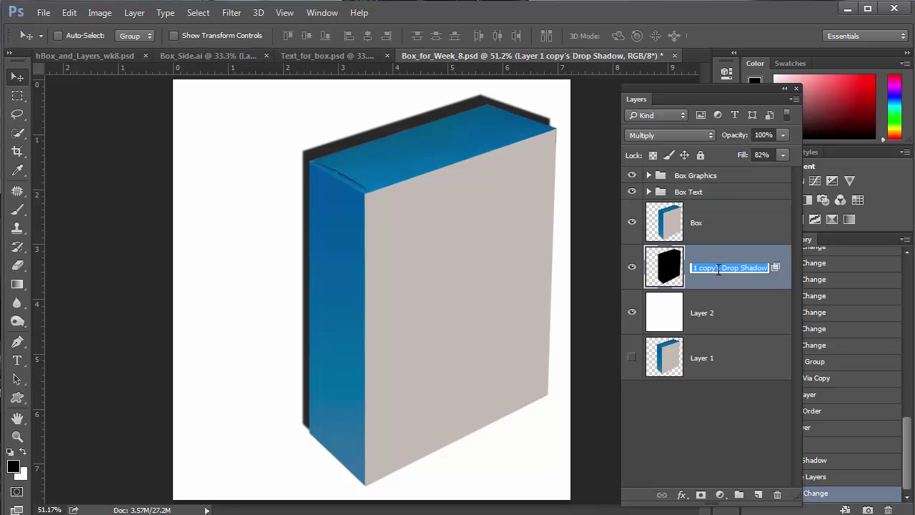
text(Drop )
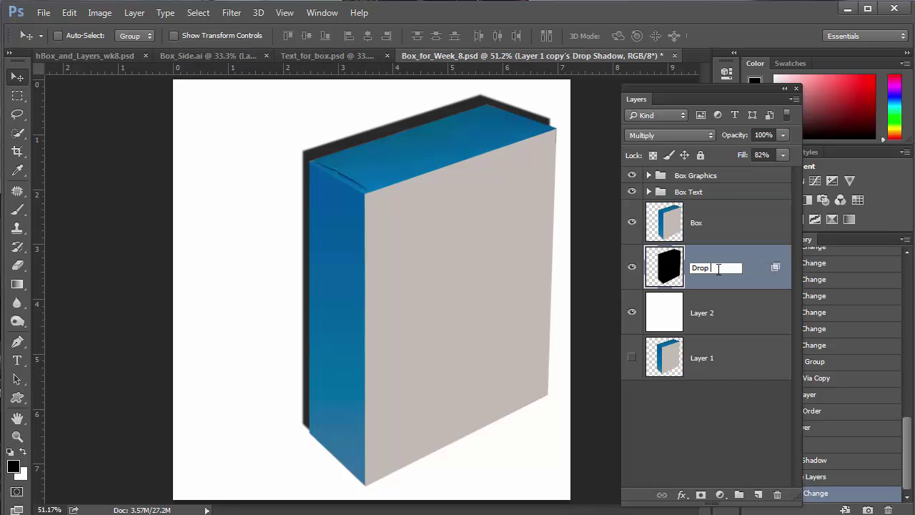
text(Shadow)
key(Return)
Rename the white Layer 2 as Background
double_click(703, 313)
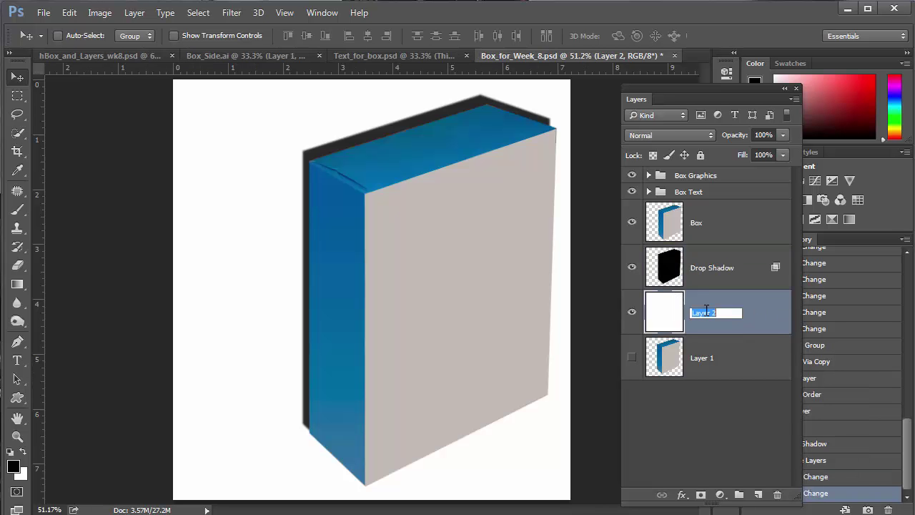
text(Backgr)
key(BackSpace)
text(ound)
key(Return)
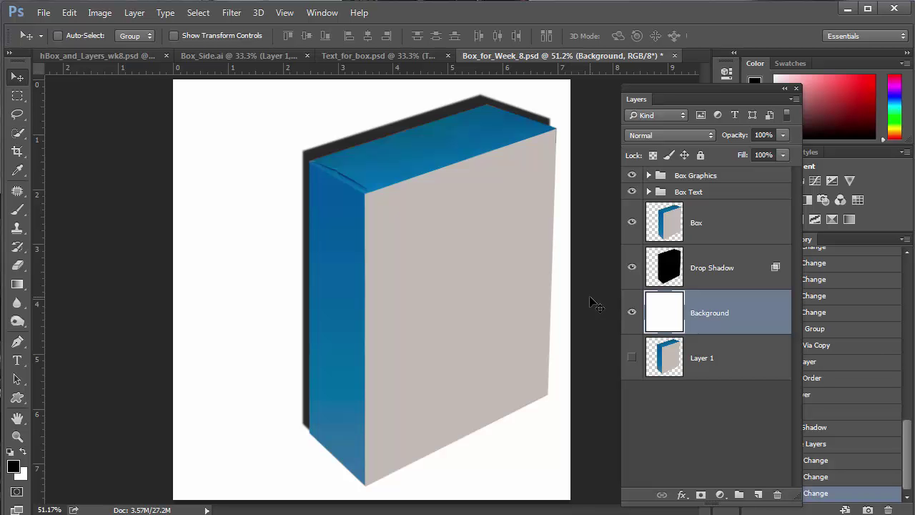
Try to squash and skew the Drop Shadow layer into a shadow lying on the ground behind the box's blue side
click(663, 265)
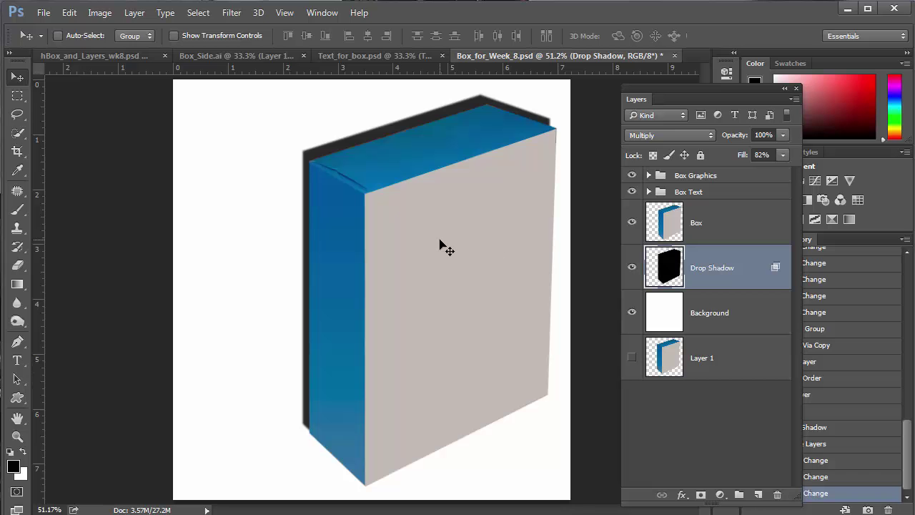
key(ctrl+t)
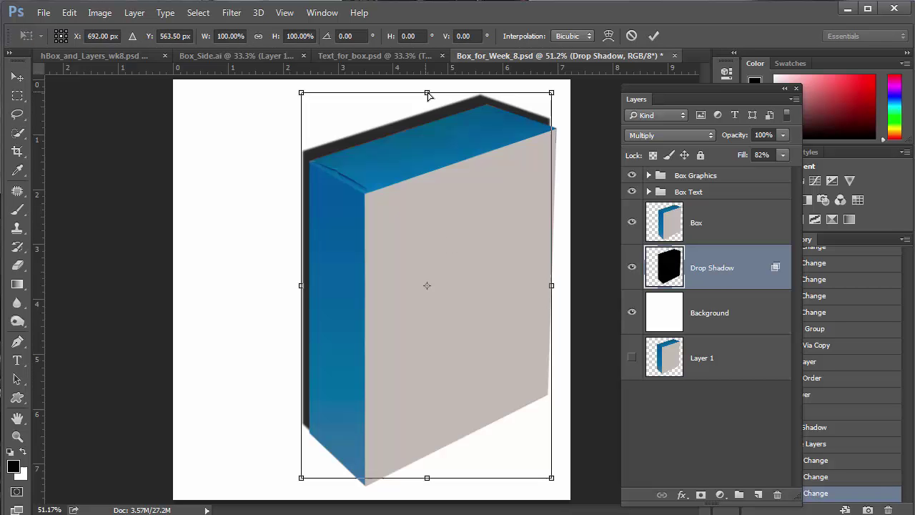
drag(428, 95, 218, 281)
drag(281, 341, 319, 323)
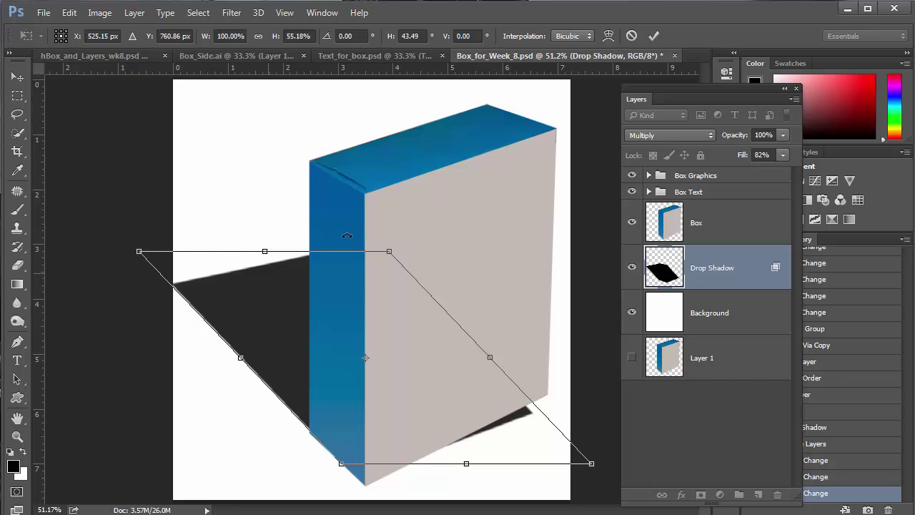
drag(388, 249, 389, 244)
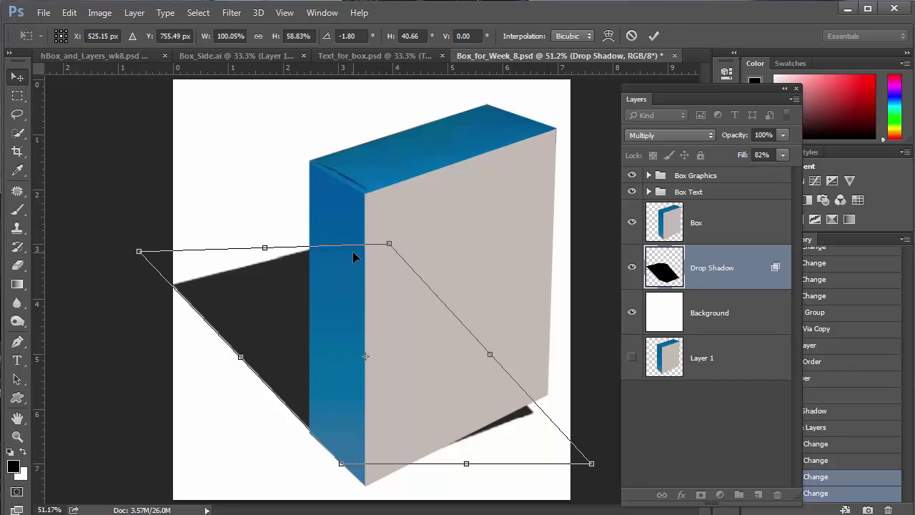
key(Return)
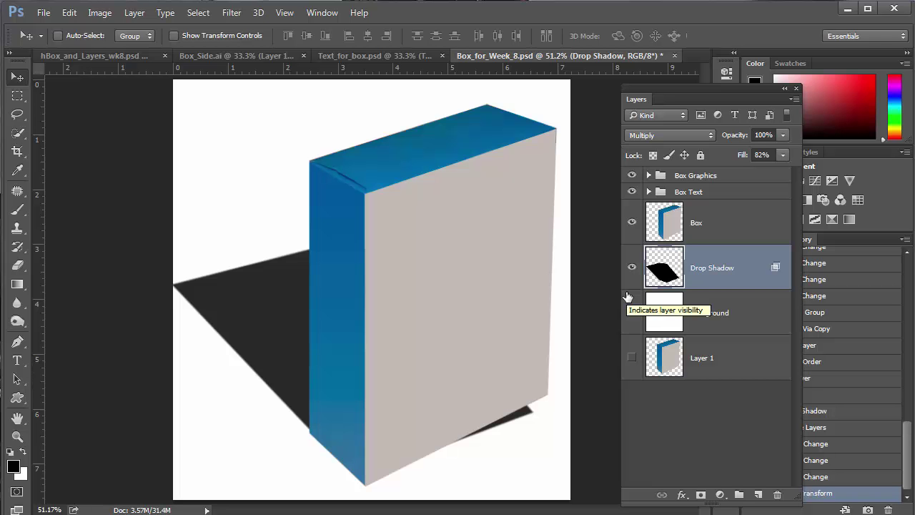
key(ctrl+z)
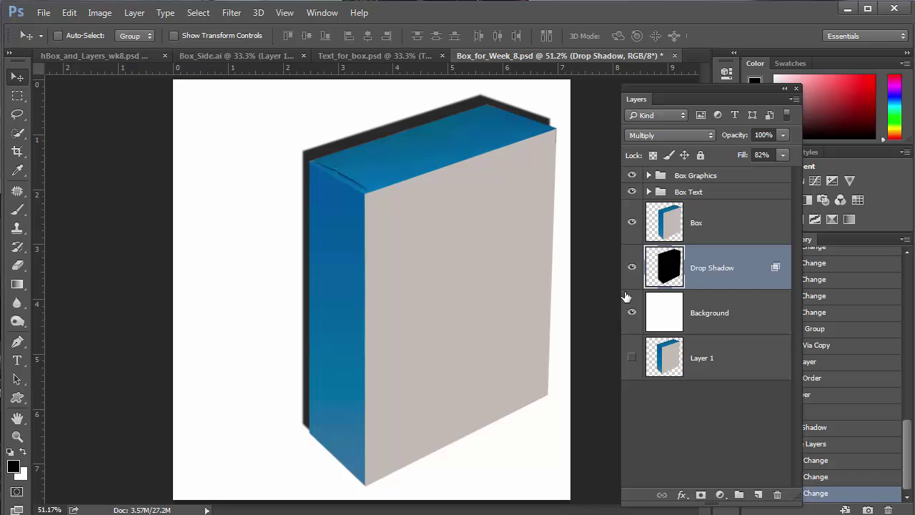
Transform the Drop Shadow layer into a ground shadow at about 56% height and 44° horizontal skew, raising its far corner behind the box
key(ctrl+t)
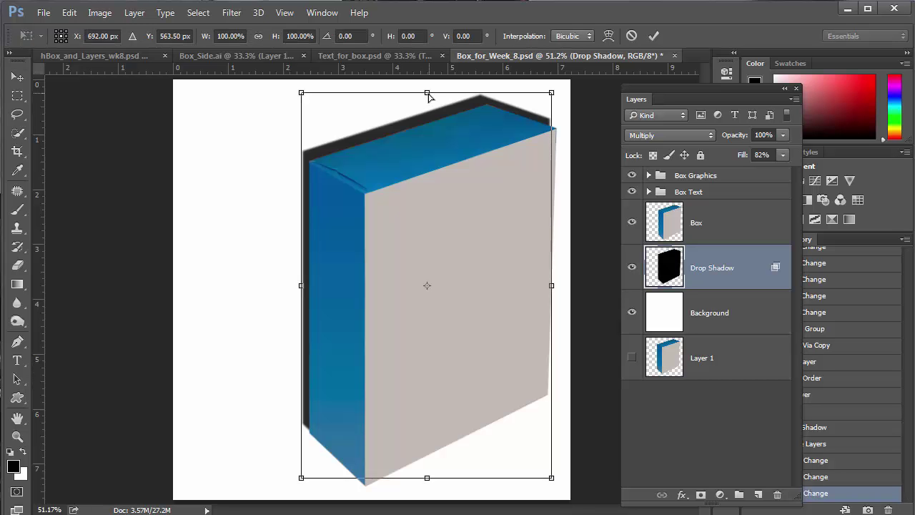
drag(427, 94, 225, 278)
drag(308, 337, 337, 323)
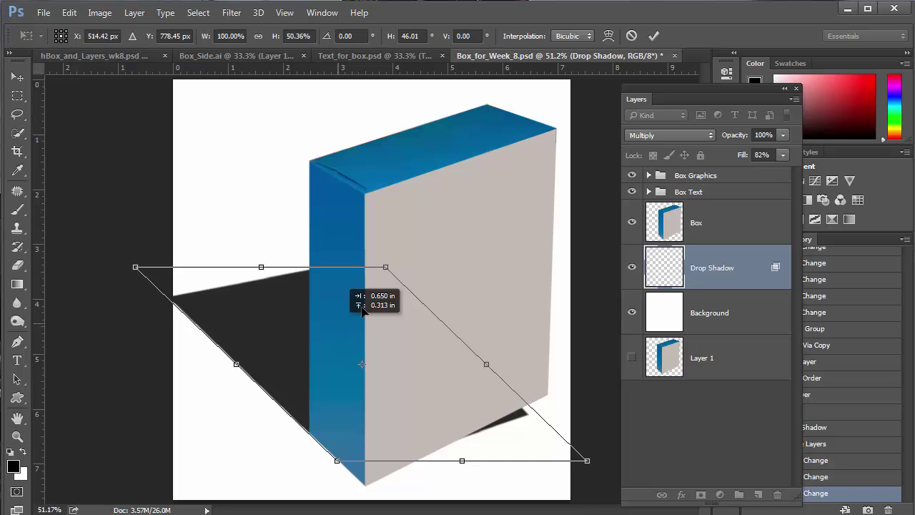
drag(386, 268, 383, 249)
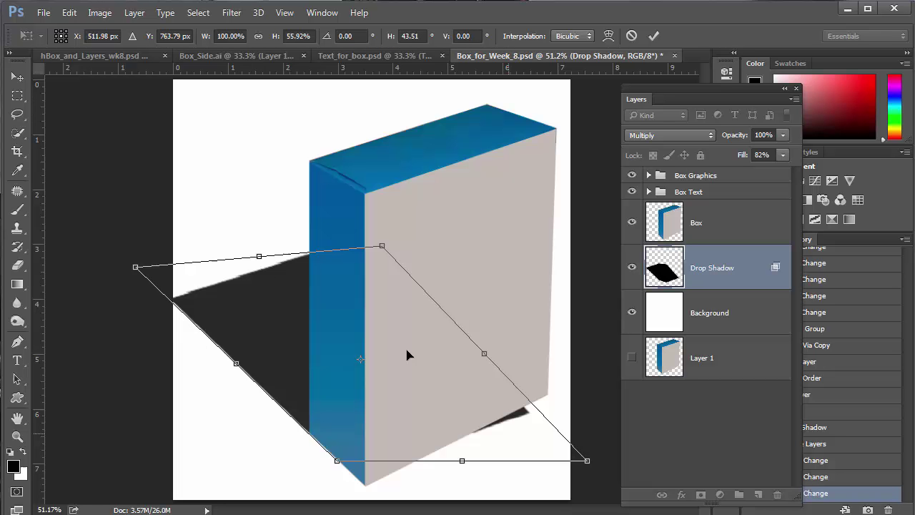
key(Return)
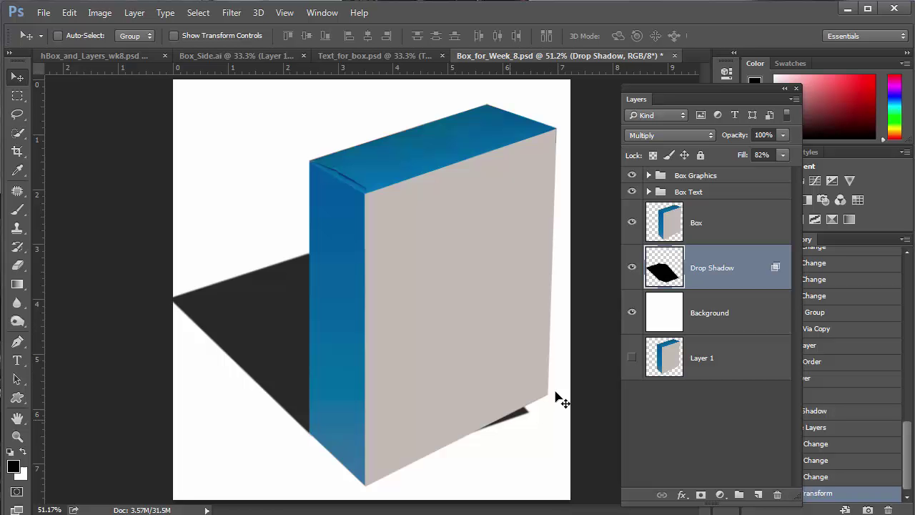
Add a layer mask to Drop Shadow and paint out the sliver beyond the box's lower right edge with a black brush at 0% hardness
click(702, 495)
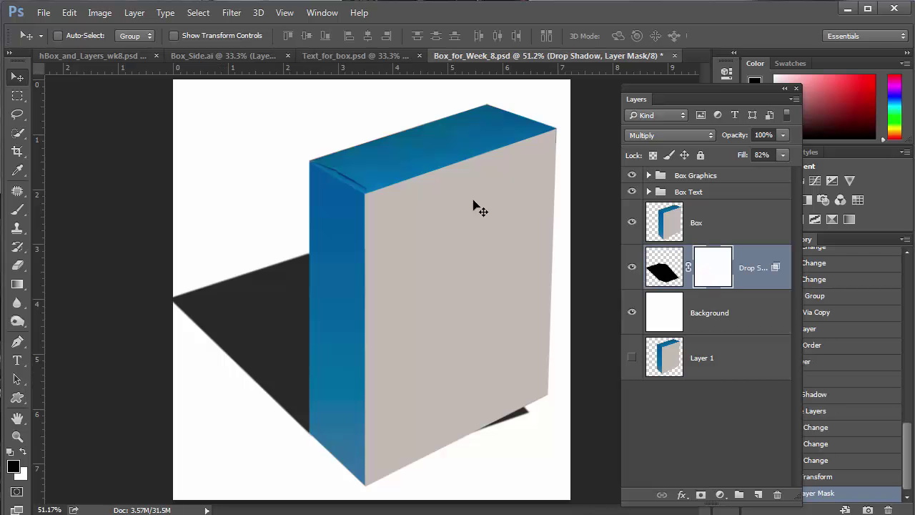
click(19, 208)
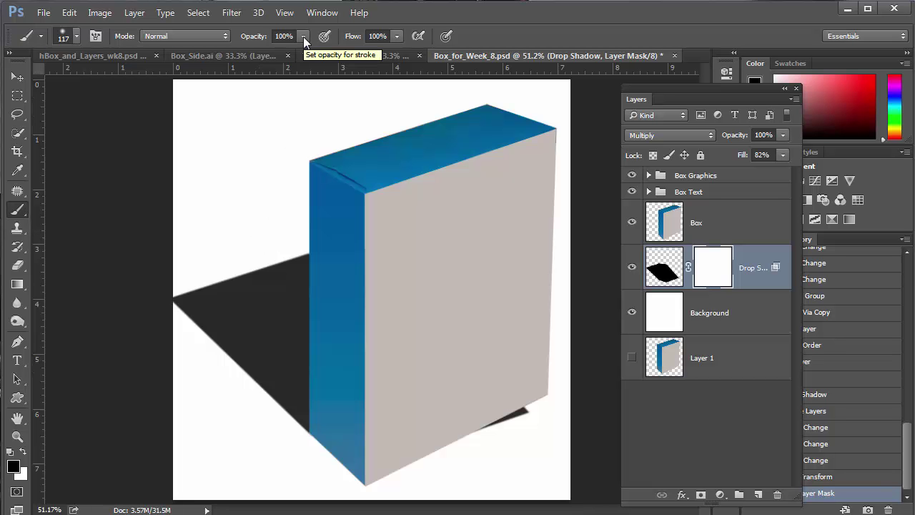
click(63, 35)
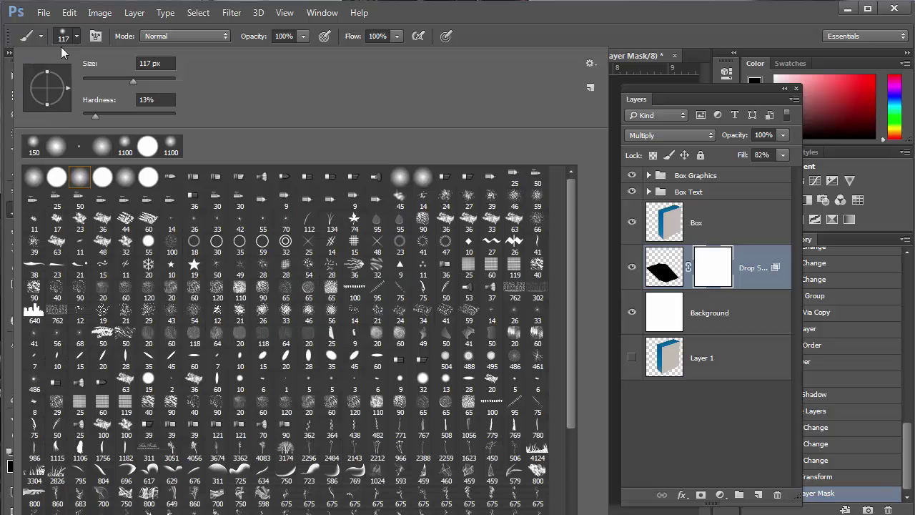
click(78, 113)
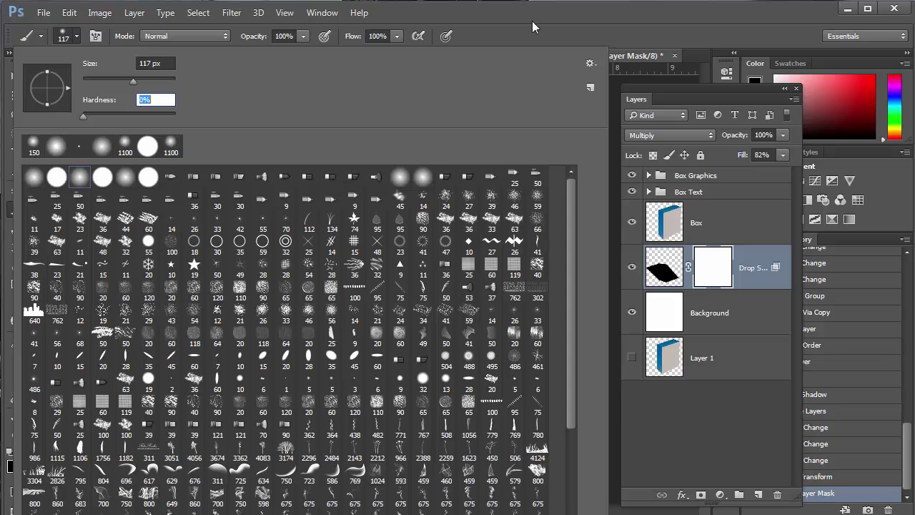
key(Return)
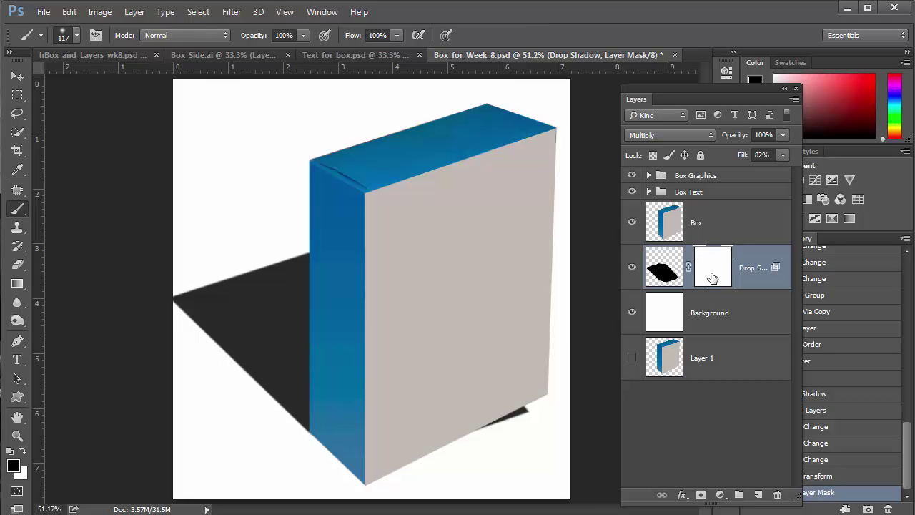
drag(528, 409, 476, 431)
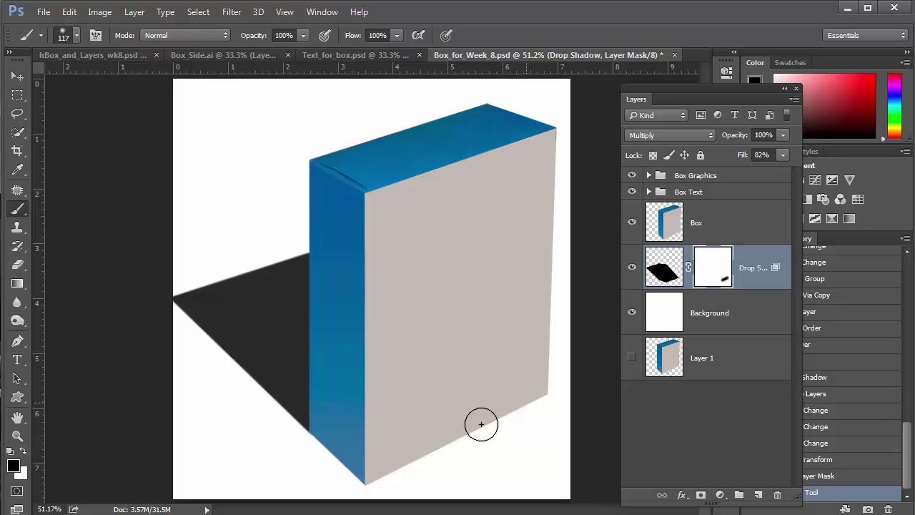
click(482, 422)
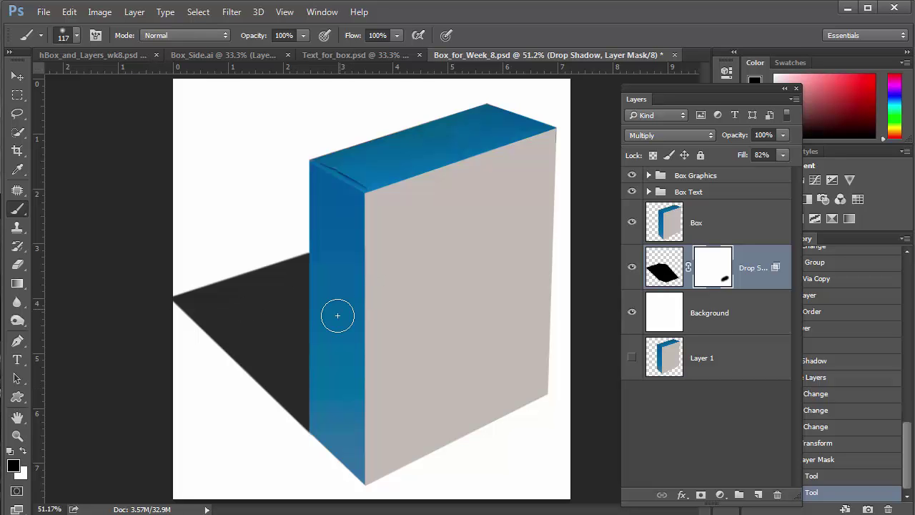
Set the Drop Shadow layer's fill to 100% and its opacity to 82%
click(783, 154)
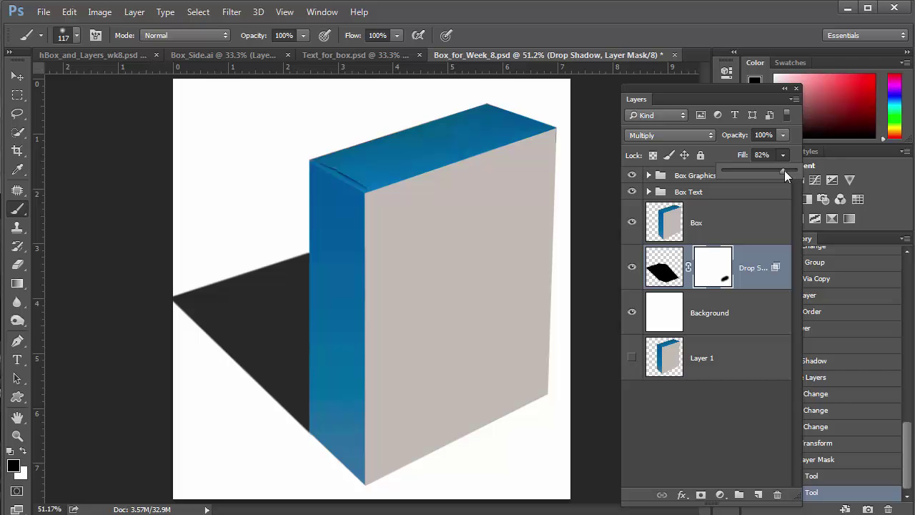
drag(786, 170, 809, 165)
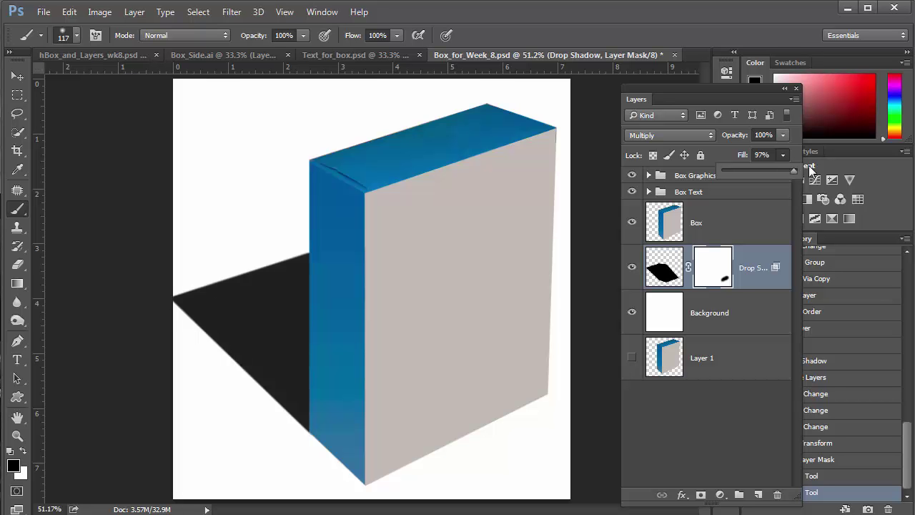
click(784, 134)
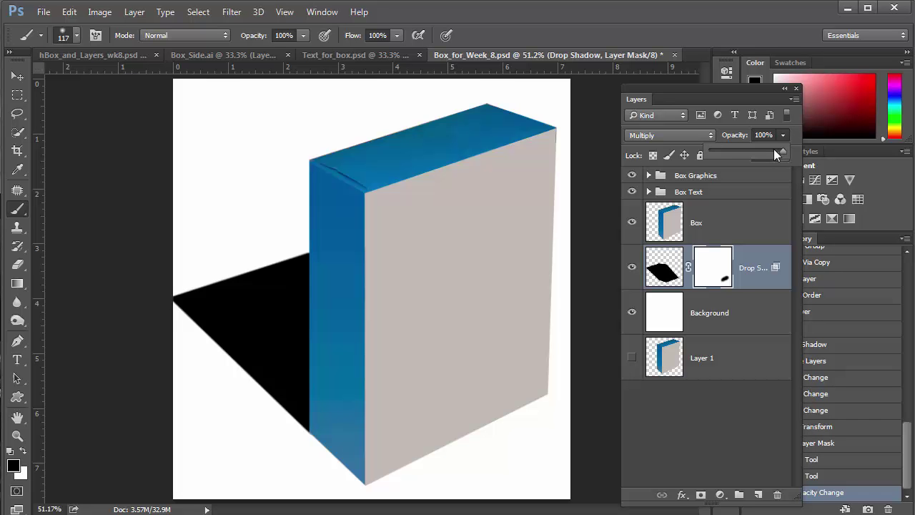
click(775, 151)
drag(771, 149, 771, 151)
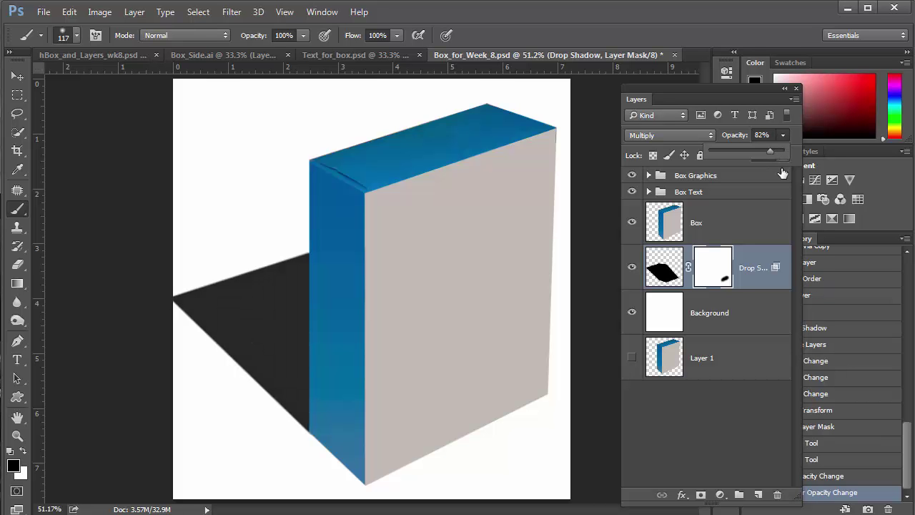
click(750, 98)
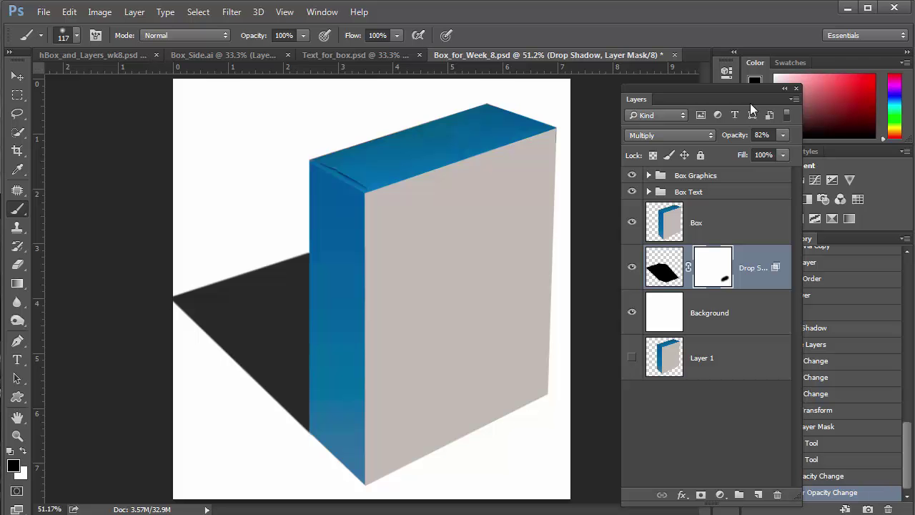
click(682, 494)
click(707, 350)
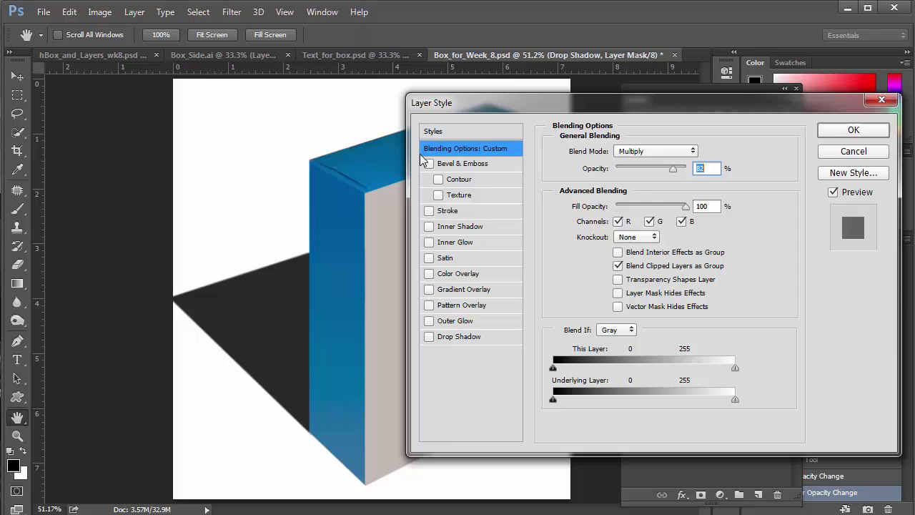
click(445, 129)
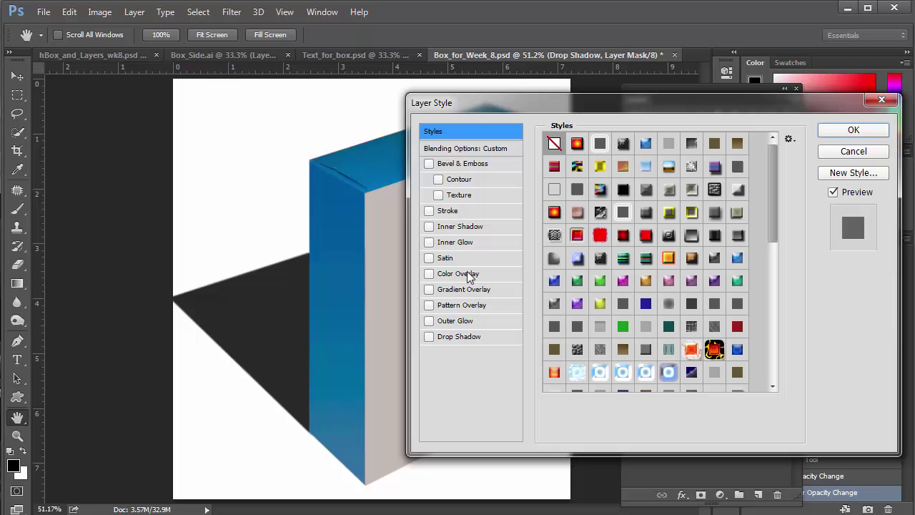
click(669, 259)
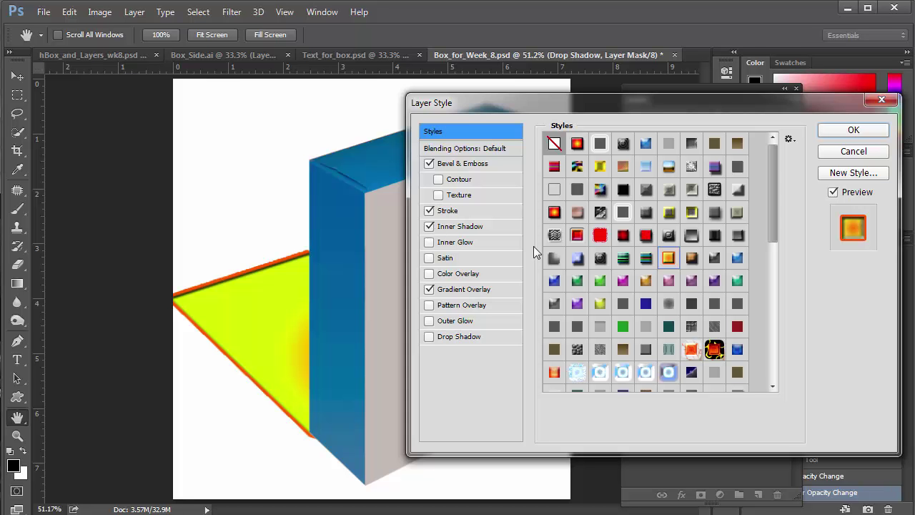
click(645, 258)
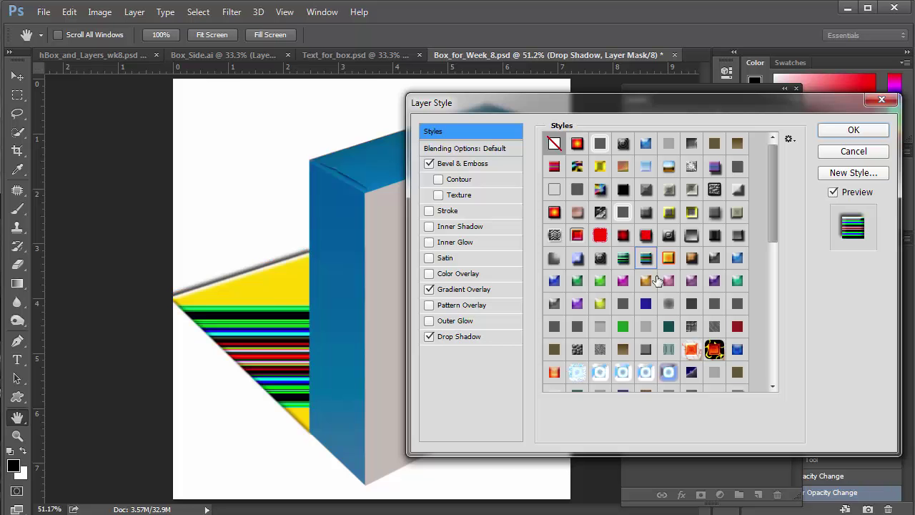
click(714, 349)
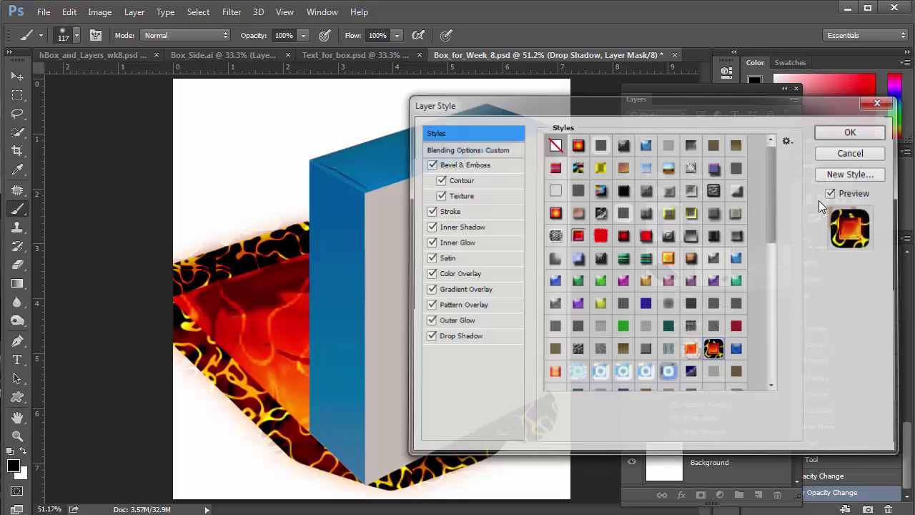
click(851, 152)
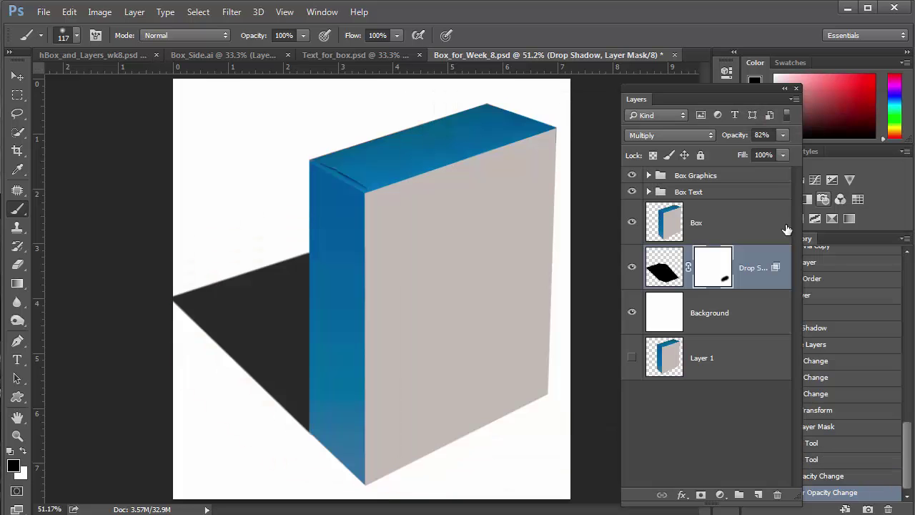
Reduce the Drop Shadow layer's opacity to 72%
click(783, 135)
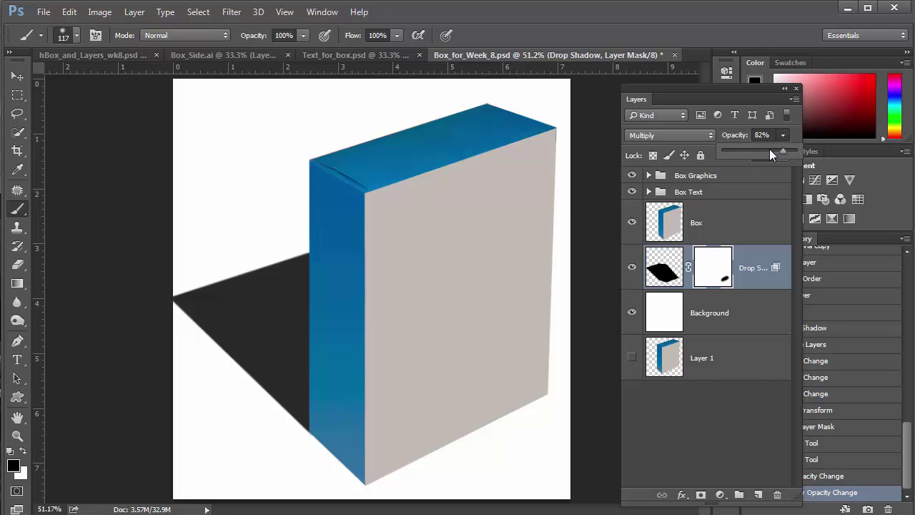
click(771, 149)
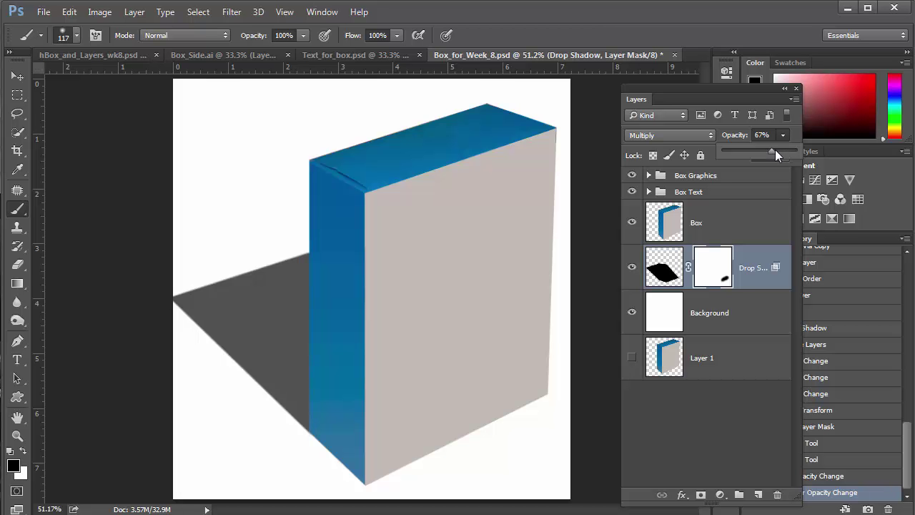
click(775, 149)
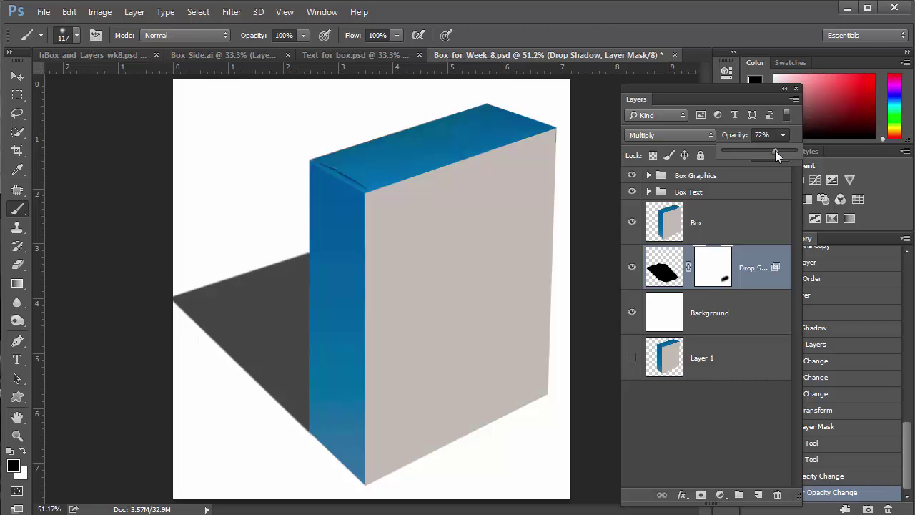
click(237, 16)
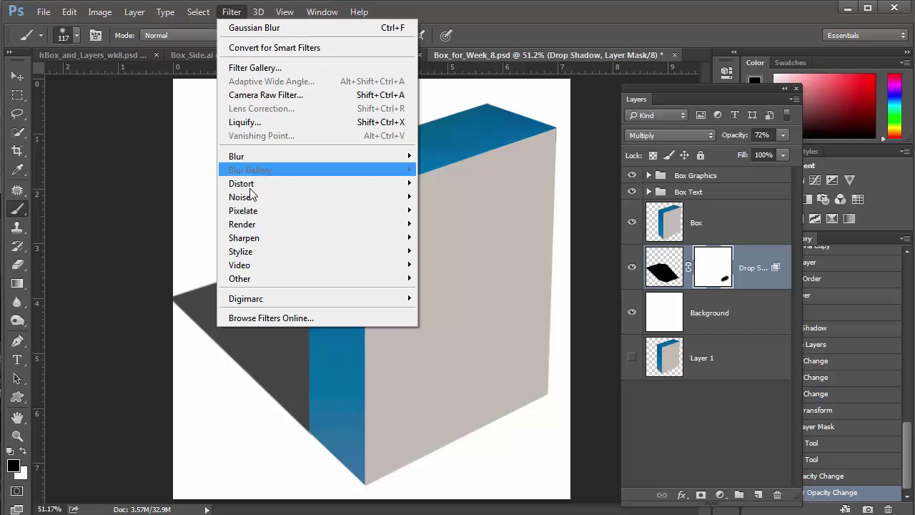
mouse_move(388, 157)
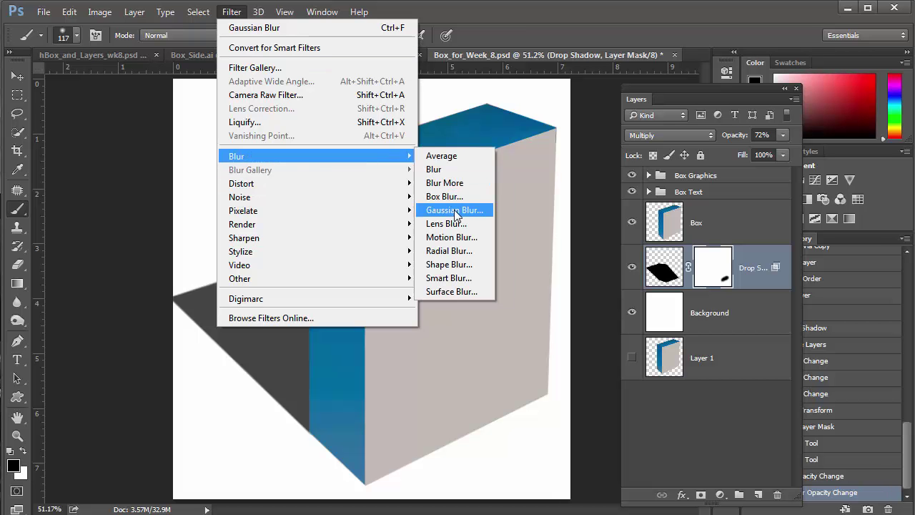
click(455, 210)
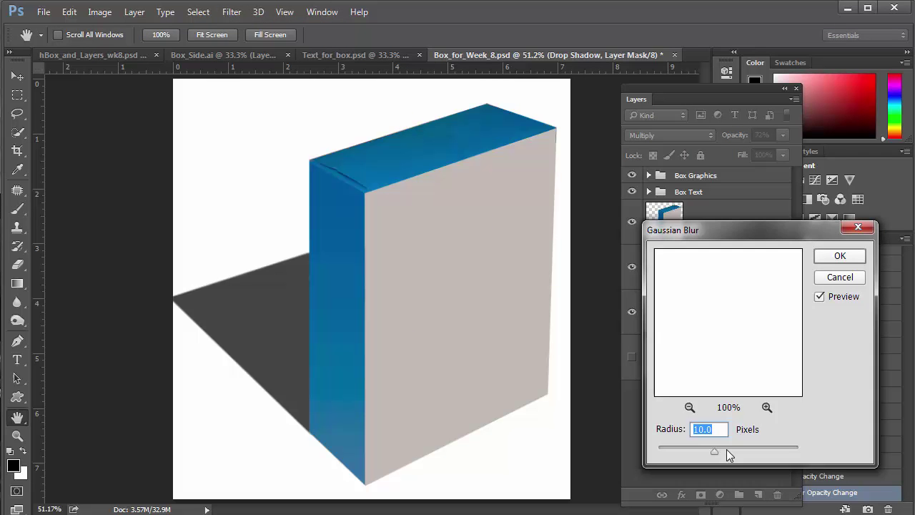
drag(728, 449, 773, 450)
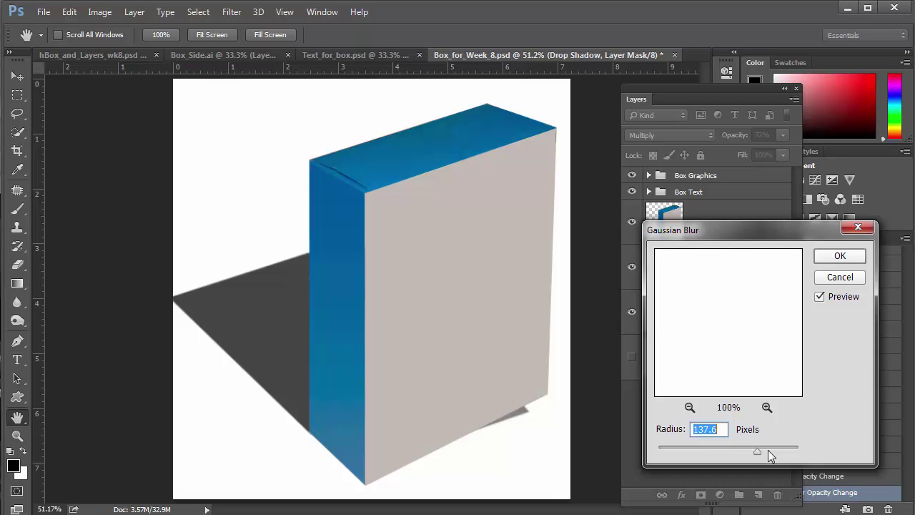
click(847, 278)
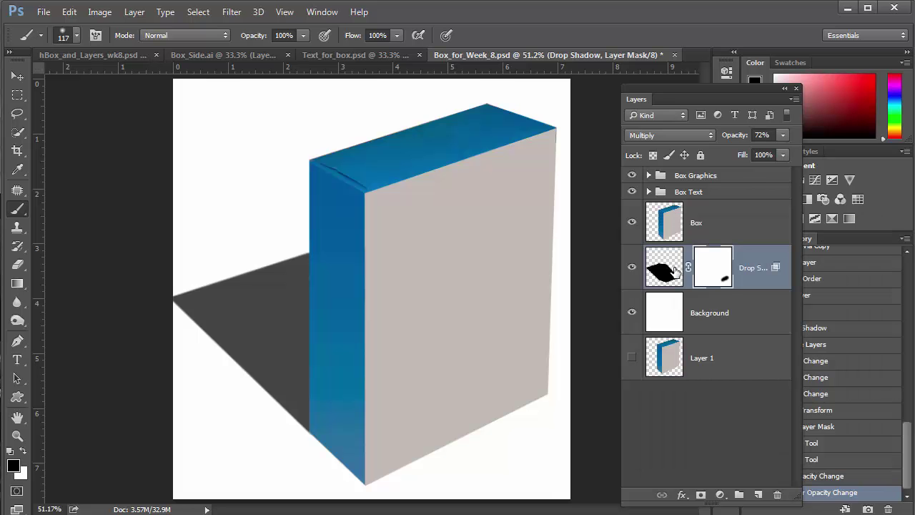
Soften the shadow itself, not its mask, on the Drop Shadow layer with a Gaussian Blur of 7.8 pixels radius
click(664, 270)
click(234, 12)
mouse_move(386, 157)
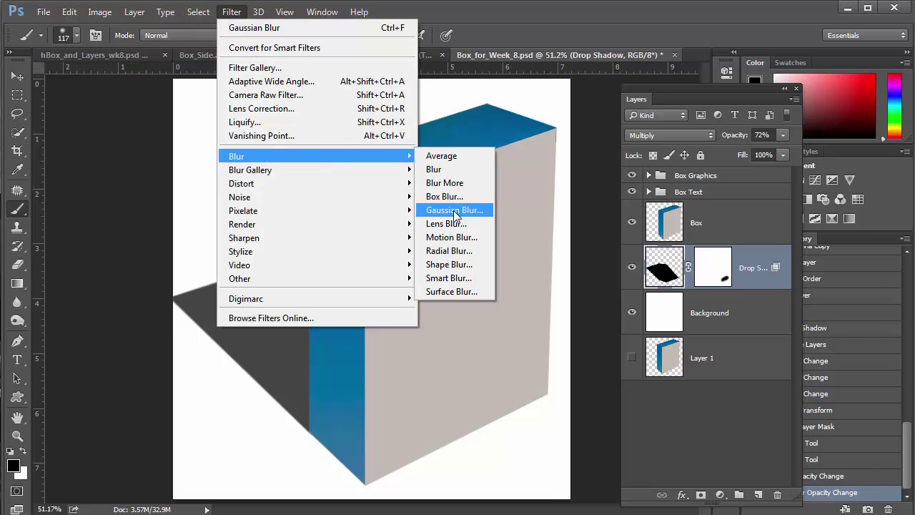
click(455, 210)
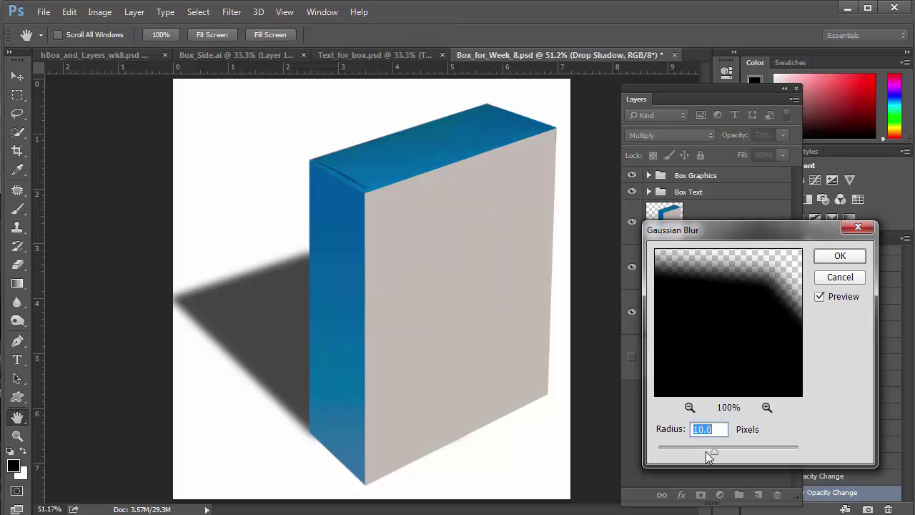
click(707, 451)
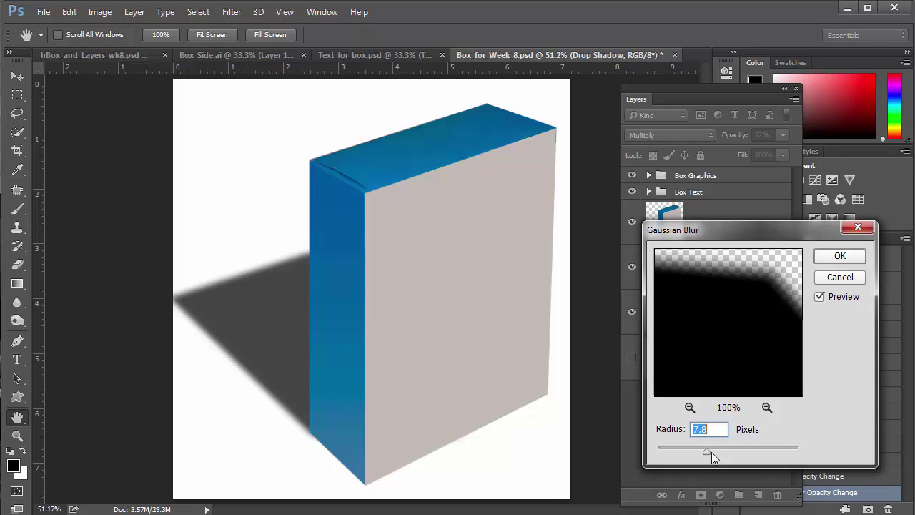
click(841, 258)
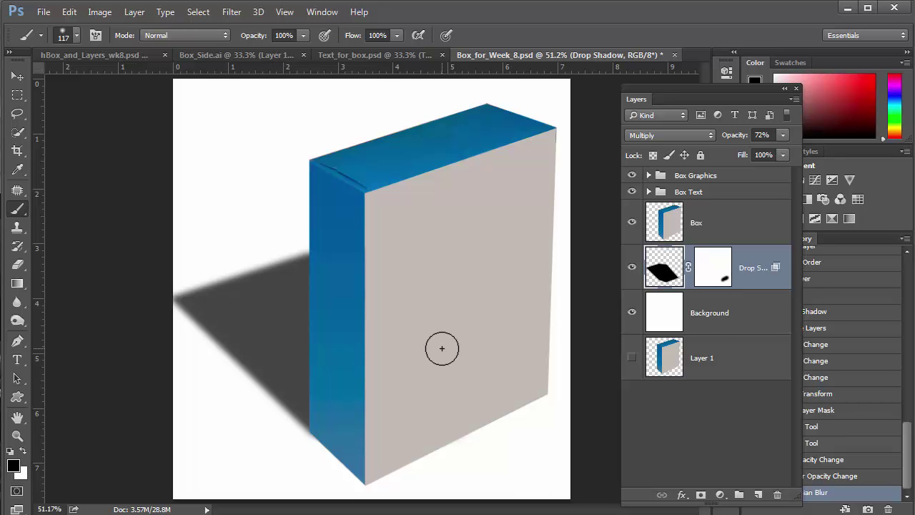
Expand the Box Graphics group, select the Paint Graphic layer and make it visible
click(649, 176)
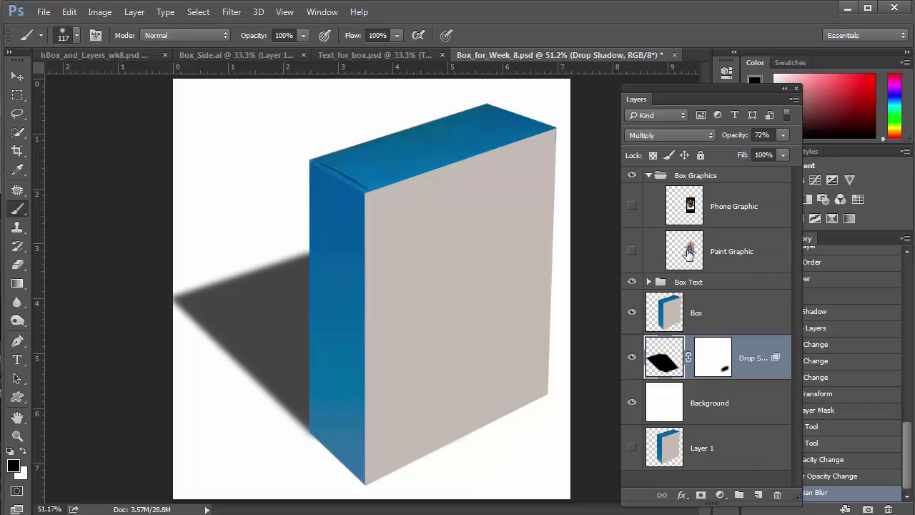
click(747, 264)
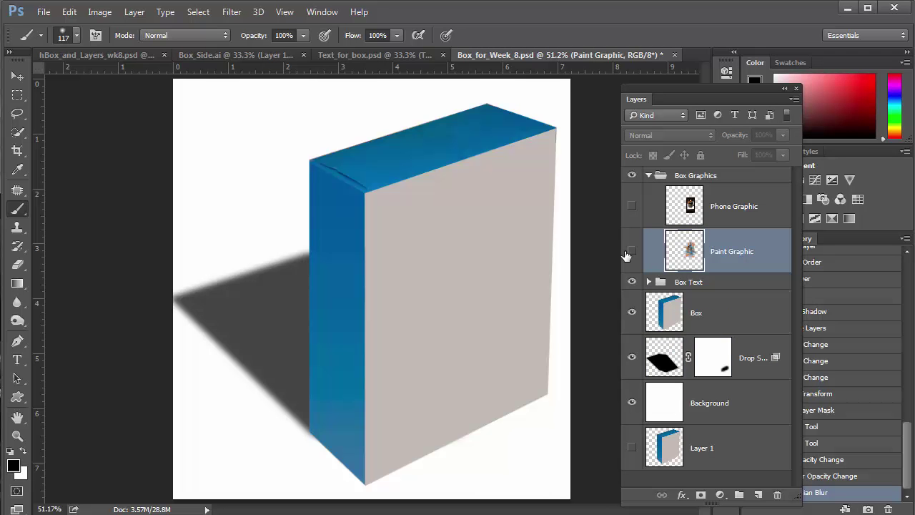
click(631, 252)
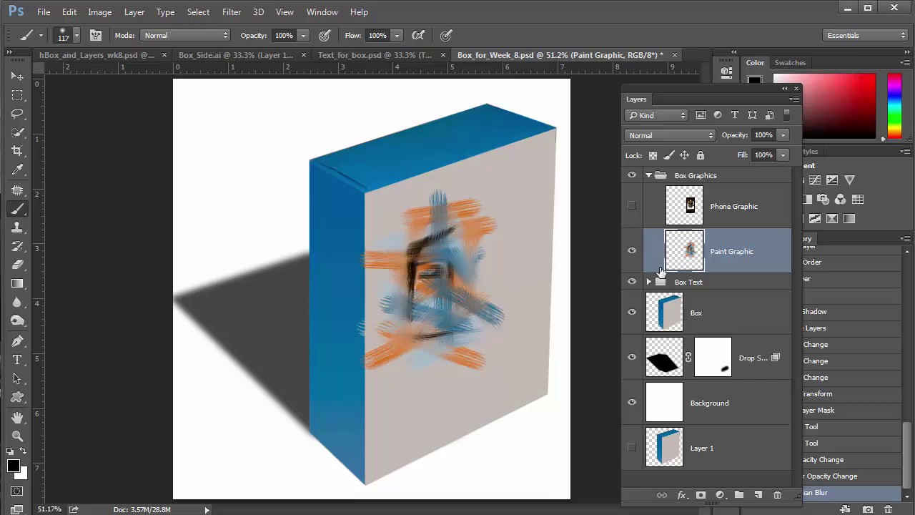
click(632, 251)
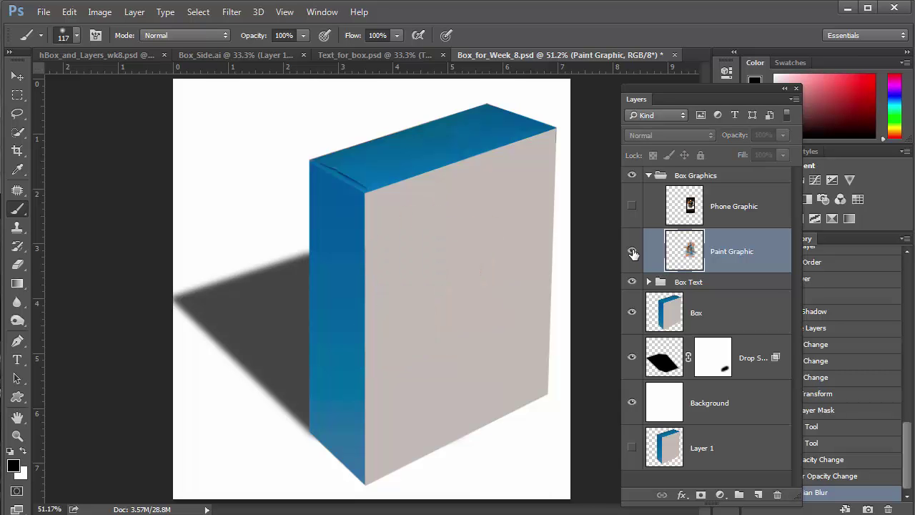
click(632, 250)
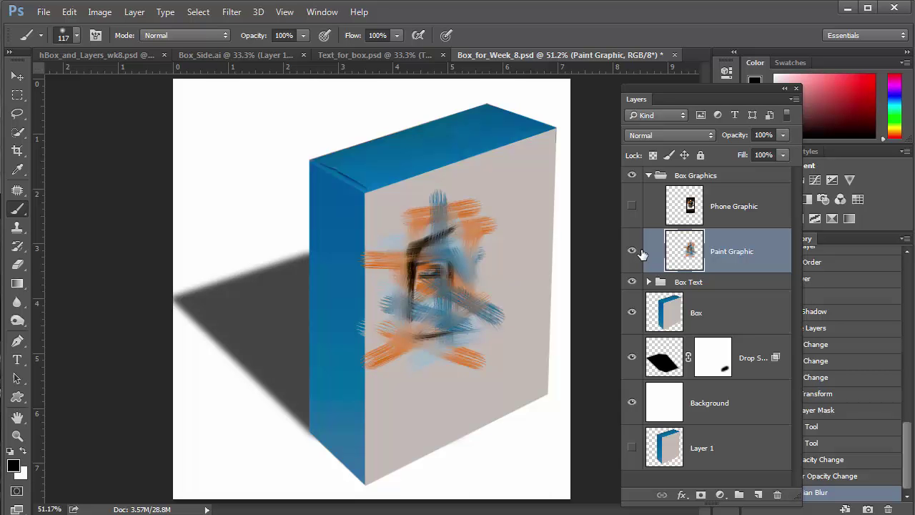
Select the entire canvas on the Paint Graphic layer, copy its artwork, and hide the layer
key(ctrl+a)
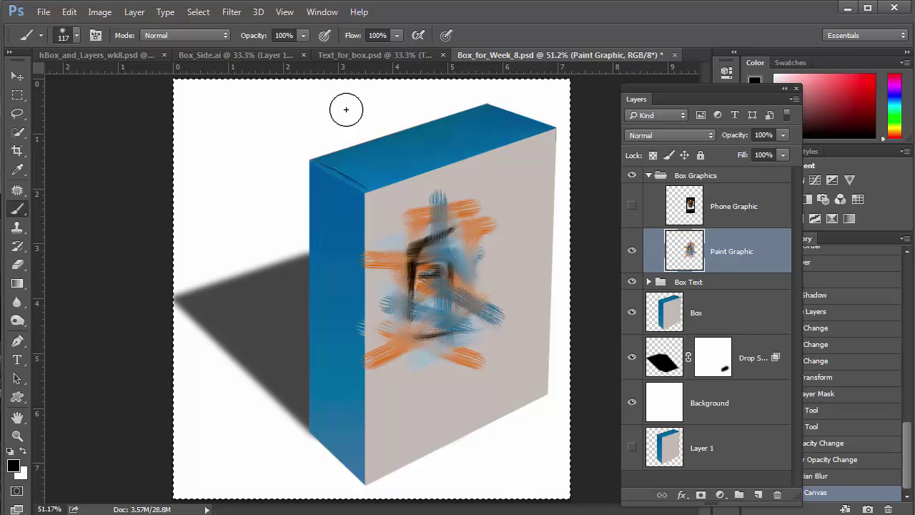
ctrl+click(690, 250)
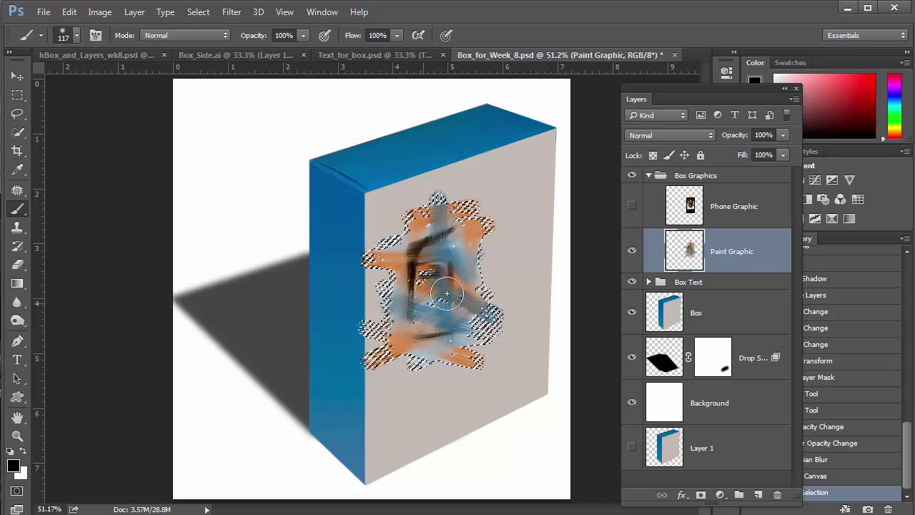
key(ctrl+a)
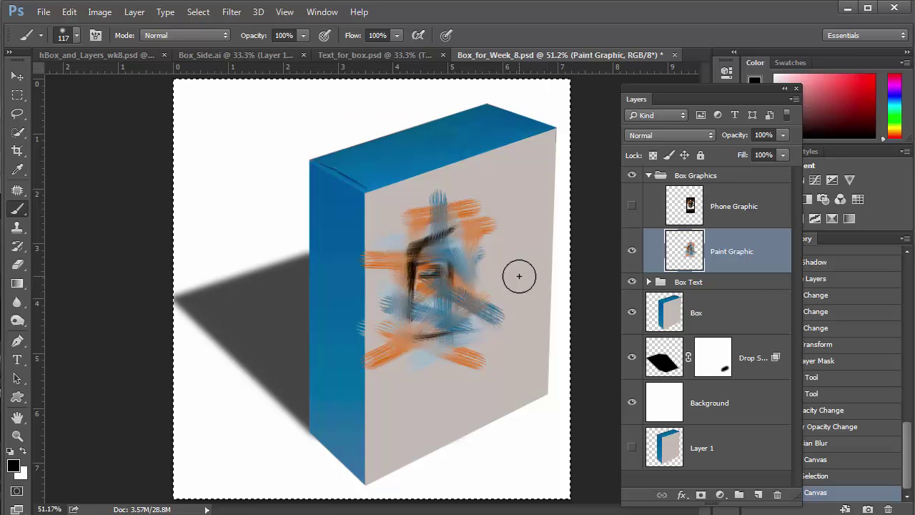
click(632, 253)
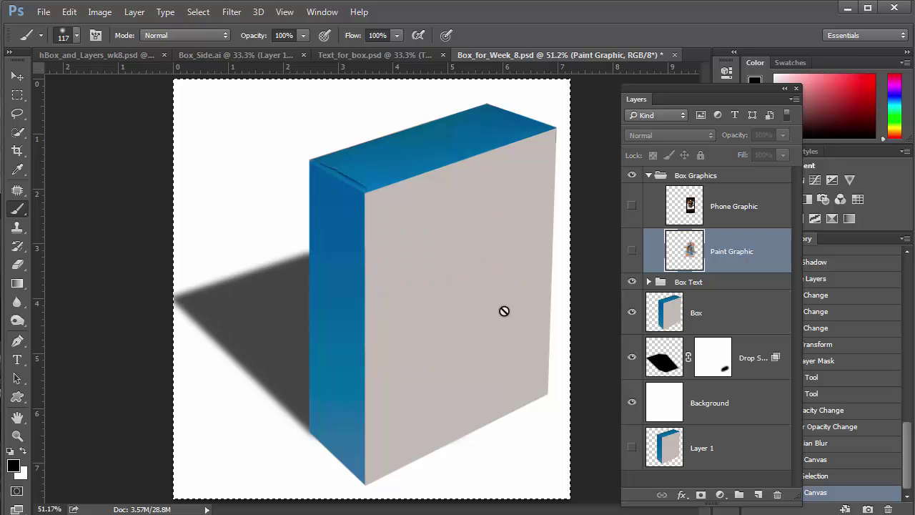
Start the Vanishing Point filter on the Box layer and delete the existing misaligned perspective planes
click(677, 317)
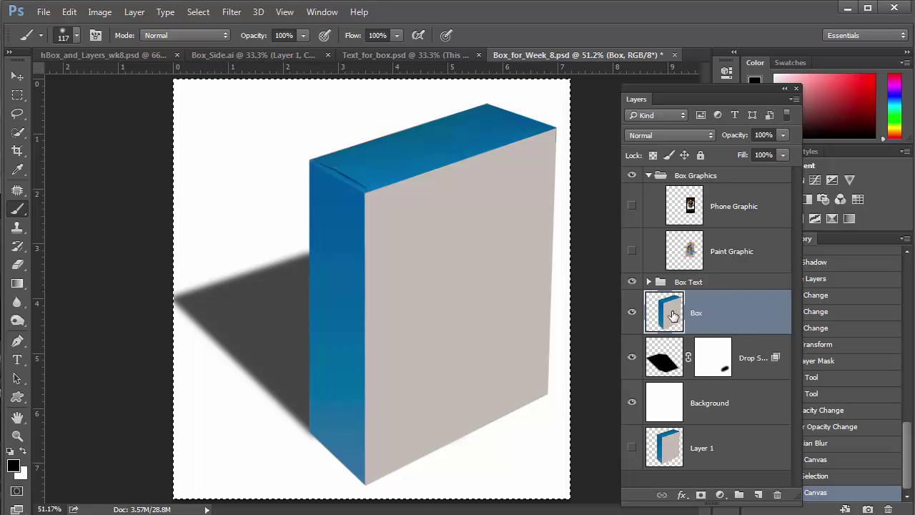
click(233, 12)
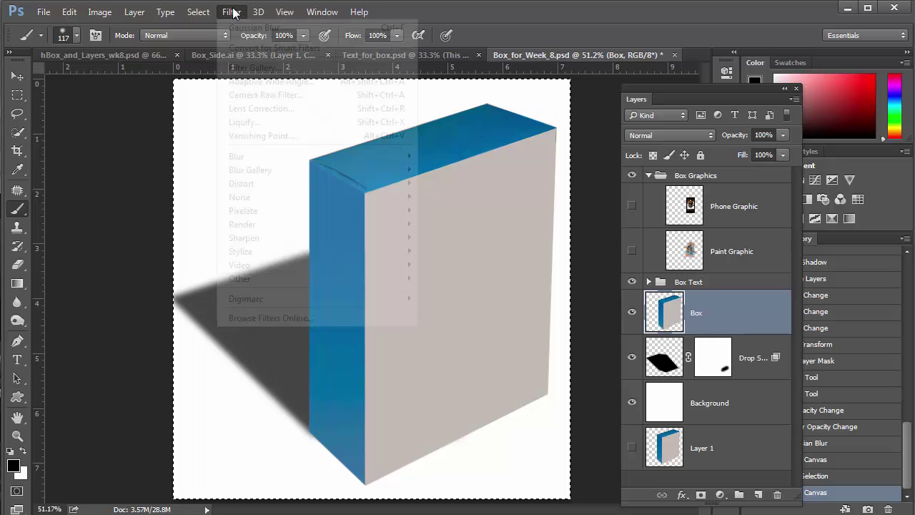
click(262, 137)
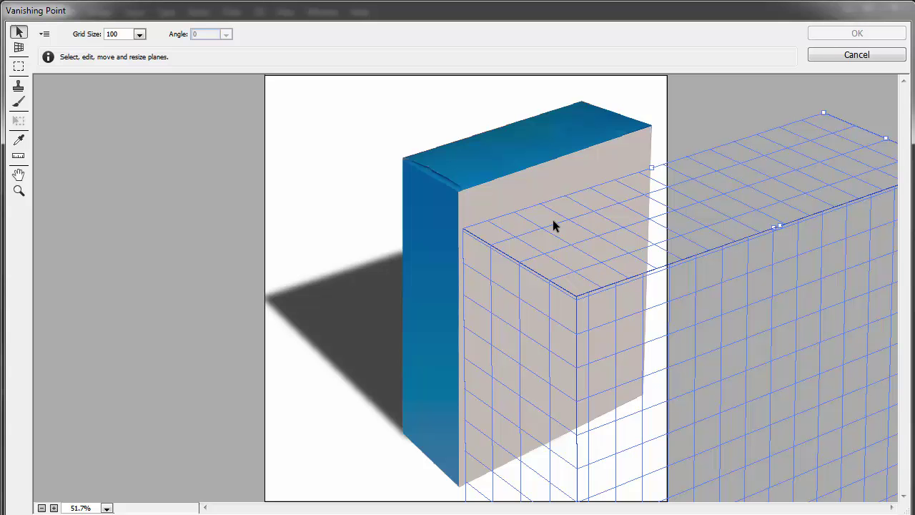
key(Delete)
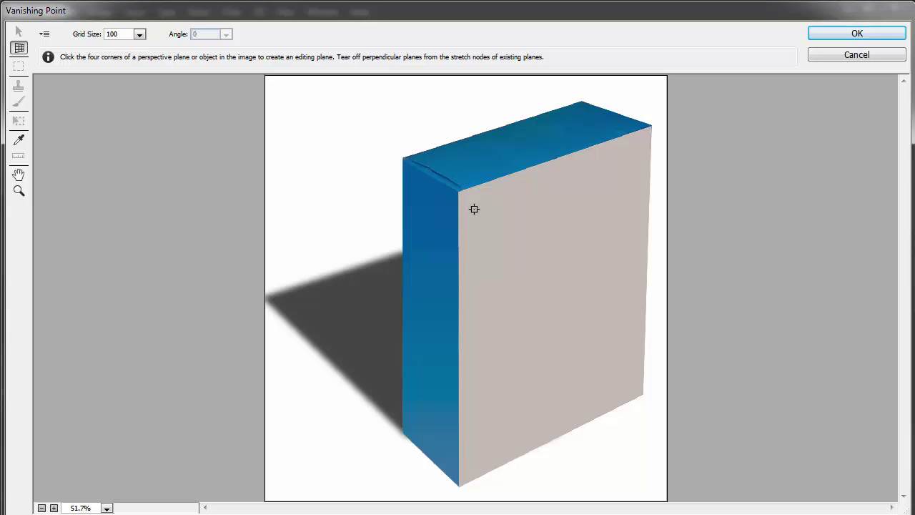
Create a perspective plane matching the four corners of the box's beige front face
click(457, 193)
click(650, 127)
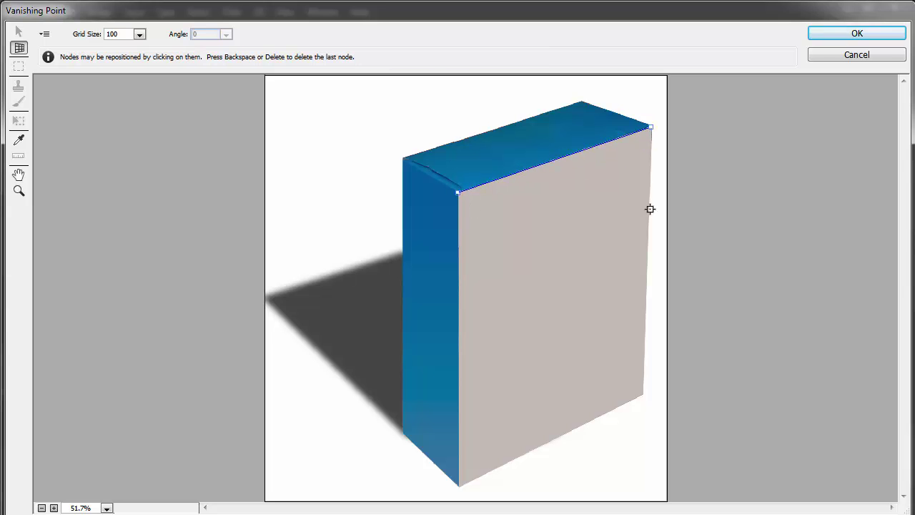
click(642, 393)
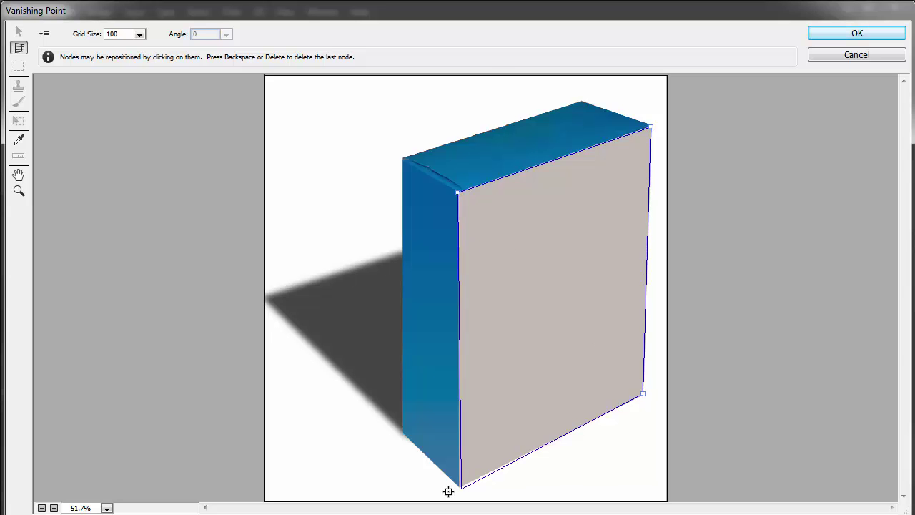
click(458, 486)
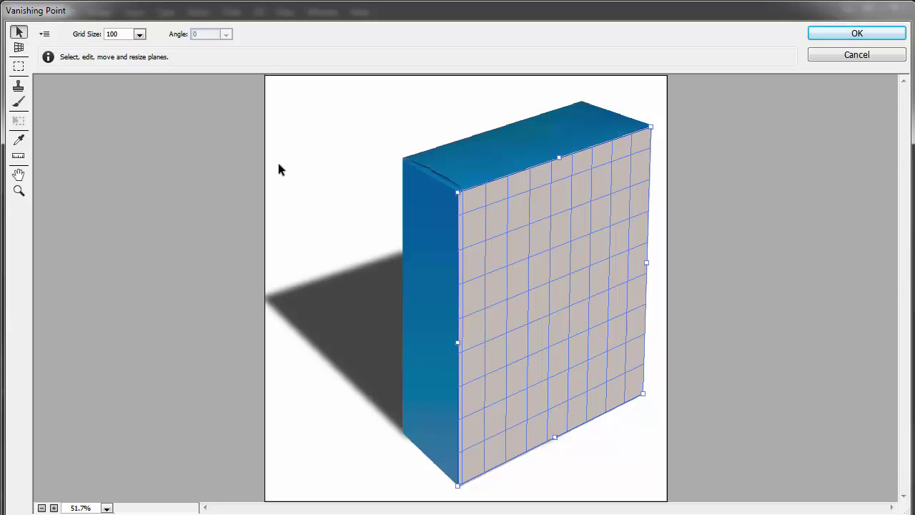
Paste the copied paint artwork into Vanishing Point and place it on the box's front plane
key(alt)
key(ctrl+v)
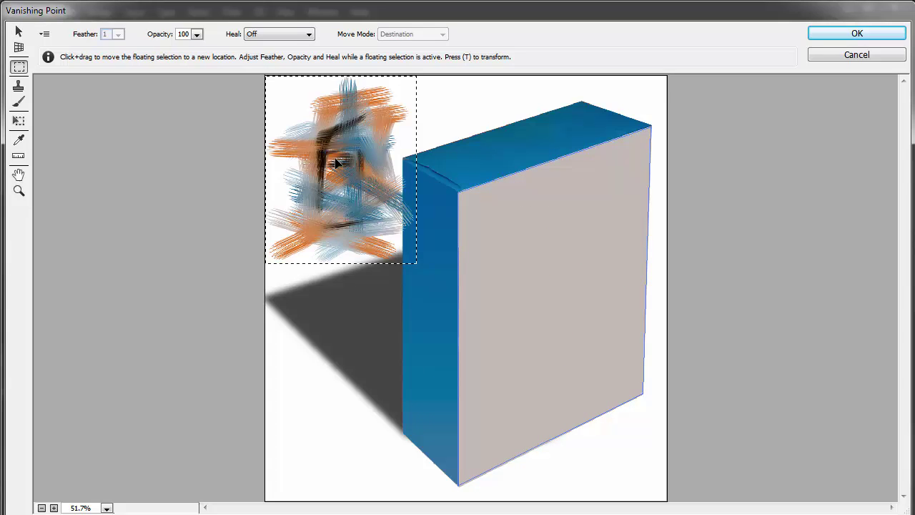
drag(339, 163, 544, 304)
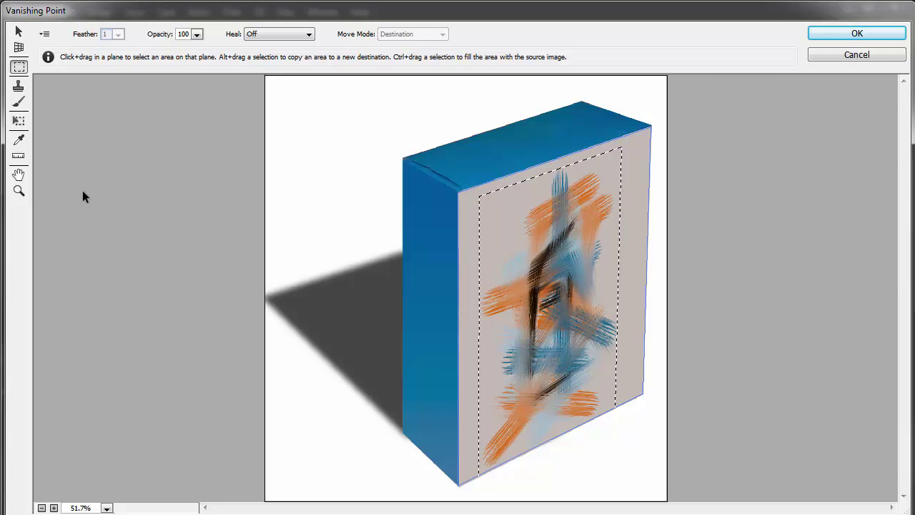
Scale down the paint artwork with the Transform tool, centre it on the upper front face, widen it slightly, and apply the filter
click(16, 123)
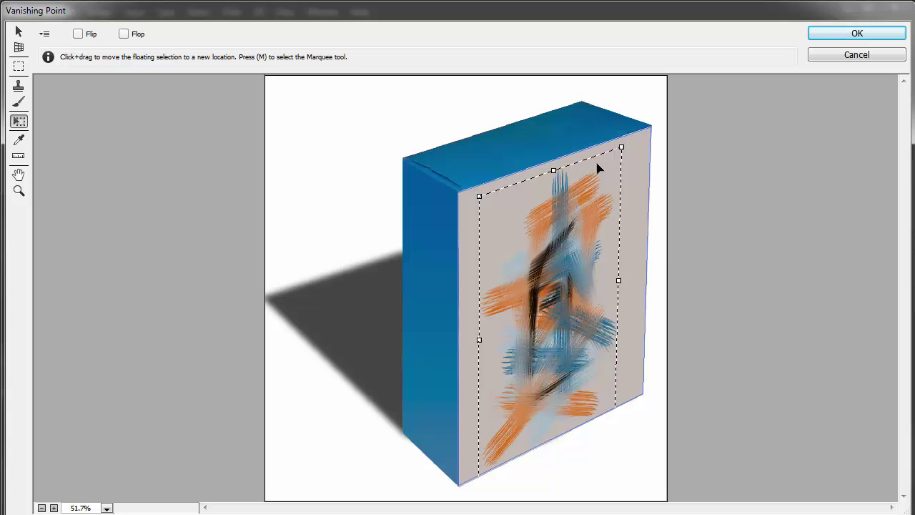
drag(621, 146, 593, 240)
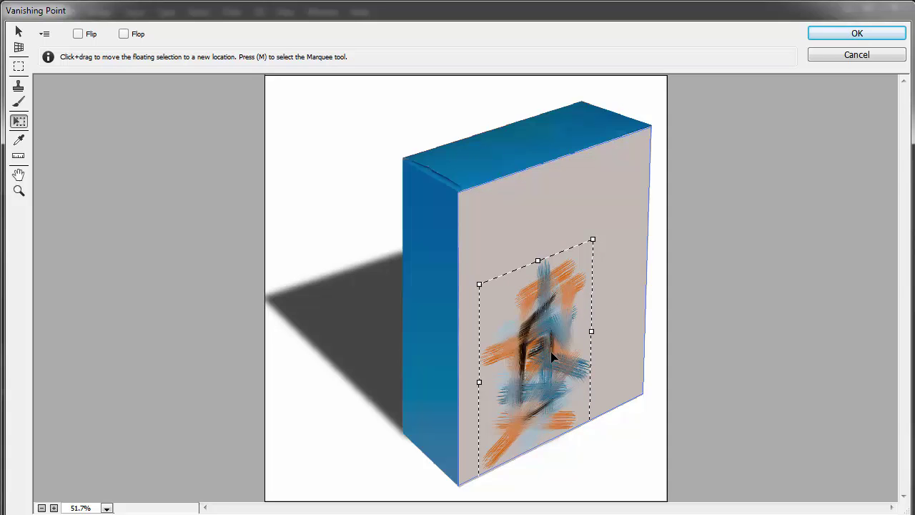
drag(551, 361, 567, 288)
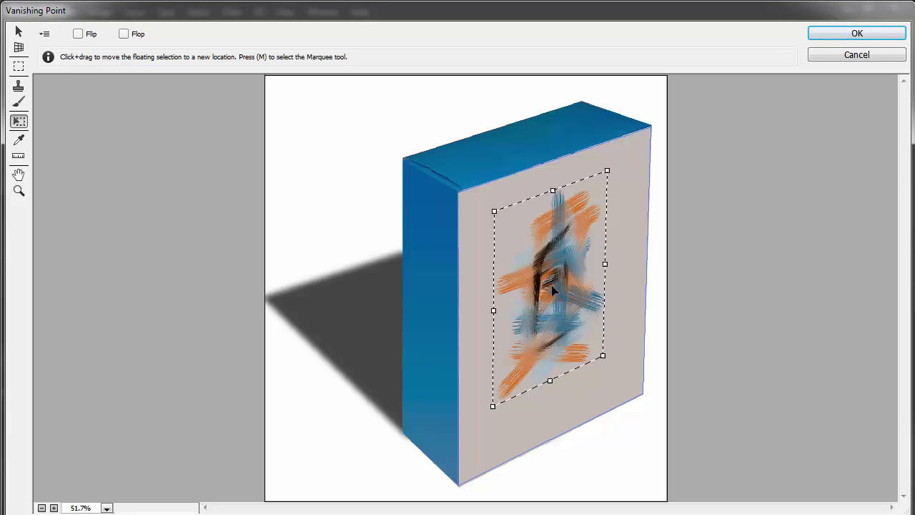
drag(559, 290, 560, 282)
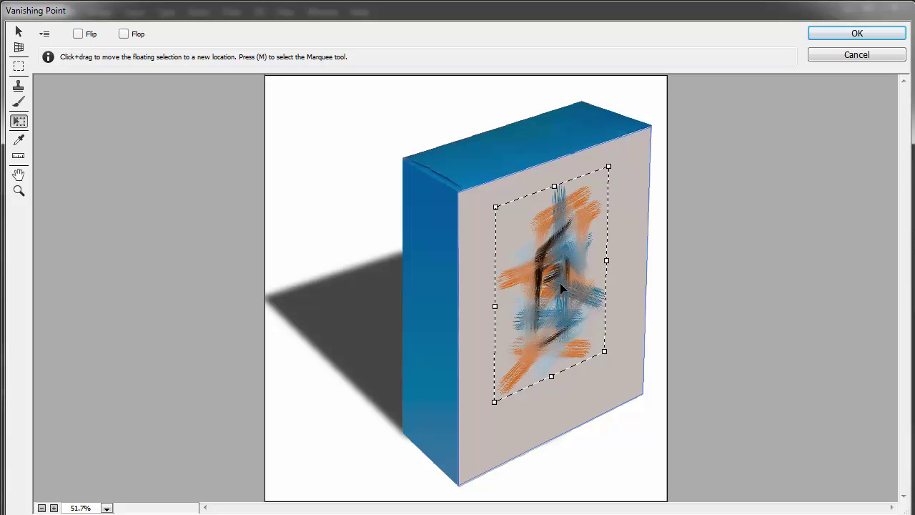
drag(497, 303, 488, 309)
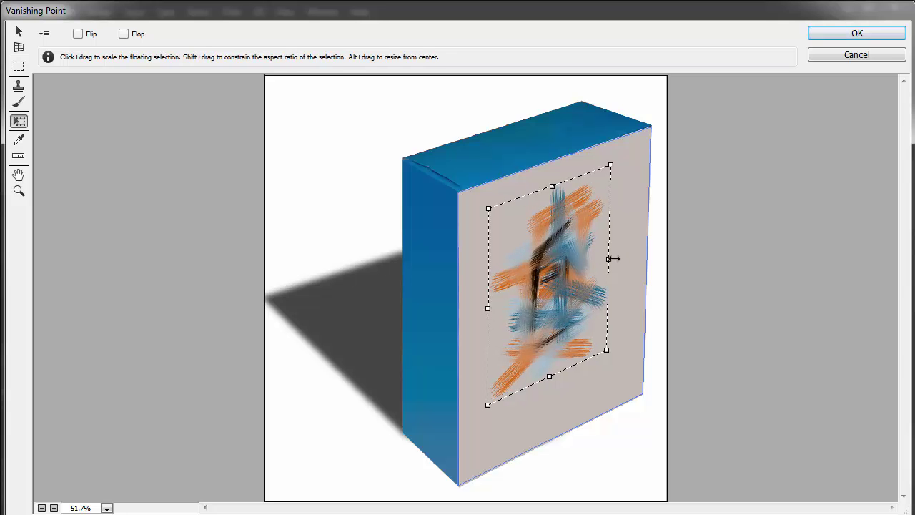
drag(613, 258, 617, 258)
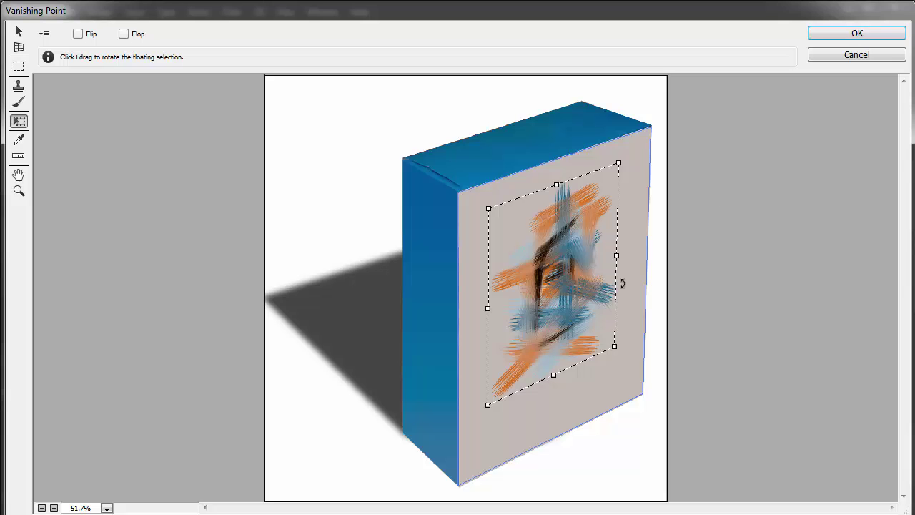
click(857, 36)
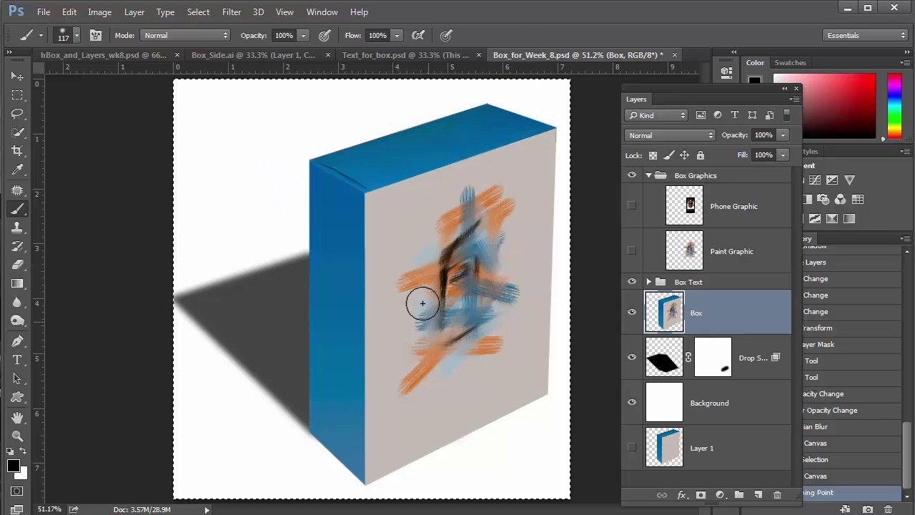
Show the Phone Graphic layer, select the entire canvas, copy its artwork, and hide the layer
click(690, 207)
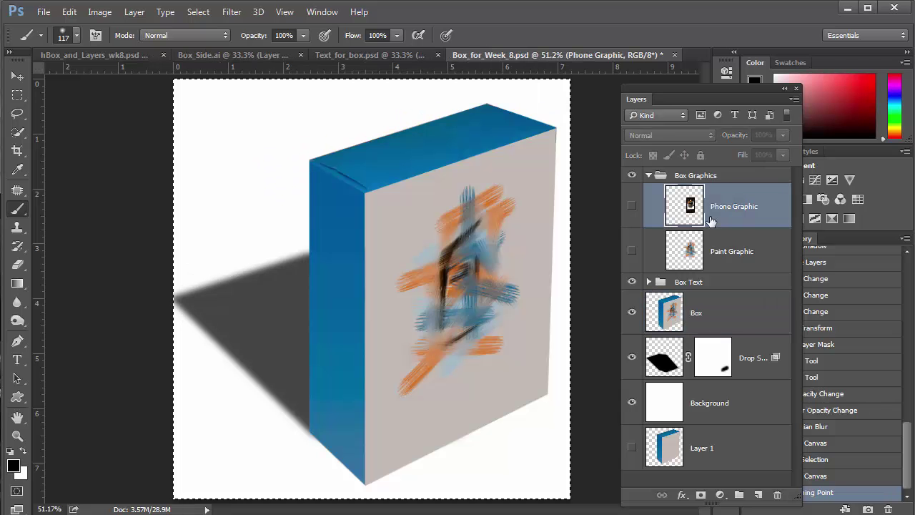
click(632, 207)
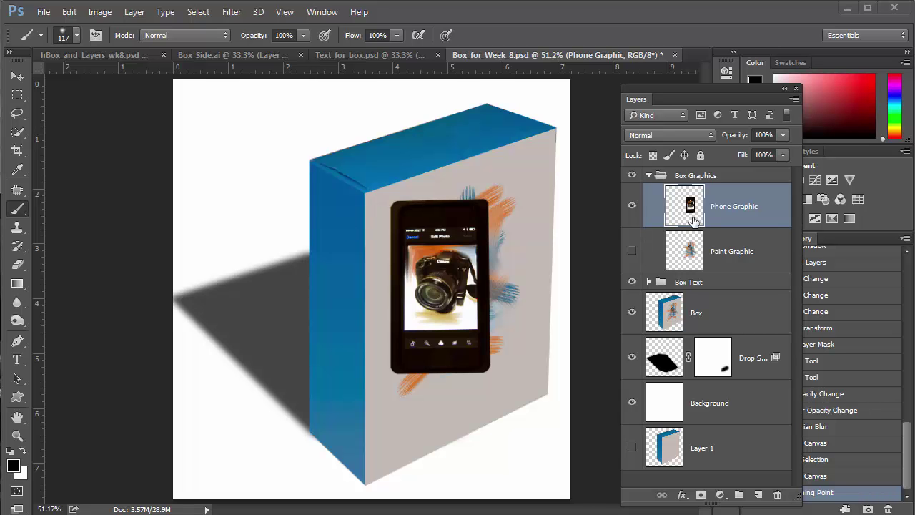
key(ctrl+a)
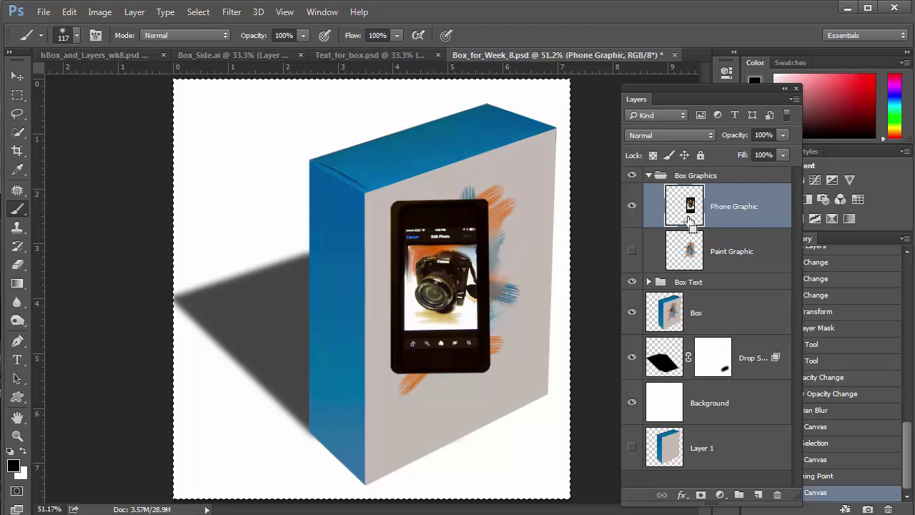
click(633, 206)
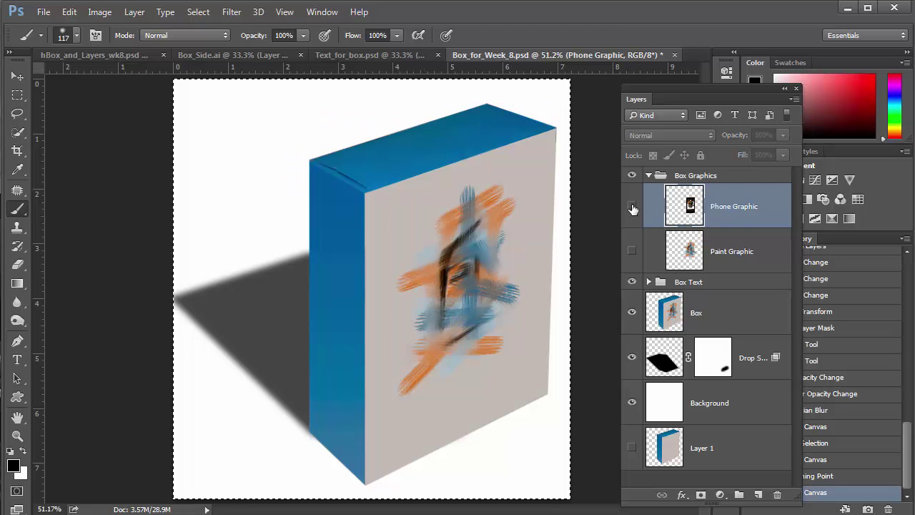
Start Vanishing Point on the Box layer, paste the copied phone graphic, and place it on the front plane
click(673, 324)
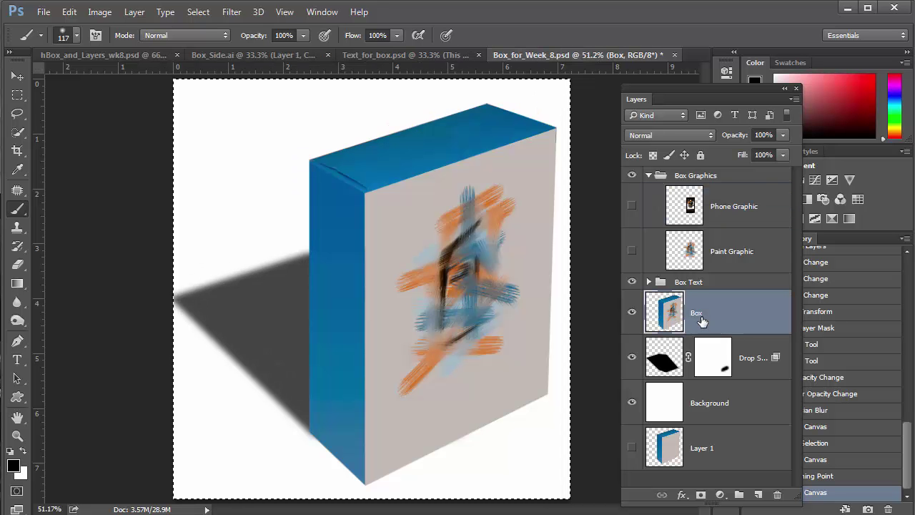
click(231, 12)
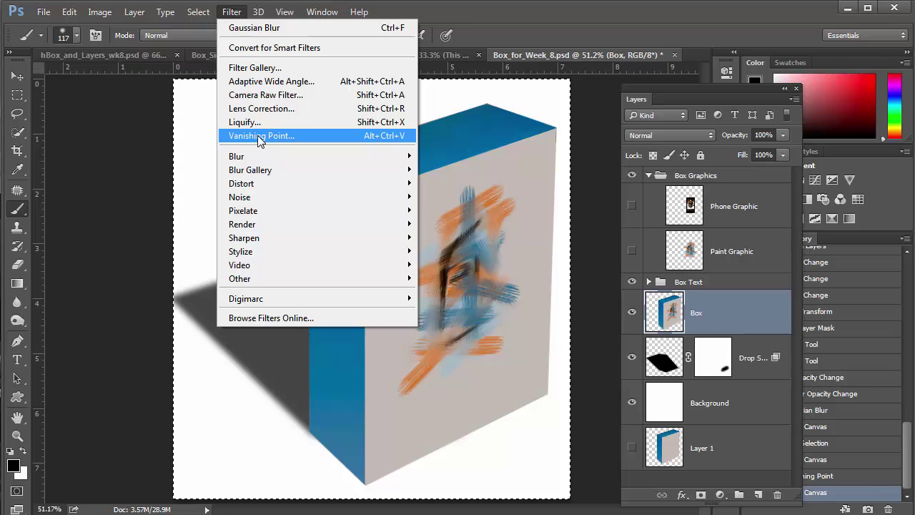
click(257, 135)
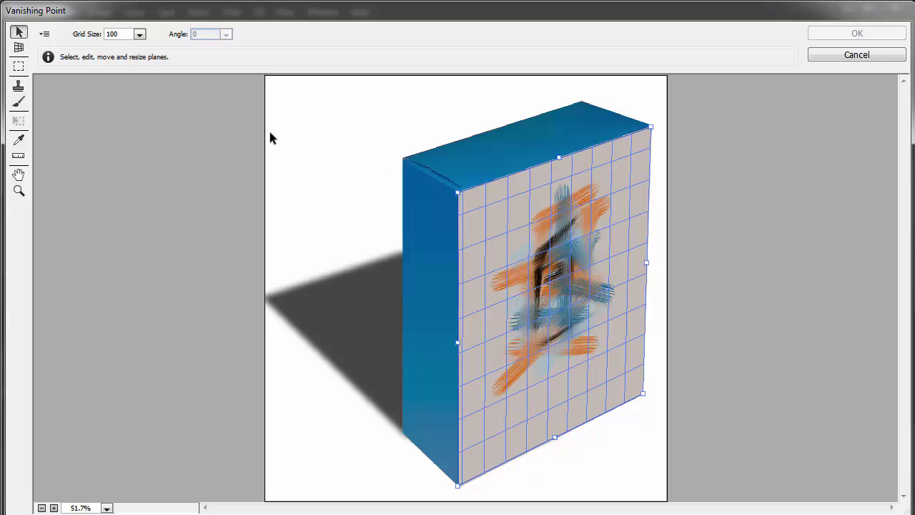
key(alt)
key(ctrl+v)
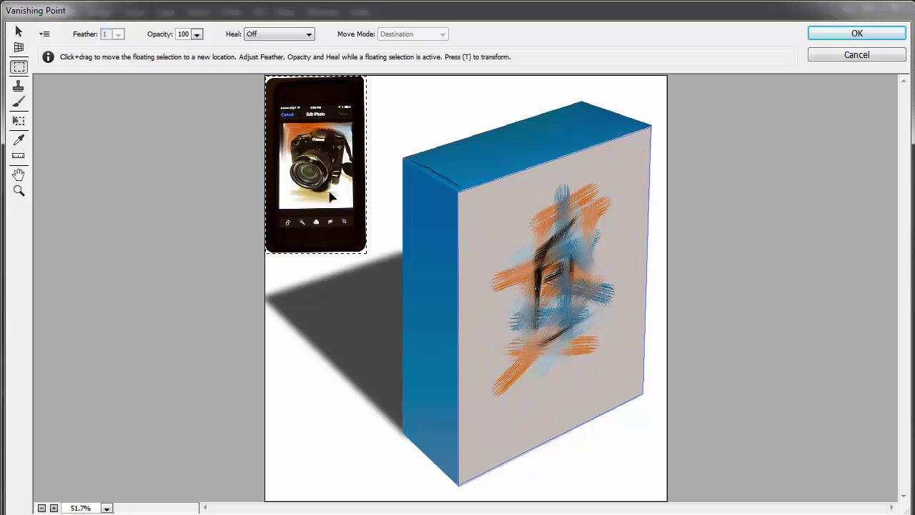
mouse_move(331, 199)
mouse_down()
mouse_move(368, 261)
mouse_move(383, 329)
mouse_move(403, 338)
mouse_move(460, 317)
mouse_move(544, 321)
mouse_move(561, 308)
mouse_move(553, 306)
mouse_up()
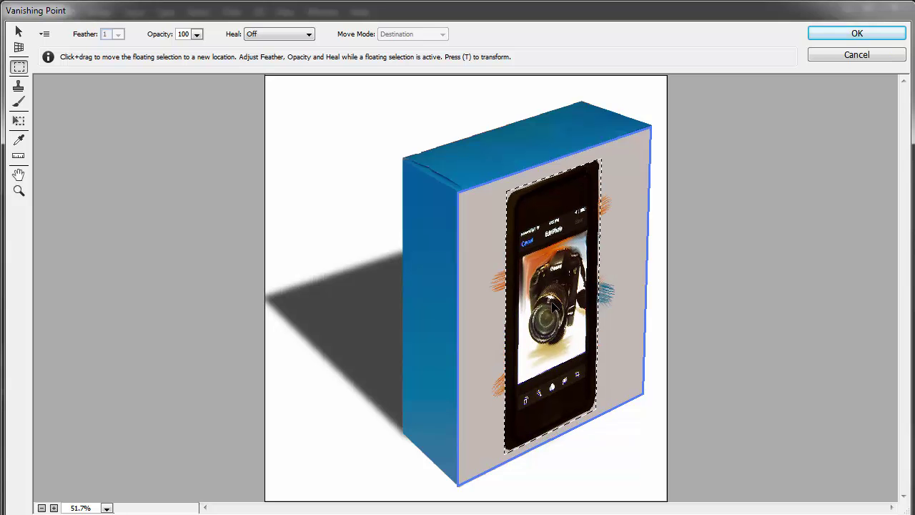
Scale the phone graphic down with the Transform tool and position it over the middle of the paint strokes
click(137, 213)
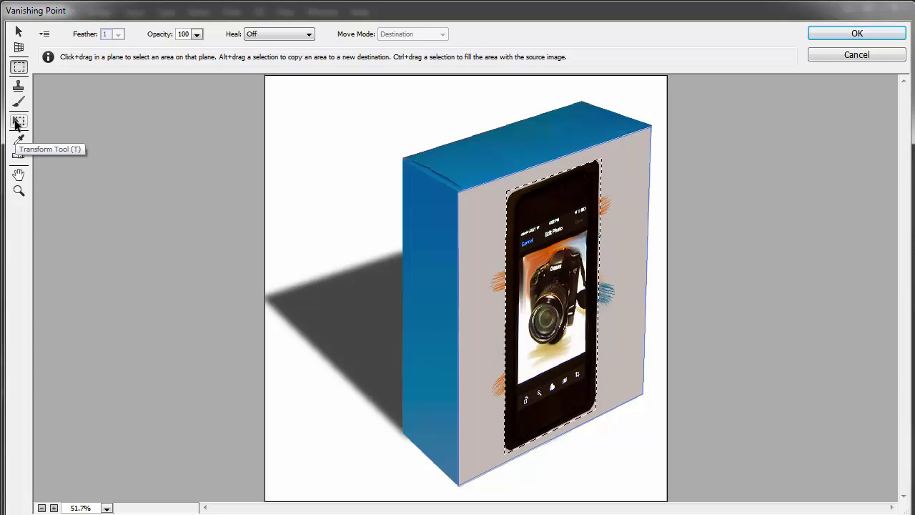
click(18, 123)
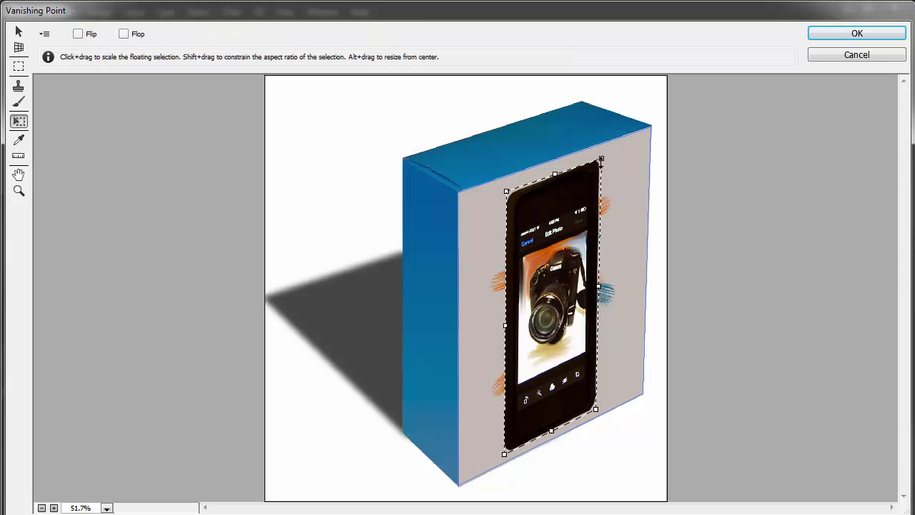
drag(600, 158, 592, 235)
drag(554, 312, 582, 234)
drag(562, 290, 570, 264)
drag(592, 206, 584, 229)
drag(569, 270, 576, 259)
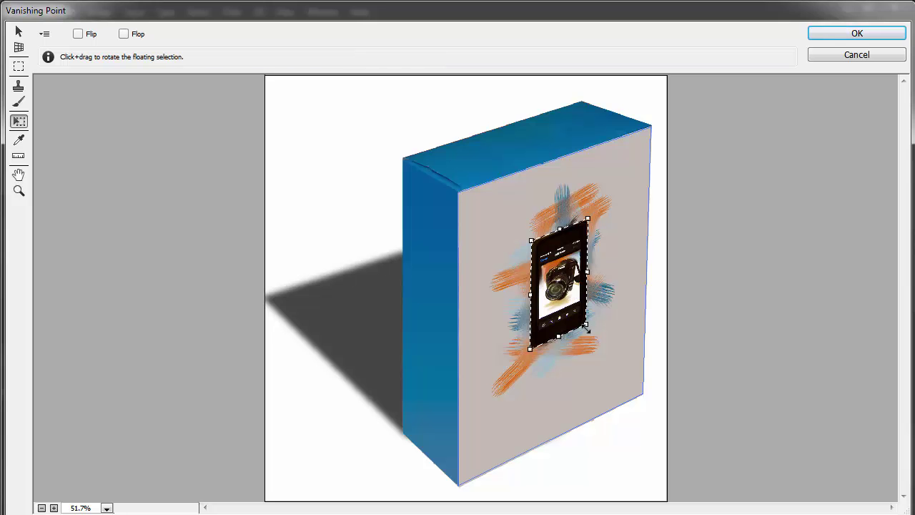
Enlarge the phone graphic slightly, fine-tune its position over the paint strokes, and apply the Vanishing Point filter
mouse_move(585, 323)
mouse_down()
mouse_move(592, 336)
mouse_move(527, 309)
mouse_move(592, 343)
mouse_move(594, 327)
mouse_up()
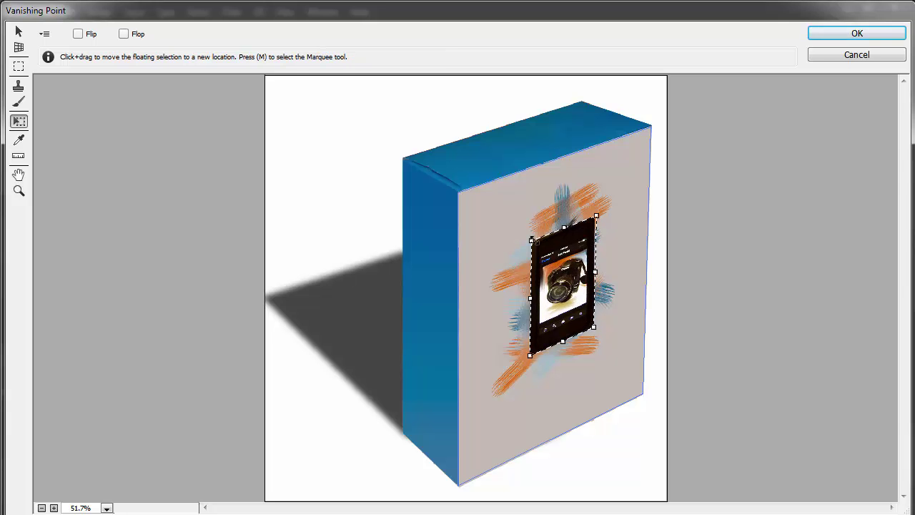
drag(531, 241, 528, 237)
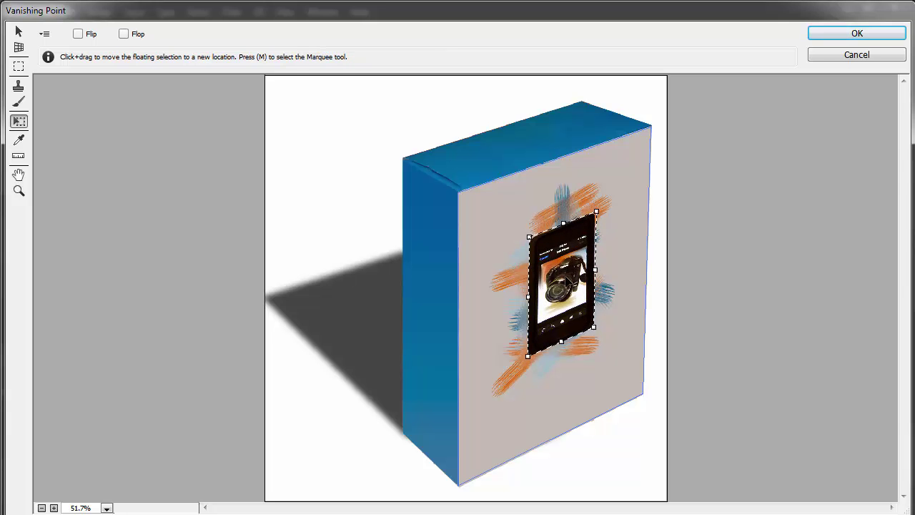
drag(565, 286, 564, 288)
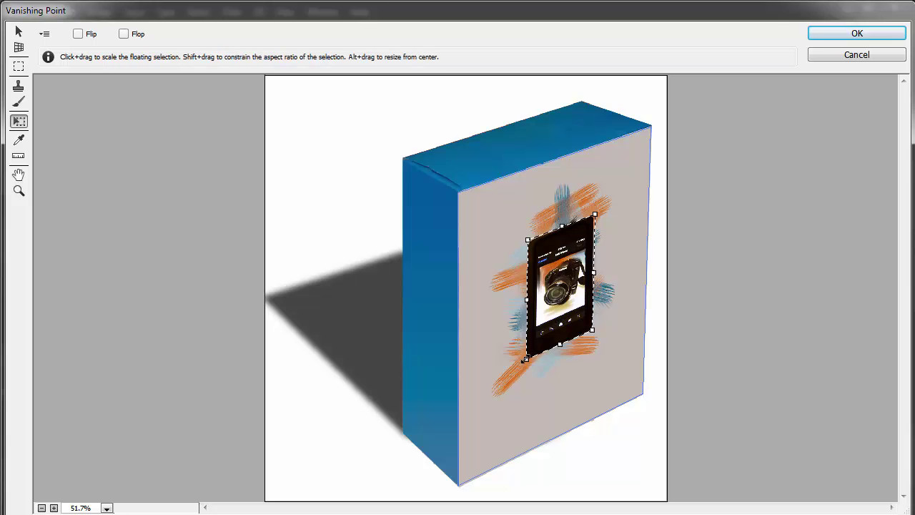
drag(529, 355, 526, 355)
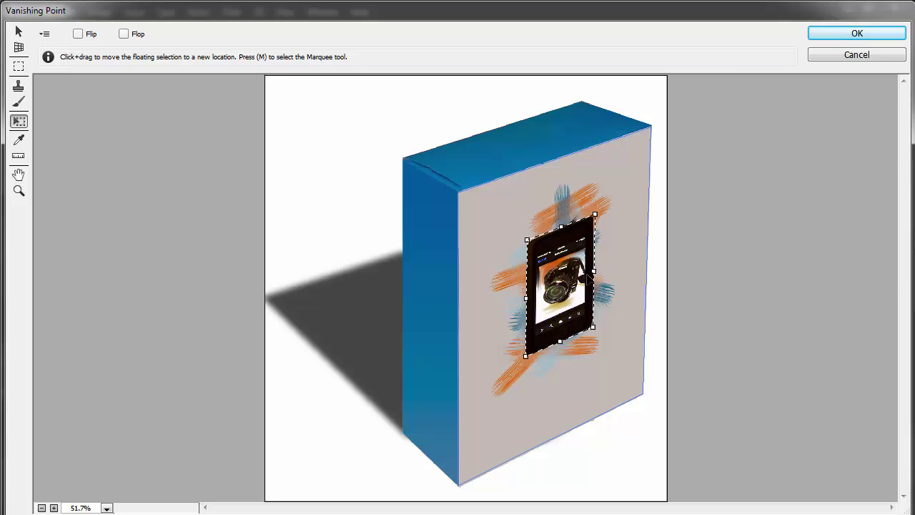
click(834, 32)
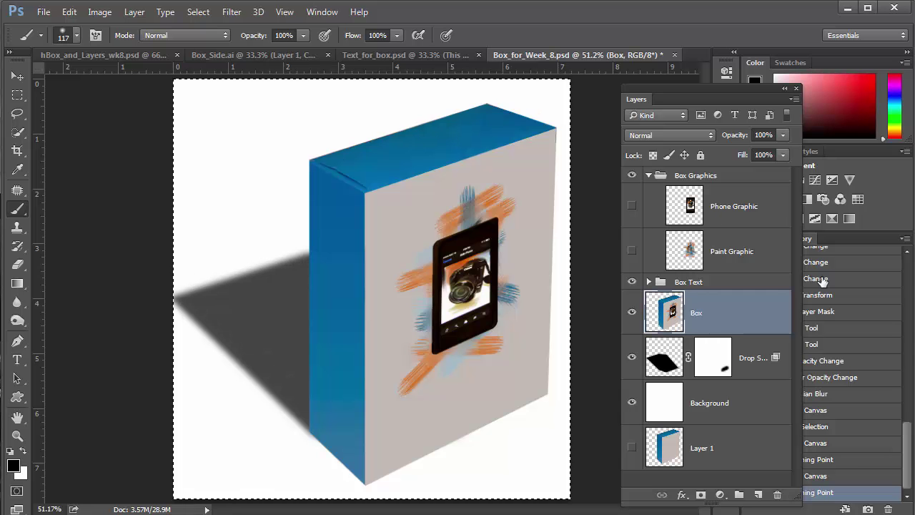
Collapse Box Graphics, expand Box Text, show the Cryion Graphic layer, copy its artwork, and hide the layer
click(648, 176)
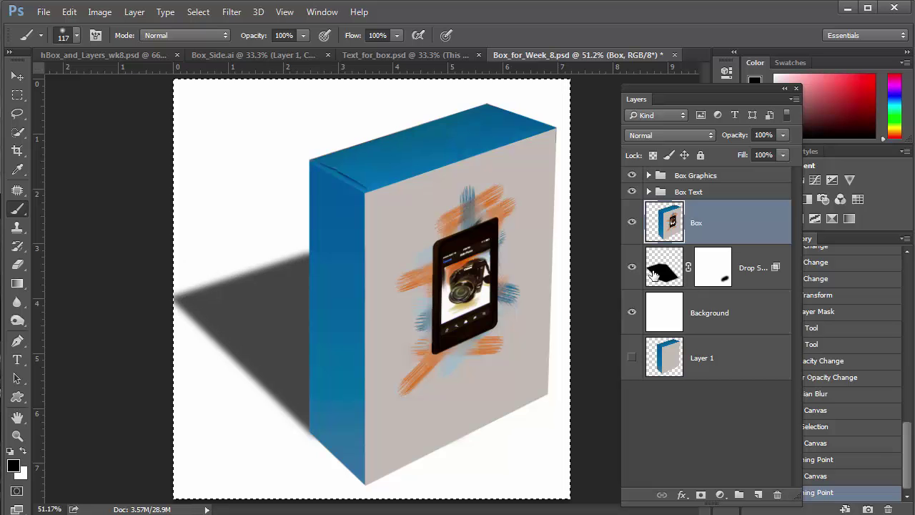
click(648, 192)
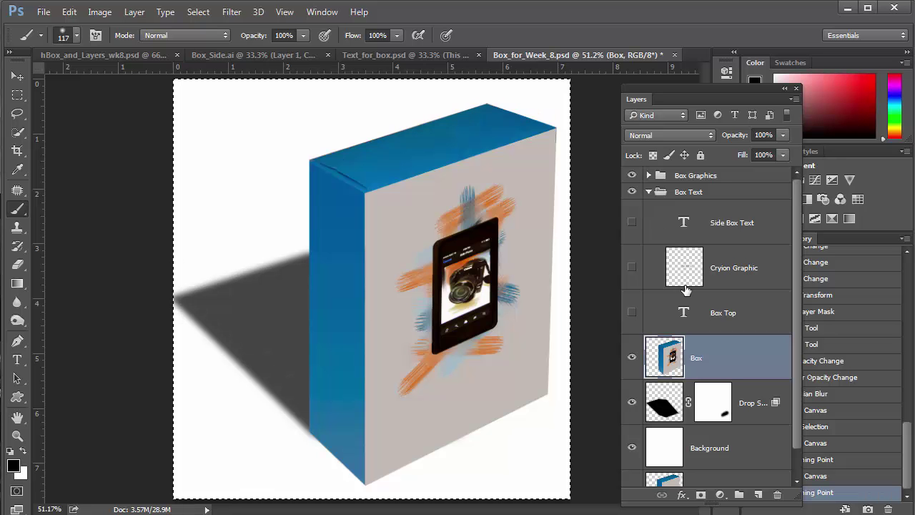
click(632, 269)
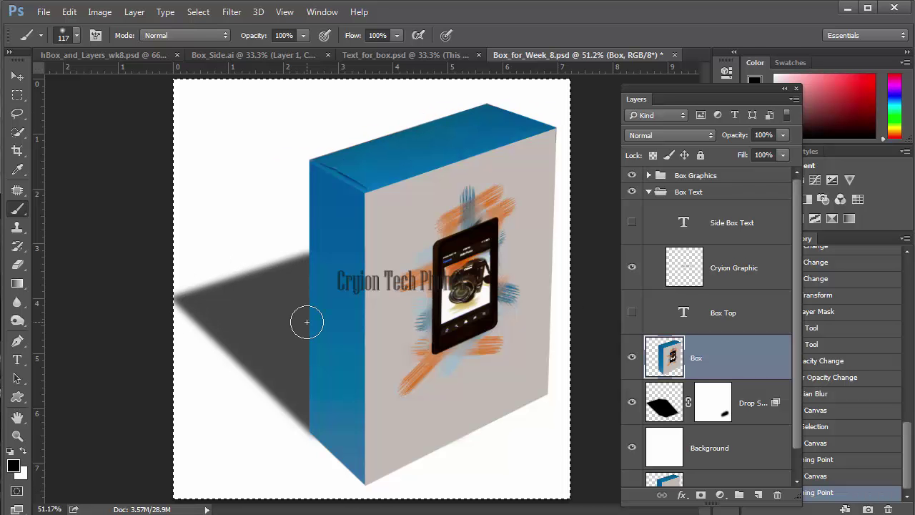
click(693, 272)
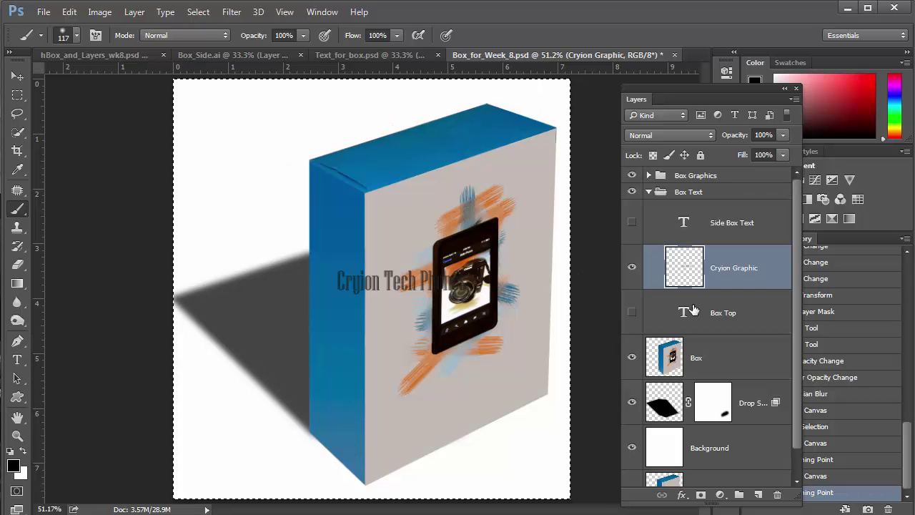
click(632, 268)
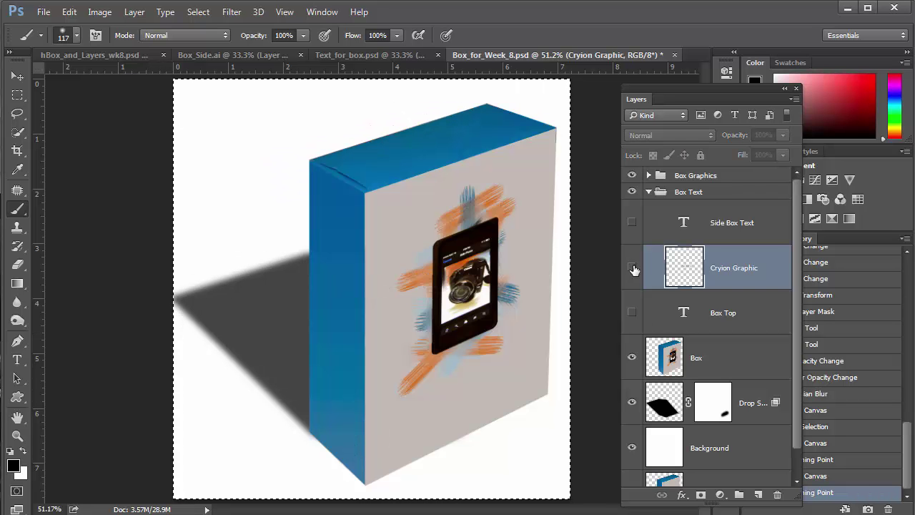
Start Vanishing Point on the Box layer, paste the Cryion Tech Phones text, and place it below the phone on the front face
click(668, 368)
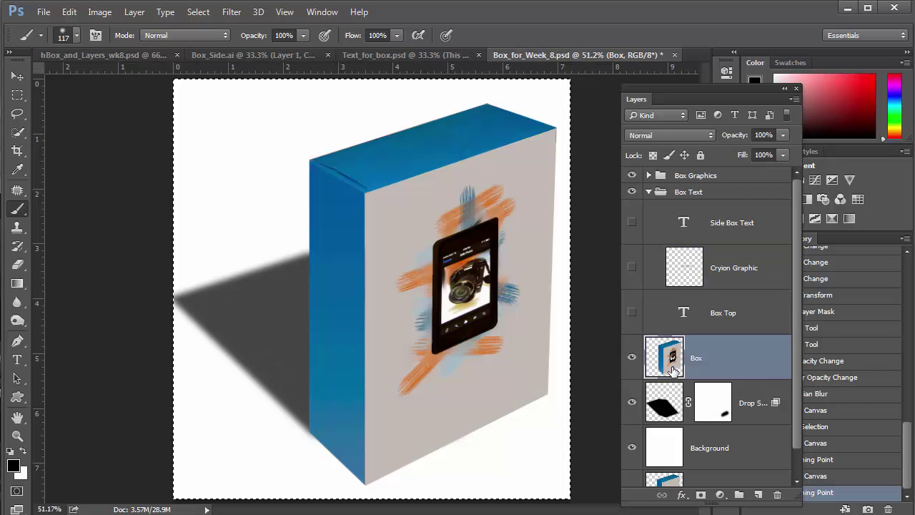
click(231, 12)
click(250, 136)
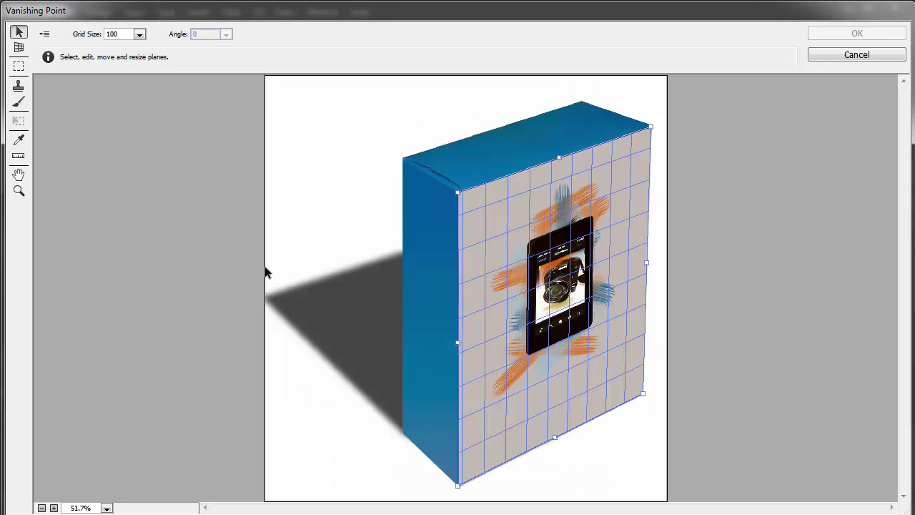
key(ctrl+v)
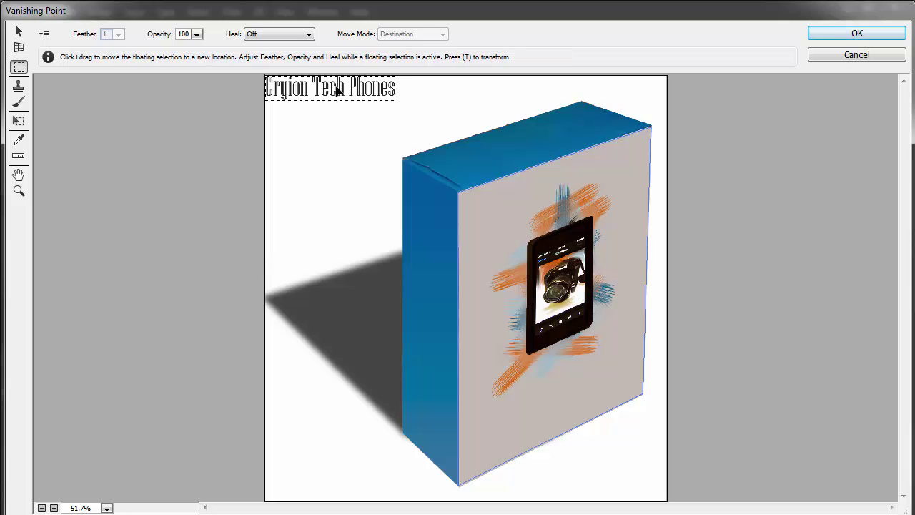
drag(337, 89, 567, 407)
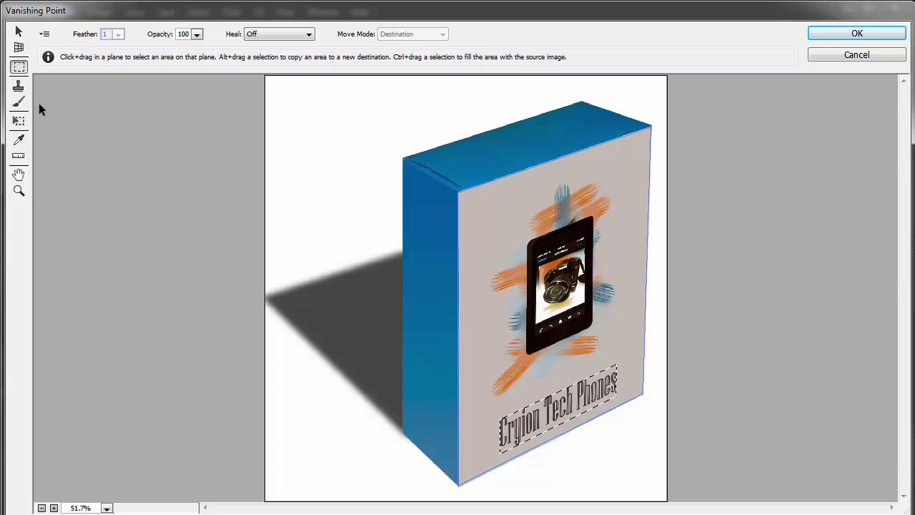
Enlarge the Cryion Tech Phones text with the Transform tool, adjust its position below the phone, and apply the Vanishing Point filter
click(18, 122)
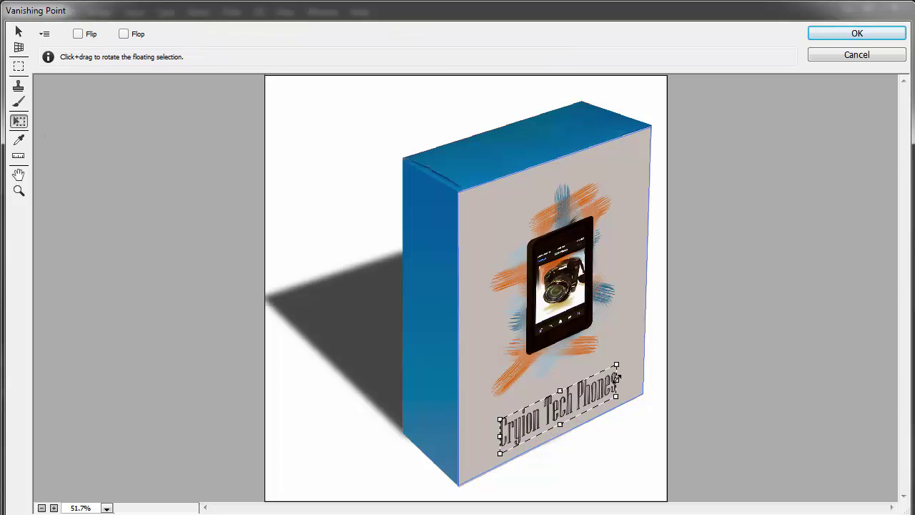
drag(616, 366, 625, 344)
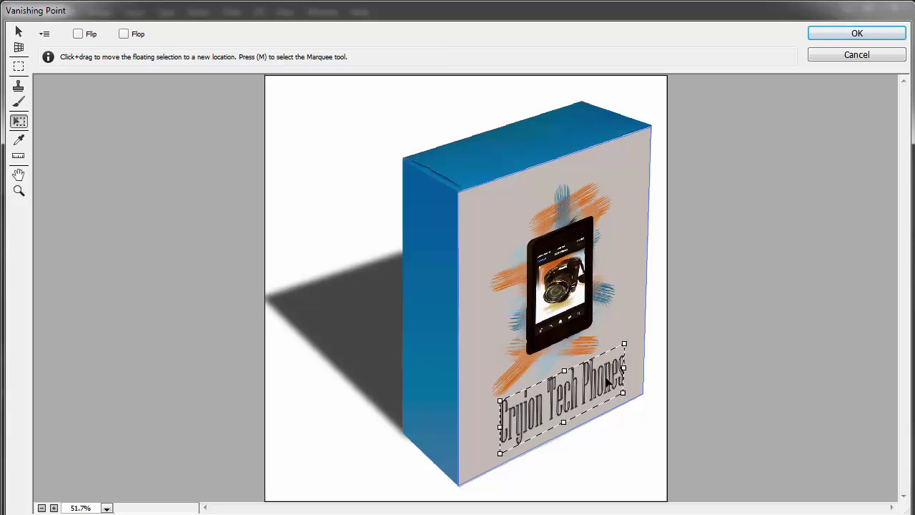
drag(608, 382, 607, 385)
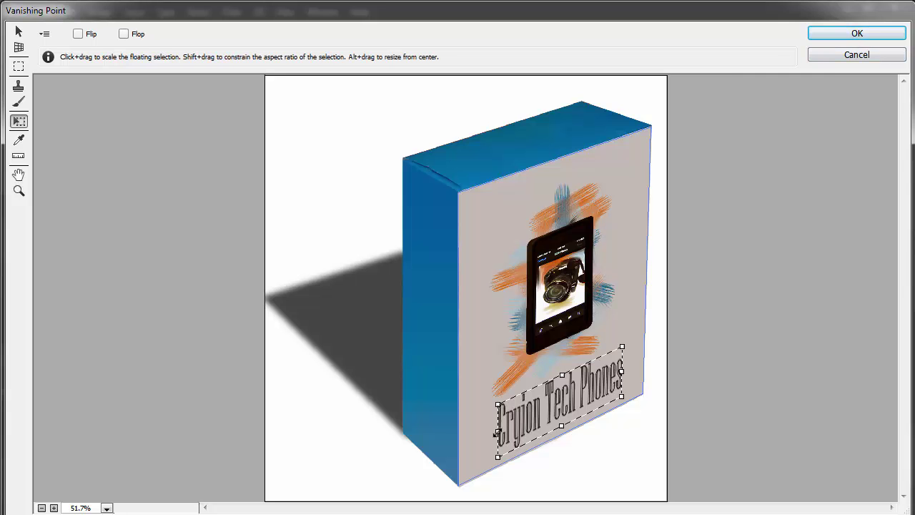
drag(492, 432, 485, 438)
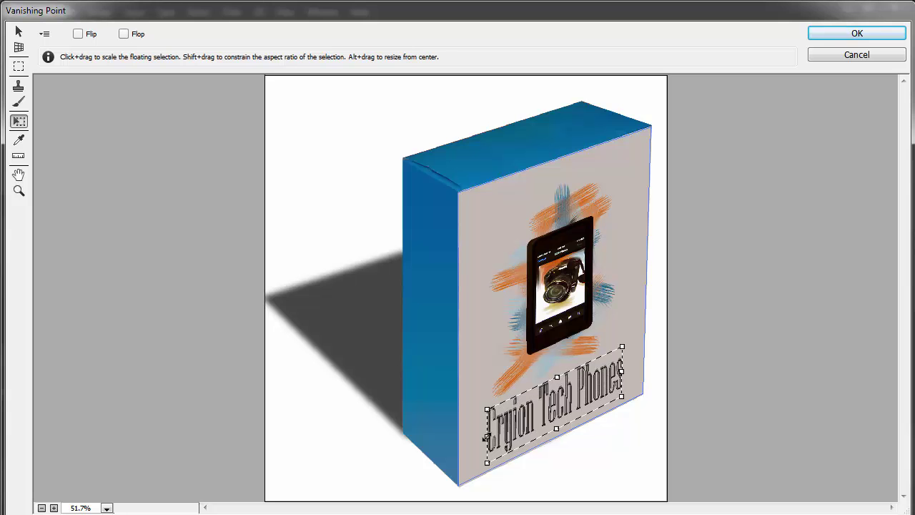
click(822, 34)
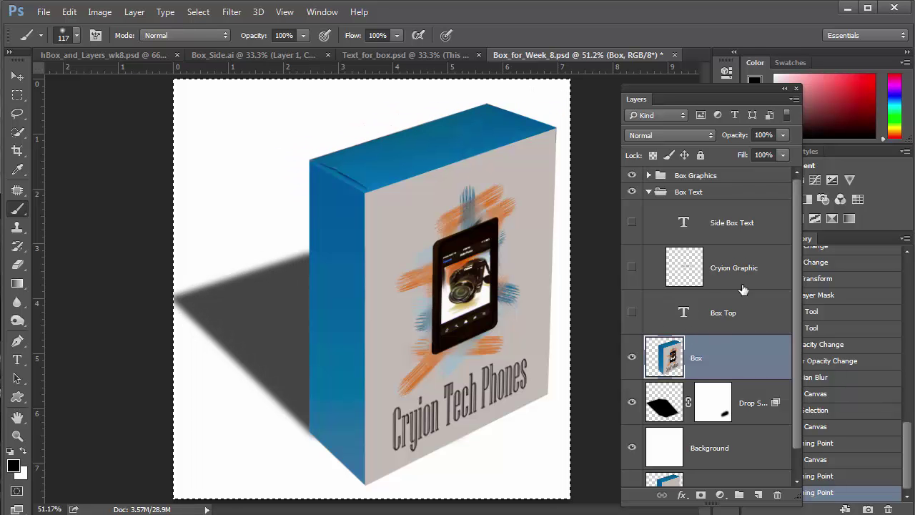
Show the Side Box Text layer, copy its text, hide the layer again, and make the Box layer active
click(632, 222)
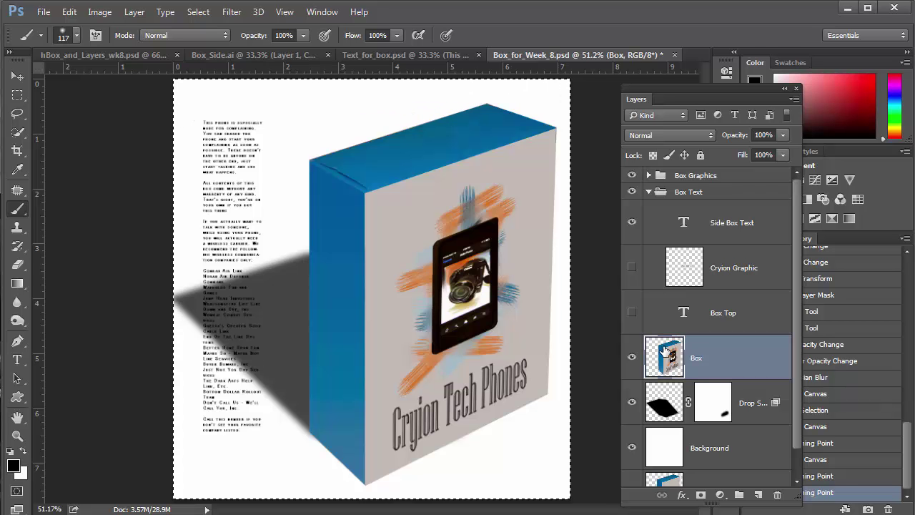
click(672, 224)
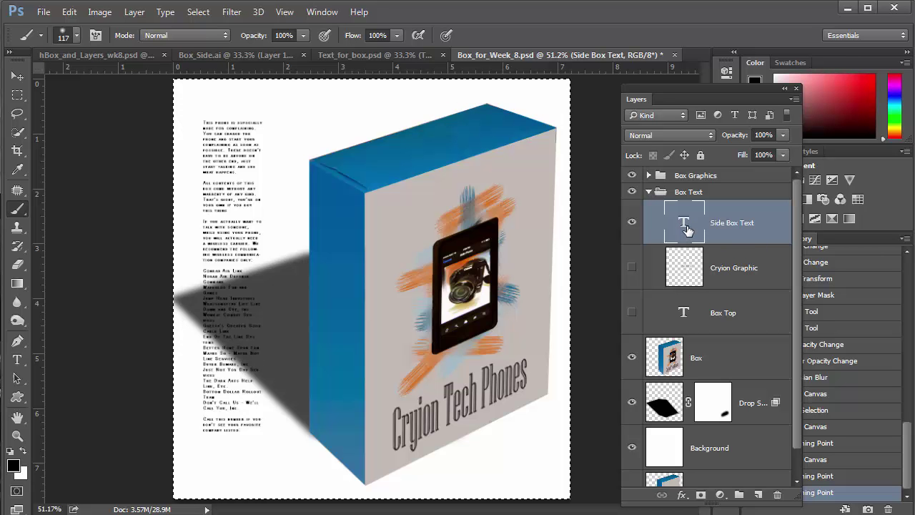
click(632, 224)
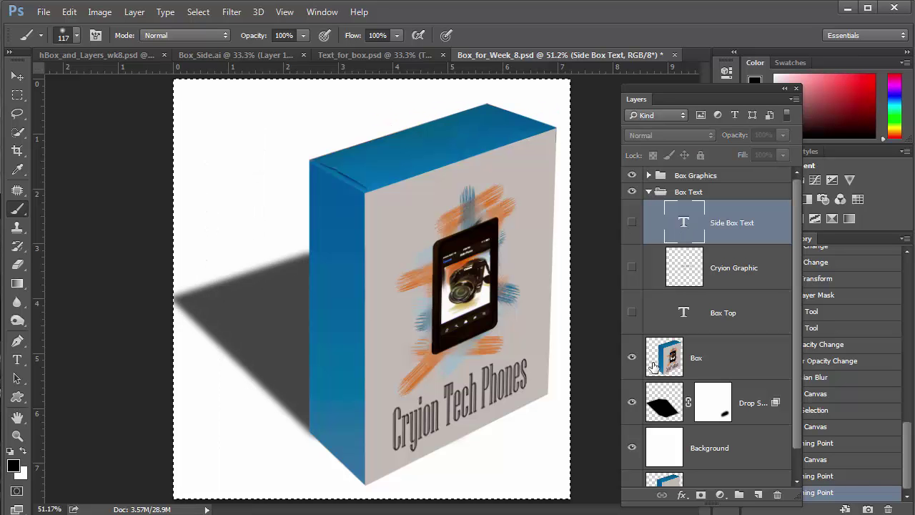
click(672, 361)
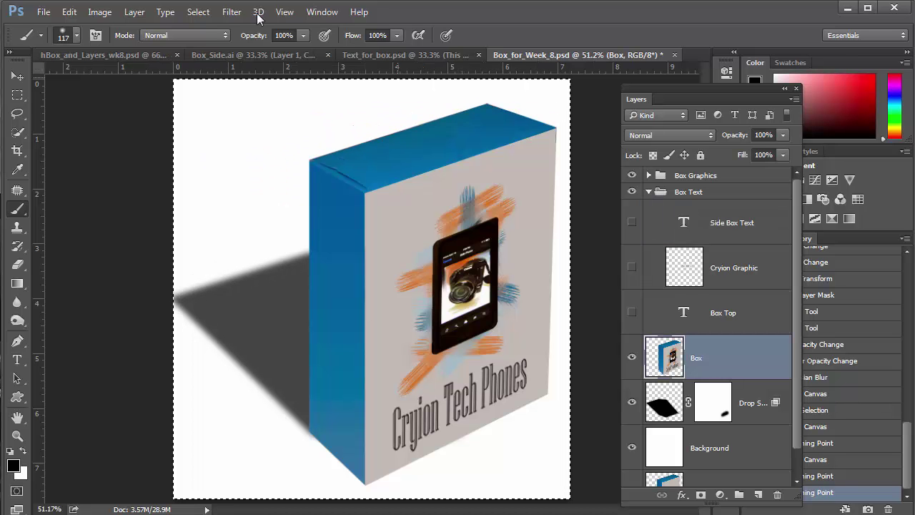
Start Vanishing Point, delete the front-face plane, and define a new perspective plane on the four corners of the narrow blue side face
click(232, 12)
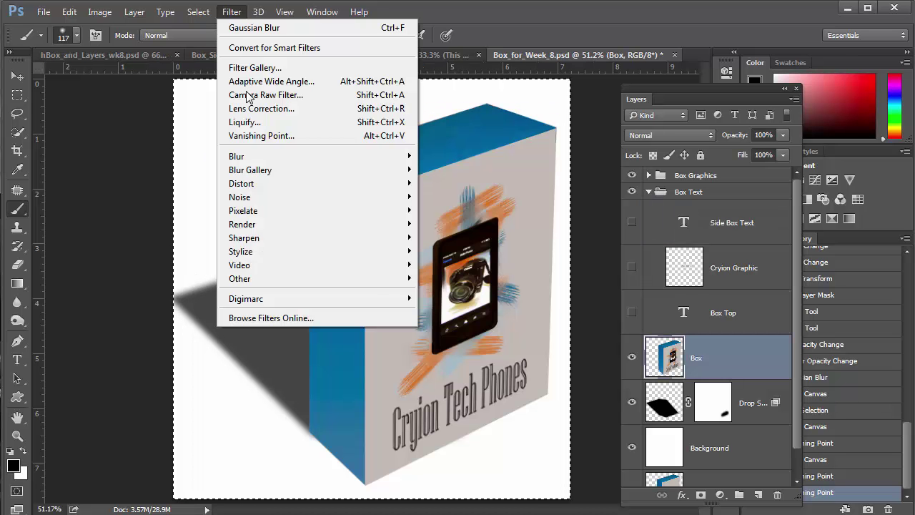
click(253, 136)
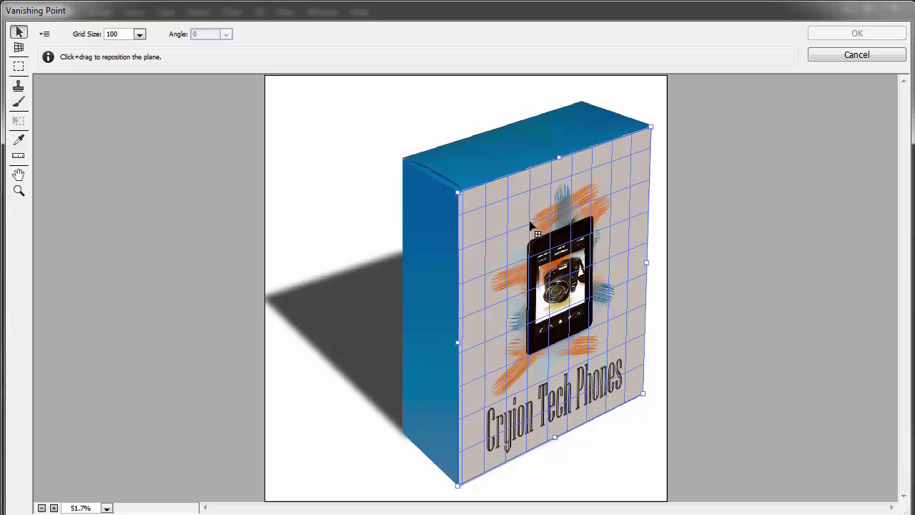
key(BackSpace)
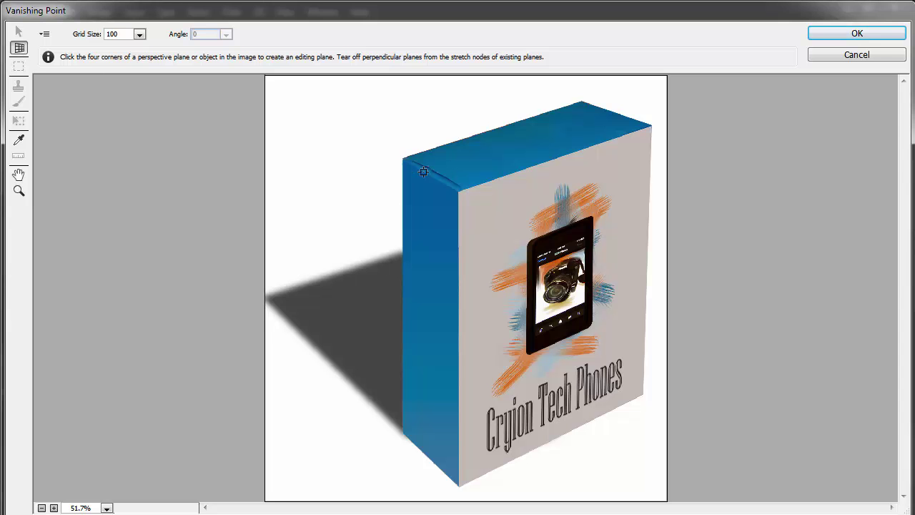
click(404, 159)
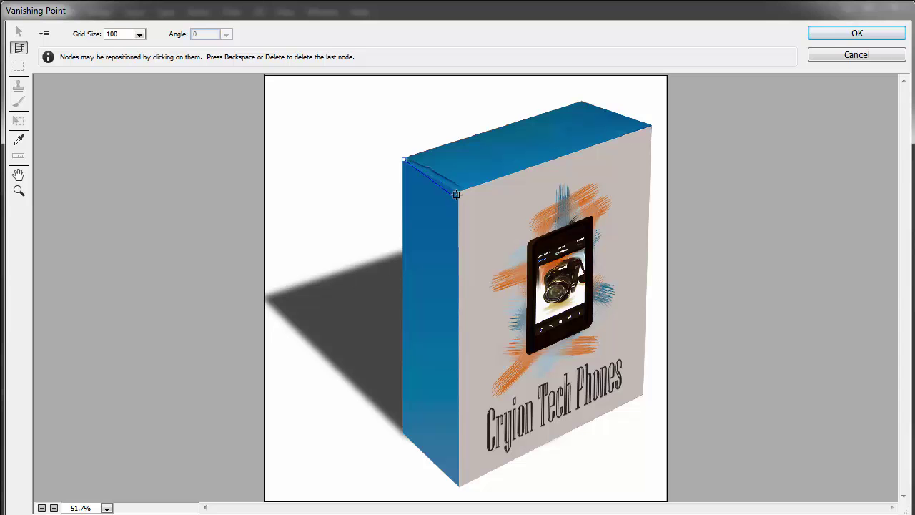
click(457, 192)
click(458, 485)
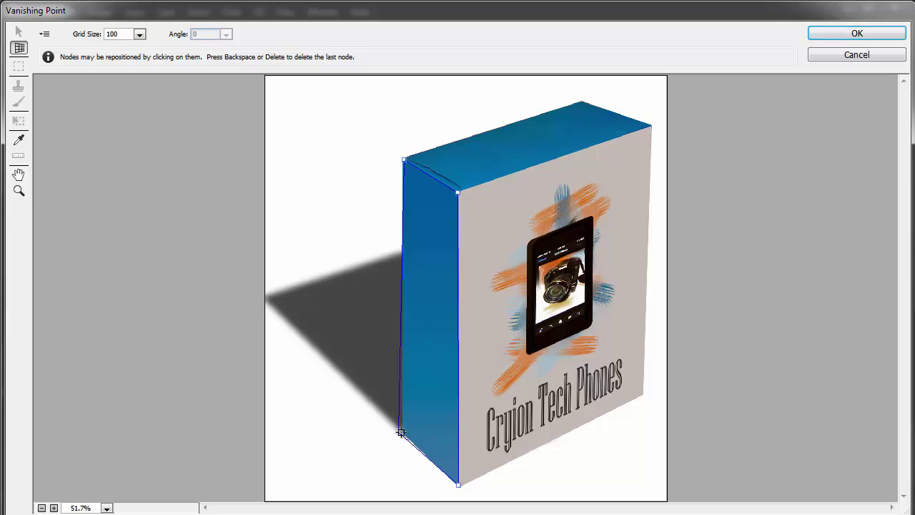
click(402, 430)
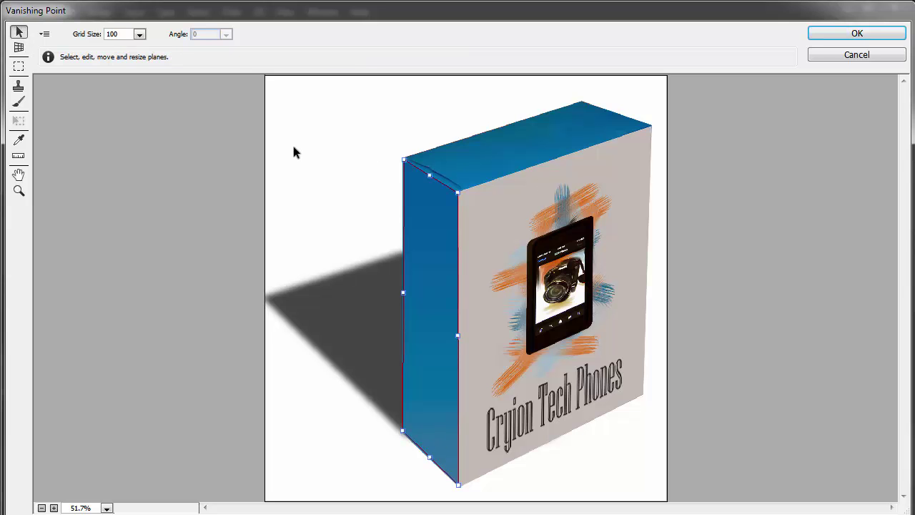
Paste the copied side text into Vanishing Point and move it beside the box so it takes on the side plane's perspective
key(alt)
key(ctrl+v)
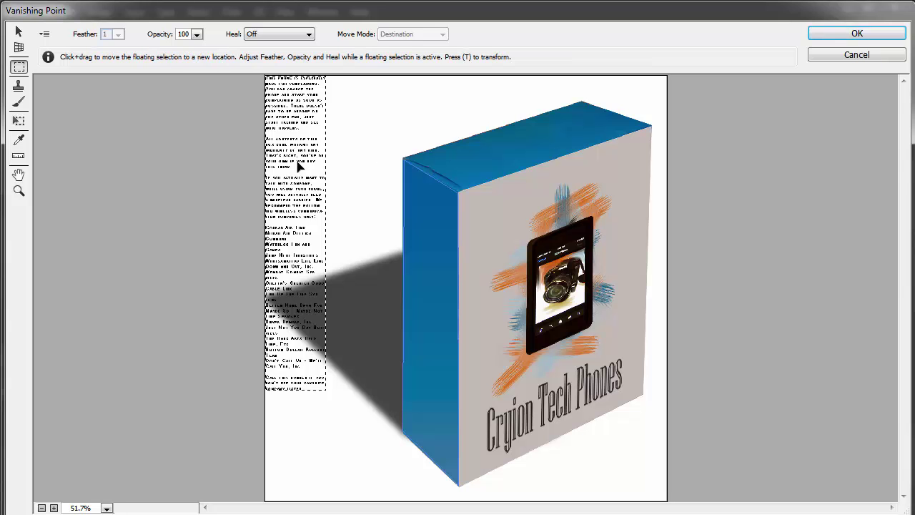
drag(300, 161, 339, 207)
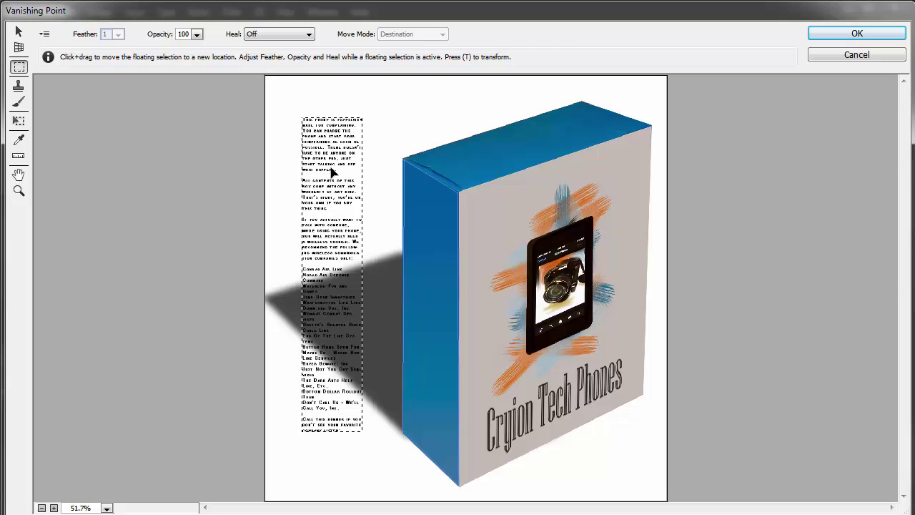
drag(347, 205, 331, 326)
Squash the oversized side text vertically with the Transform tool in several passes until its whole block is shorter than the box side
click(19, 123)
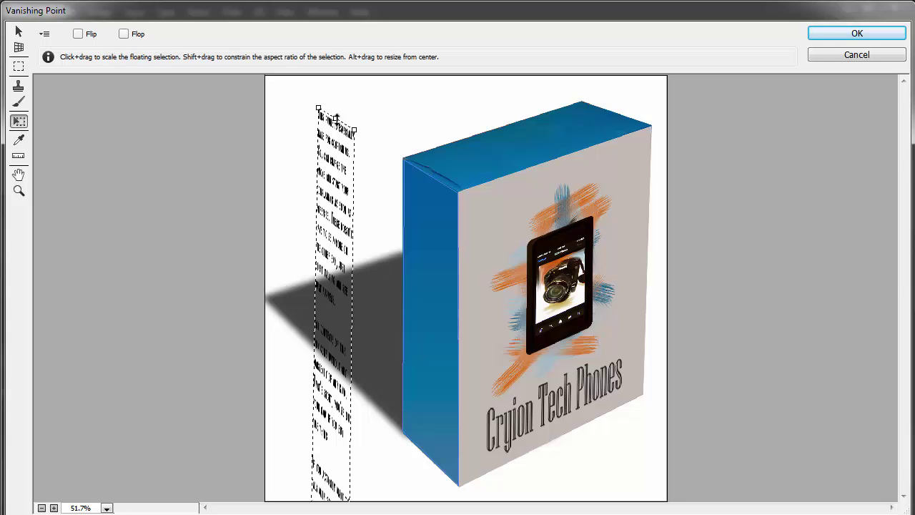
drag(304, 113, 300, 379)
key(ctrl+z)
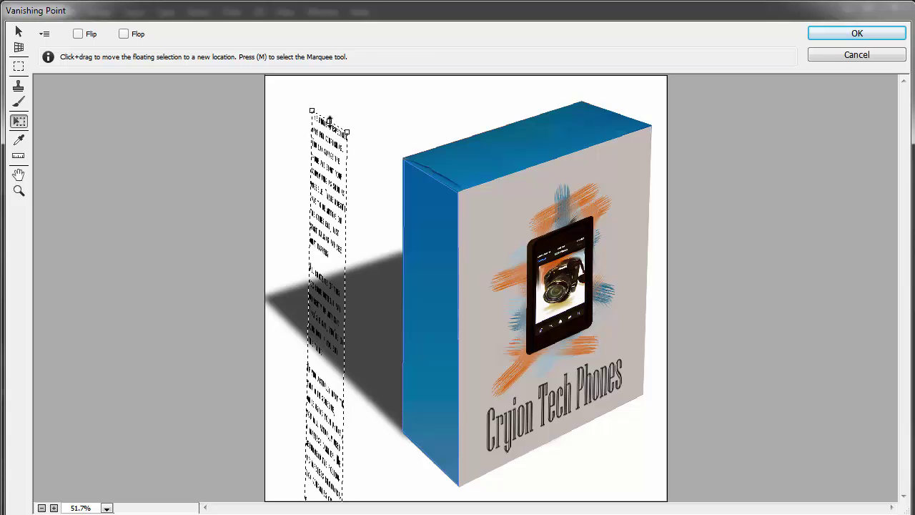
drag(327, 114, 325, 373)
key(ctrl+z)
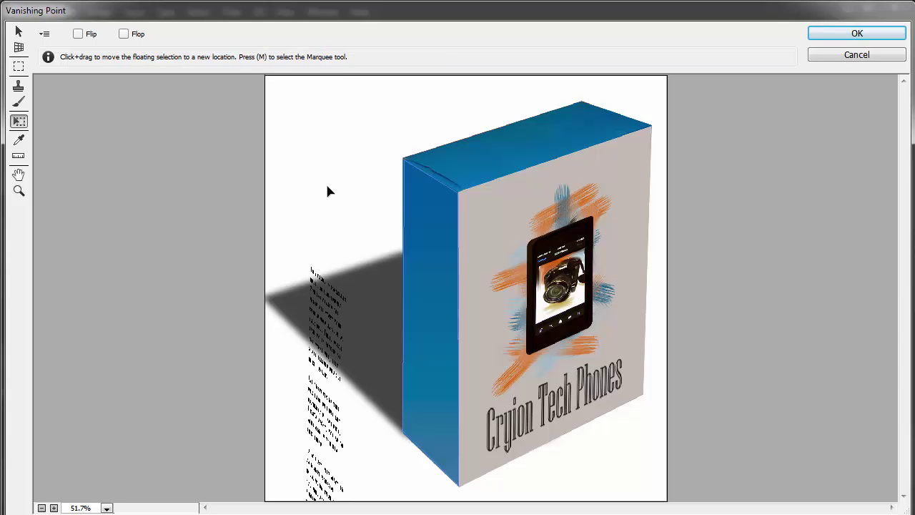
drag(327, 114, 326, 322)
key(ctrl+z)
key(ctrl+z)
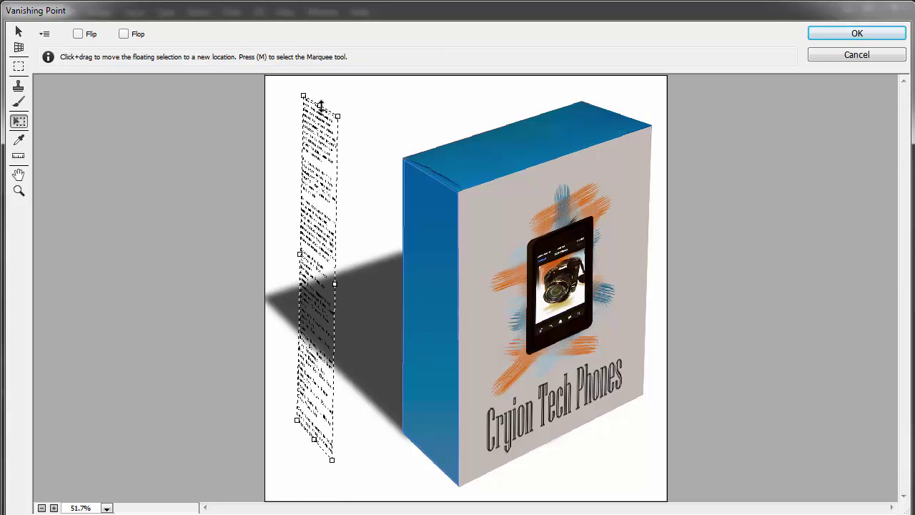
drag(326, 113, 314, 250)
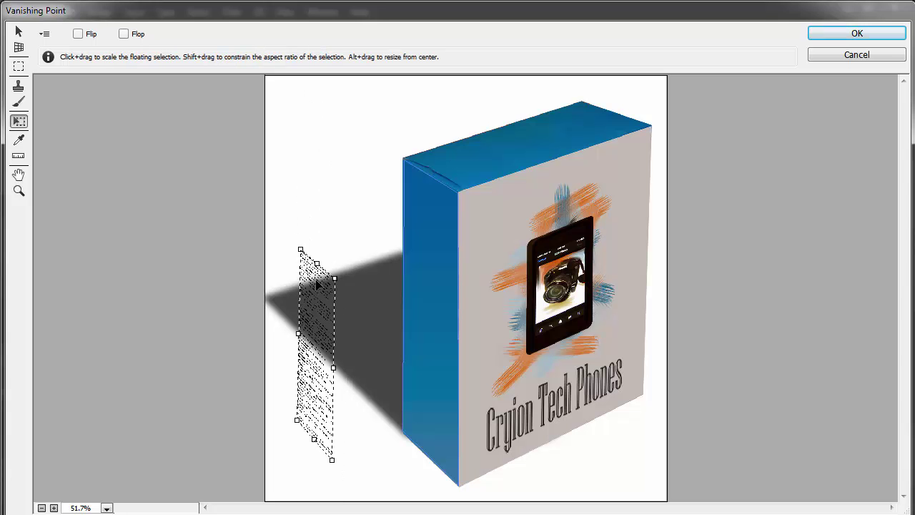
drag(319, 329, 320, 255)
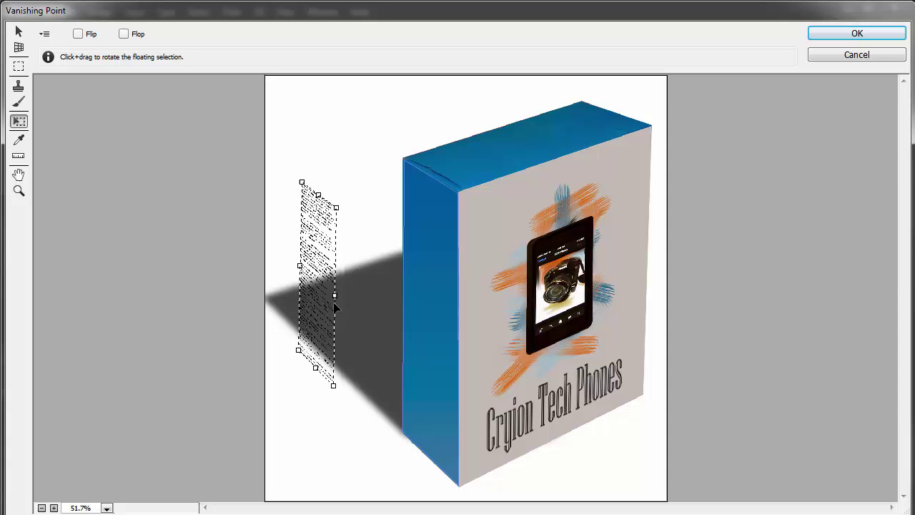
Narrow the side text block, move it onto the blue side face, and align it with the face's upper outer corner
drag(333, 295, 331, 293)
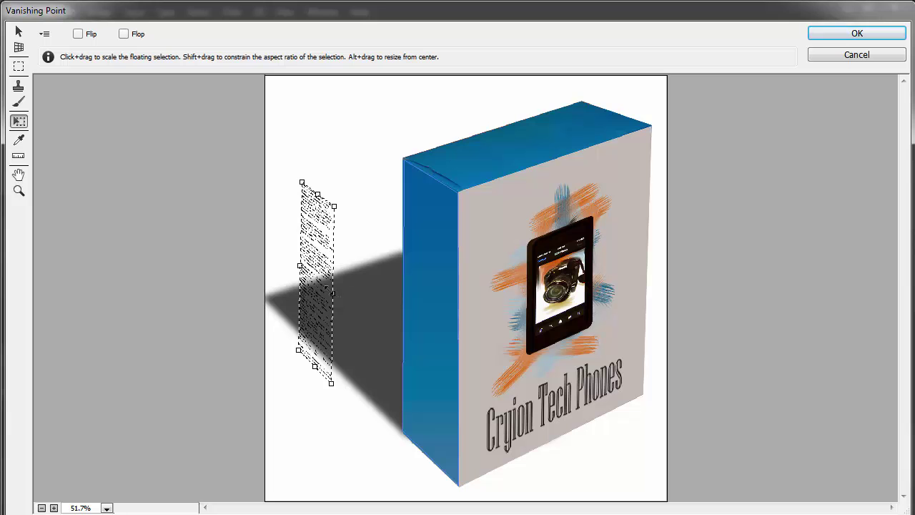
drag(333, 294, 420, 308)
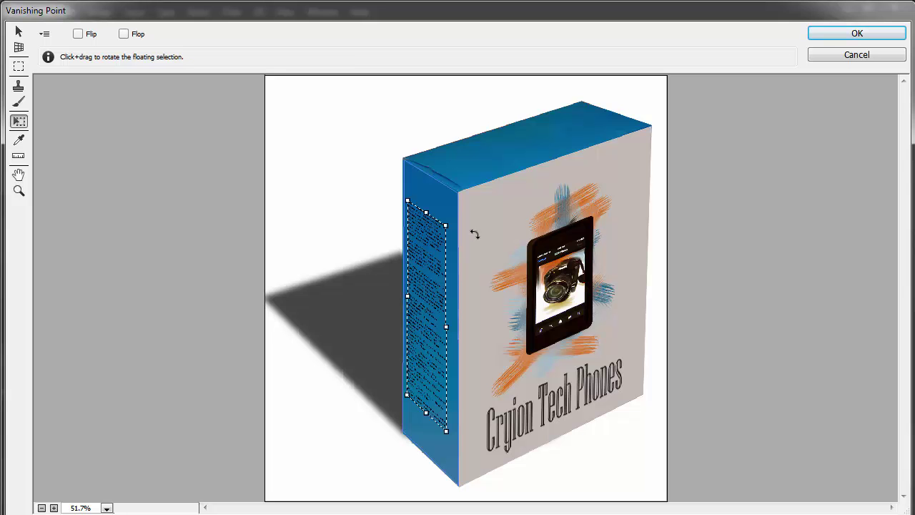
drag(446, 327, 434, 317)
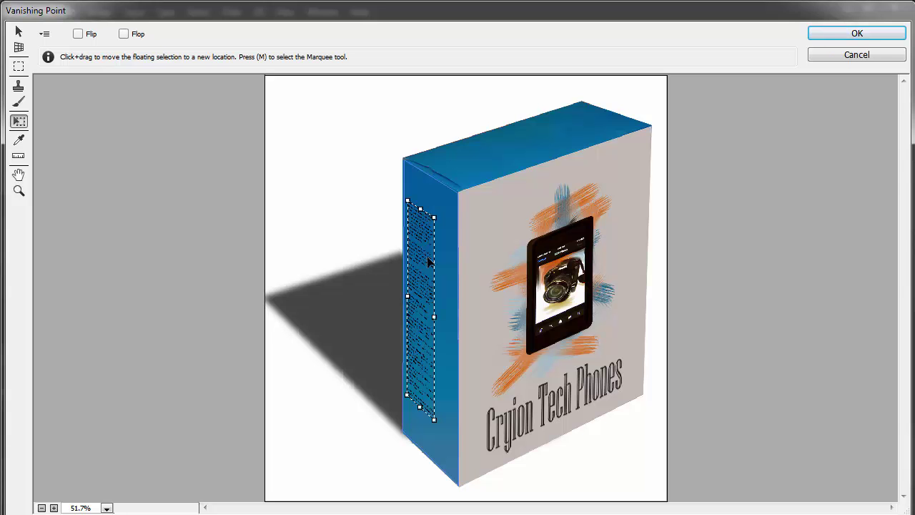
drag(429, 266, 424, 231)
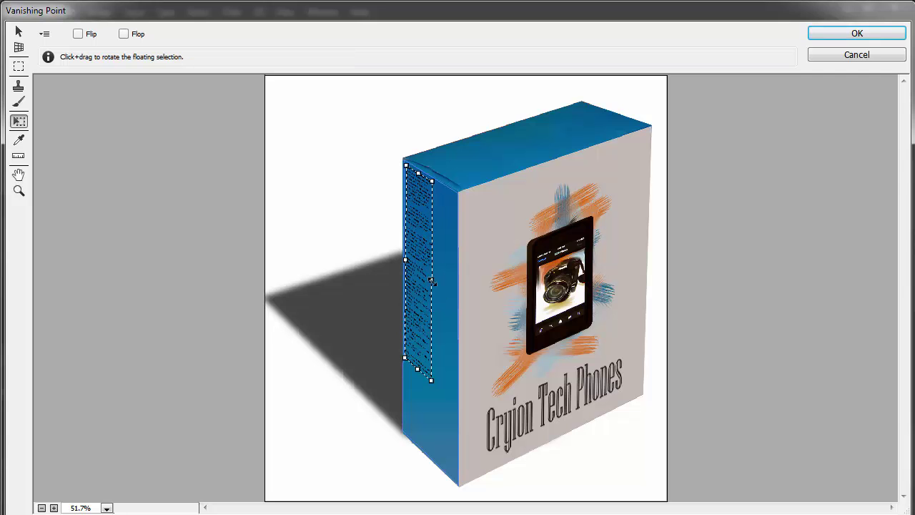
Stretch the text block in width and height to fill the blue side face, and apply the Vanishing Point filter
drag(431, 280, 456, 306)
drag(429, 381, 431, 461)
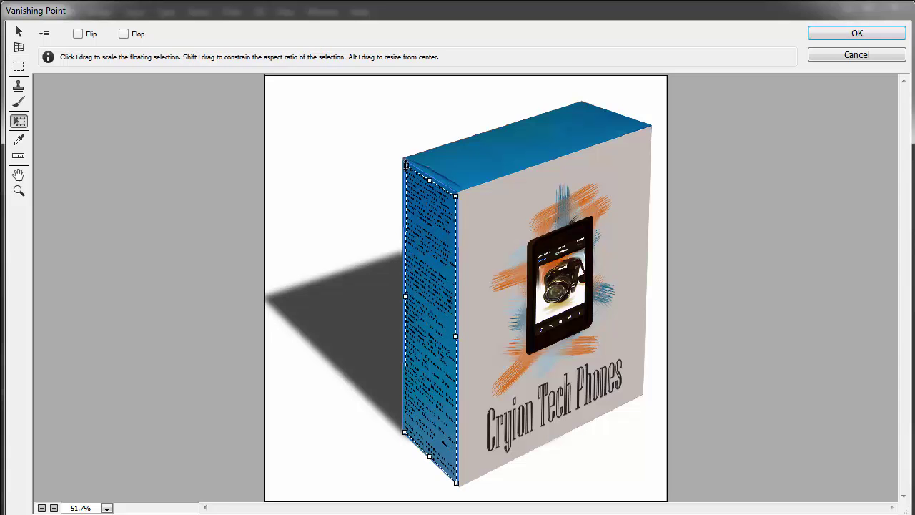
drag(406, 165, 404, 163)
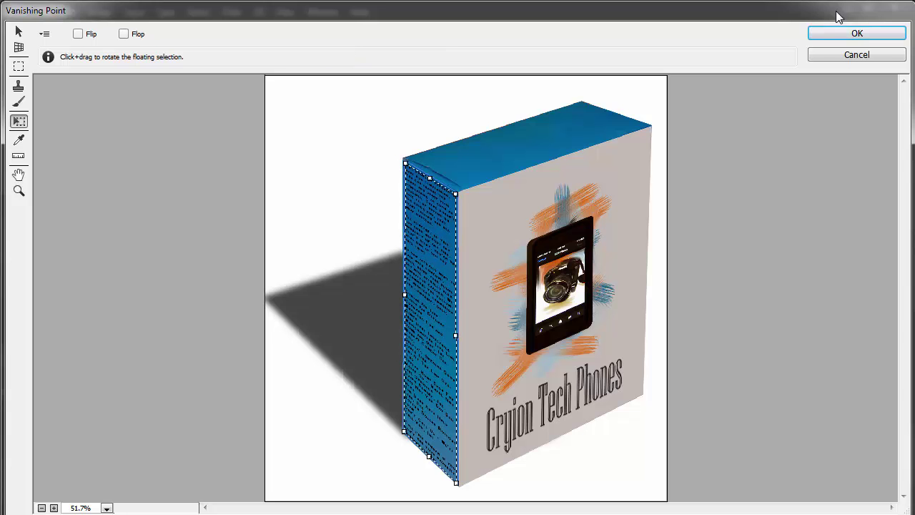
click(848, 33)
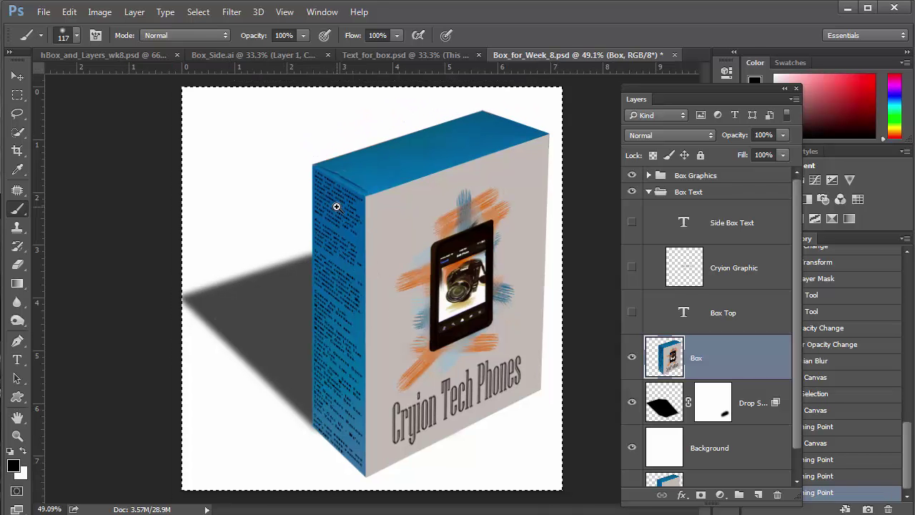
Examine the mapped text on the box's side face at 300% magnification, from its opening lines down to the company list
ctrl+click(334, 198)
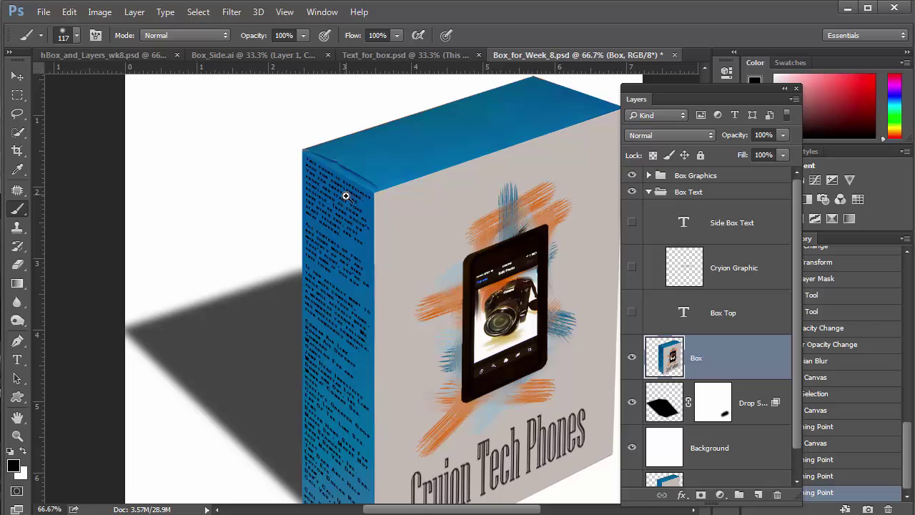
ctrl+click(344, 197)
ctrl+click(343, 196)
ctrl+click(342, 194)
scroll(347, 270, up, 5)
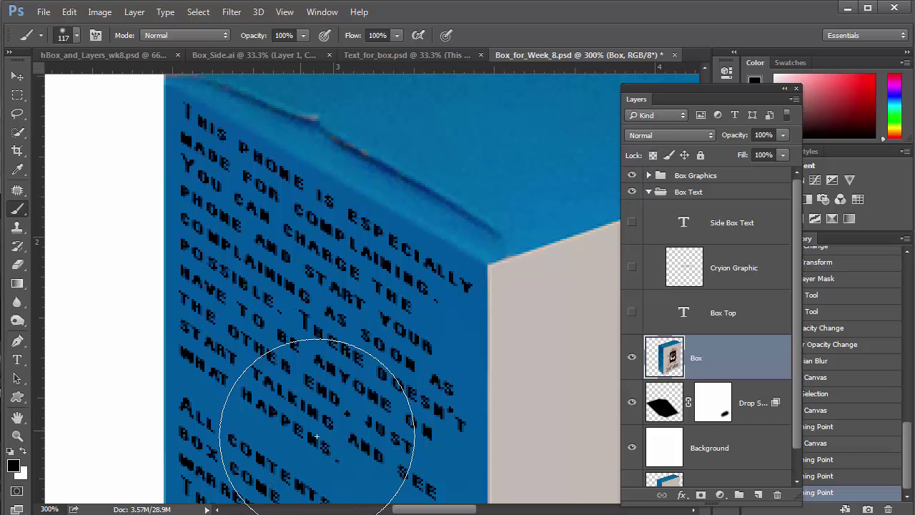
key(space)
mouse_move(318, 360)
mouse_down()
mouse_move(288, 213)
mouse_move(309, 91)
mouse_up()
drag(261, 347, 283, 133)
drag(291, 325, 297, 200)
drag(309, 374, 327, 204)
drag(327, 296, 336, 339)
scroll(342, 305, up, 3)
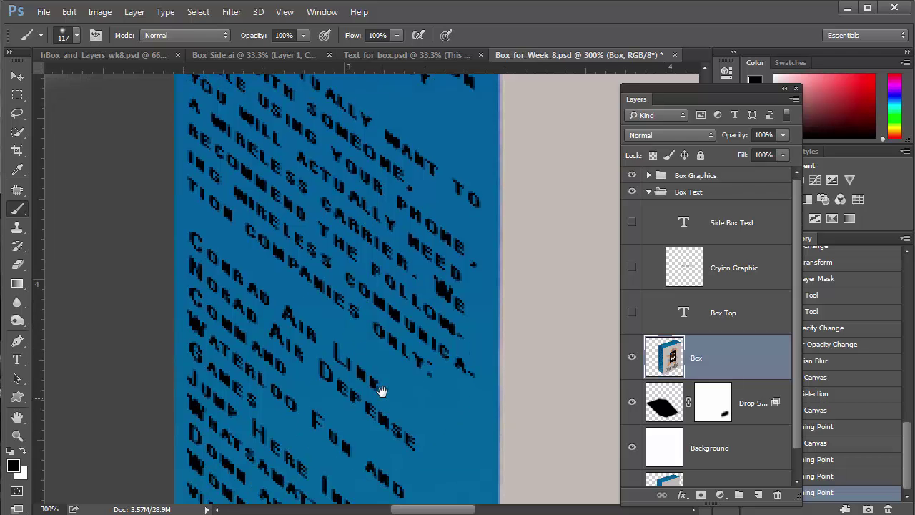
drag(380, 388, 391, 300)
scroll(284, 214, down, 1)
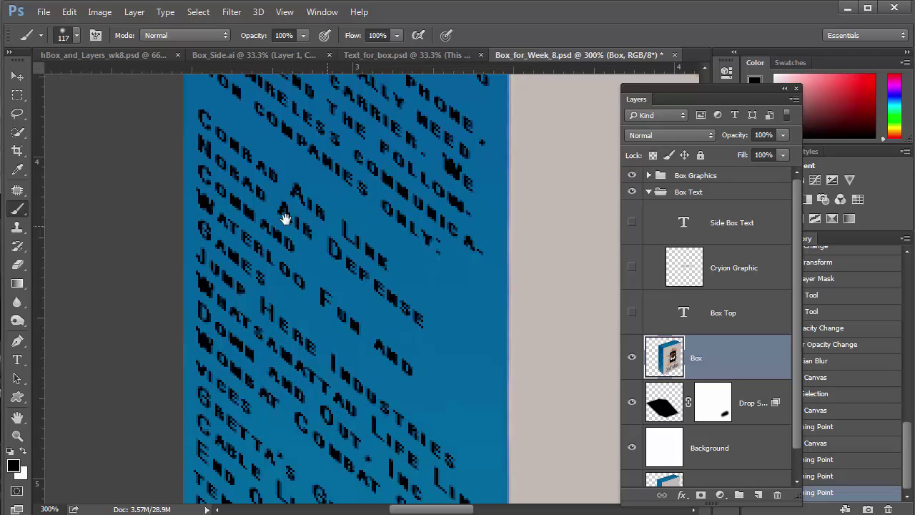
scroll(347, 352, down, 10)
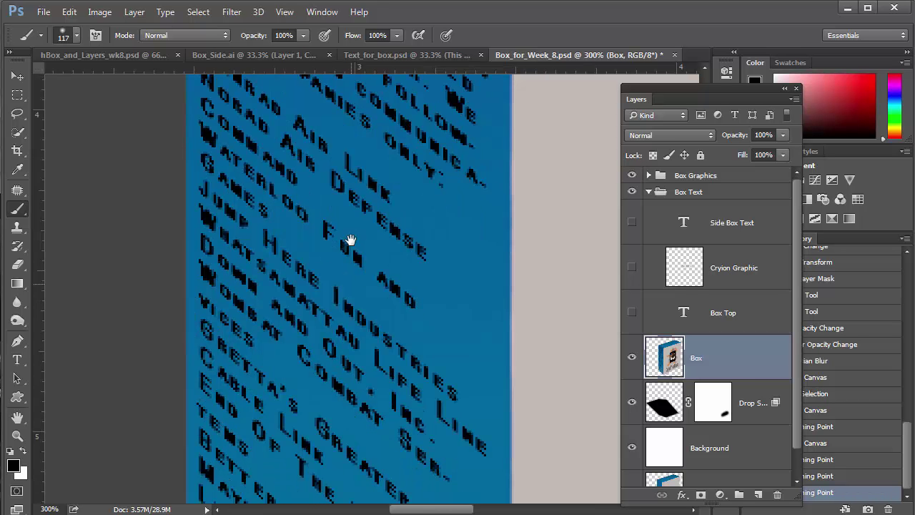
scroll(328, 264, down, 12)
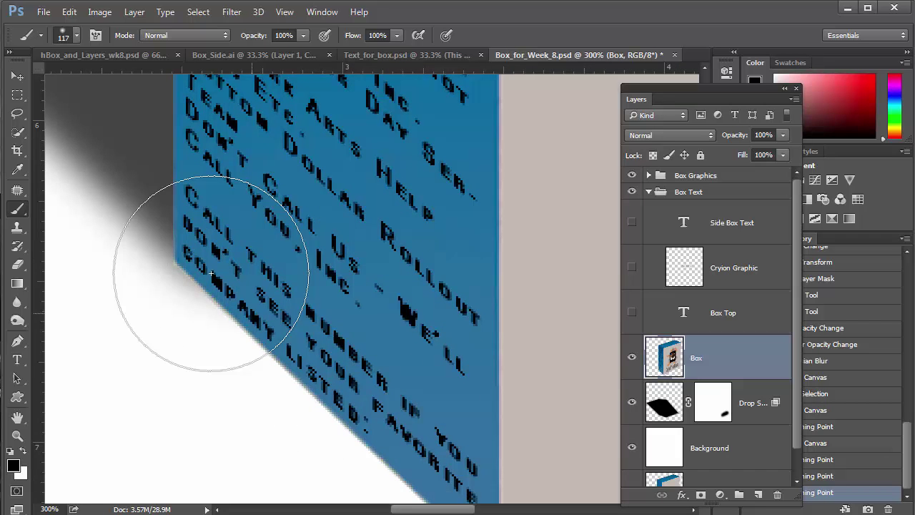
right_click(402, 460)
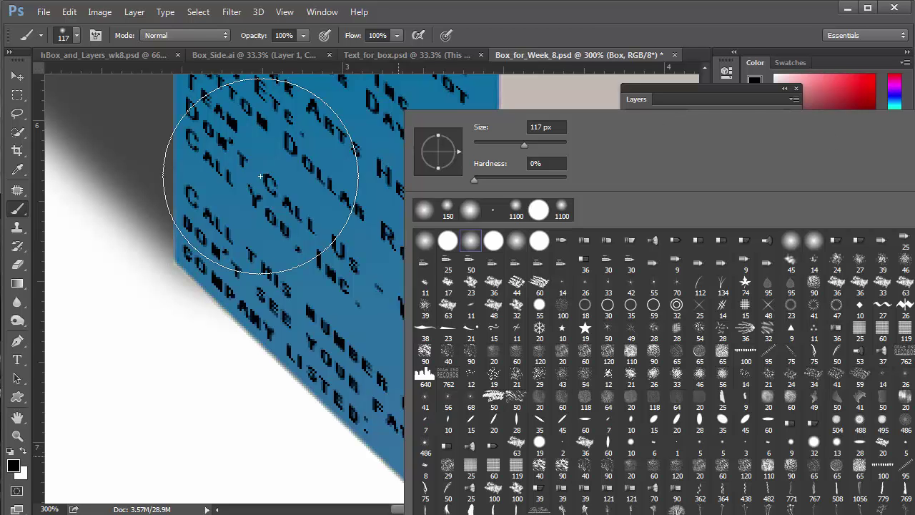
click(268, 187)
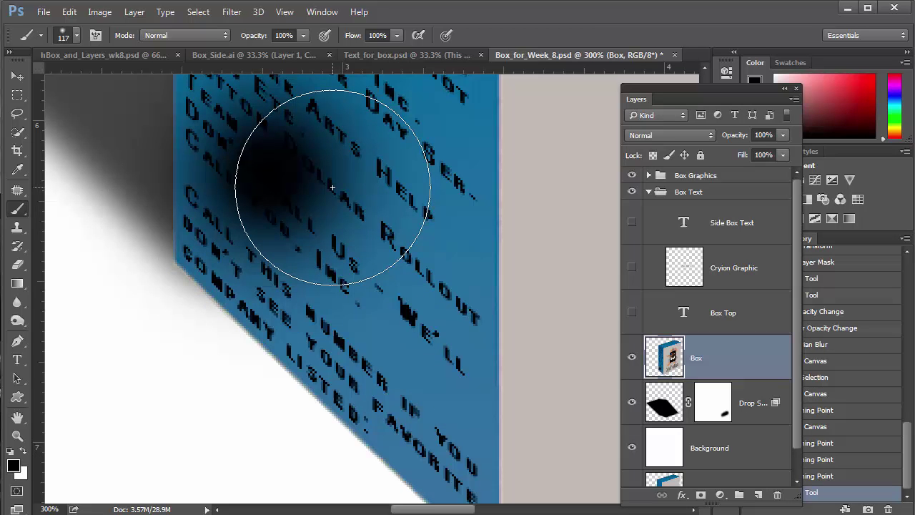
key(ctrl+z)
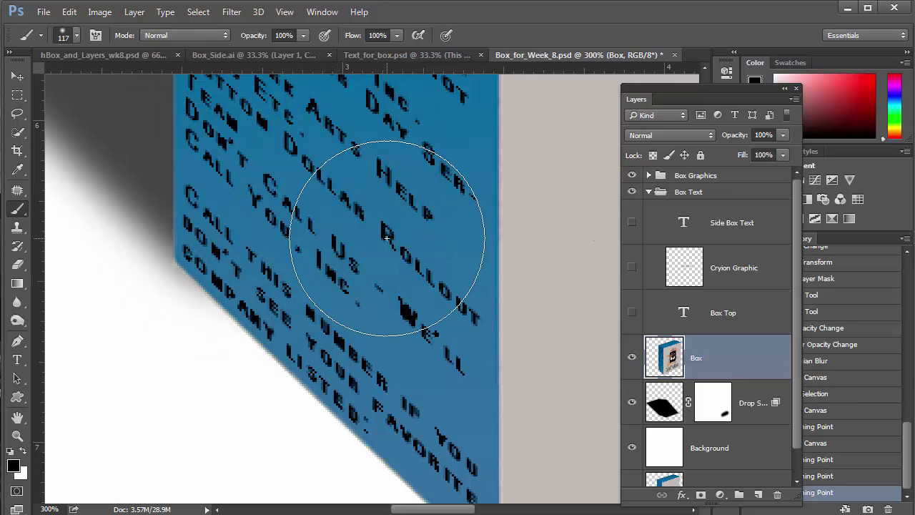
Show the Box Top text layer to copy its content, hide it again, and make the Box layer active
key(ctrl+minus)
key(ctrl+minus)
key(ctrl+minus)
key(ctrl+minus)
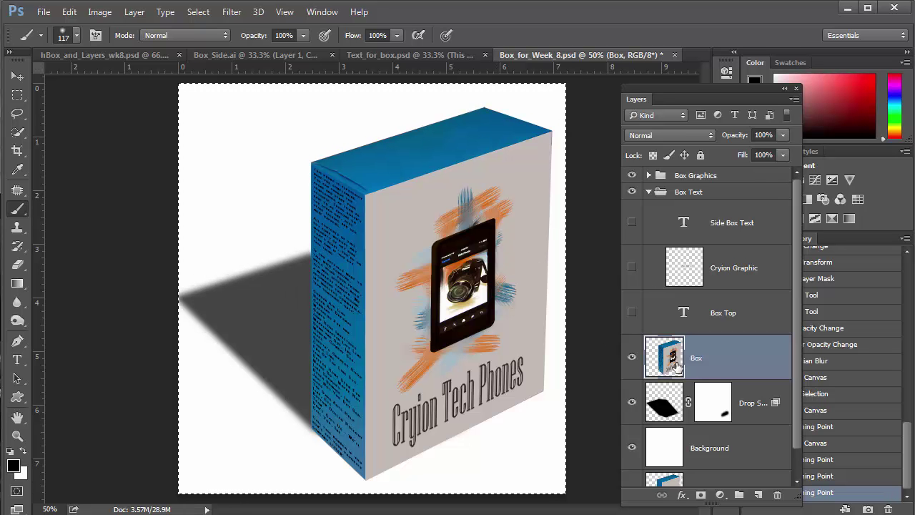
click(685, 312)
click(631, 314)
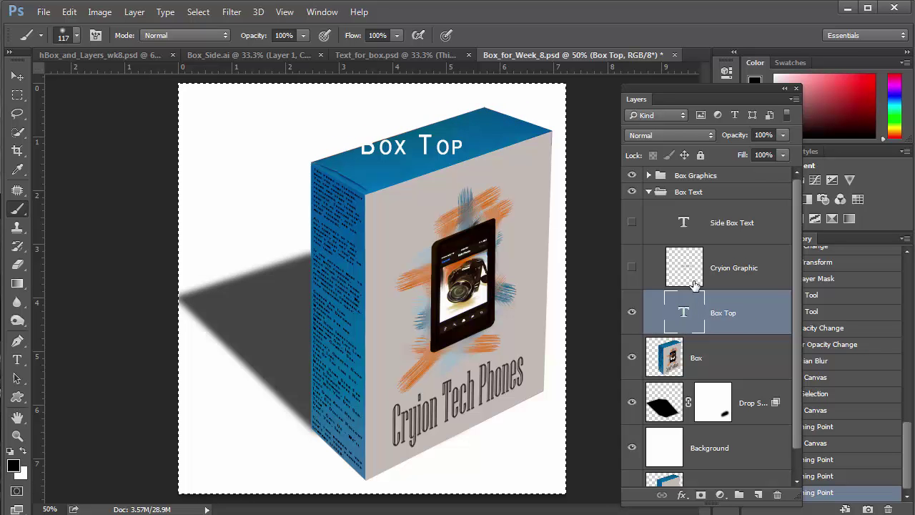
click(631, 313)
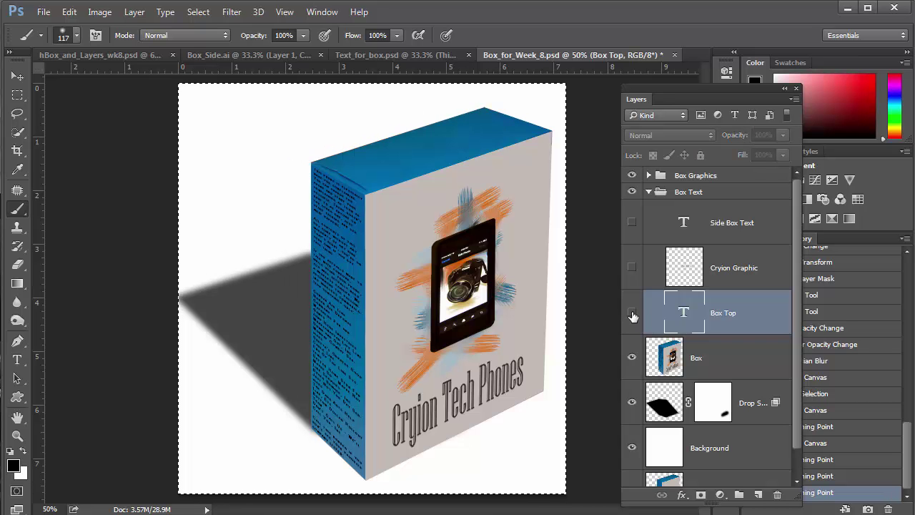
click(666, 358)
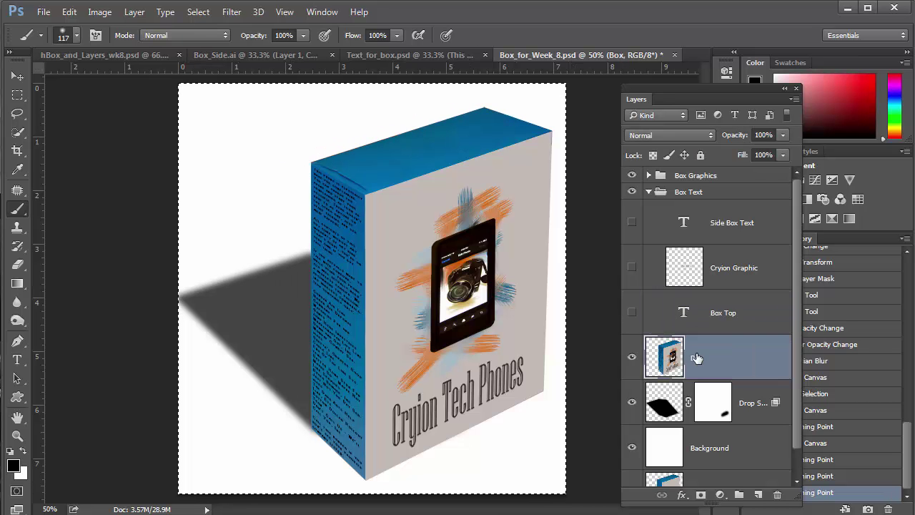
Try adding a perspective plane with Vanishing Point on the four corners of the box's top face, keeping the side plane
click(231, 12)
click(254, 134)
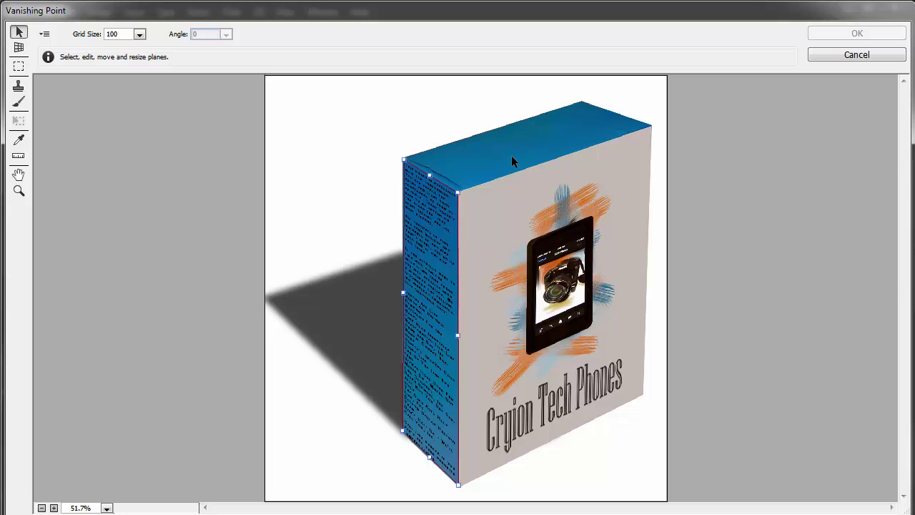
click(20, 49)
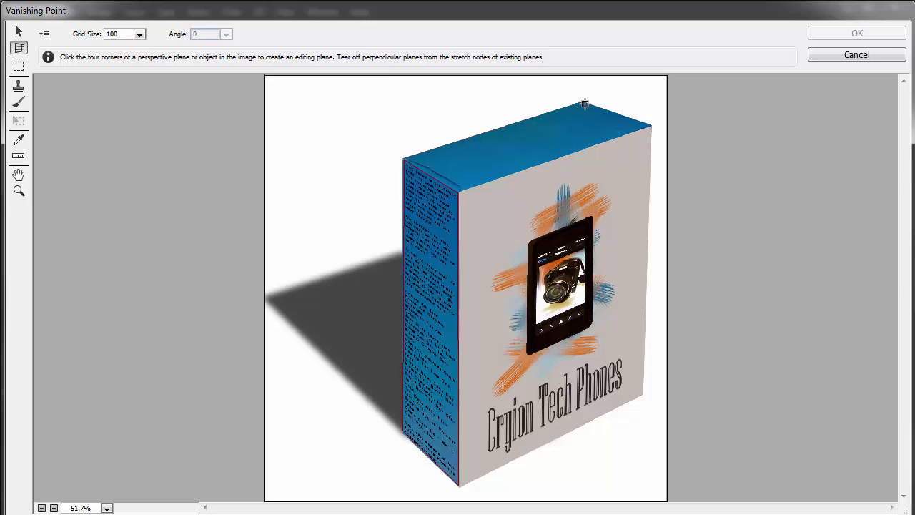
click(582, 103)
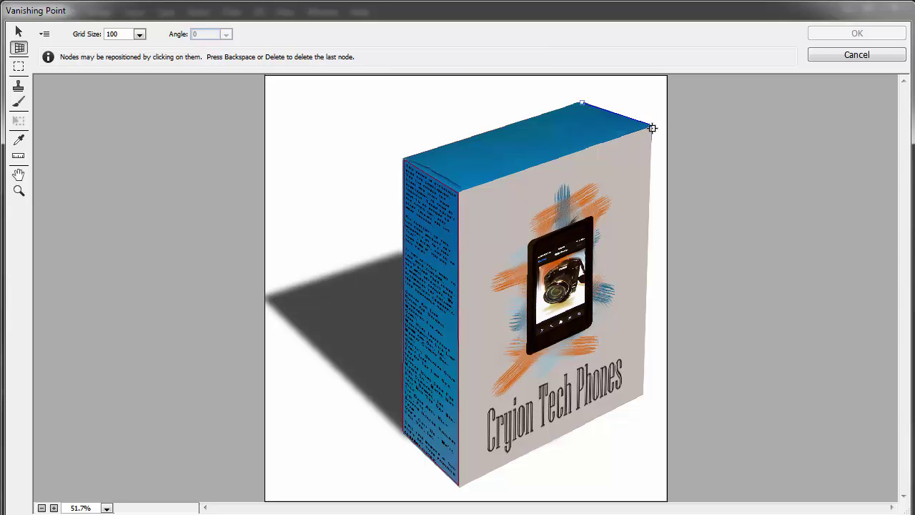
click(652, 127)
click(458, 191)
click(404, 158)
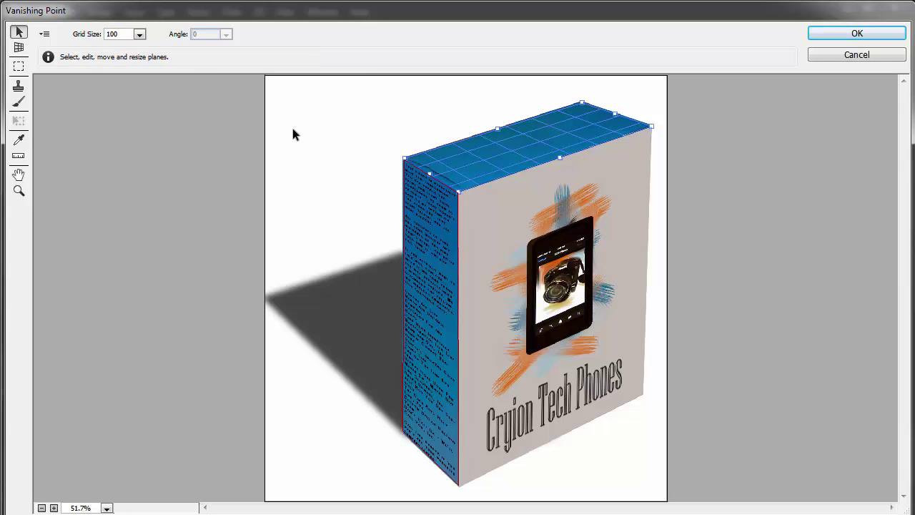
Paste the copied Box Top text and use the Transform tool to place it, rotated, on the box's top face
key(m)
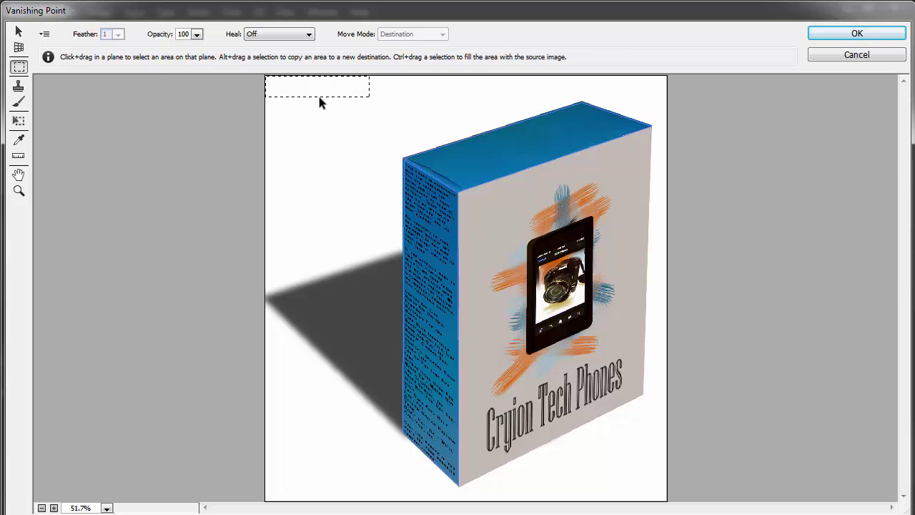
click(18, 123)
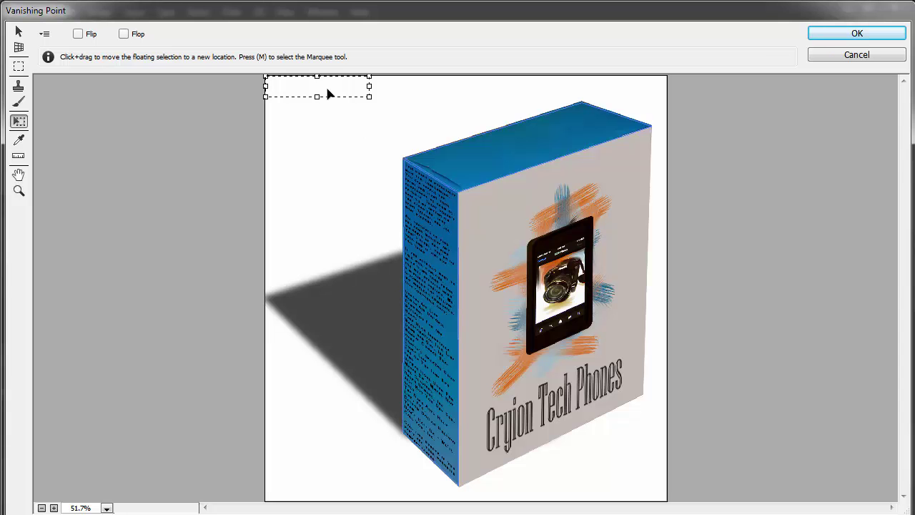
drag(330, 102, 357, 125)
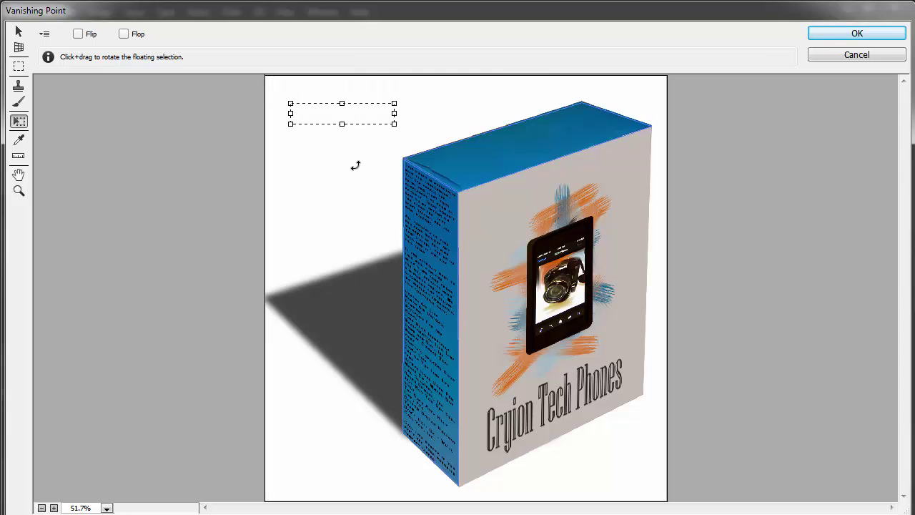
drag(356, 164, 284, 91)
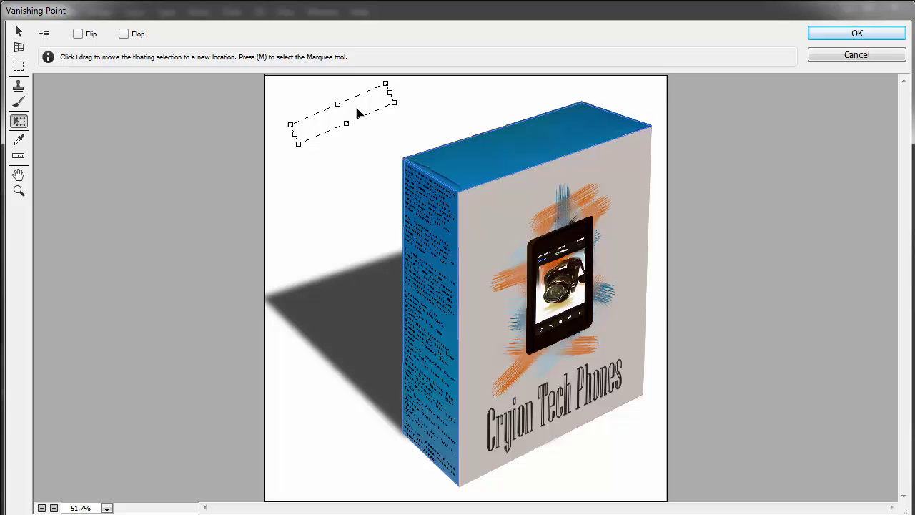
drag(377, 120, 548, 138)
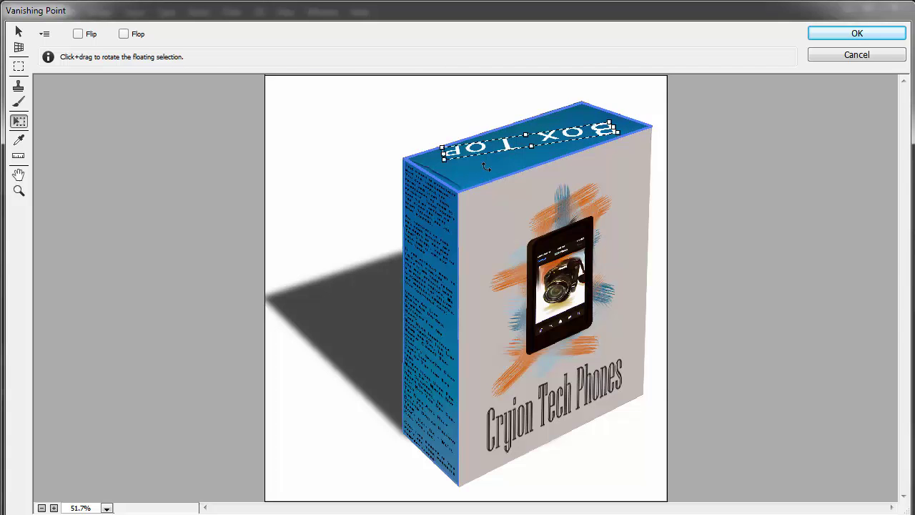
Rotate the Box Top text parallel to the top face's long edges and adjust its height and length to fit the face
drag(489, 167, 513, 176)
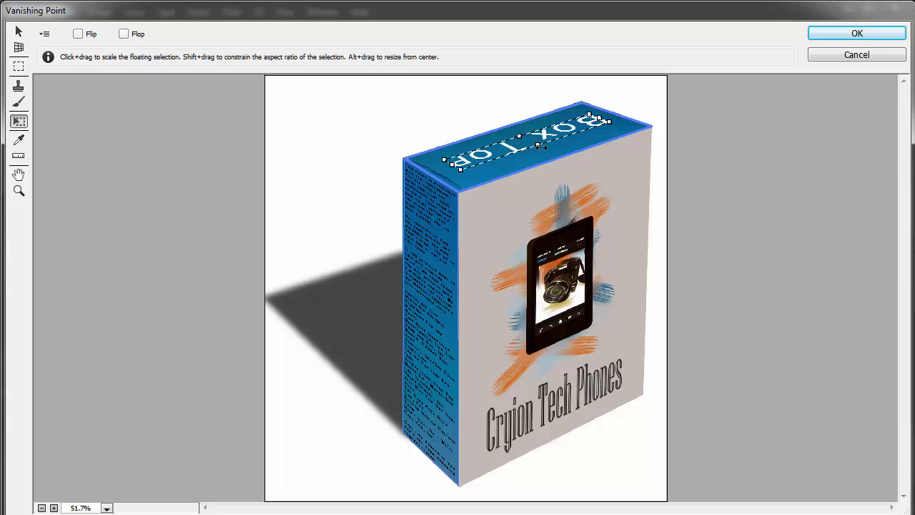
drag(541, 146, 557, 152)
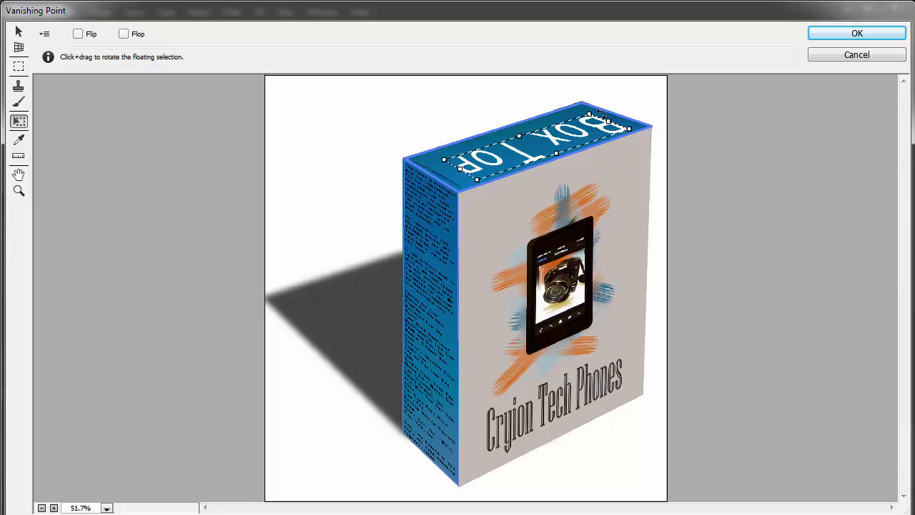
drag(627, 149, 630, 152)
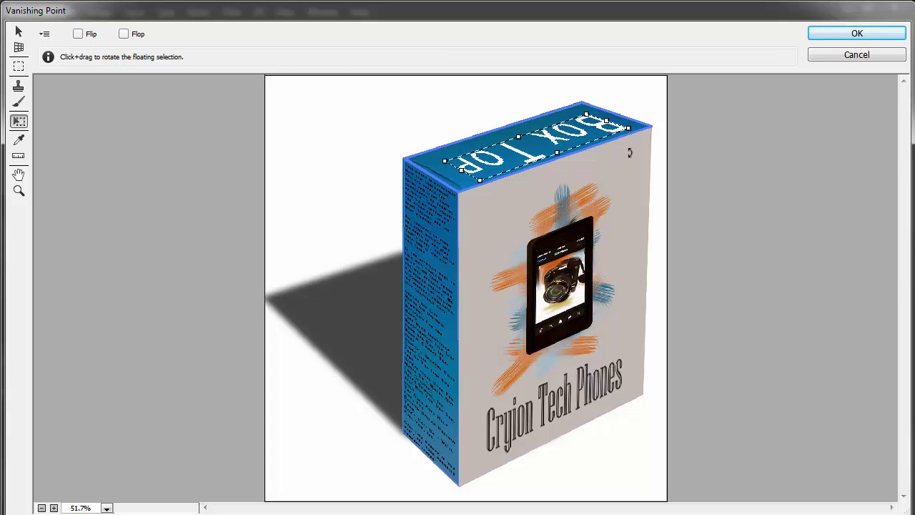
drag(557, 141, 555, 139)
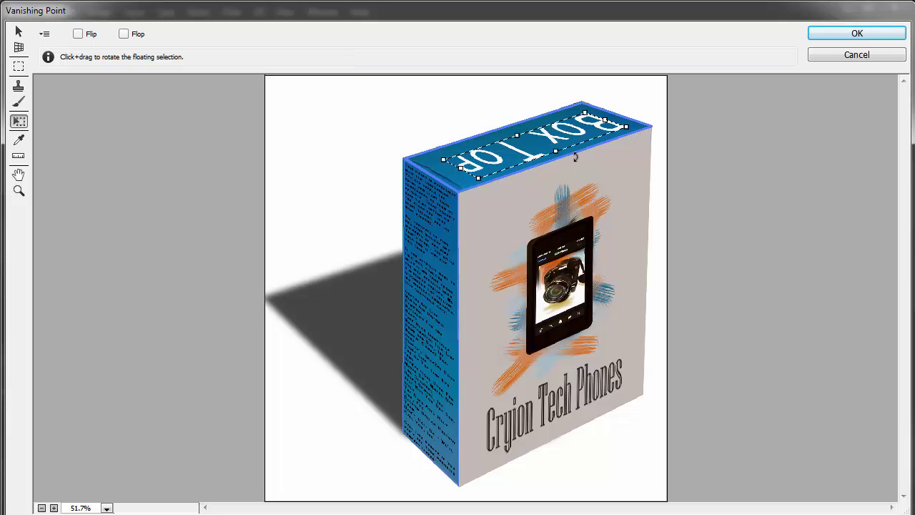
mouse_move(556, 152)
mouse_down()
mouse_move(548, 147)
mouse_move(567, 146)
mouse_up()
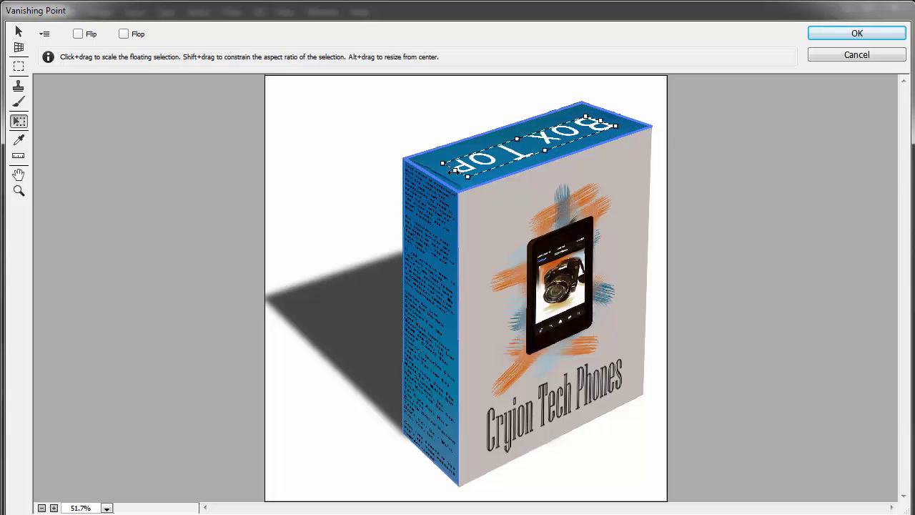
drag(454, 169, 475, 163)
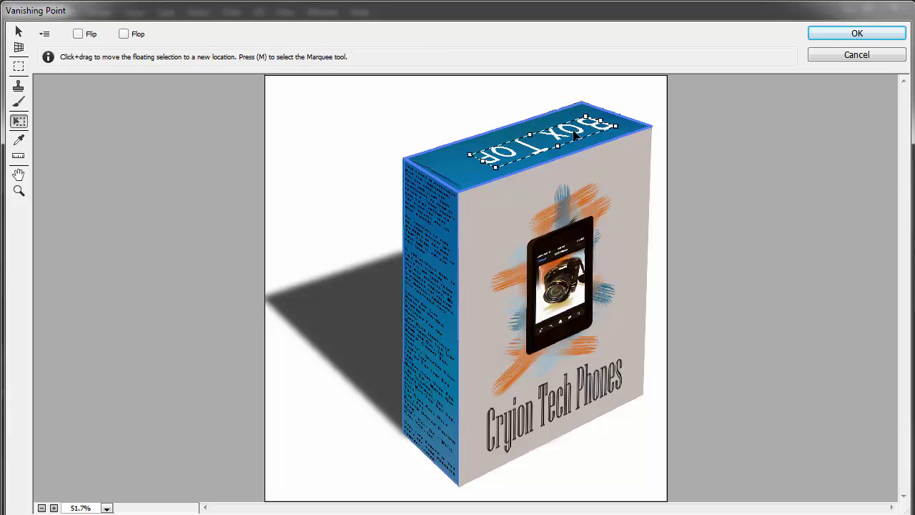
Center the Box Top text along the top face, fine-tune its rotation, and apply the Vanishing Point filter
key(Left)
key(Left)
key(Left)
key(Left)
key(Left)
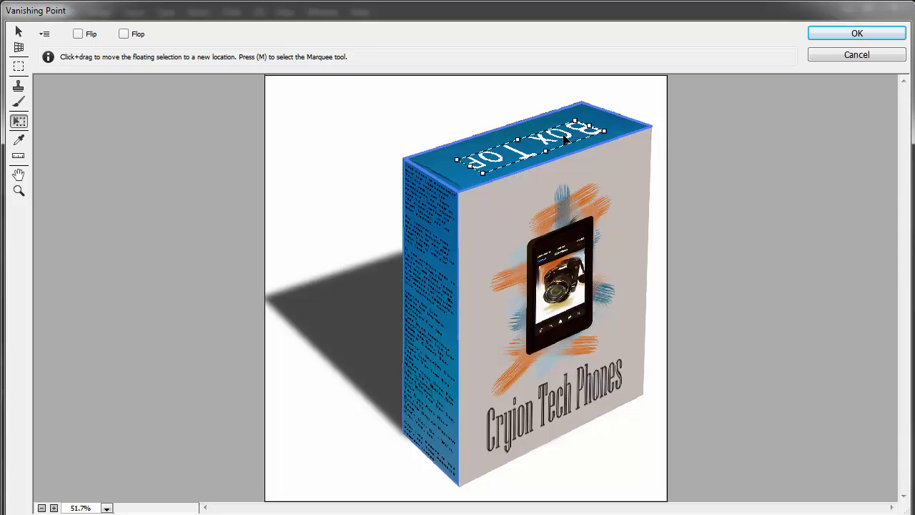
key(Left)
key(Left)
key(Left)
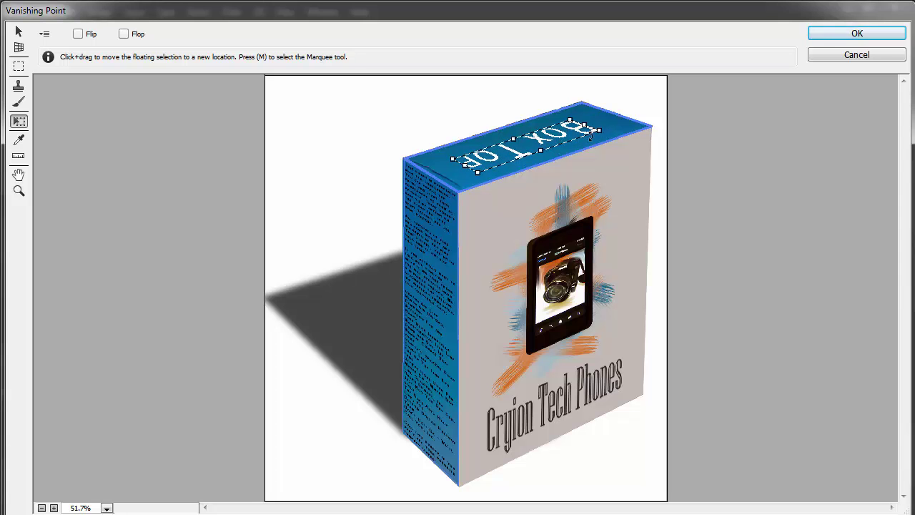
drag(604, 117, 606, 118)
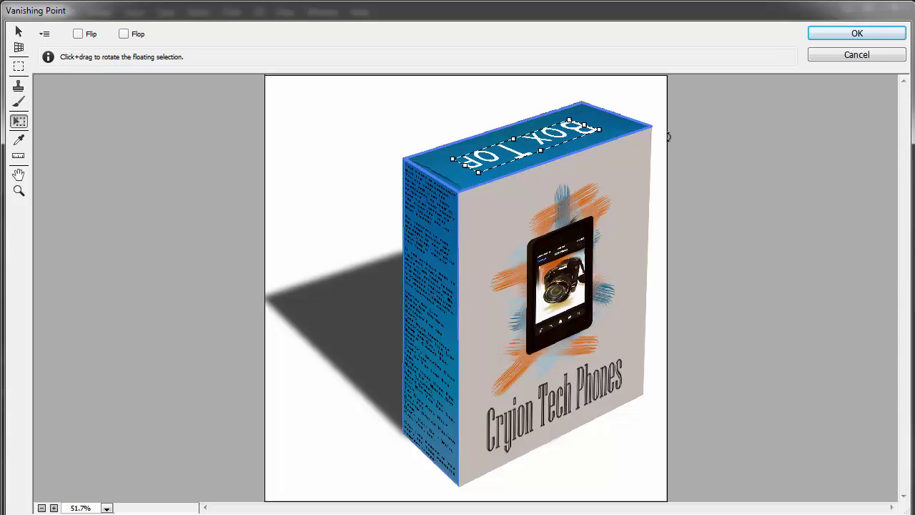
click(846, 31)
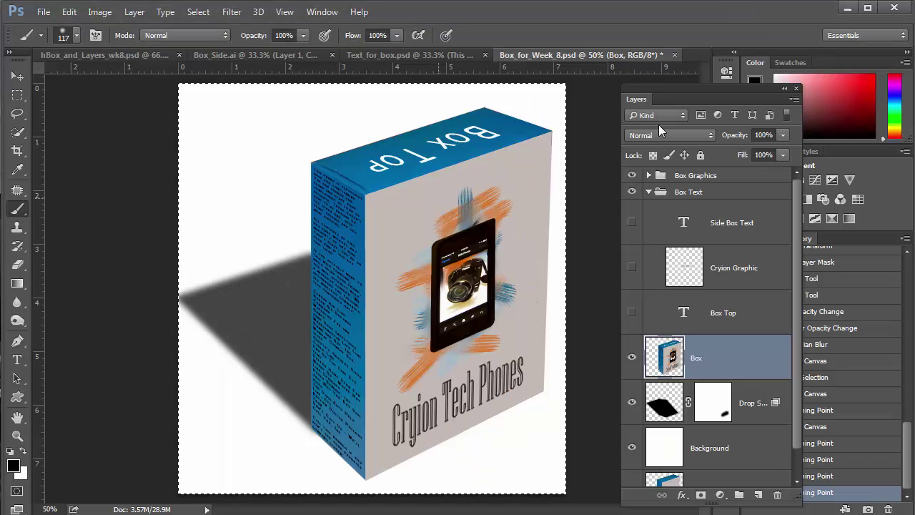
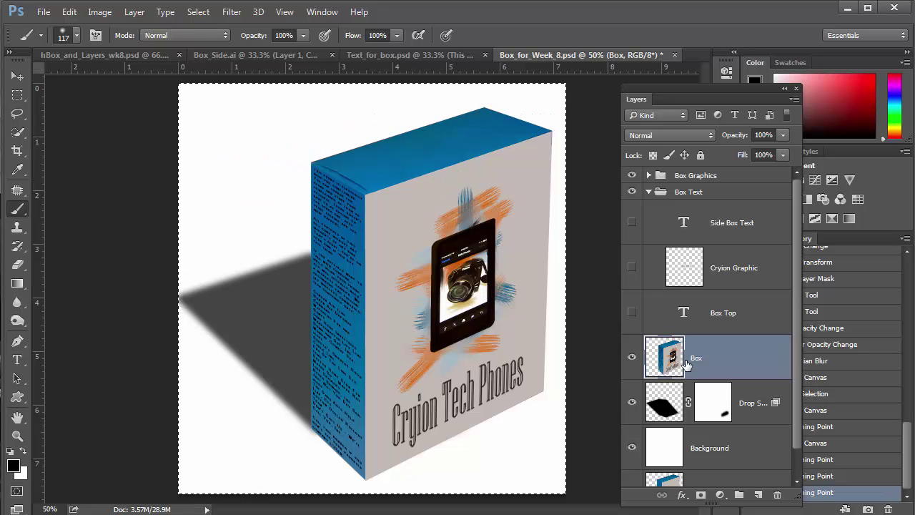
In Vanishing Point, delete the old side plane and define a new plane on the four corners of the box's top face
click(230, 12)
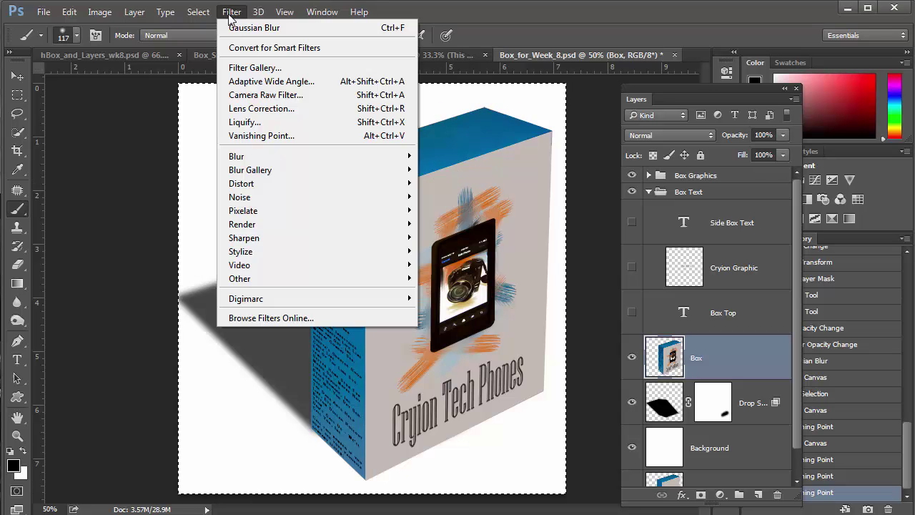
click(277, 135)
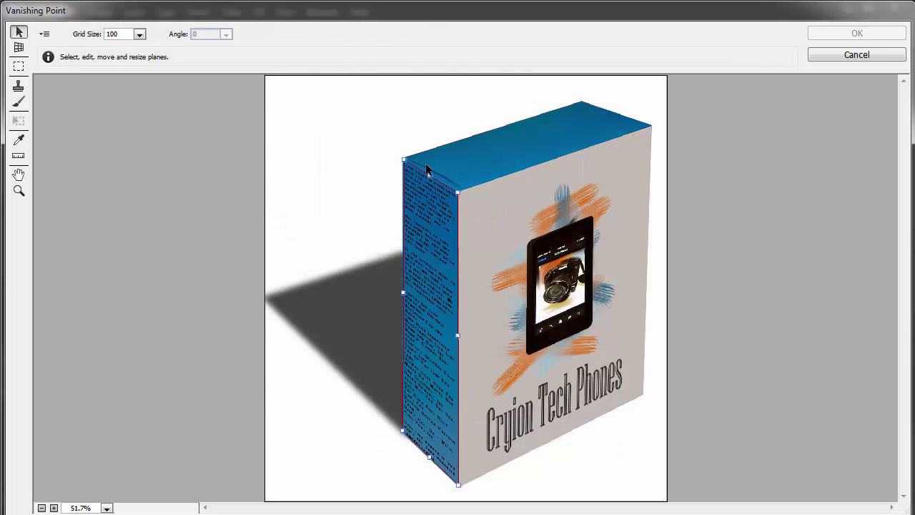
key(Delete)
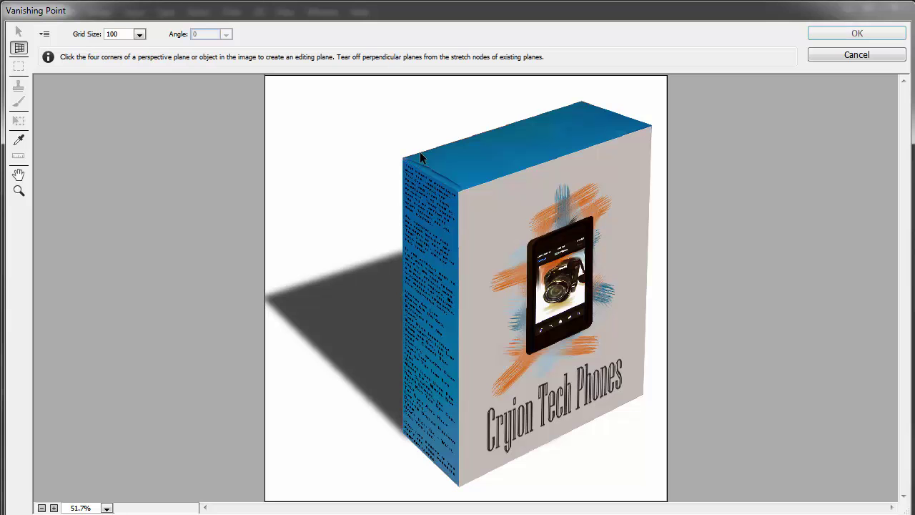
click(581, 101)
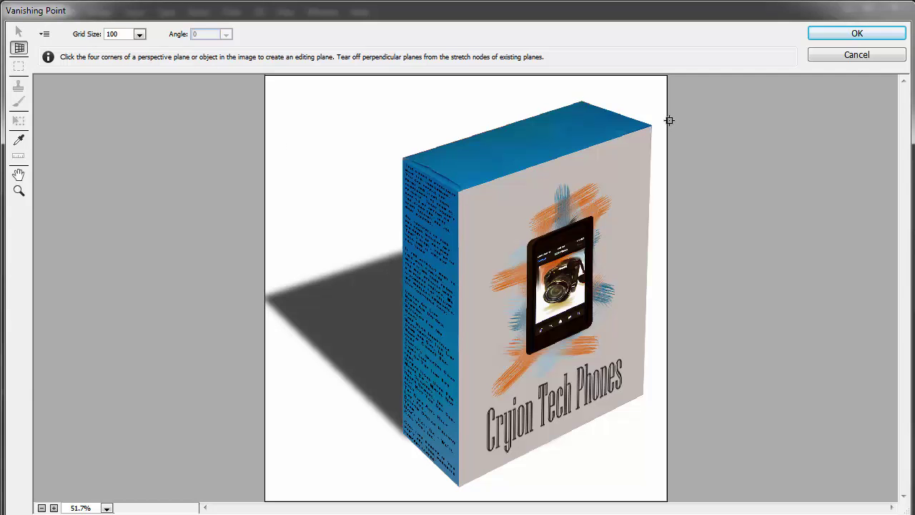
click(651, 126)
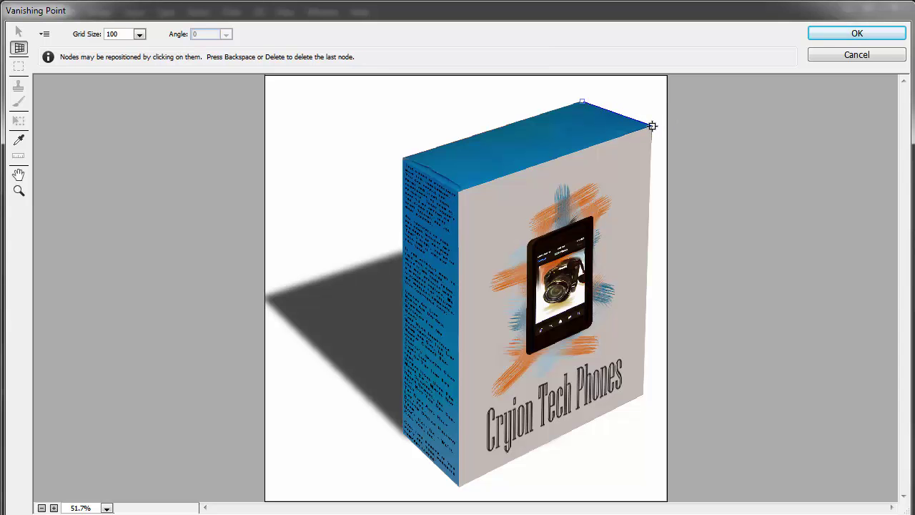
click(456, 191)
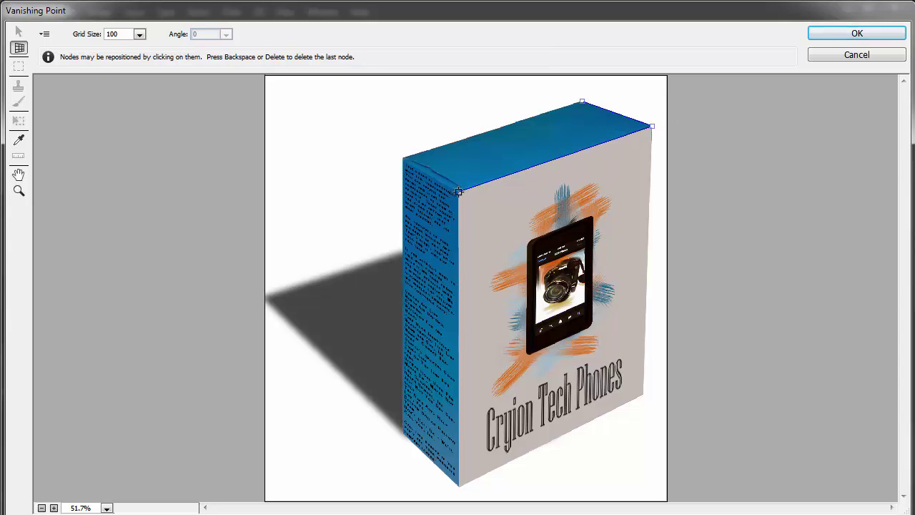
click(403, 158)
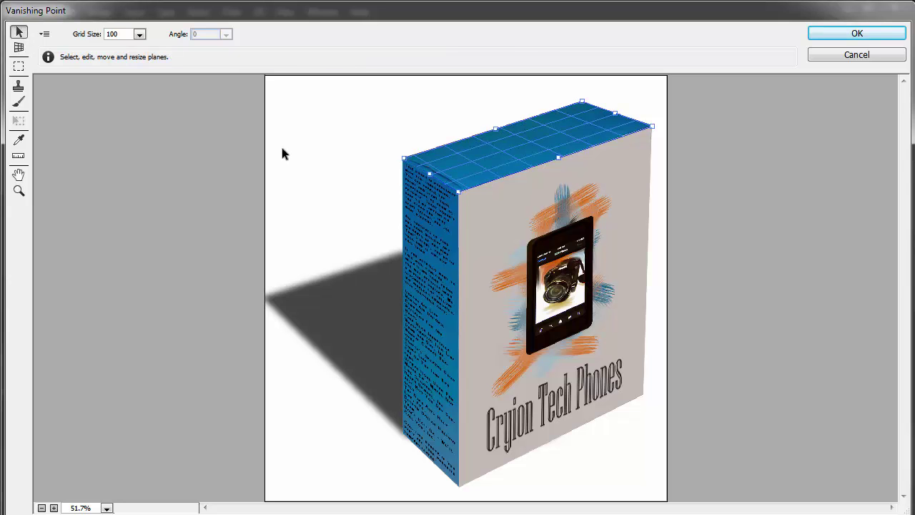
Paste the copied Box Top text and use the Transform tool to place it lengthwise on the box's top plane
key(m)
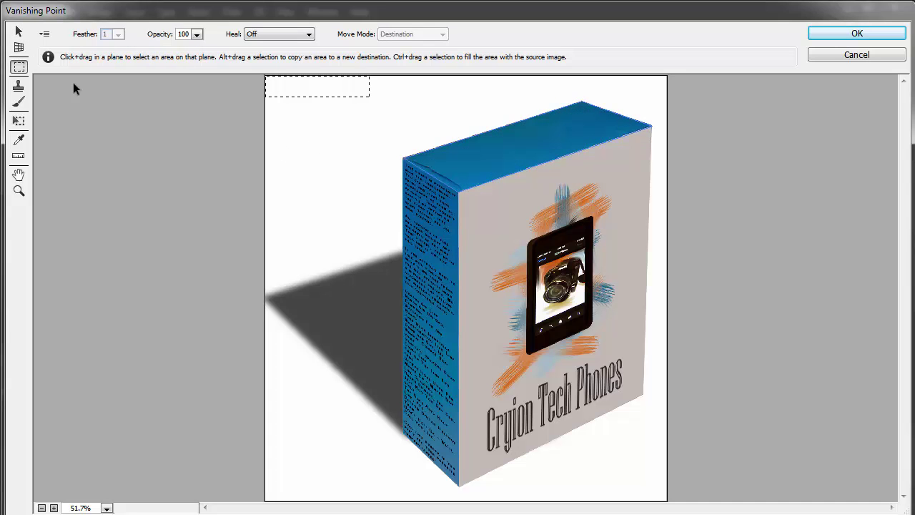
click(19, 120)
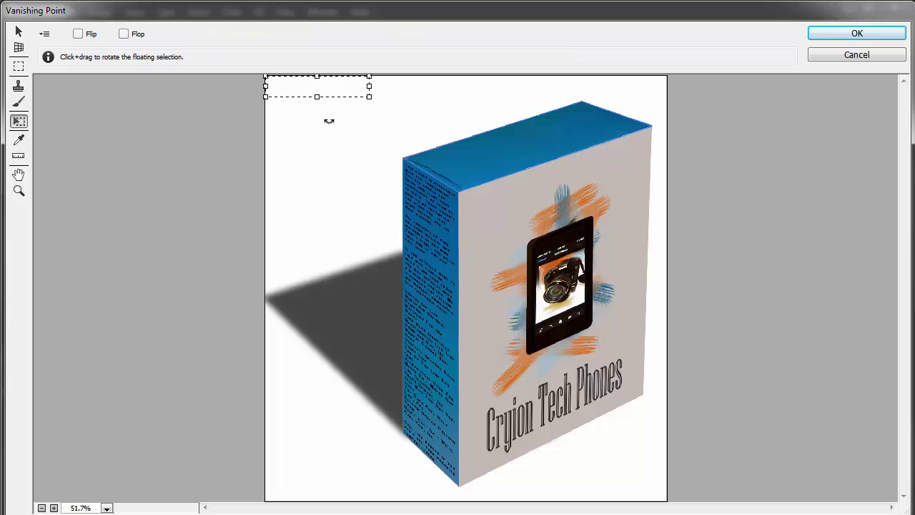
drag(329, 91, 272, 114)
drag(357, 117, 532, 142)
drag(579, 164, 600, 142)
mouse_move(547, 135)
mouse_down()
mouse_move(558, 134)
mouse_move(532, 146)
mouse_up()
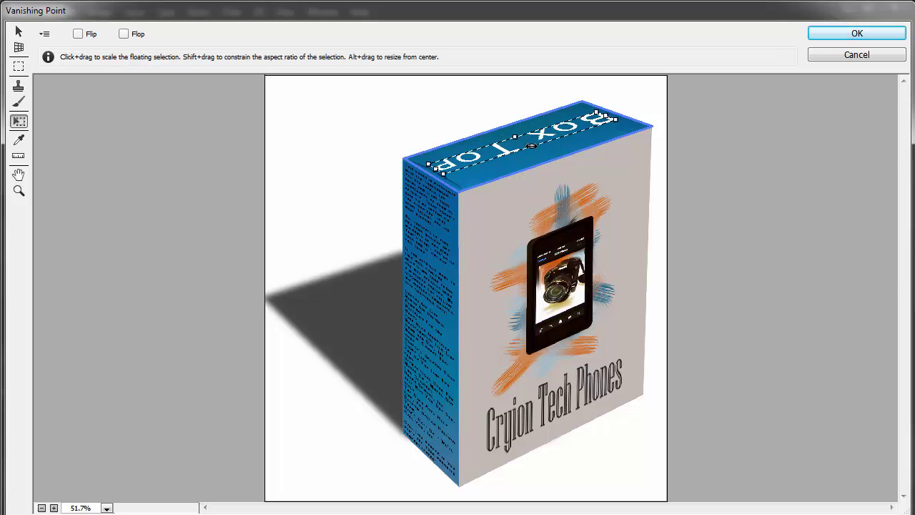
Adjust the Box Top text's height and rotation to fit the top face, and apply the Vanishing Point filter
drag(614, 119, 629, 125)
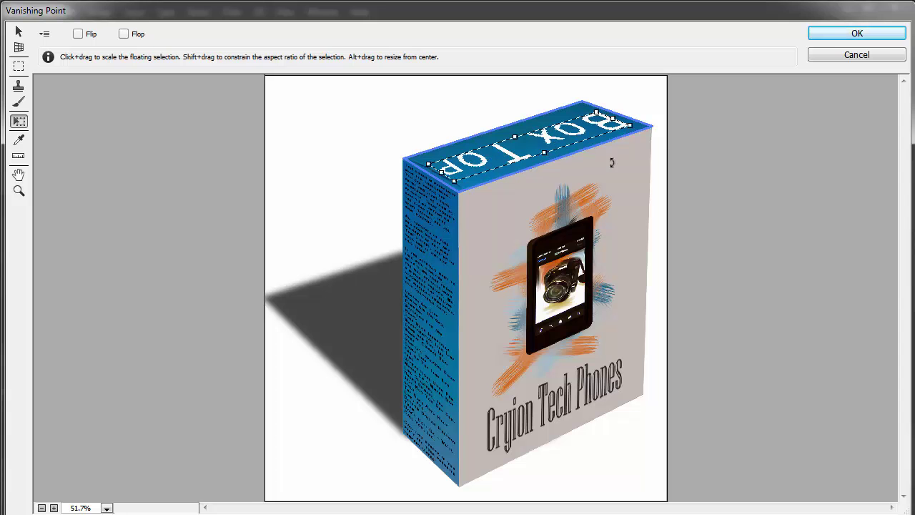
drag(623, 158, 626, 159)
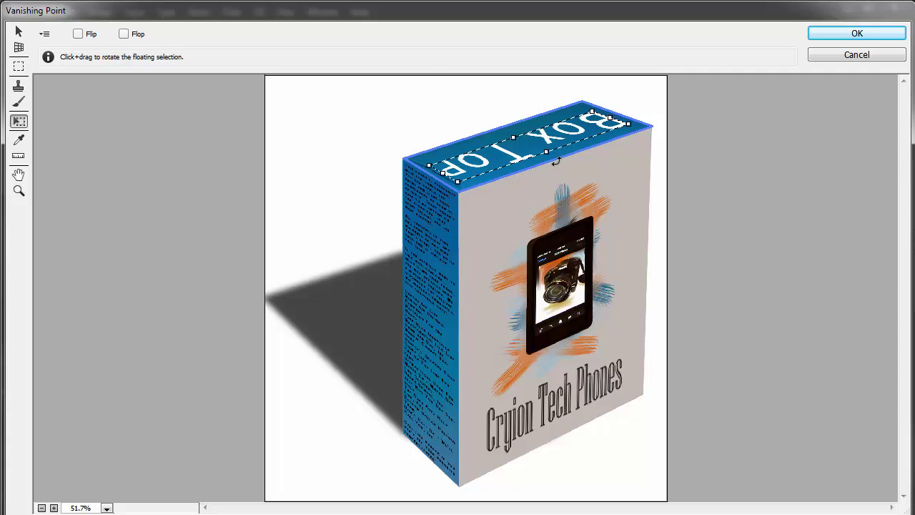
drag(546, 152, 552, 146)
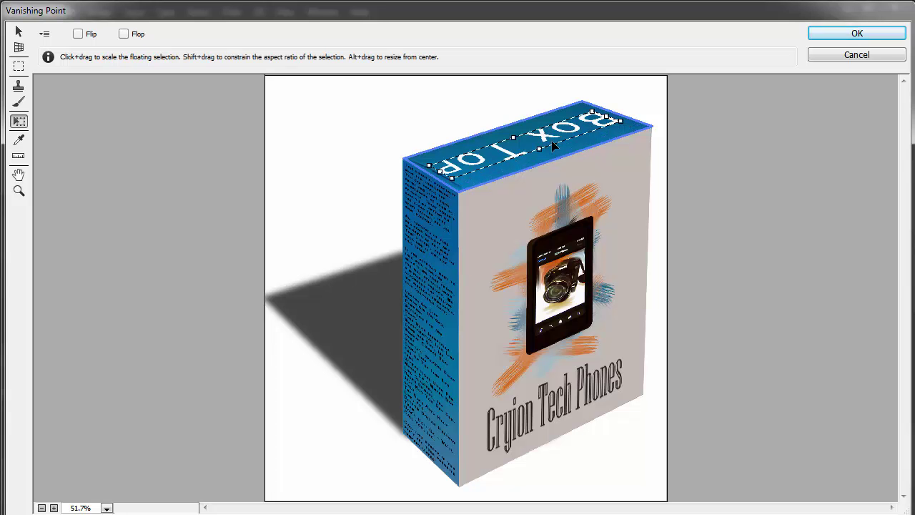
click(857, 34)
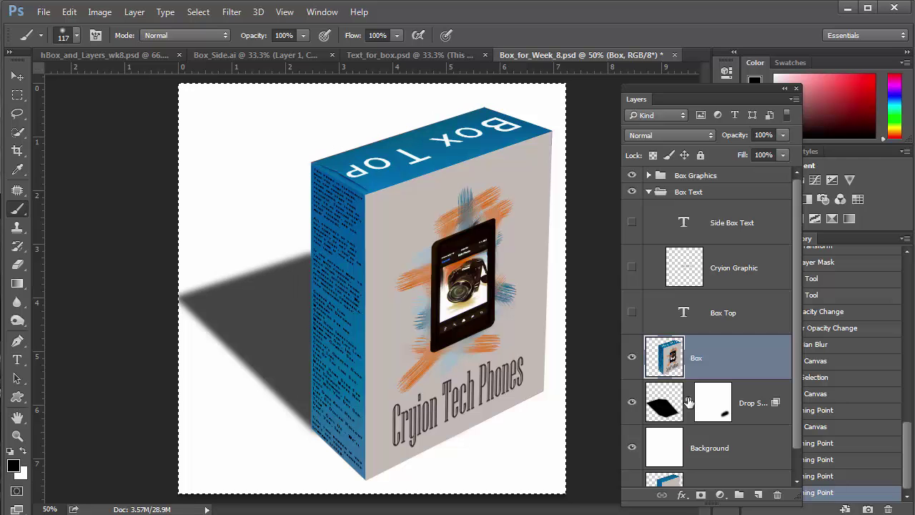
Set the Drop Shadow layer's opacity to 59%
click(665, 397)
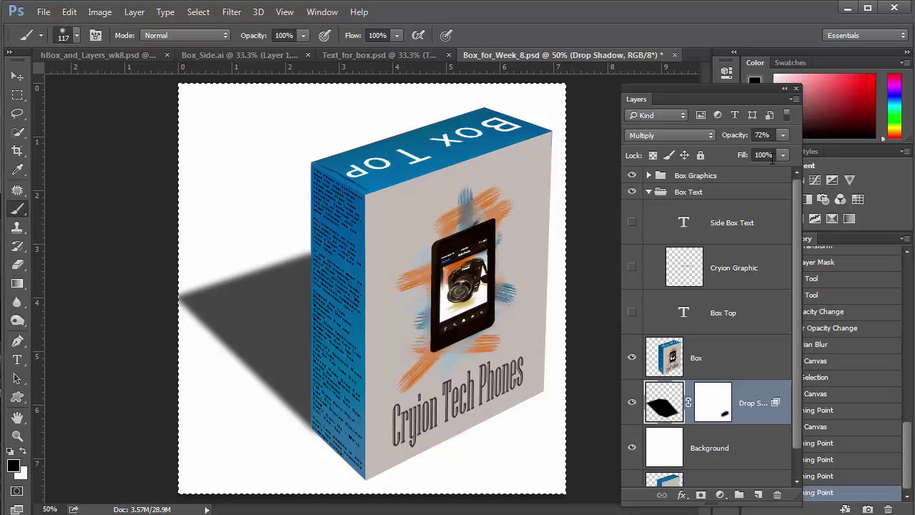
click(784, 135)
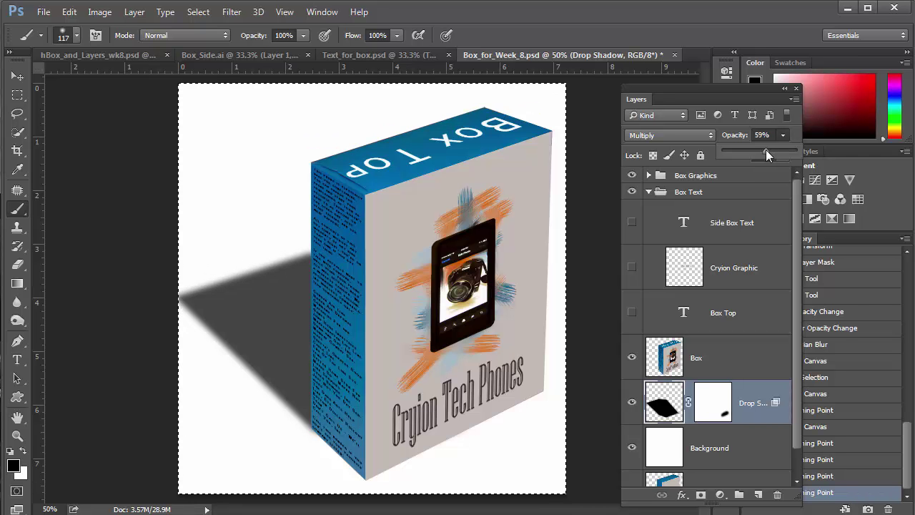
drag(765, 149, 766, 150)
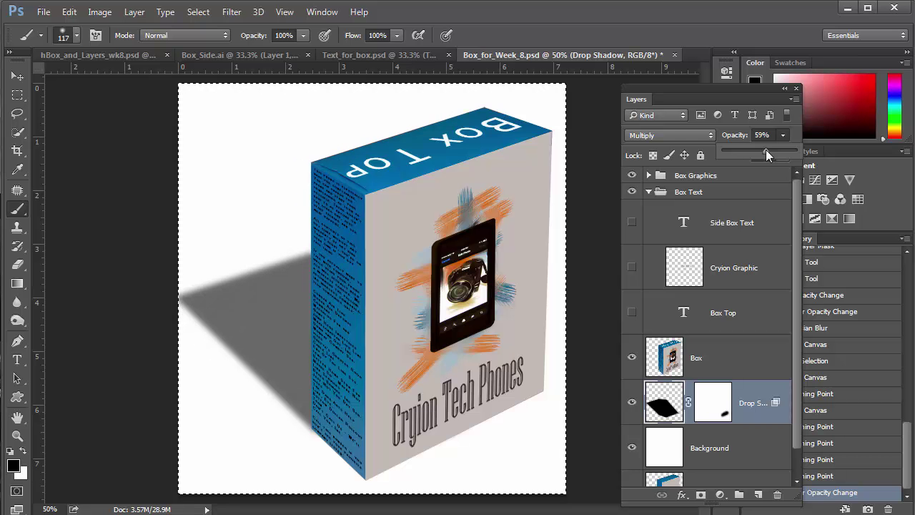
key(ctrl+t)
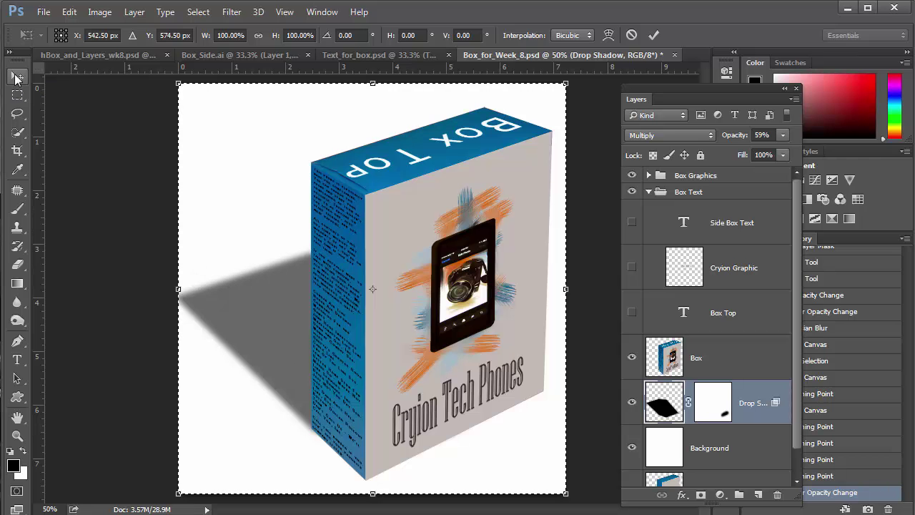
key(Return)
key(b)
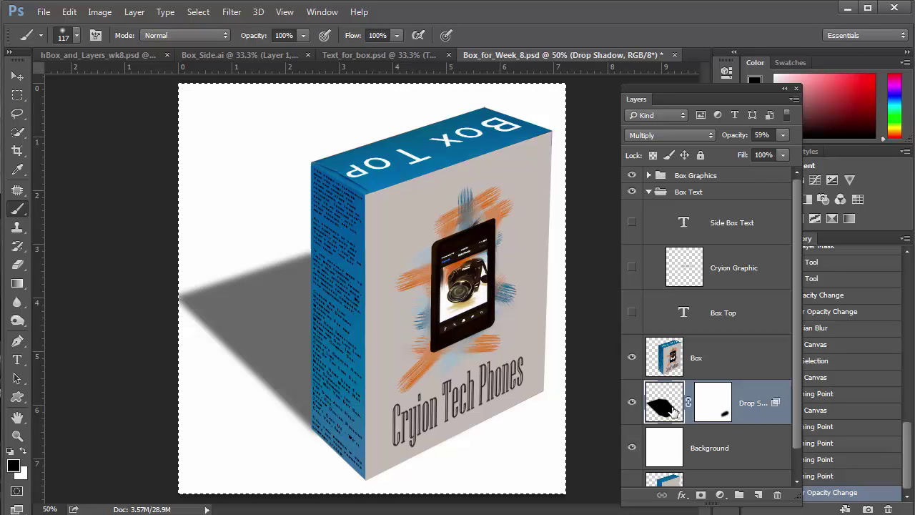
Clear the canvas selection and examine the text on the box's side face up close
key(ctrl+d)
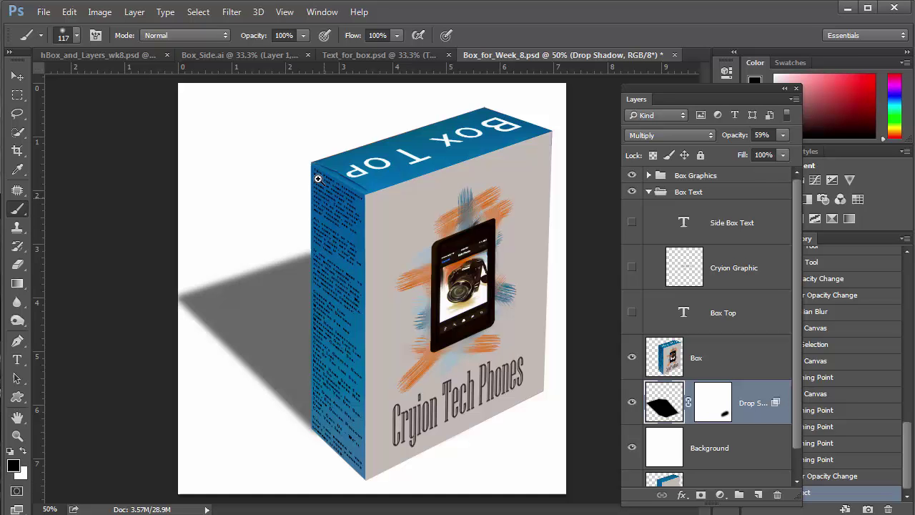
drag(354, 270, 374, 341)
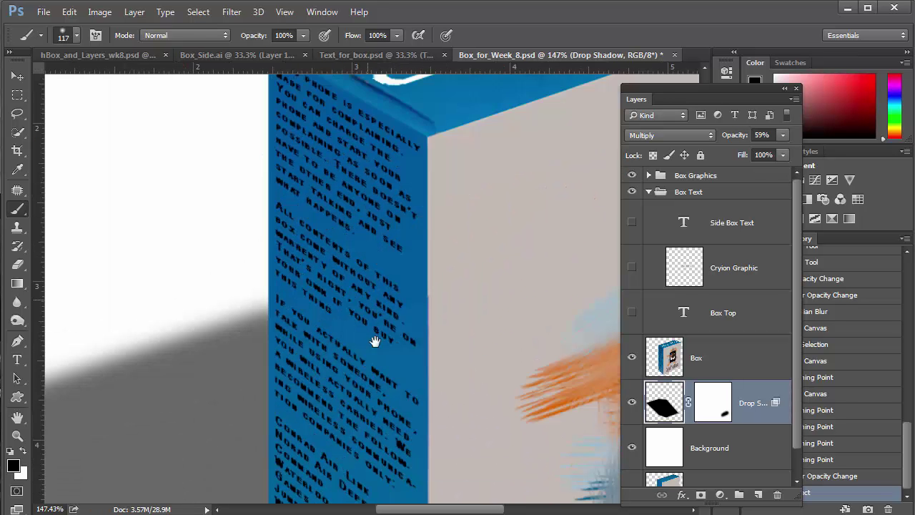
drag(378, 403, 362, 322)
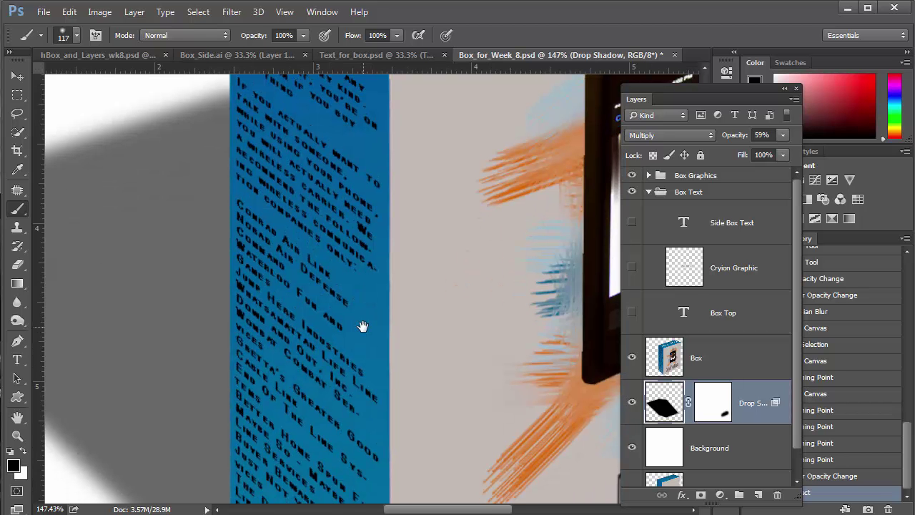
key(ctrl+0)
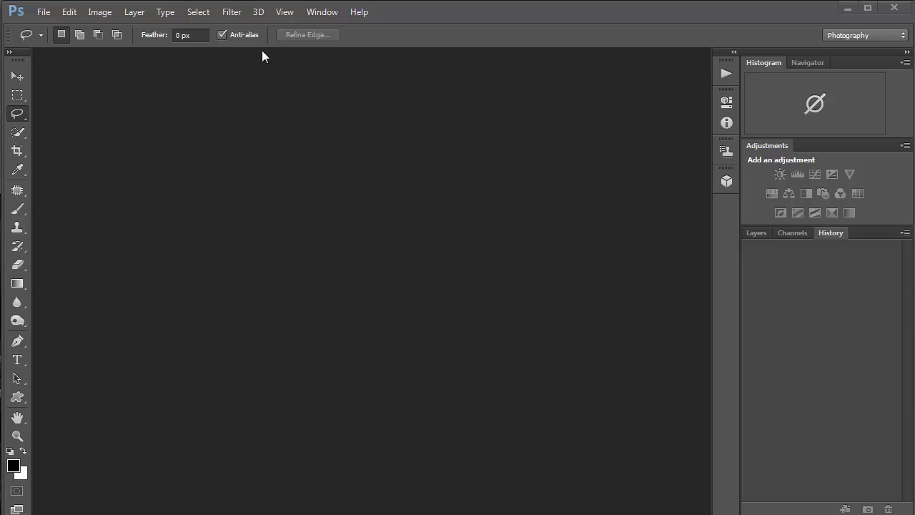
Create a new 10 by 8 inch document named 3-D Magic with a resolution of 72 pixels per inch
click(43, 12)
click(52, 29)
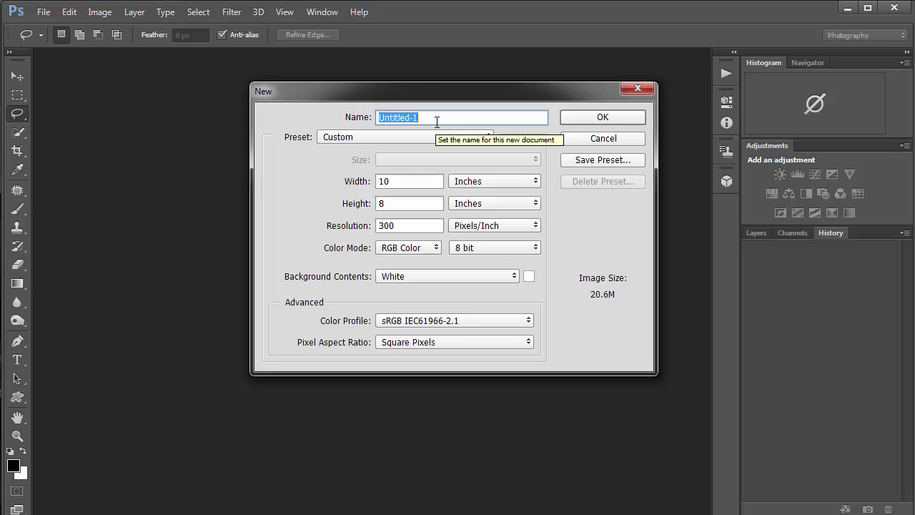
text(3)
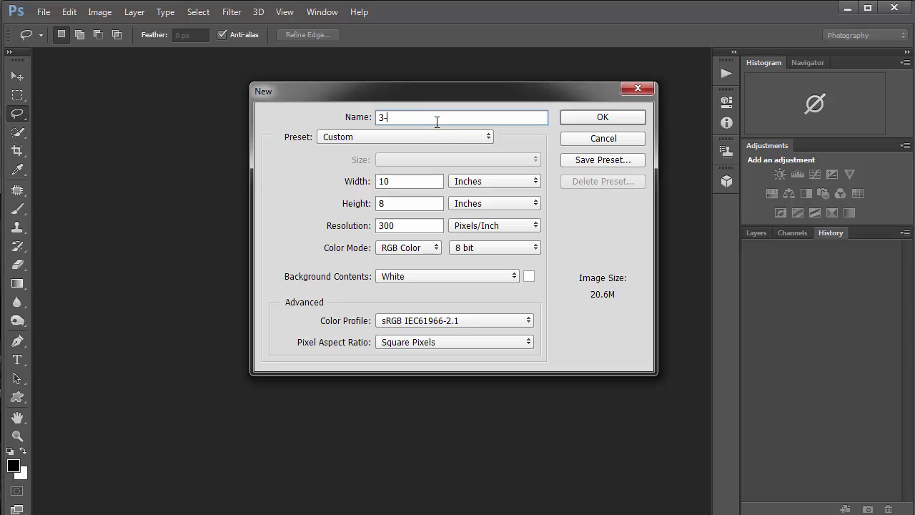
text(-D Magic)
click(361, 229)
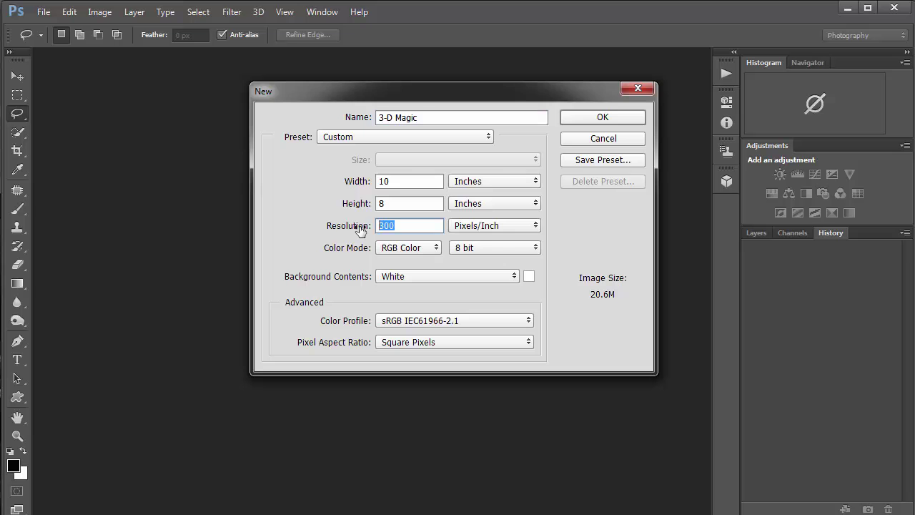
text(72)
click(601, 118)
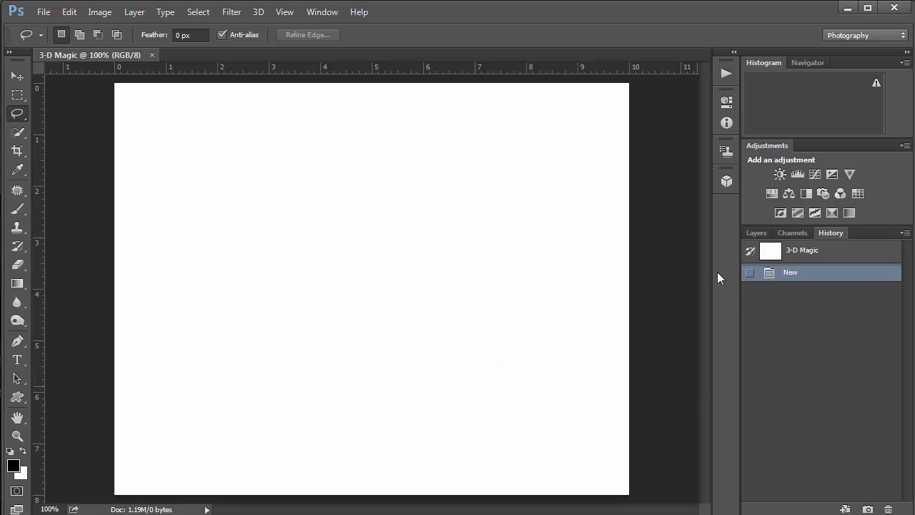
Show the document's layers and fill the Background layer with the black foreground color
click(757, 232)
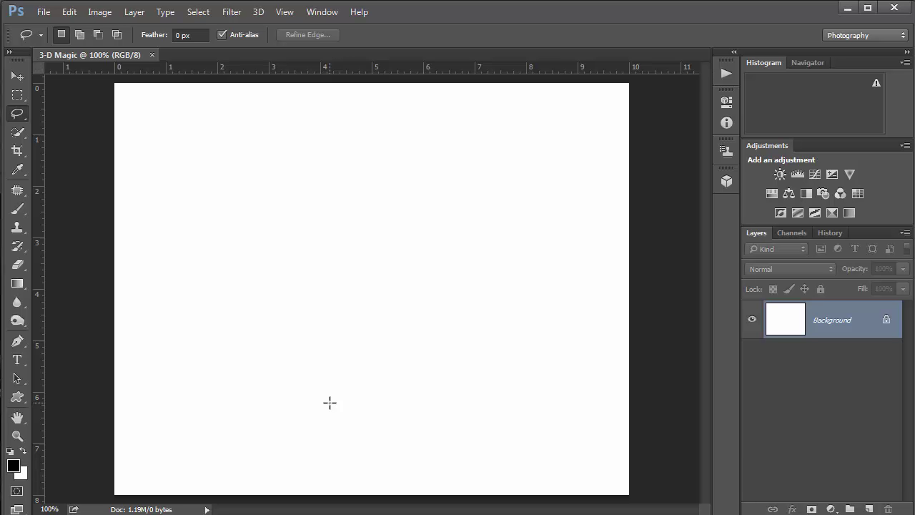
key(alt)
key(alt+BackSpace)
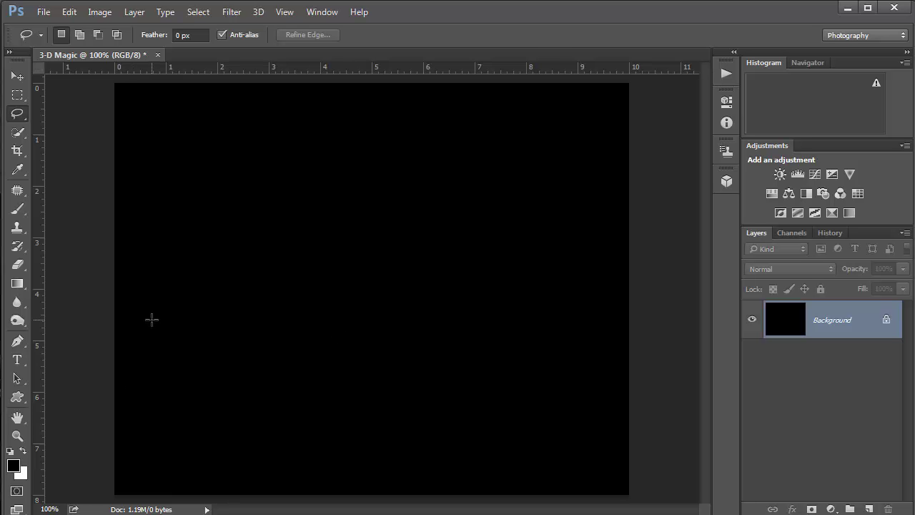
Add the white text "PS" on a new type layer near the middle of the black canvas
key(t)
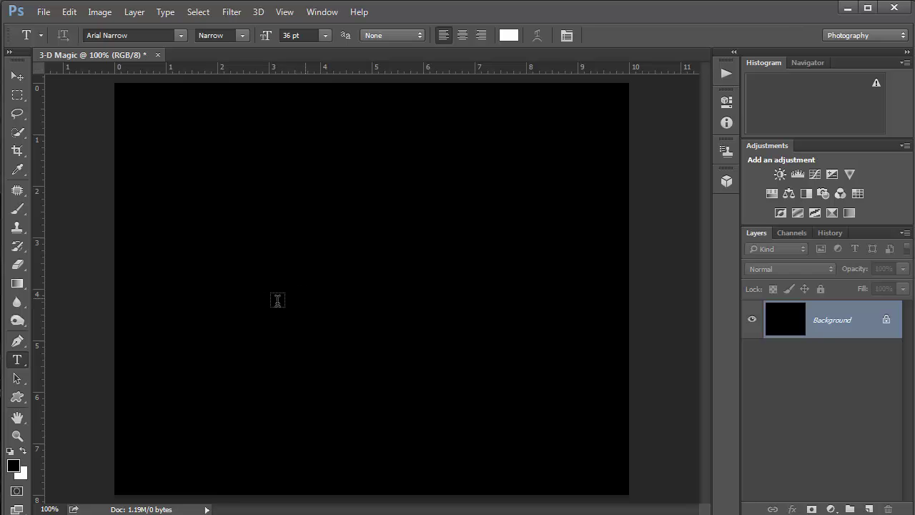
click(277, 301)
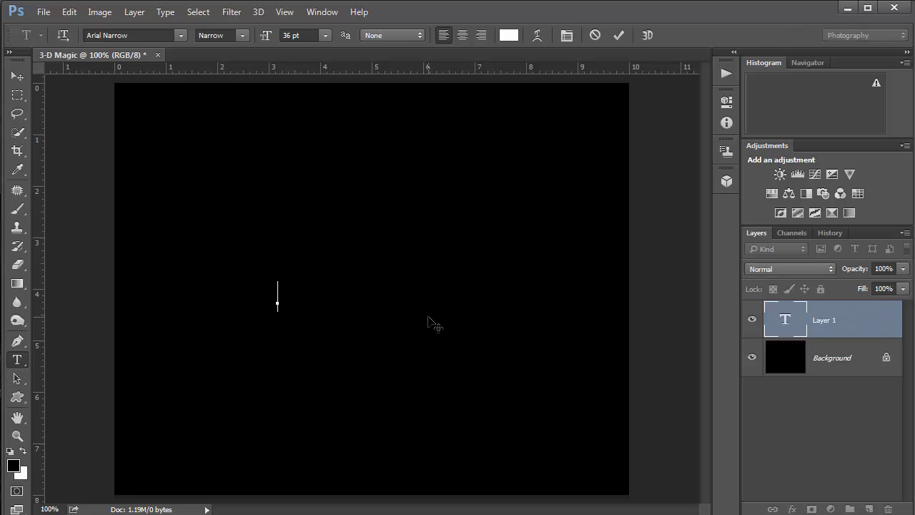
text(PS)
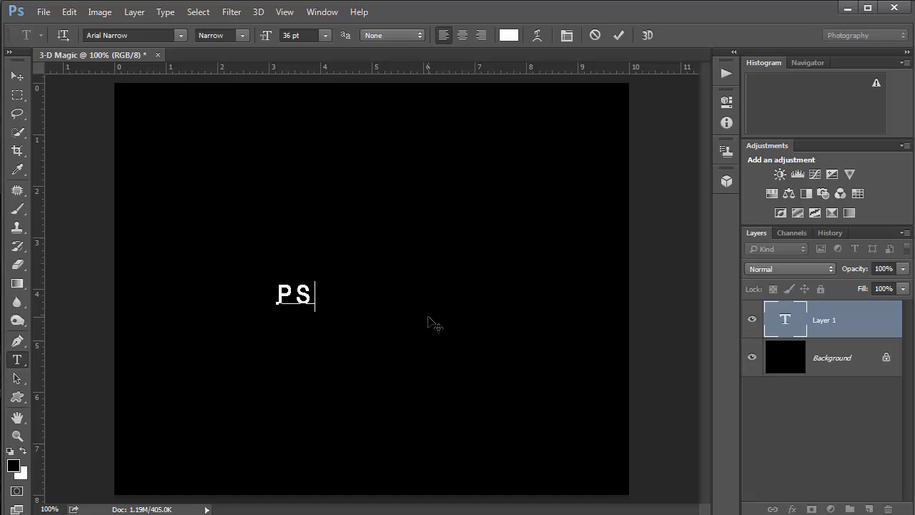
click(180, 36)
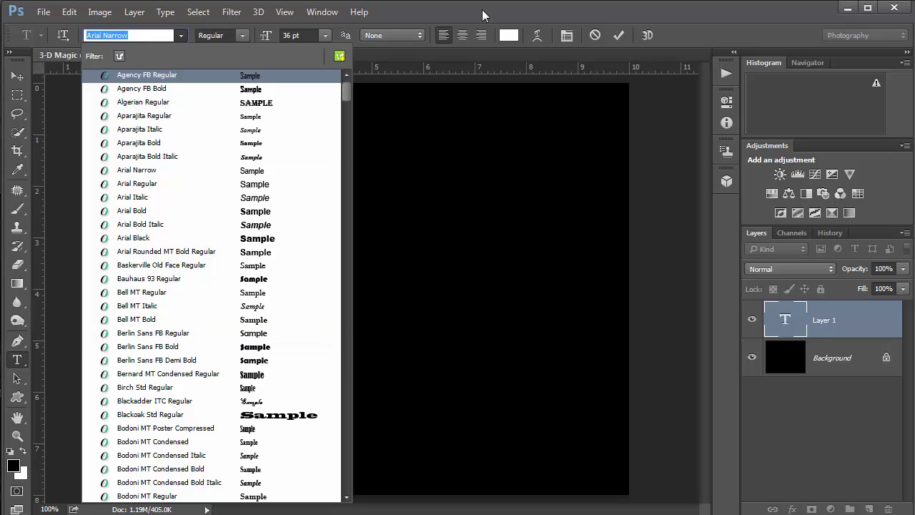
key(Return)
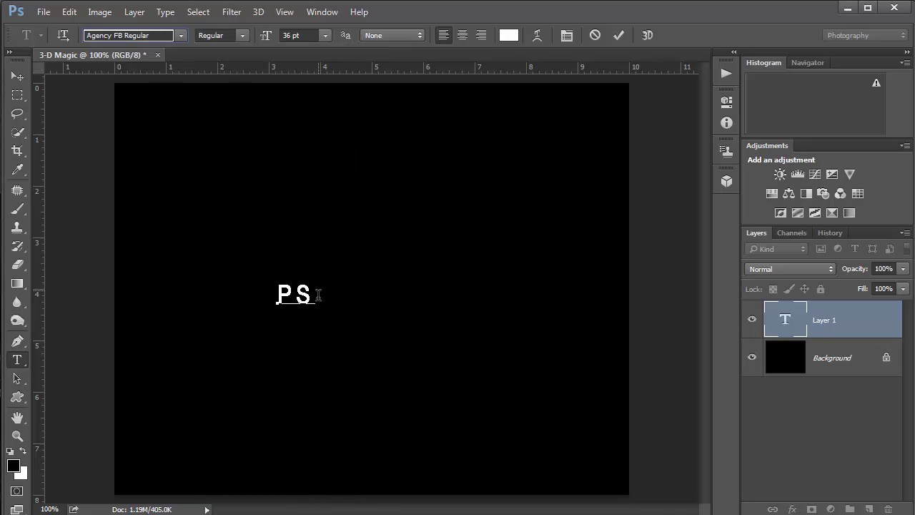
Select the PS text, enlarge it to 152 pt, and commit it by switching to the Move tool
drag(317, 294, 273, 293)
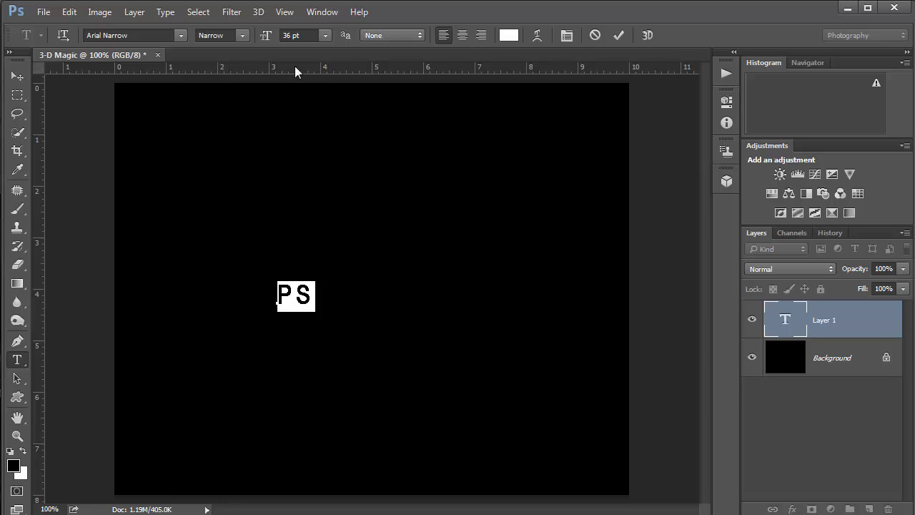
click(269, 37)
drag(285, 37, 351, 49)
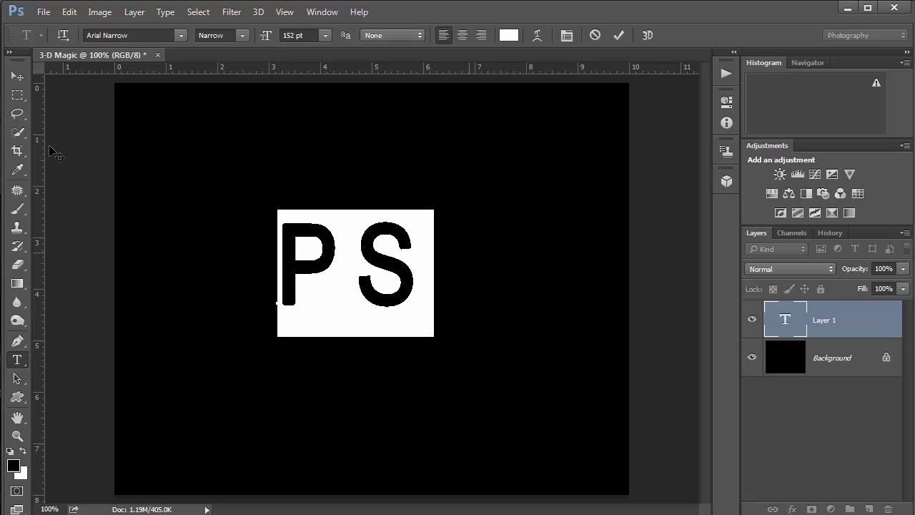
click(19, 80)
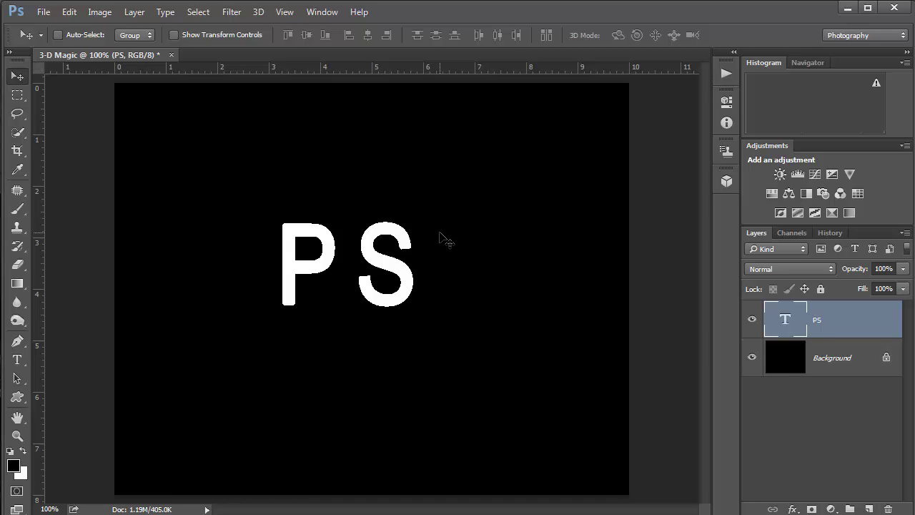
Move the PS text toward the middle, select the whole canvas, and align the text to its vertical and horizontal centers
drag(384, 316, 416, 330)
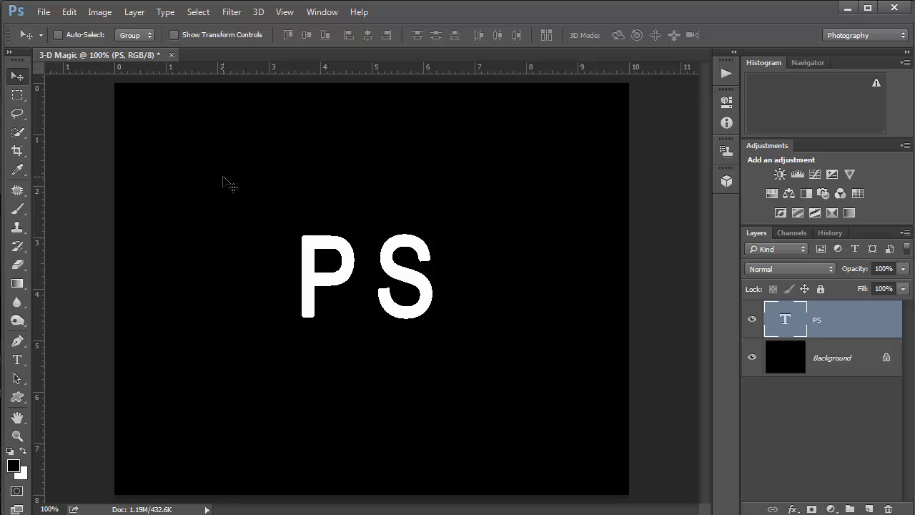
key(ctrl+a)
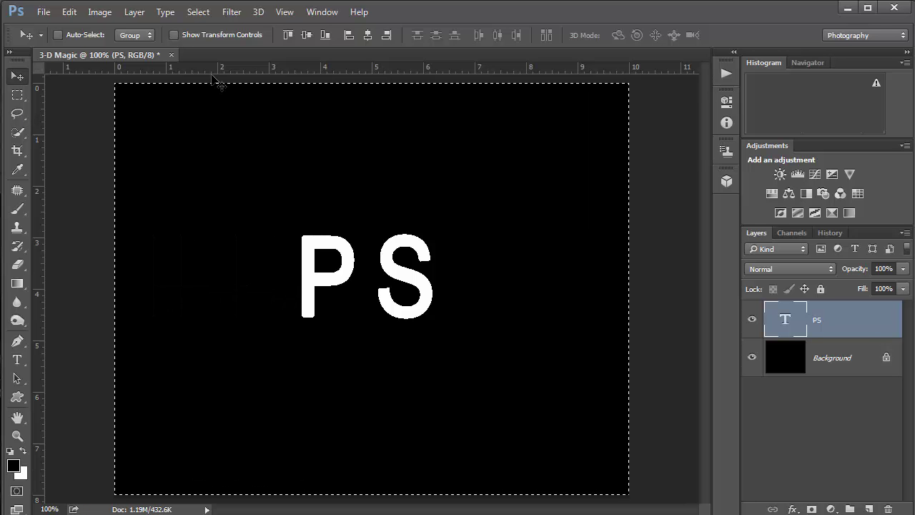
click(306, 35)
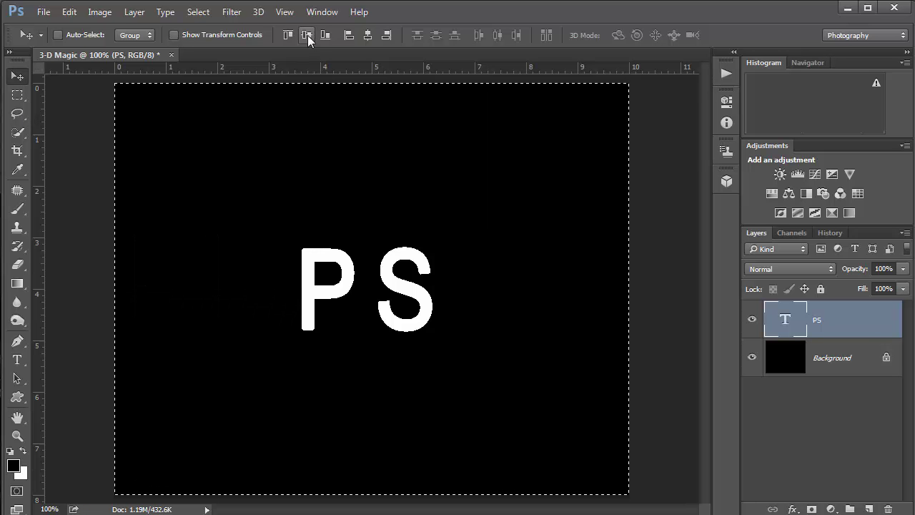
click(368, 35)
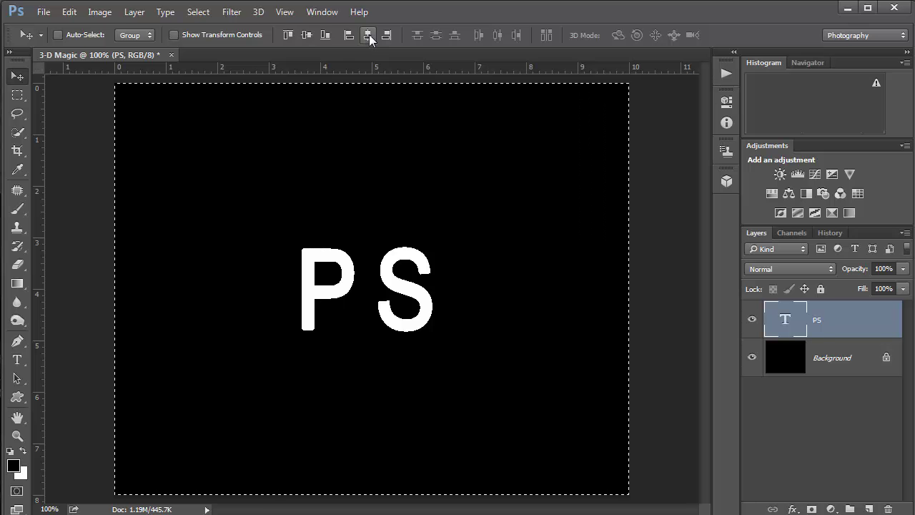
click(369, 35)
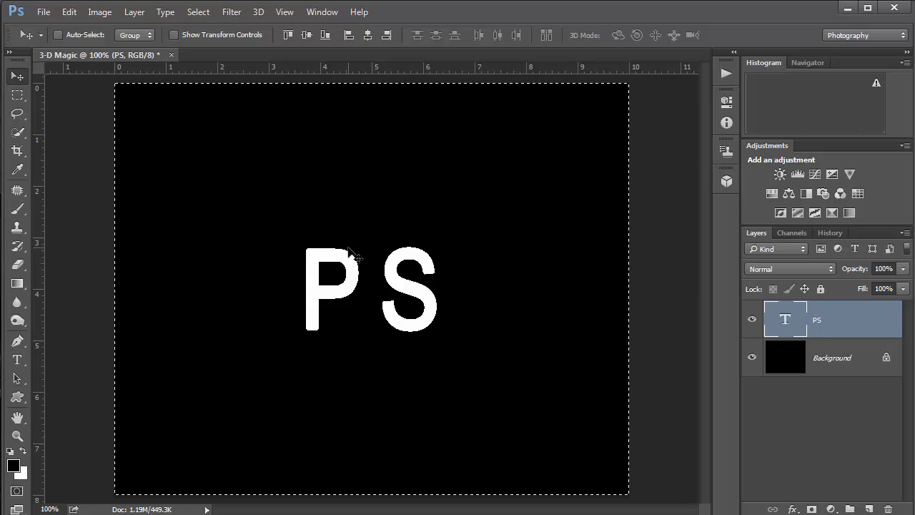
Deselect the canvas and scale the PS text proportionally to about 139.5% with Free Transform
key(ctrl+d)
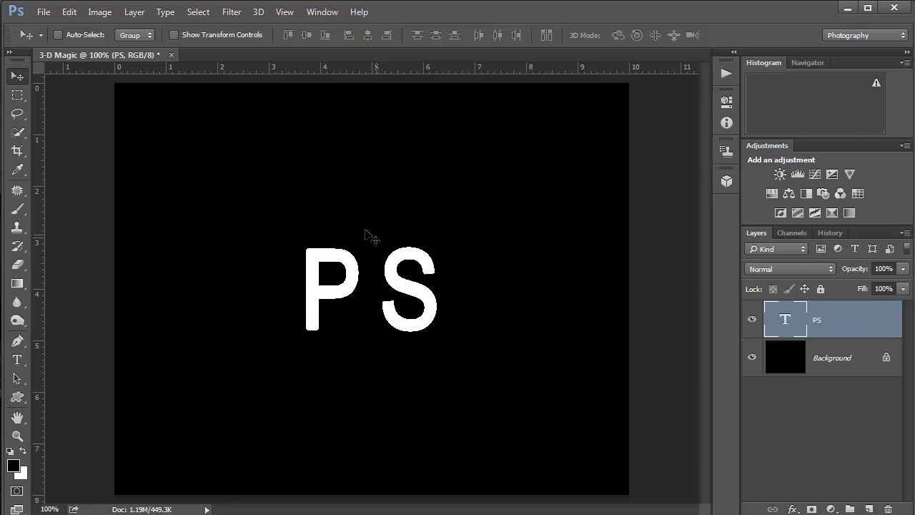
key(ctrl+t)
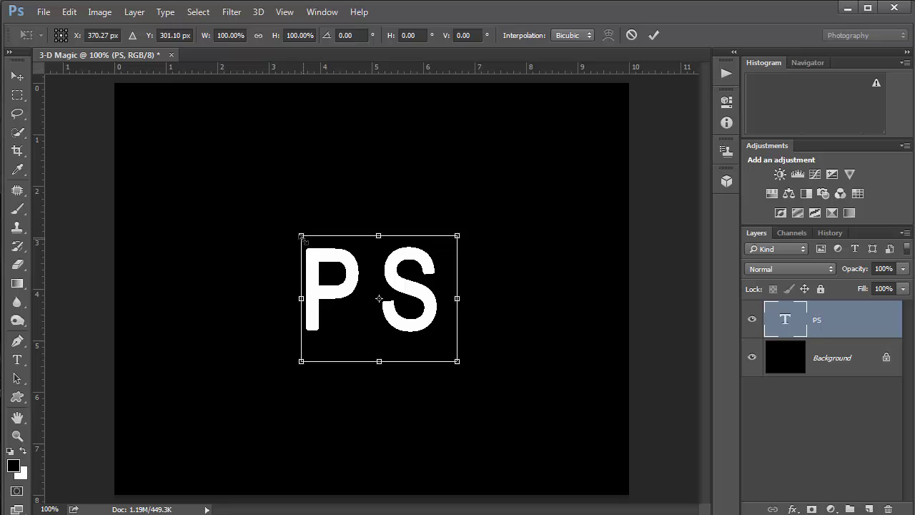
drag(302, 237, 267, 156)
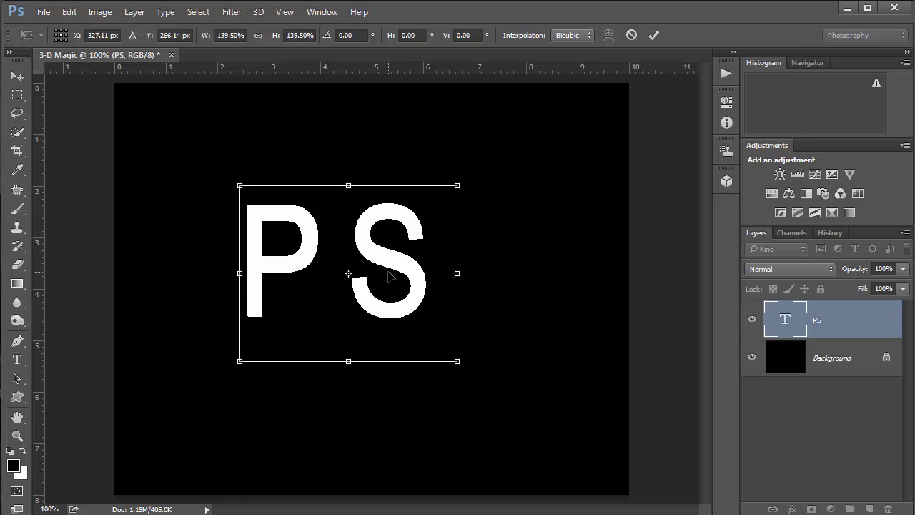
key(Return)
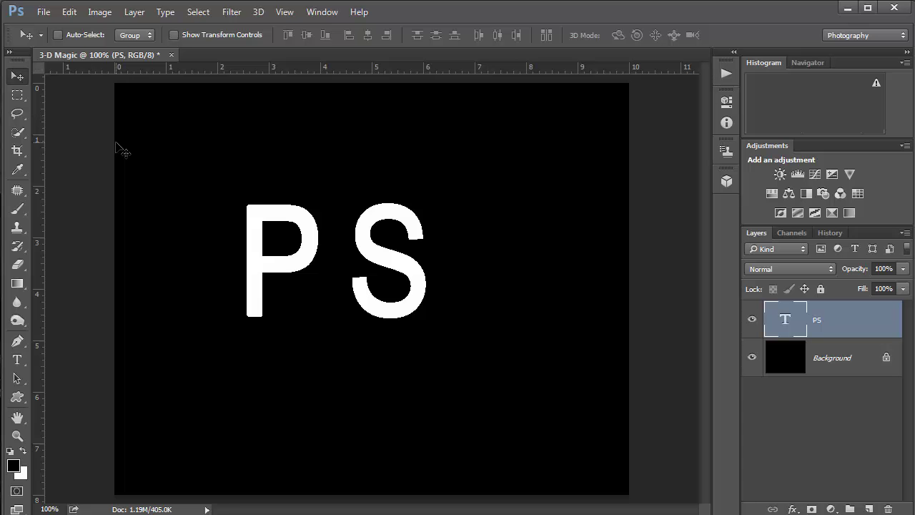
Center the enlarged PS text vertically and horizontally against a full-canvas selection, and deselect
key(ctrl+a)
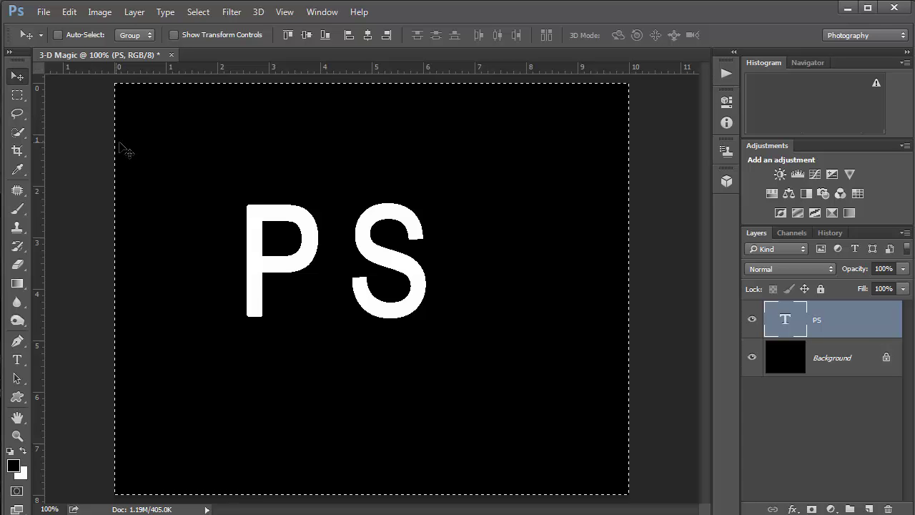
click(306, 34)
click(367, 35)
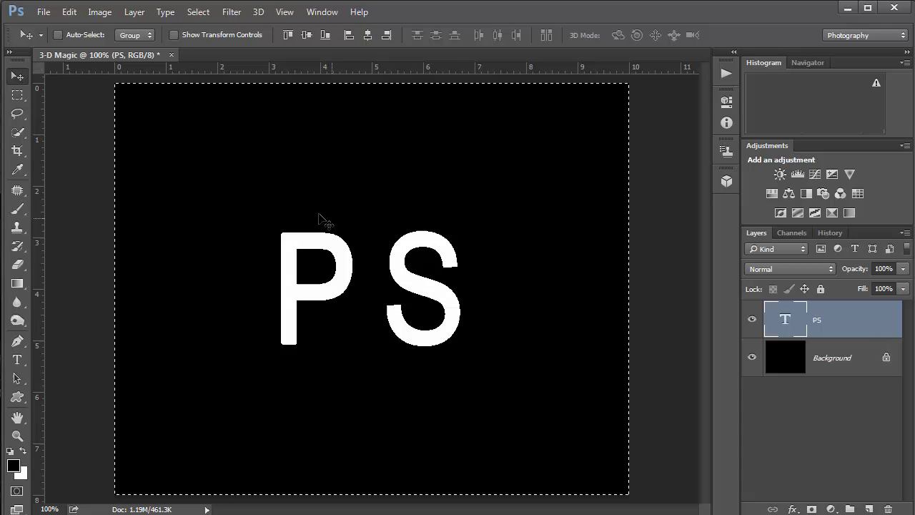
key(ctrl+d)
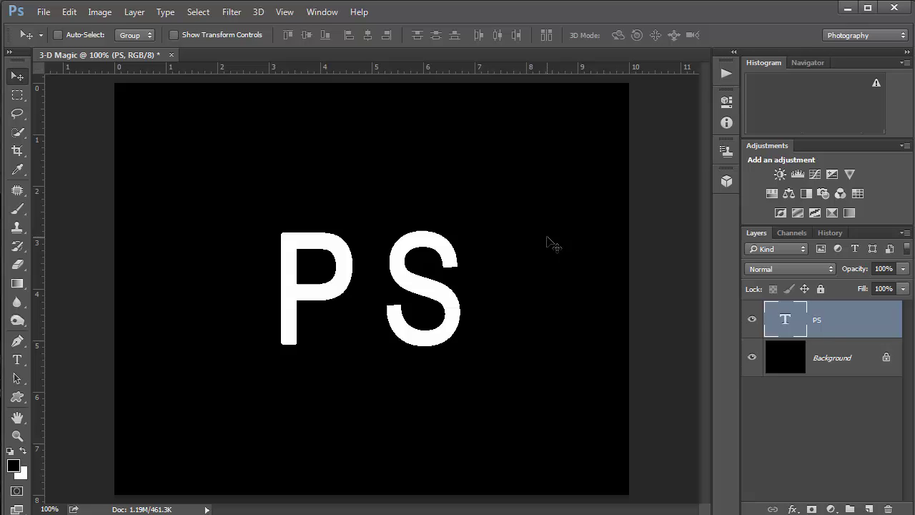
Set the tracking of the PS text to 25, commit the edit, and return to the Move tool
double_click(785, 322)
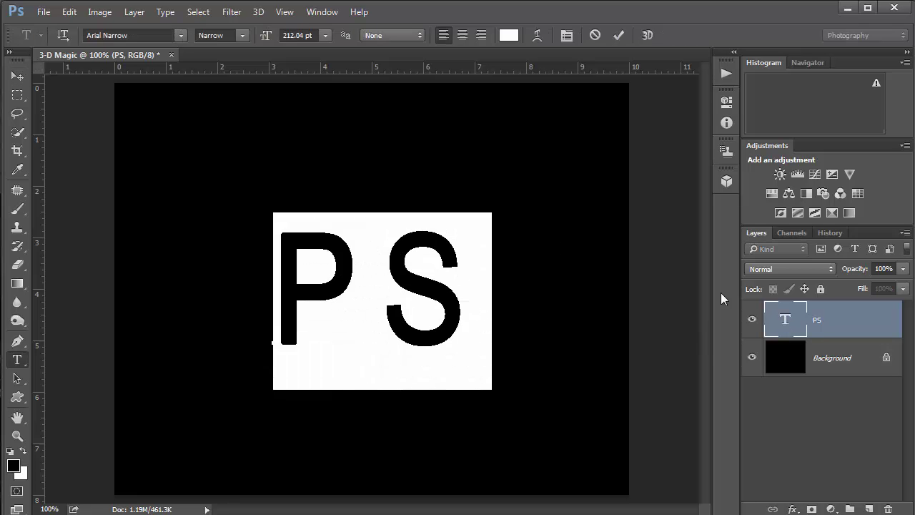
click(566, 36)
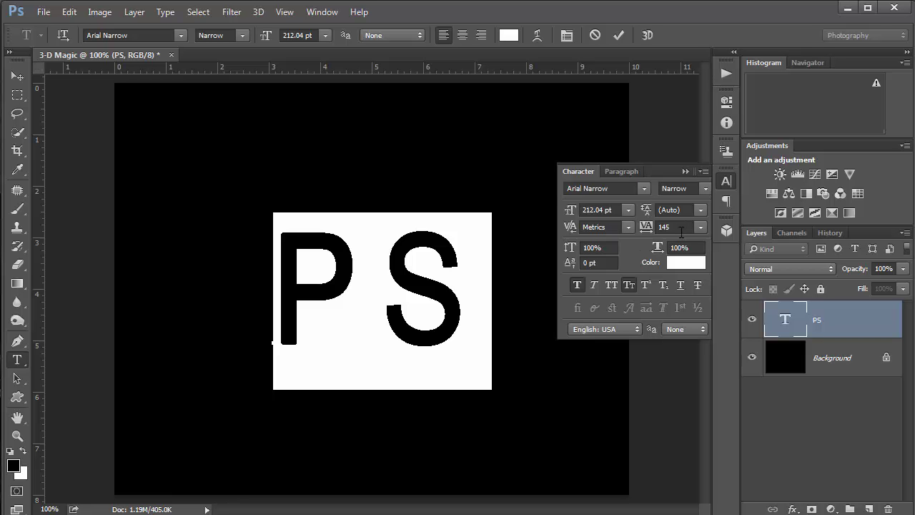
click(700, 227)
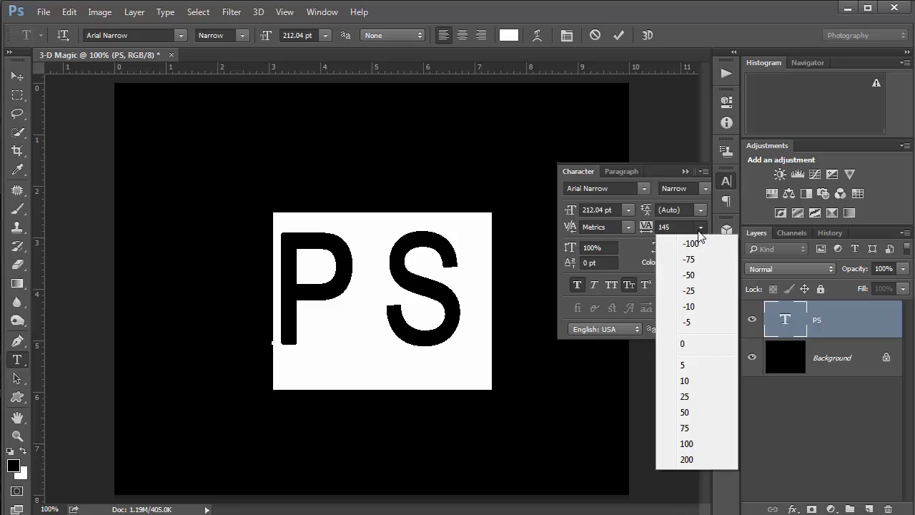
click(700, 396)
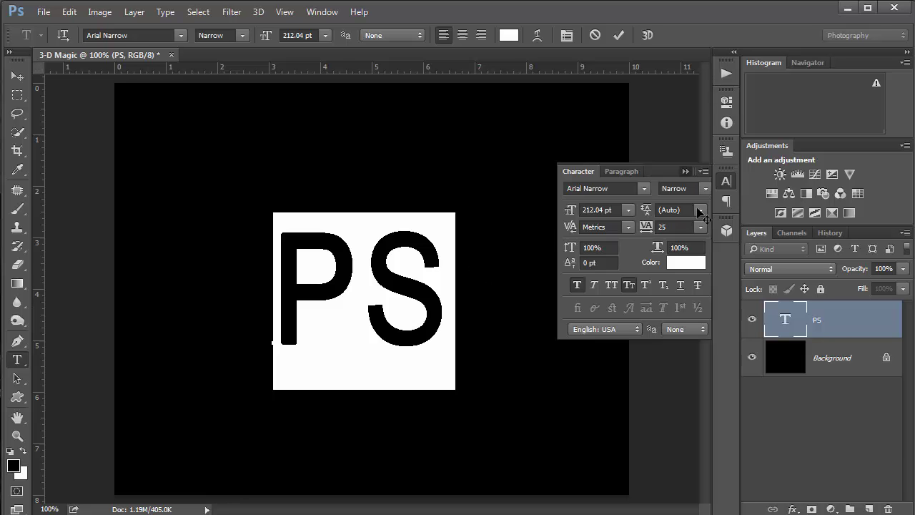
click(687, 172)
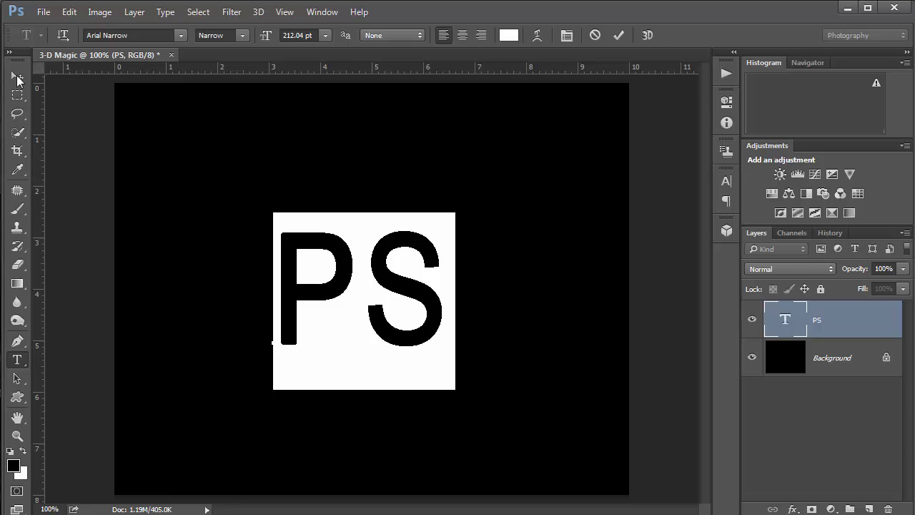
click(620, 36)
key(v)
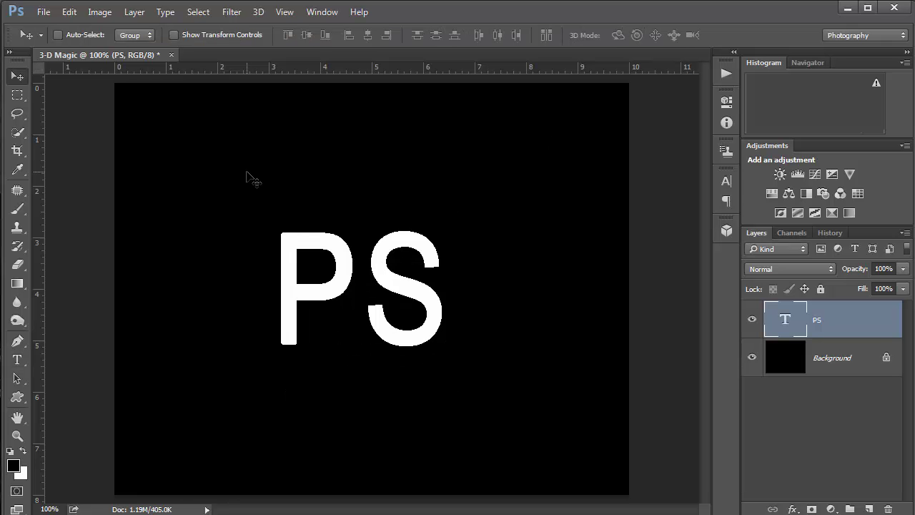
Align the tightened PS text to the canvas's horizontal center using a full selection, and deselect
key(ctrl+a)
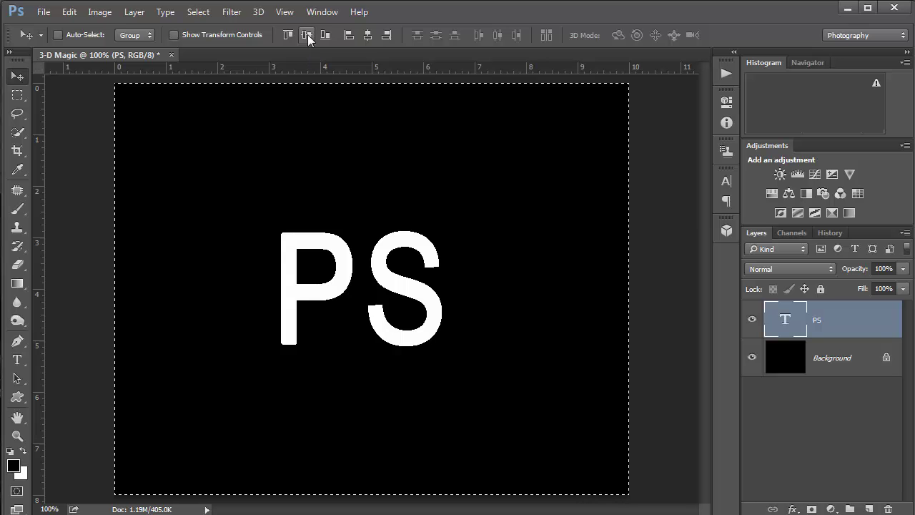
click(367, 35)
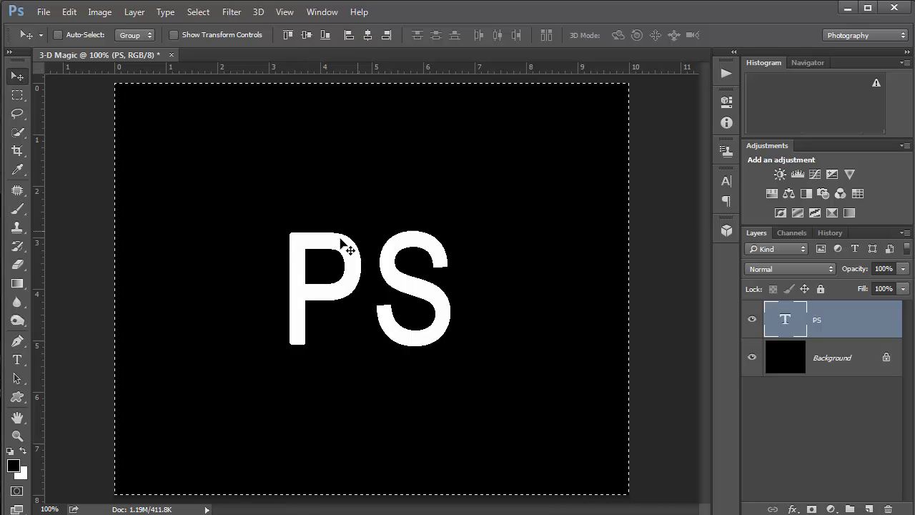
key(ctrl+d)
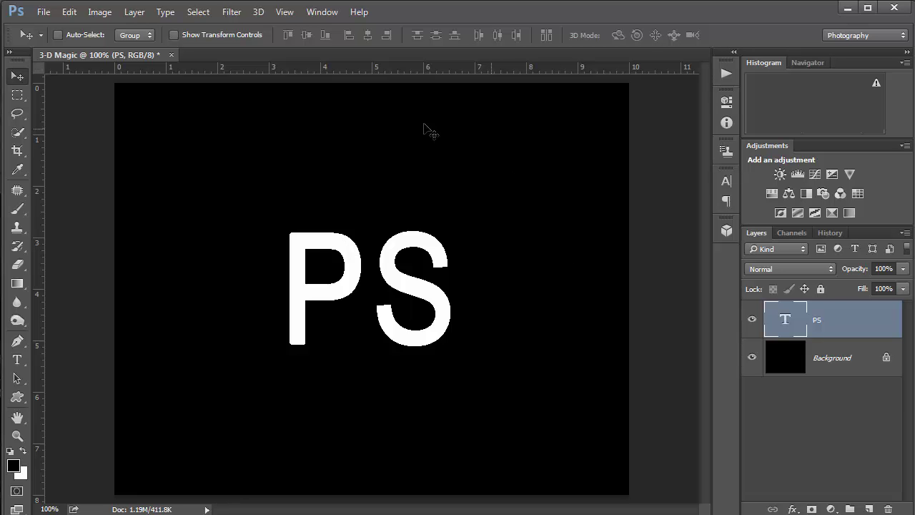
Create a 3D extrusion from the PS layer in the 3D workspace, and check its entry in the layer stack
click(259, 13)
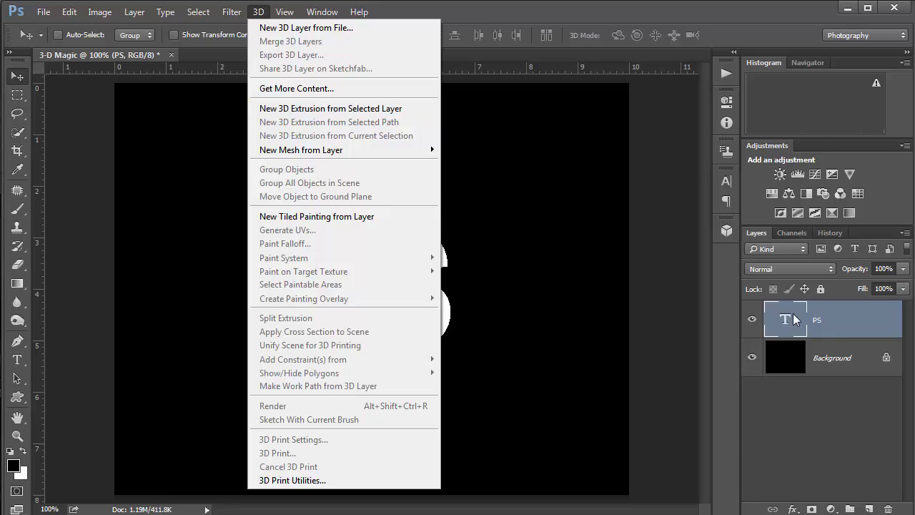
click(351, 108)
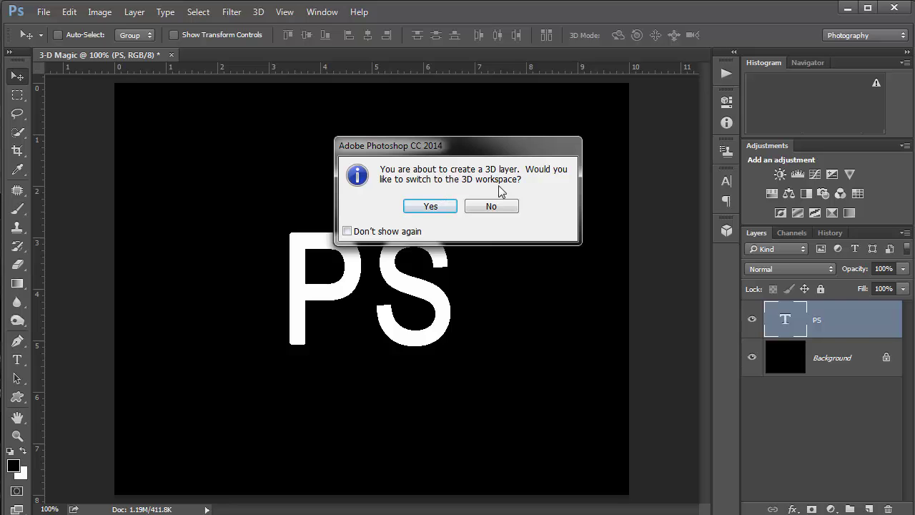
click(431, 206)
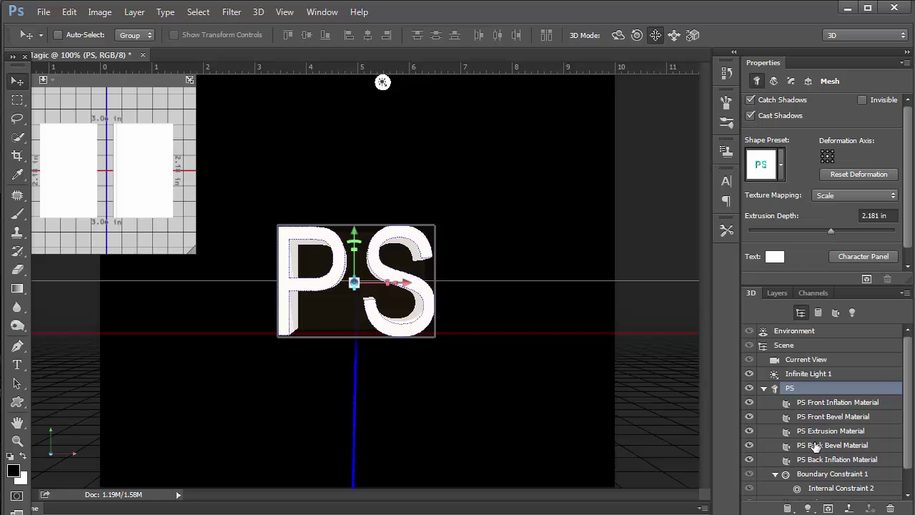
click(778, 293)
click(817, 294)
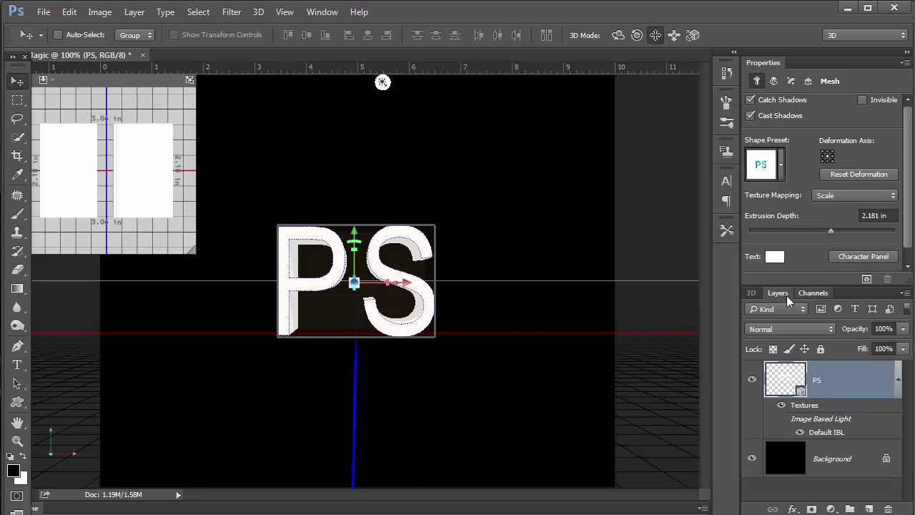
click(749, 294)
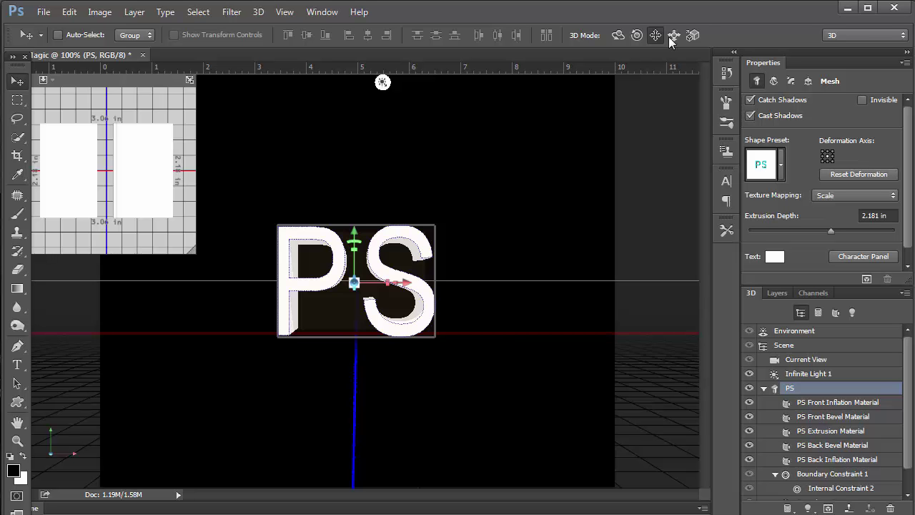
Move the 3D PS lettering closer along the Z axis, and slide it slightly forward and to the right
click(621, 38)
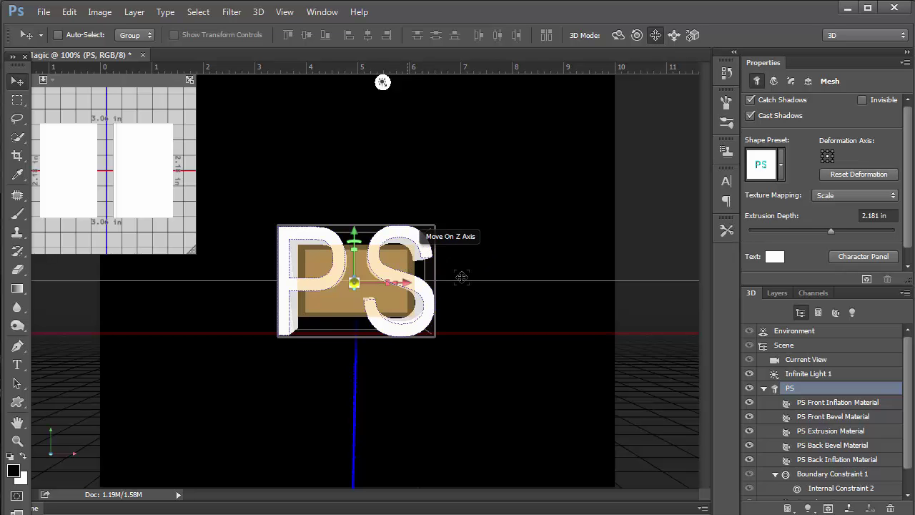
click(420, 245)
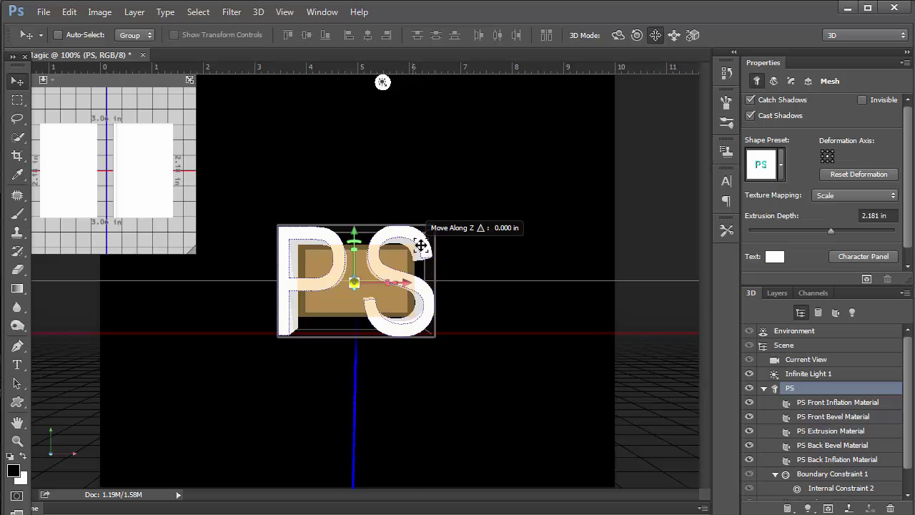
drag(420, 245, 491, 279)
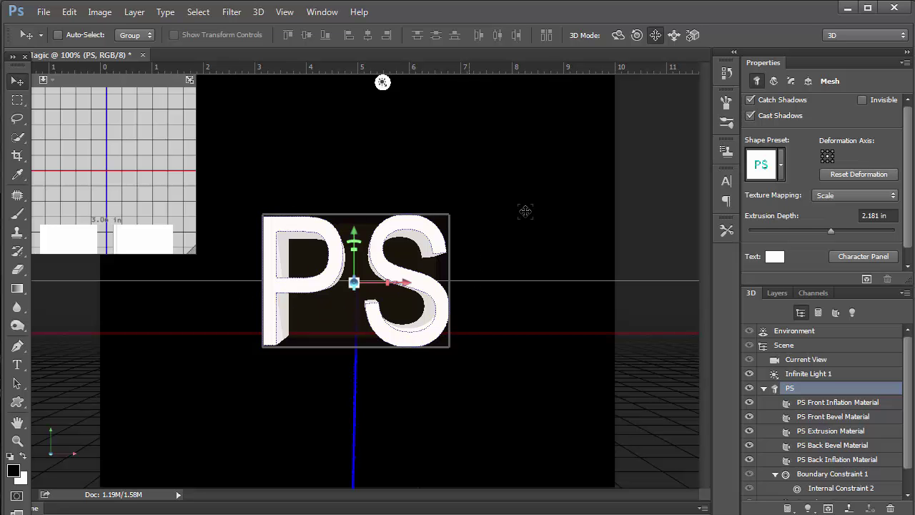
click(674, 35)
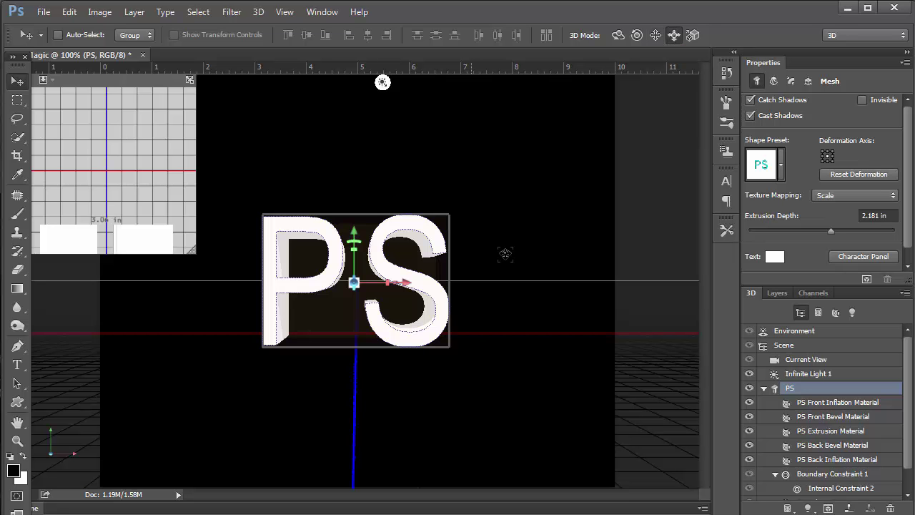
drag(505, 254, 472, 269)
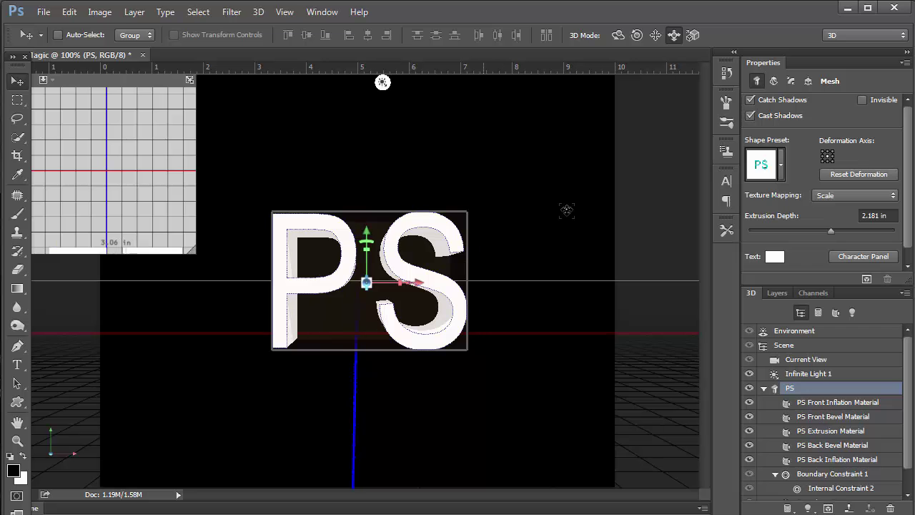
Roll the 3D PS lettering slightly clockwise and rotate it to expose the letters' extruded sides
click(637, 36)
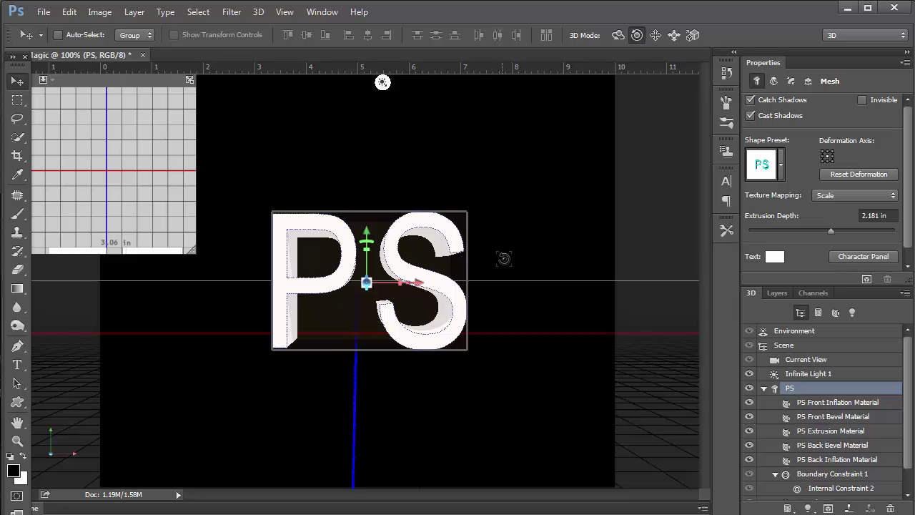
mouse_move(504, 258)
mouse_down()
mouse_move(506, 303)
mouse_move(504, 213)
mouse_move(515, 265)
mouse_up()
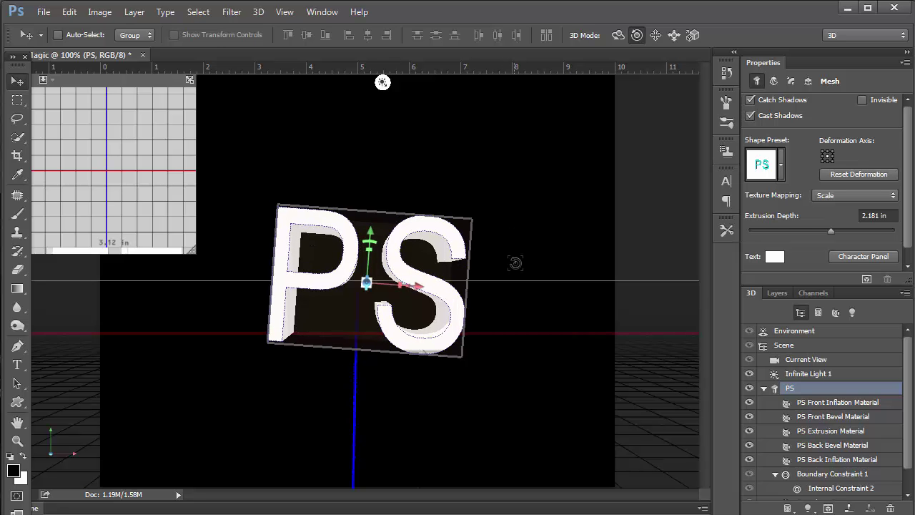
click(619, 37)
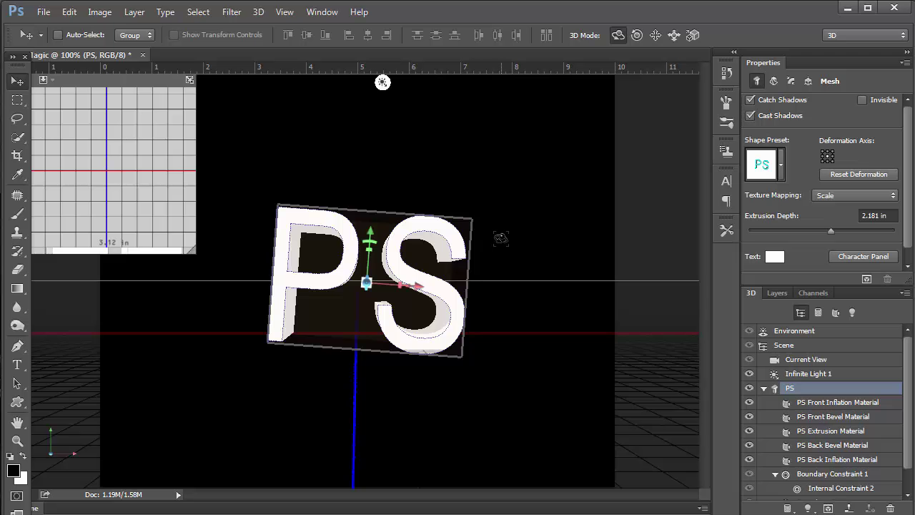
mouse_move(506, 241)
mouse_down()
mouse_move(521, 245)
mouse_move(505, 248)
mouse_move(503, 232)
mouse_move(457, 257)
mouse_move(496, 257)
mouse_move(515, 246)
mouse_move(531, 255)
mouse_move(520, 261)
mouse_move(519, 252)
mouse_up()
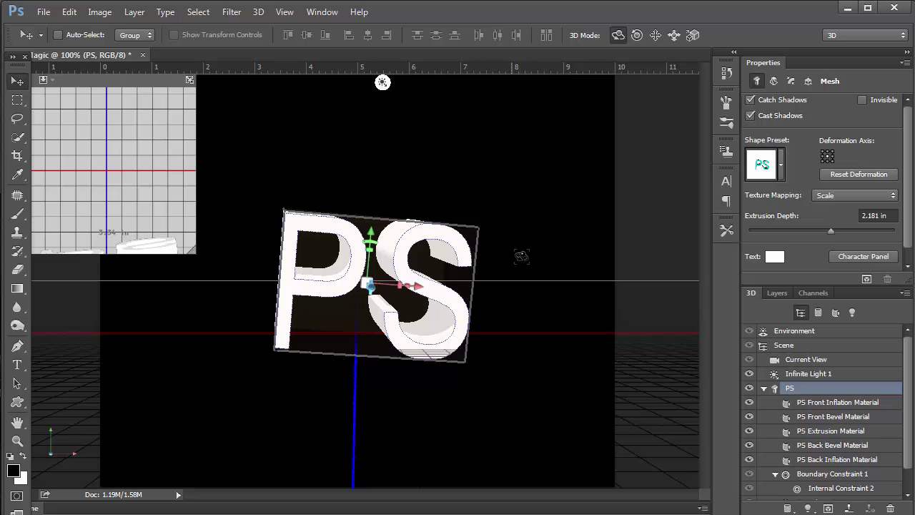
drag(521, 255, 514, 255)
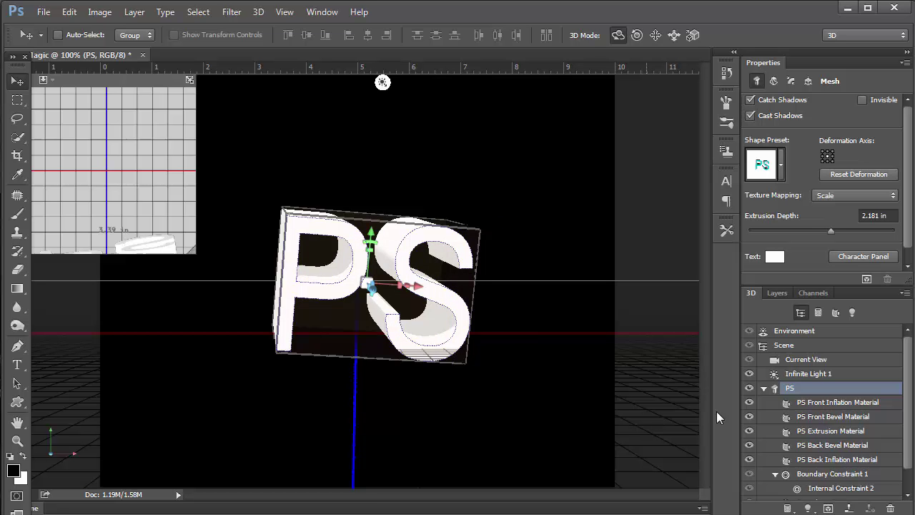
Try several shape presets on the PS mesh, including tapered and bent ones, and apply the first preset
click(781, 166)
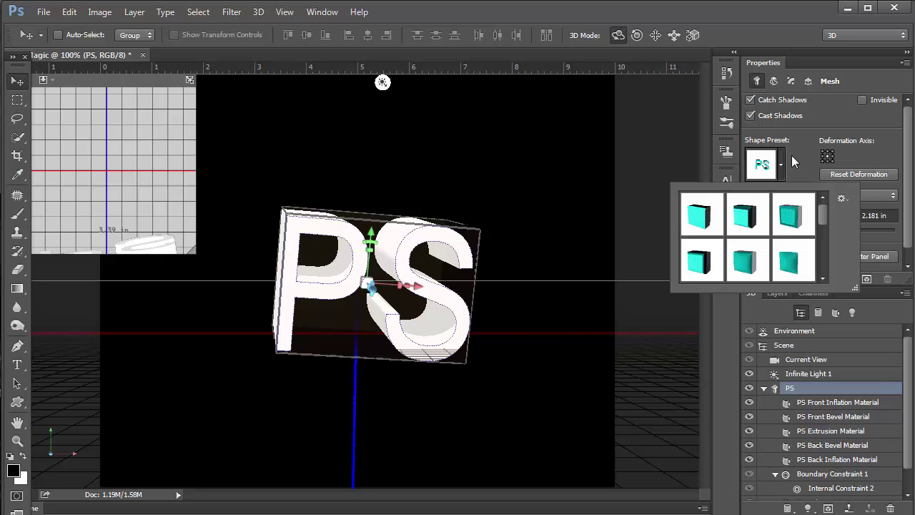
click(789, 222)
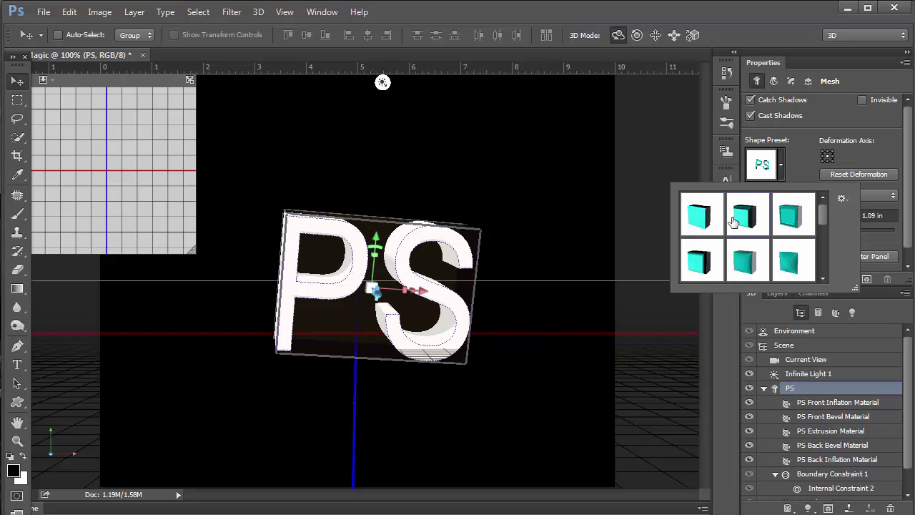
click(785, 225)
drag(820, 211, 817, 231)
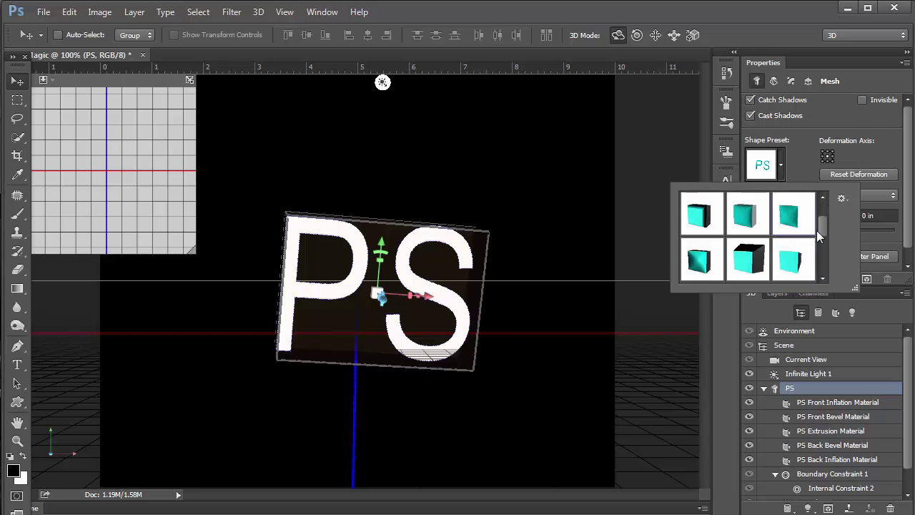
click(758, 239)
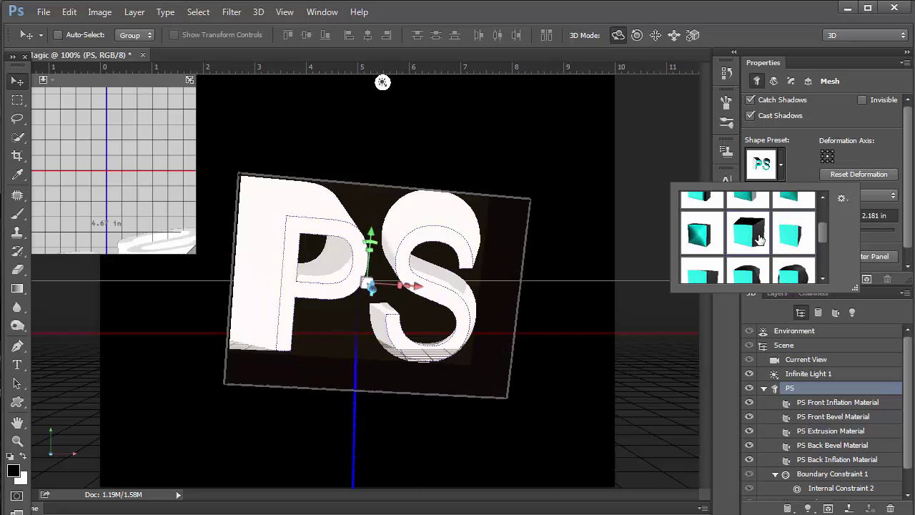
click(787, 238)
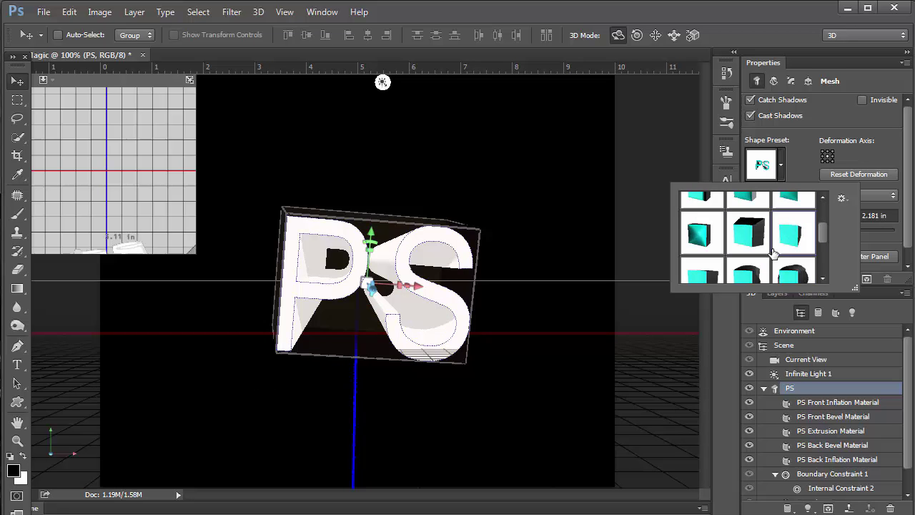
click(790, 276)
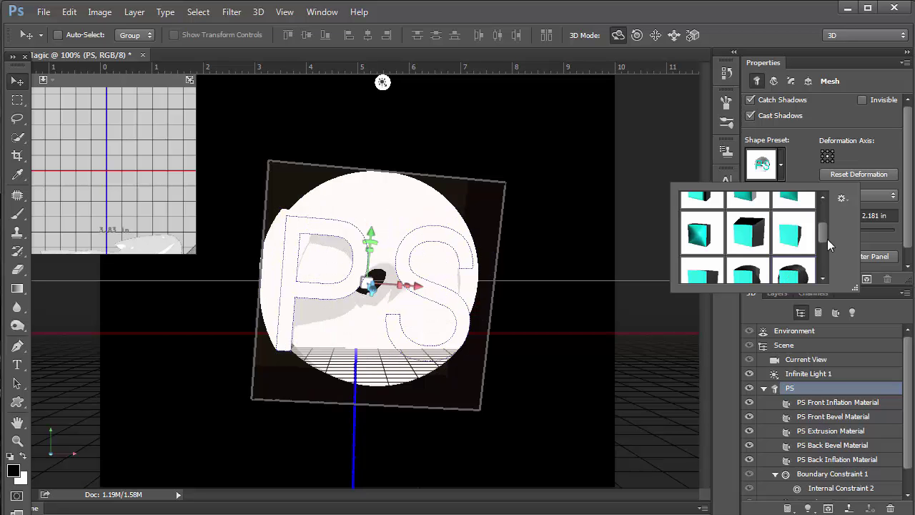
scroll(822, 233, up, 1)
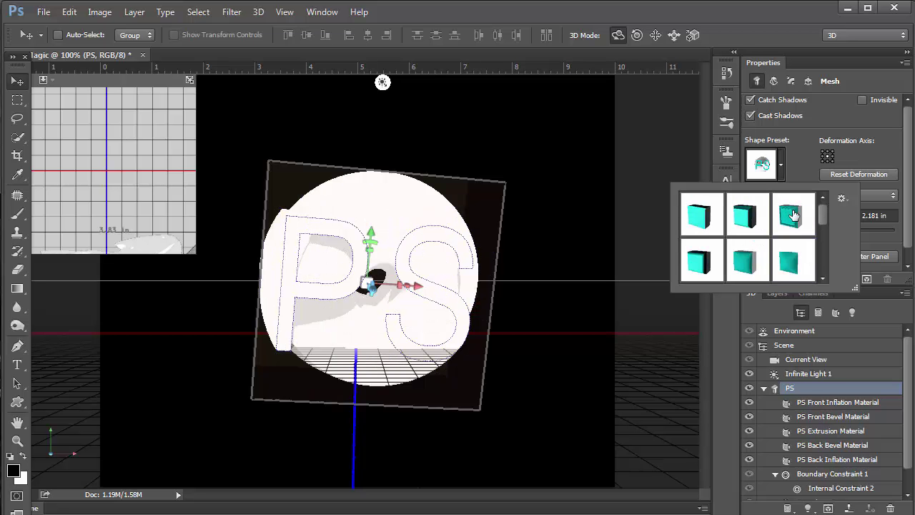
click(696, 225)
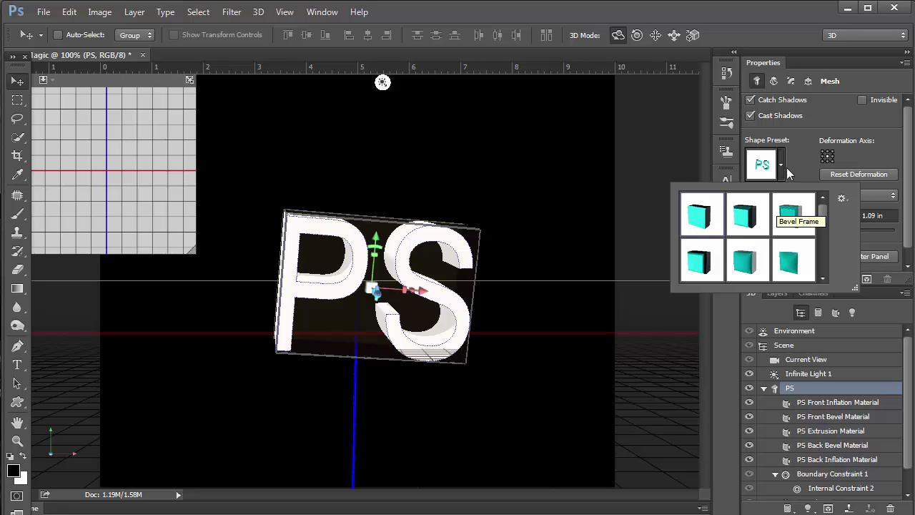
click(790, 160)
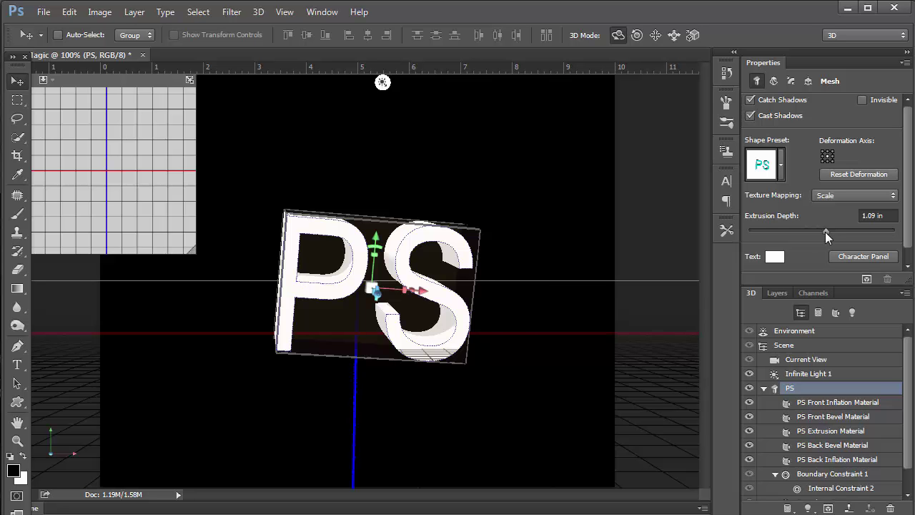
Set the PS mesh's extrusion depth to -1.531 in and rotate the lettering to expose more of its side faces
drag(826, 232, 815, 232)
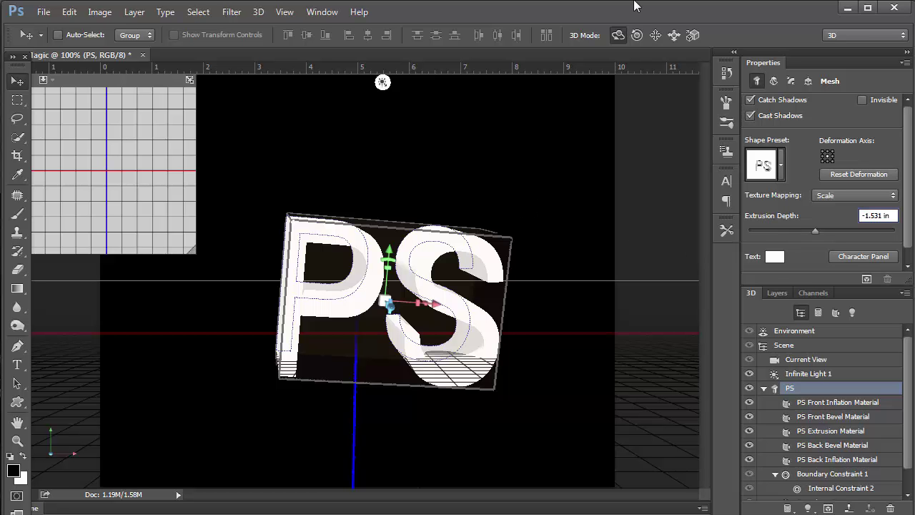
mouse_move(520, 211)
mouse_down()
mouse_move(530, 212)
mouse_move(484, 174)
mouse_move(532, 188)
mouse_move(531, 197)
mouse_up()
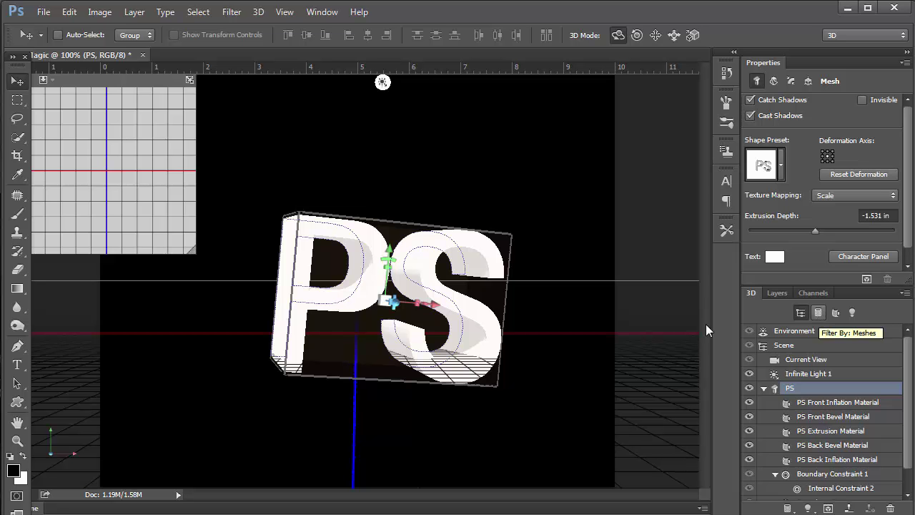
Set the shine of the PS Front Inflation Material to 26%
click(821, 406)
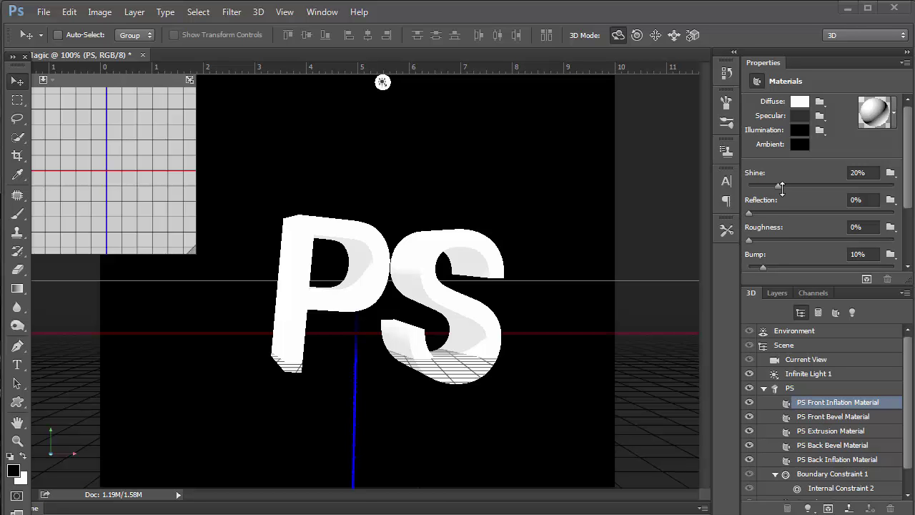
drag(779, 186, 786, 188)
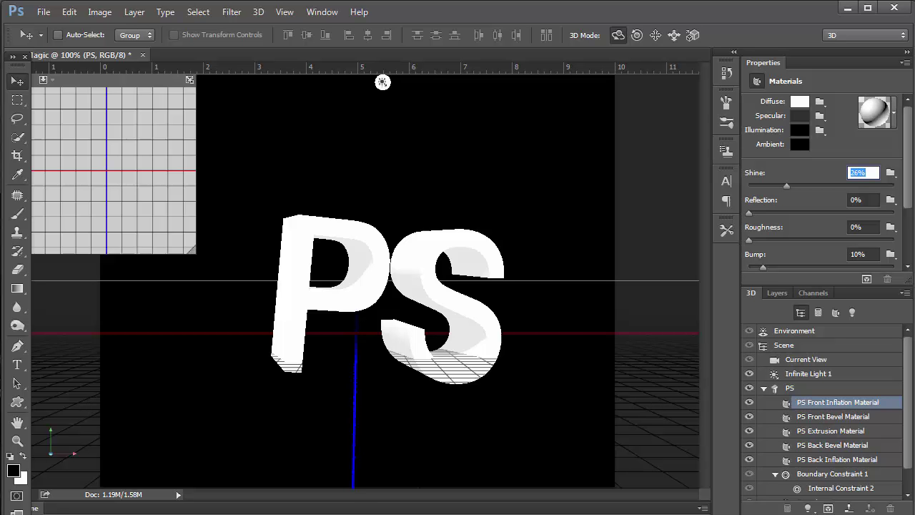
Redirect Infinite Light 1 across the PS lettering, with intensity at 13% and shadow softness at 20%
click(814, 373)
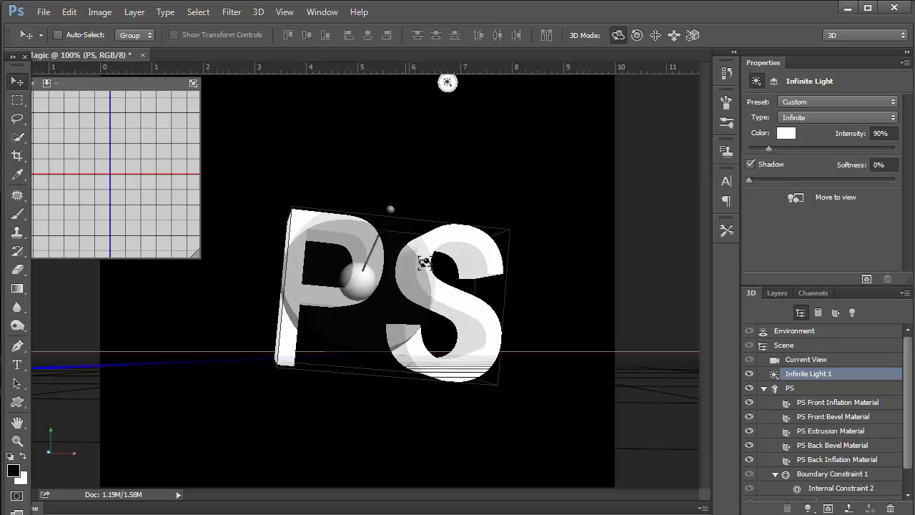
drag(425, 263, 384, 279)
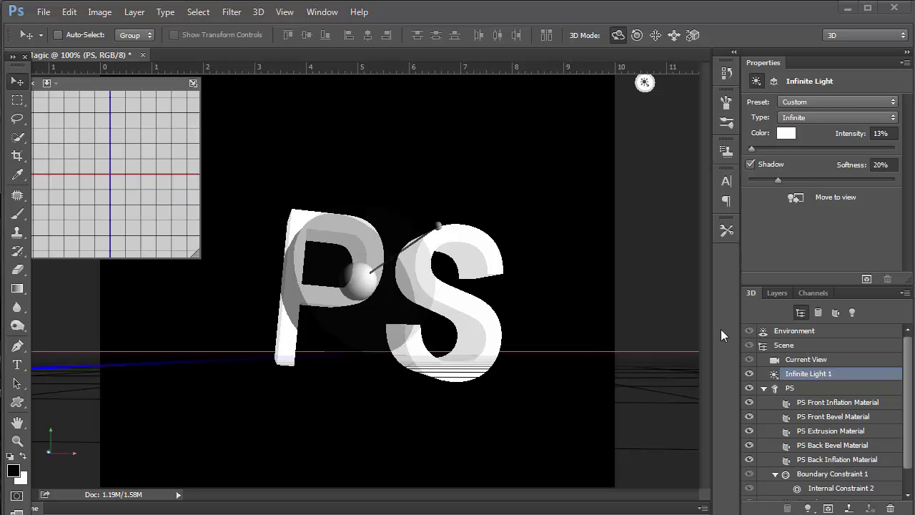
Add a blank layer and place it between the 3D PS layer and the Background
click(783, 292)
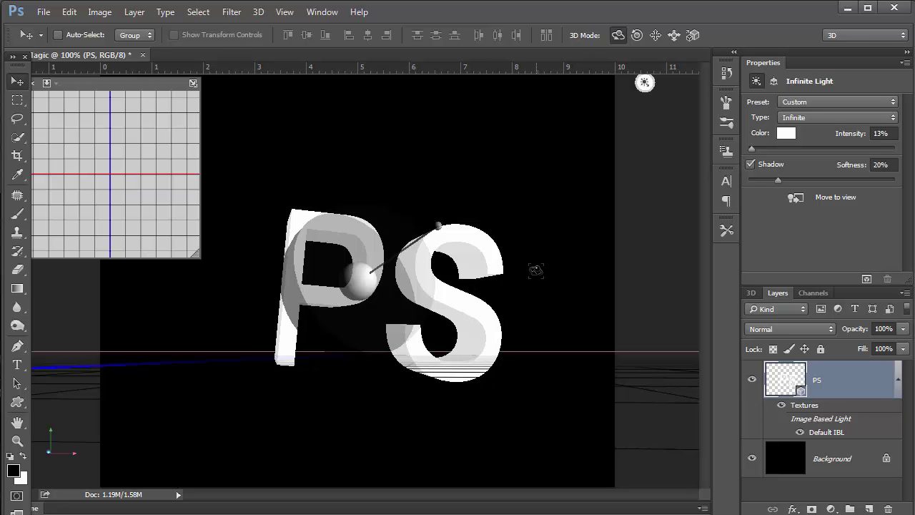
click(867, 509)
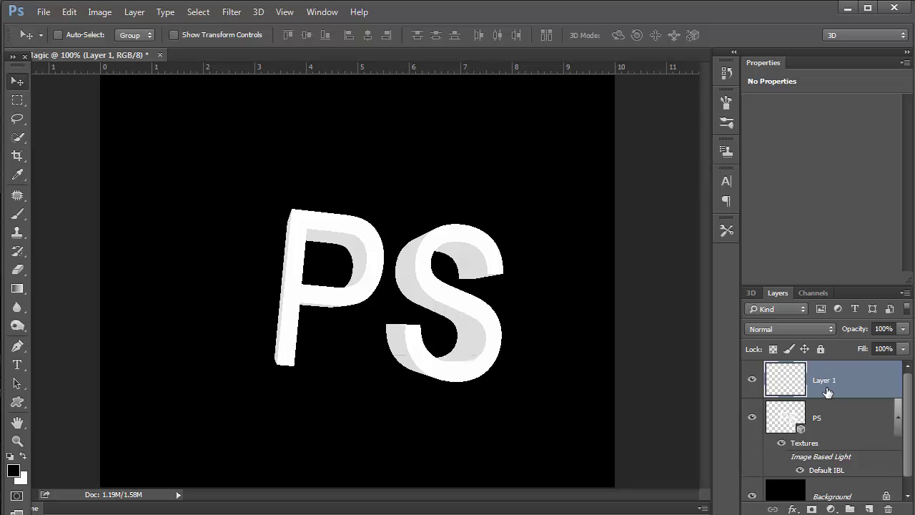
drag(825, 390, 849, 480)
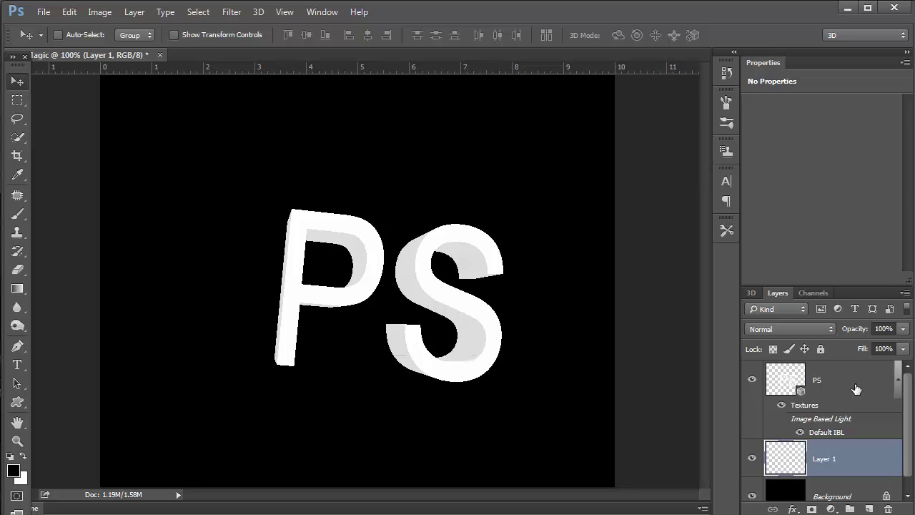
Merge the 3D PS layer with the blank Layer 1 into one regular layer
click(781, 386)
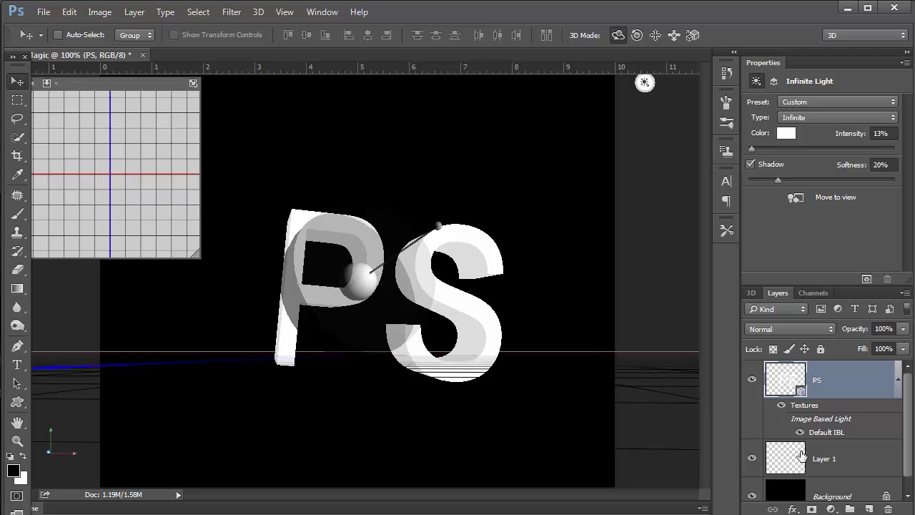
shift+click(800, 461)
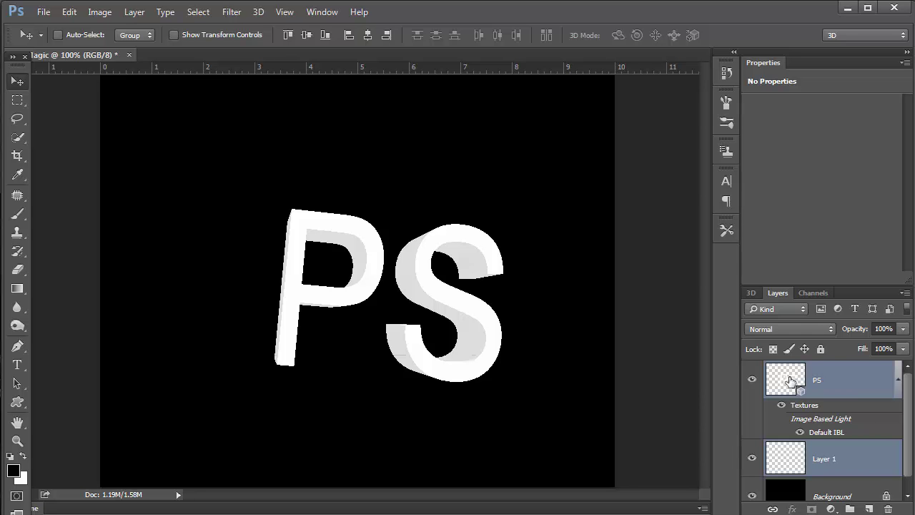
key(ctrl+e)
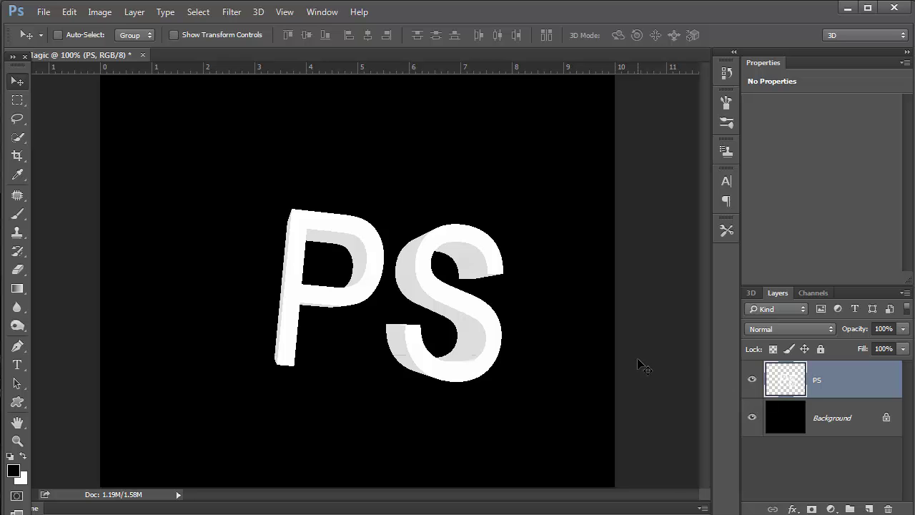
Select the merged PS layer and move its lettering around the canvas, and undo the moves and the merge
click(834, 413)
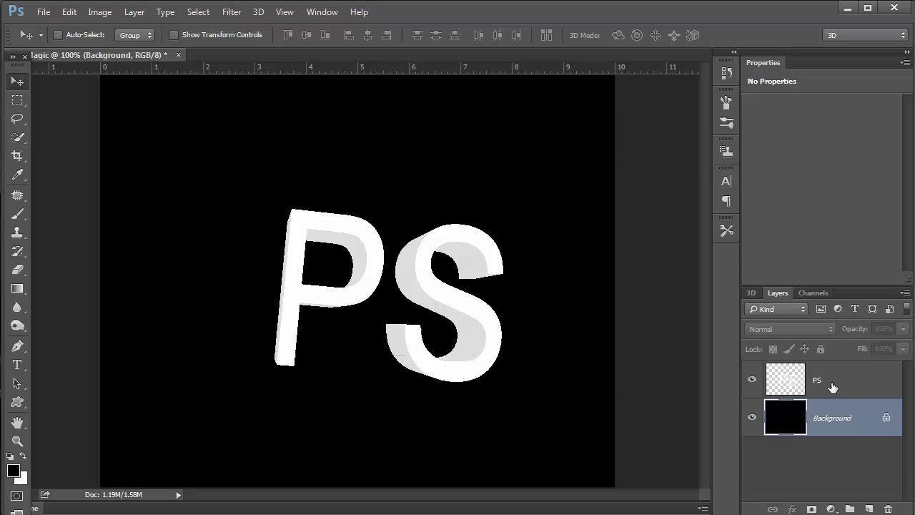
click(832, 382)
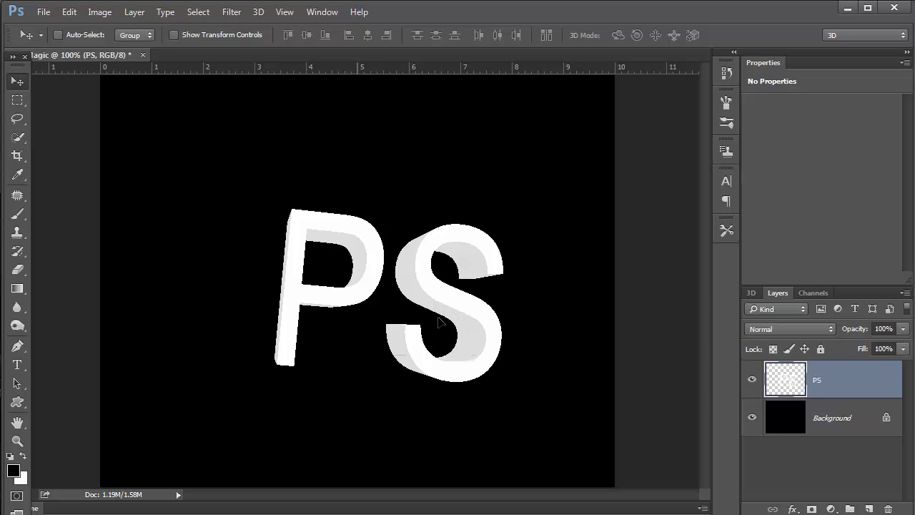
drag(440, 322, 466, 378)
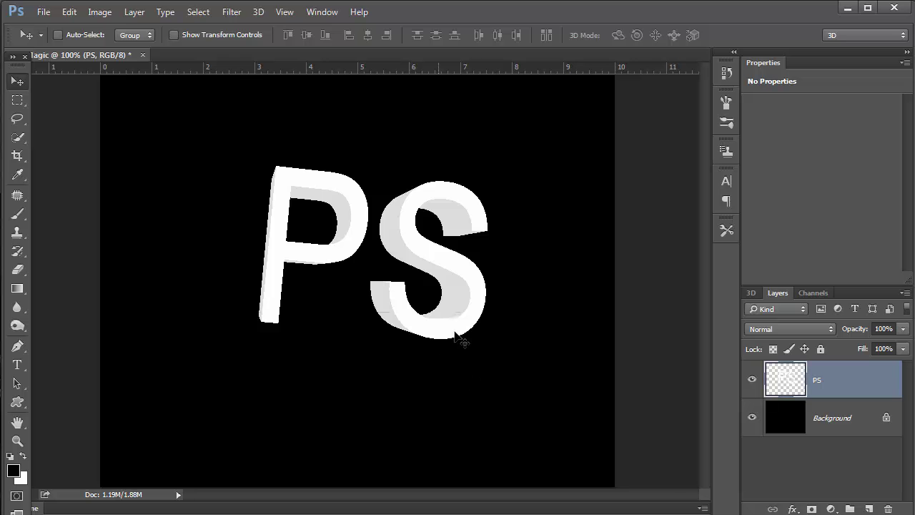
drag(427, 286, 549, 422)
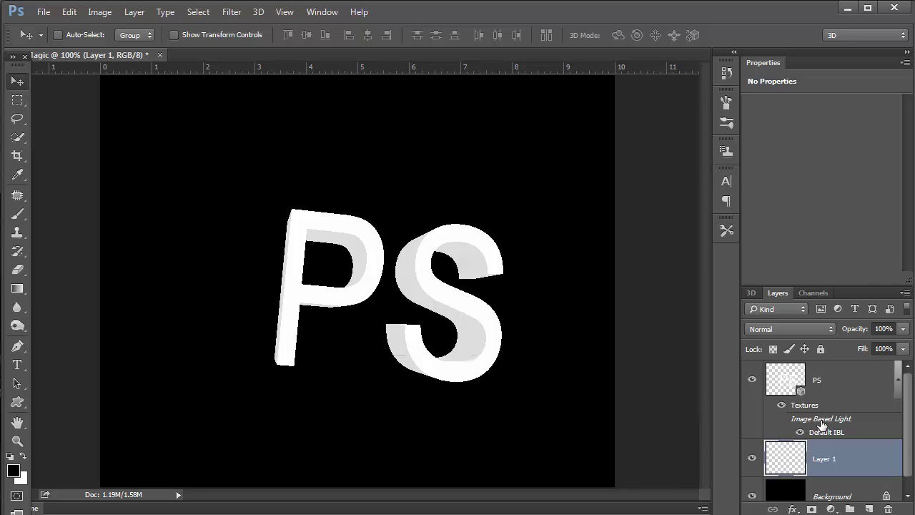
Change the infinite light of the 3D PS layer to a saturated red with 91% saturation, 87% brightness and +0.36 stops intensity
click(821, 425)
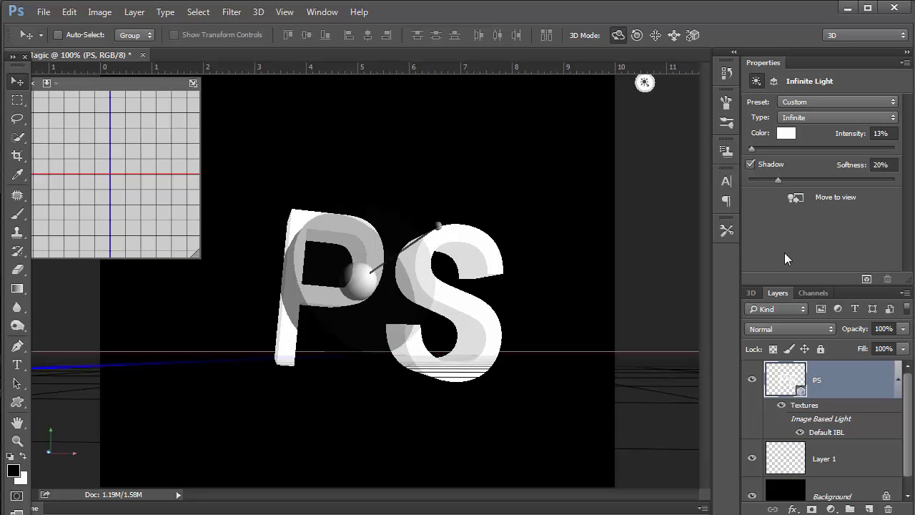
click(787, 133)
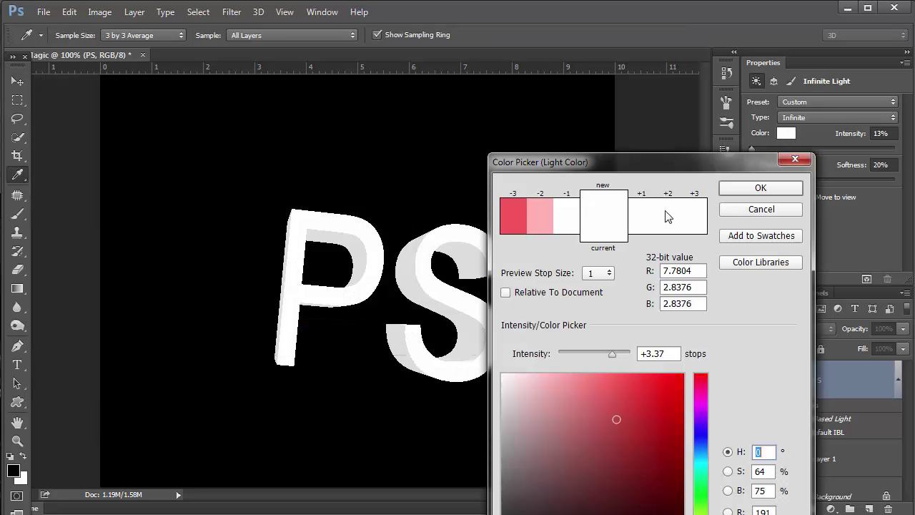
click(520, 215)
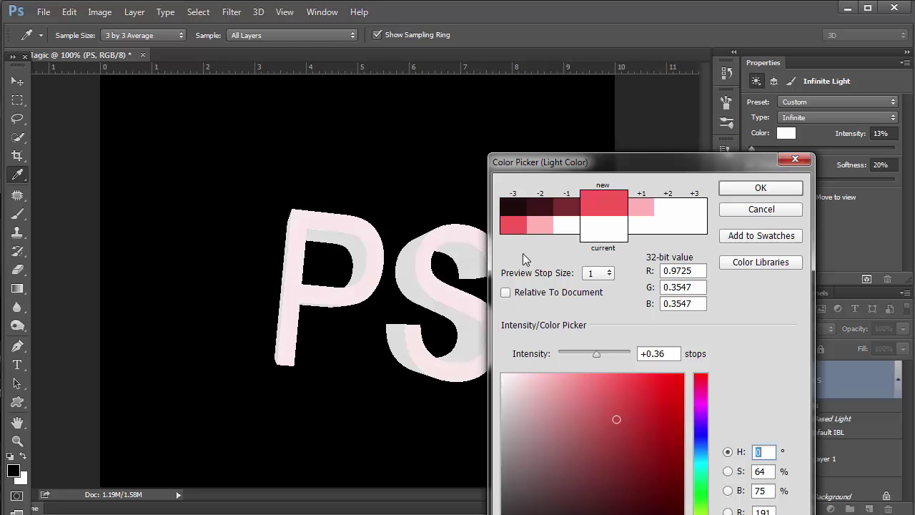
click(667, 397)
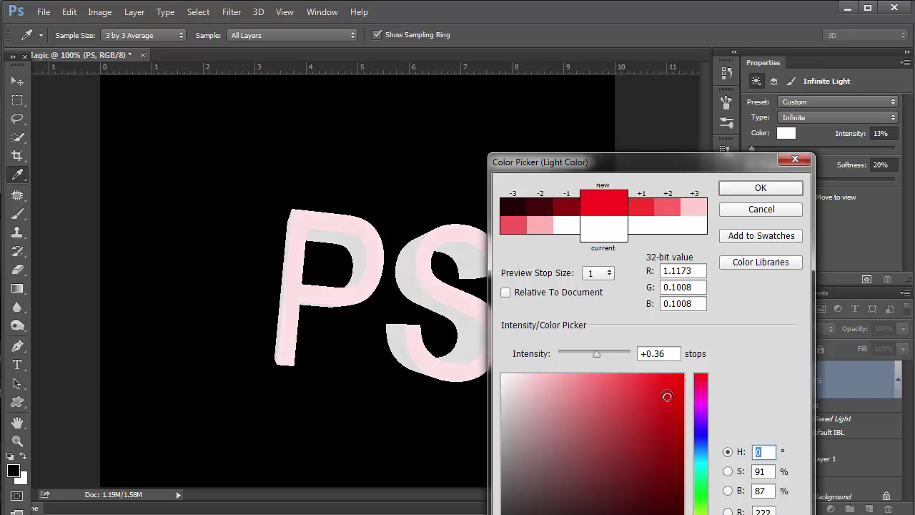
click(761, 188)
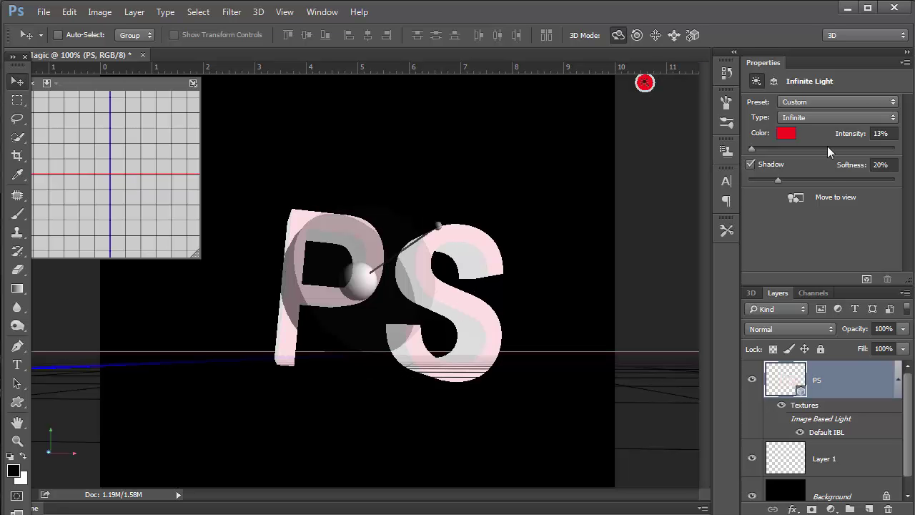
Set the red light's intensity to 333% and shadow softness to 40%, and hide the PS layer's textures and Default IBL
click(808, 179)
click(809, 148)
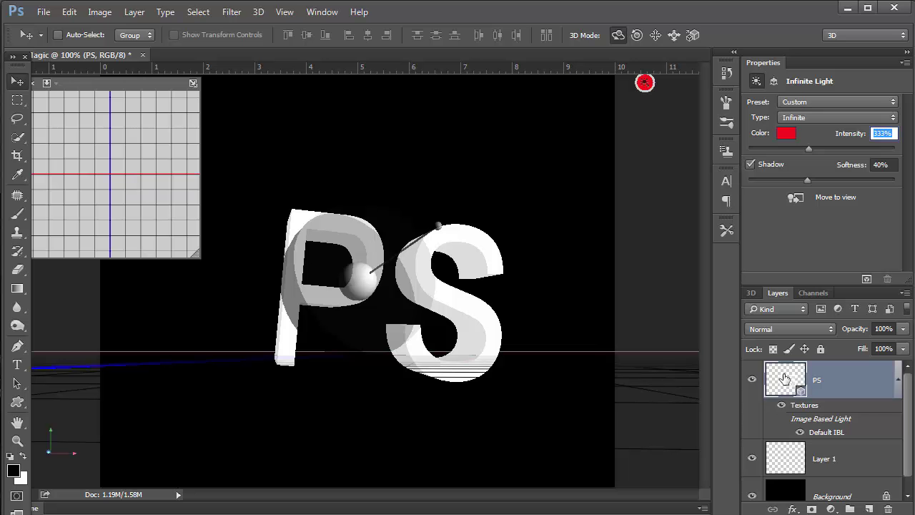
key(Return)
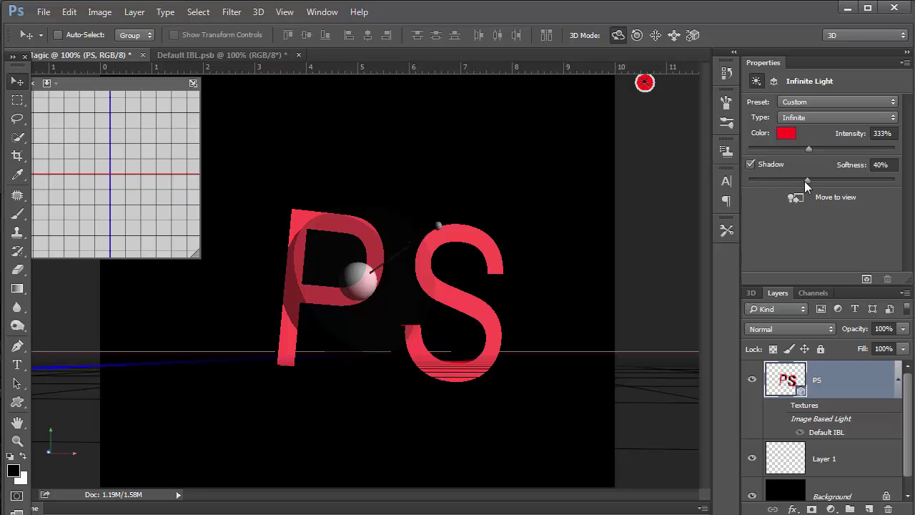
Set the red light's shadow softness to 20% and redirect the light toward the upper middle of the PS lettering
drag(804, 181, 851, 180)
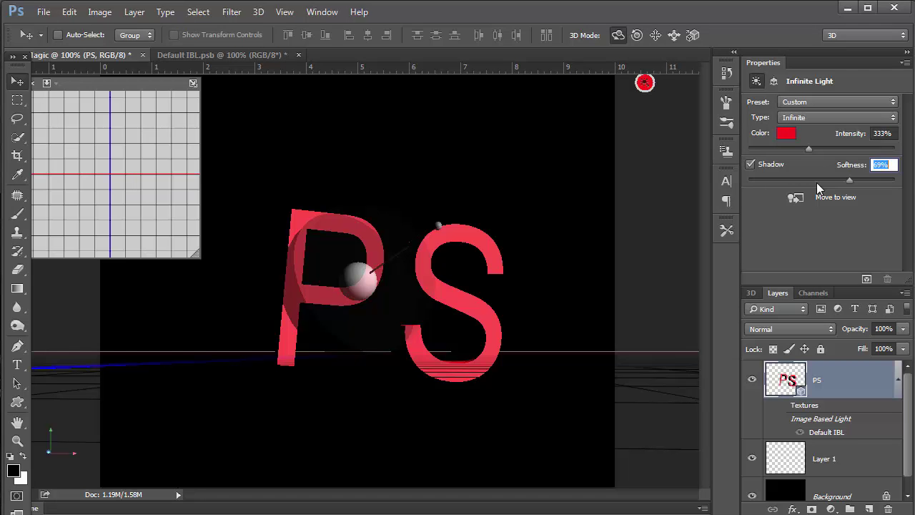
click(780, 179)
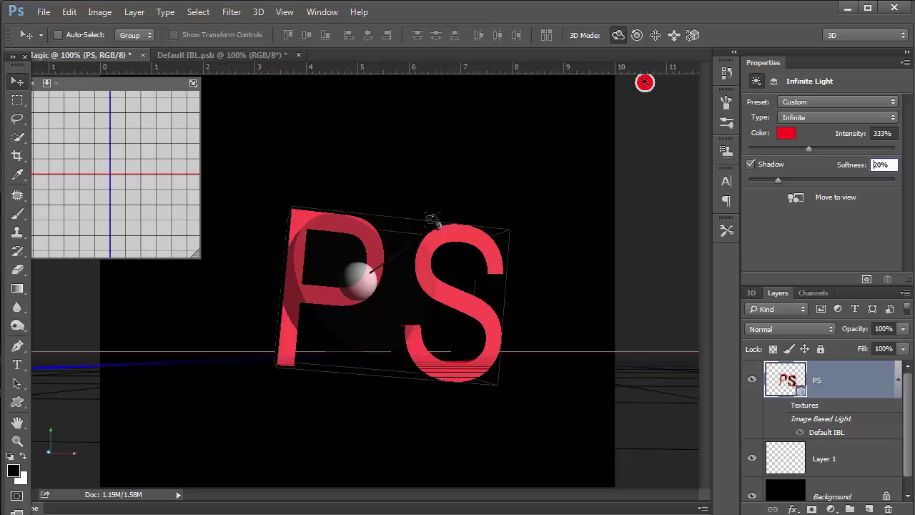
mouse_move(440, 229)
mouse_down()
mouse_move(435, 221)
mouse_move(395, 279)
mouse_move(371, 271)
mouse_move(527, 231)
mouse_move(494, 229)
mouse_move(517, 255)
mouse_move(505, 274)
mouse_move(495, 245)
mouse_move(452, 249)
mouse_move(475, 249)
mouse_move(459, 248)
mouse_move(458, 266)
mouse_move(400, 272)
mouse_move(371, 226)
mouse_move(403, 244)
mouse_move(468, 239)
mouse_up()
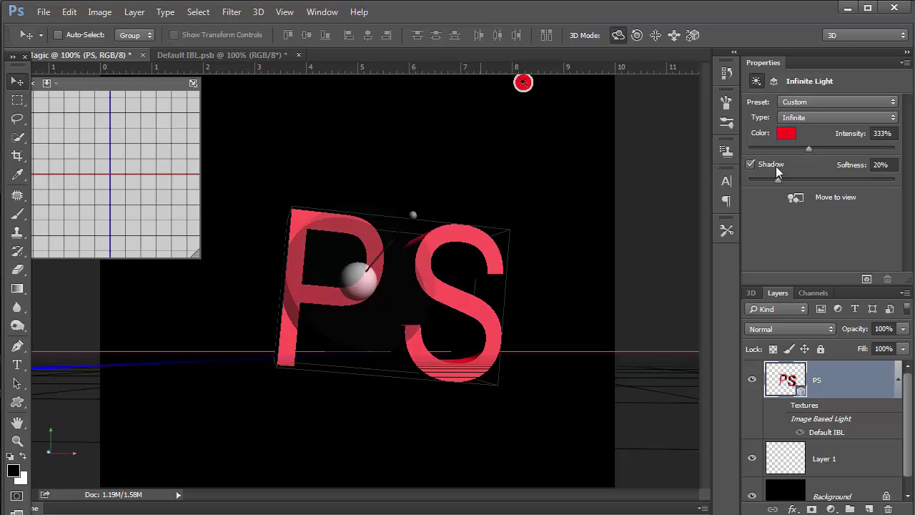
Change the infinite light's color to blue with a hue of 236° and redirect the light from the upper right of the PS lettering
click(787, 134)
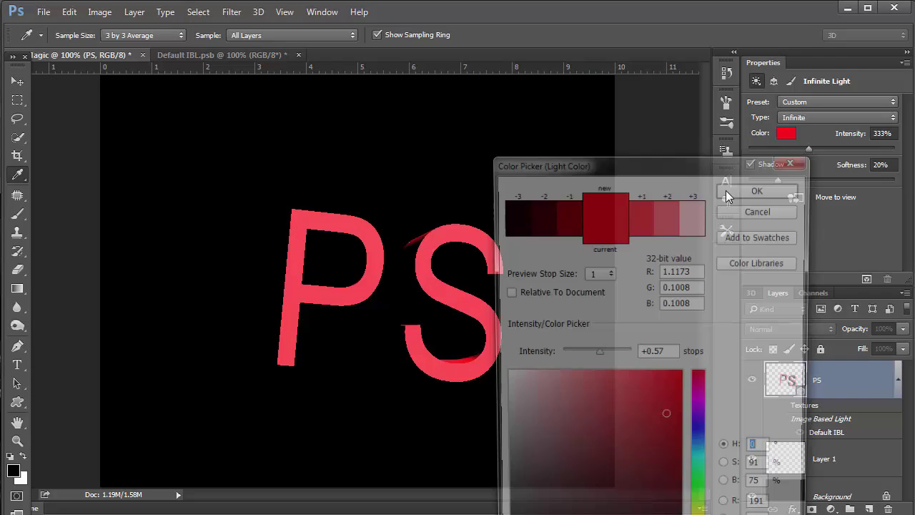
click(703, 436)
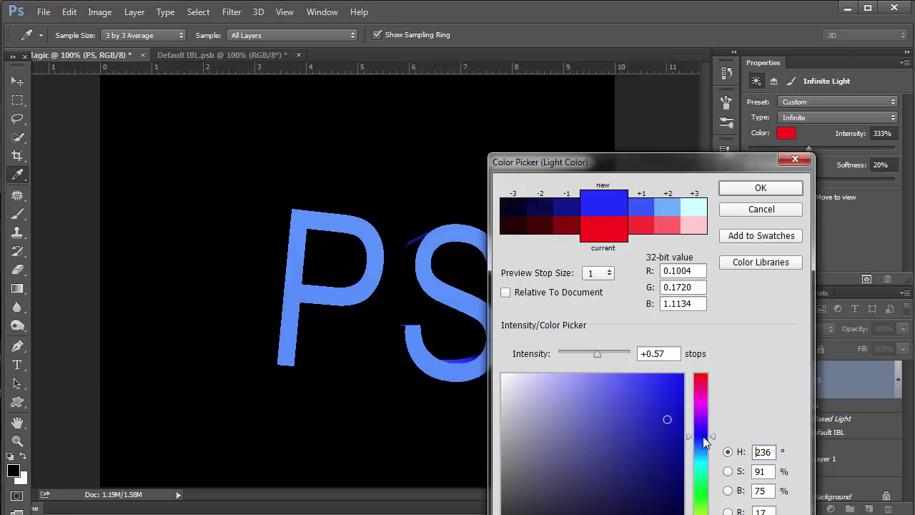
click(761, 189)
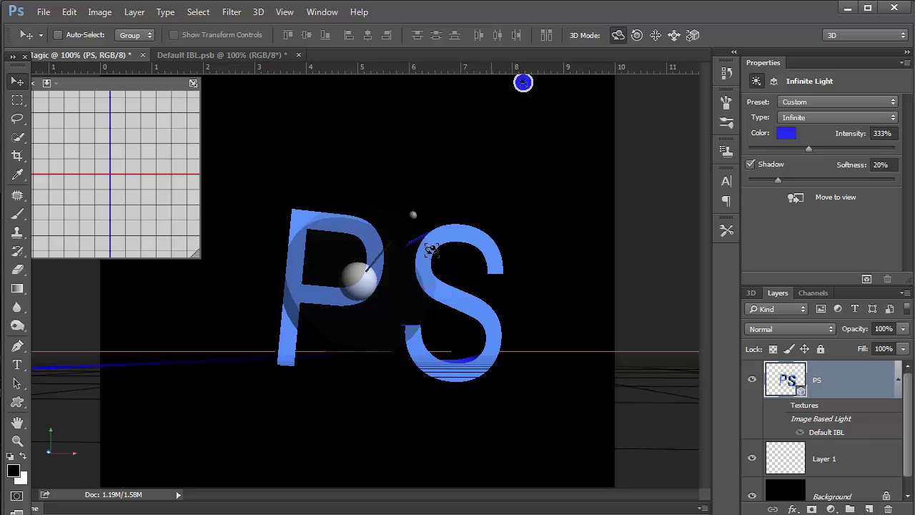
drag(418, 244, 470, 218)
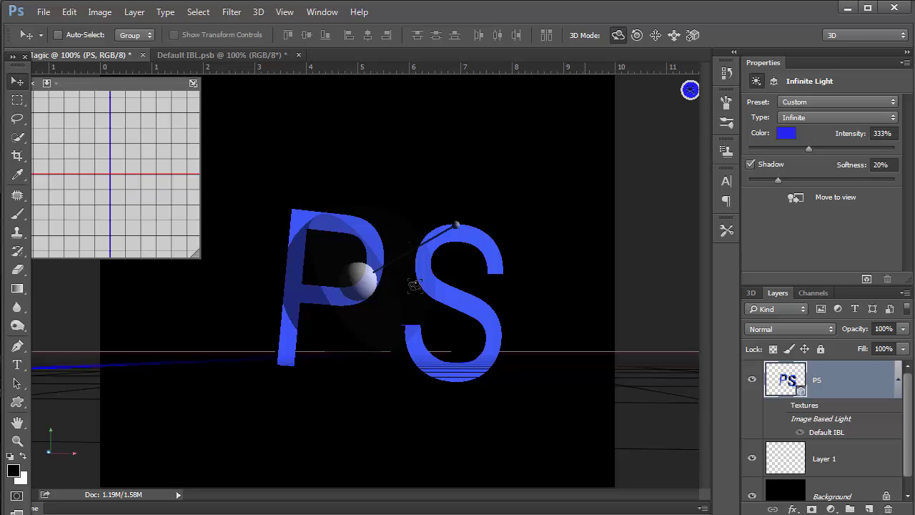
mouse_move(444, 224)
mouse_down()
mouse_move(436, 214)
mouse_move(409, 247)
mouse_move(436, 286)
mouse_move(419, 302)
mouse_move(364, 276)
mouse_move(427, 267)
mouse_up()
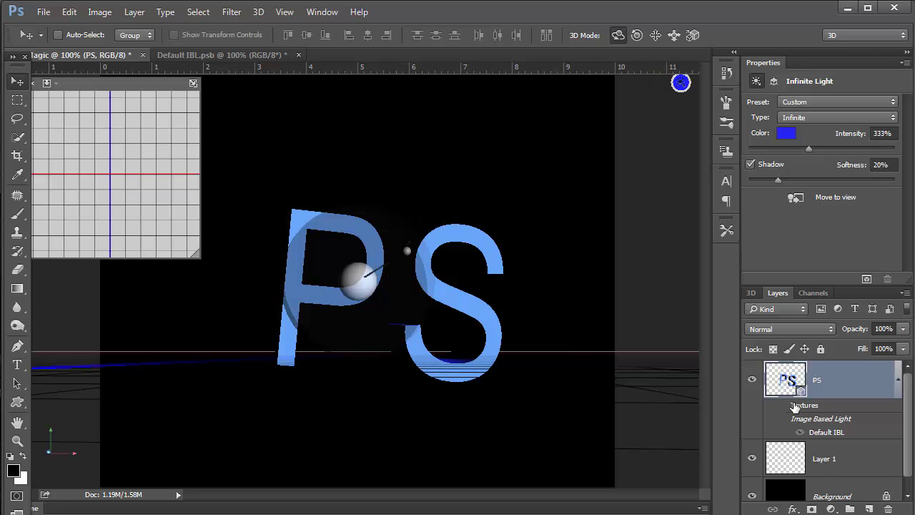
Preview the lettering without the 3D guides, reselect the PS layer's 3D light, and set its intensity to 559%
click(783, 464)
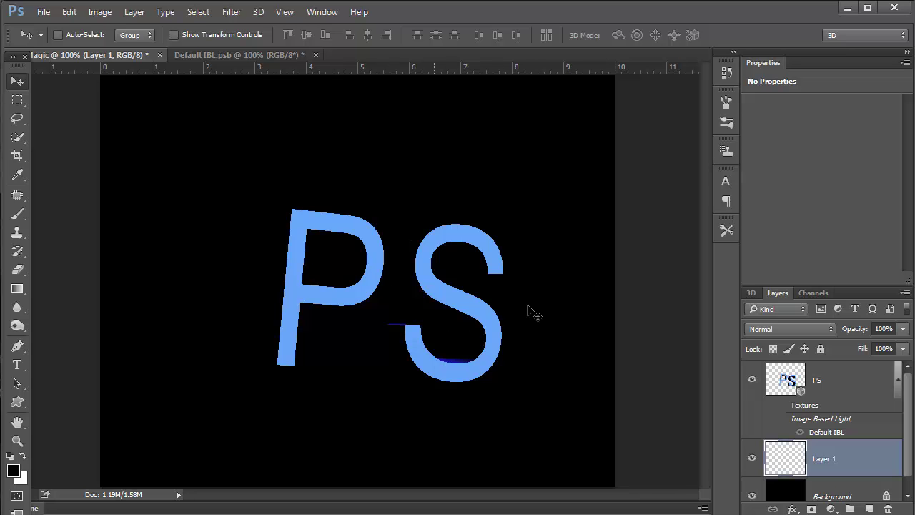
click(781, 405)
click(804, 409)
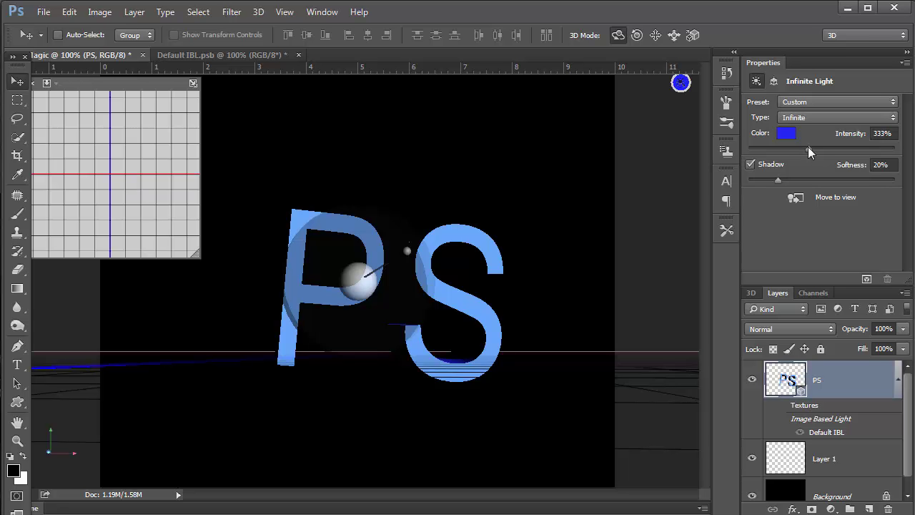
drag(803, 150, 842, 150)
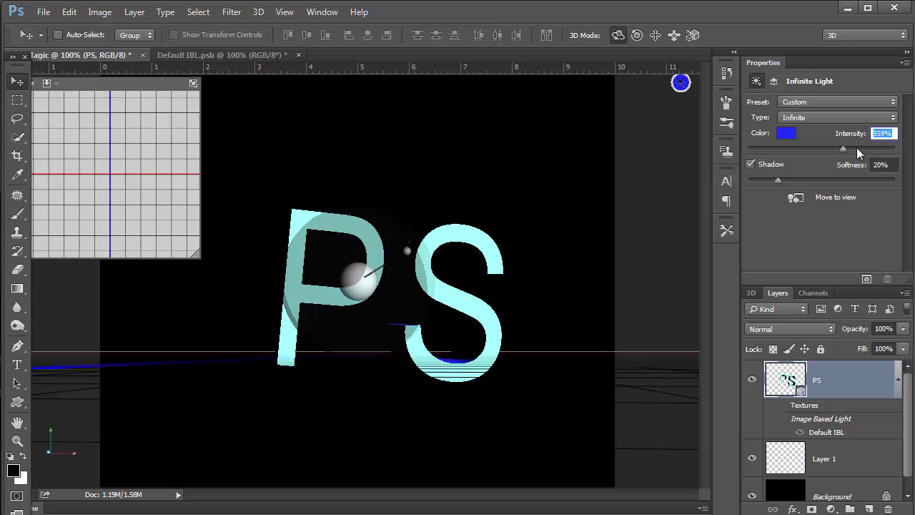
Try the Spot and Point types for the blue light and return it to Infinite
click(805, 120)
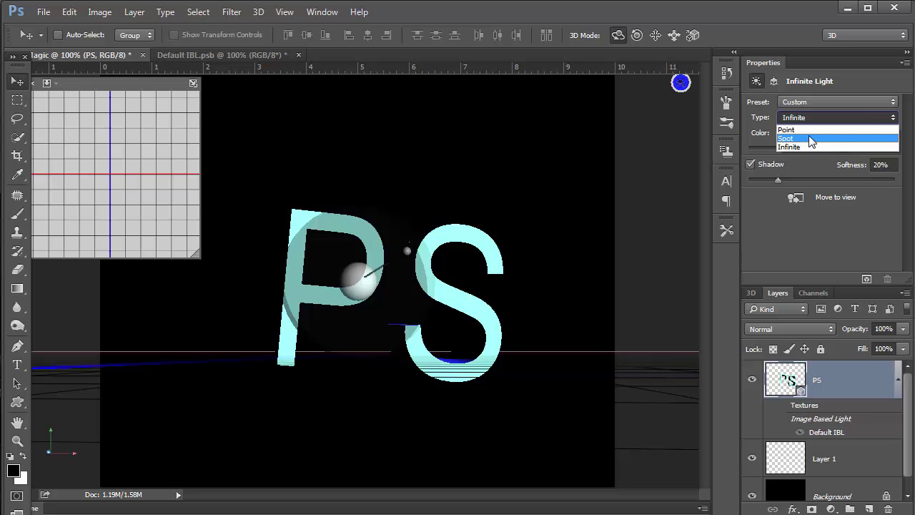
click(811, 138)
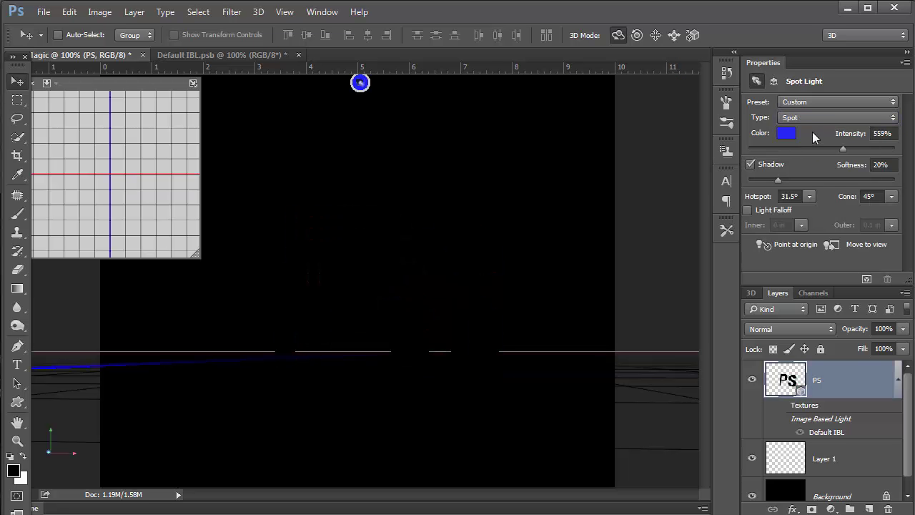
click(802, 118)
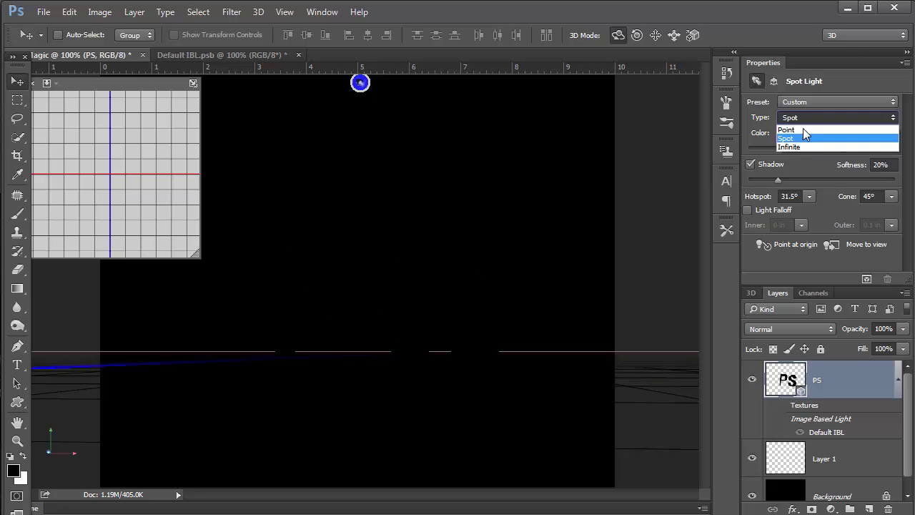
click(805, 132)
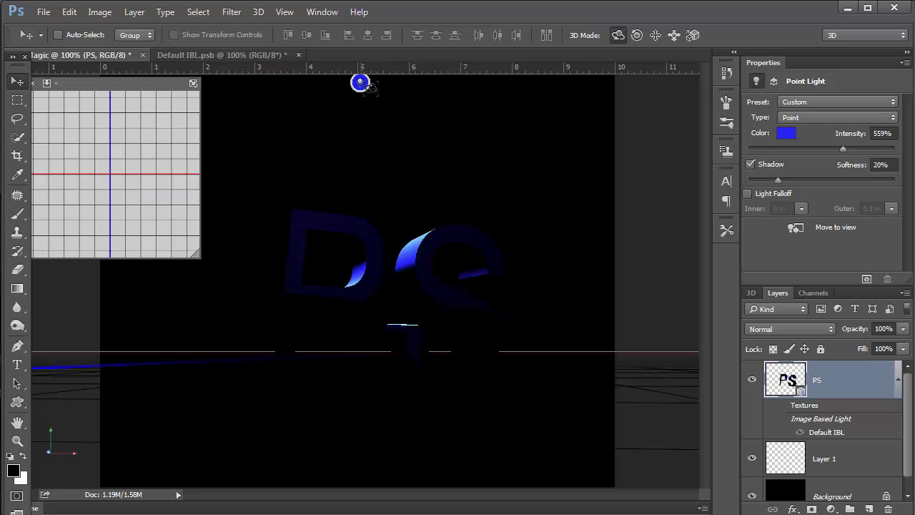
click(806, 116)
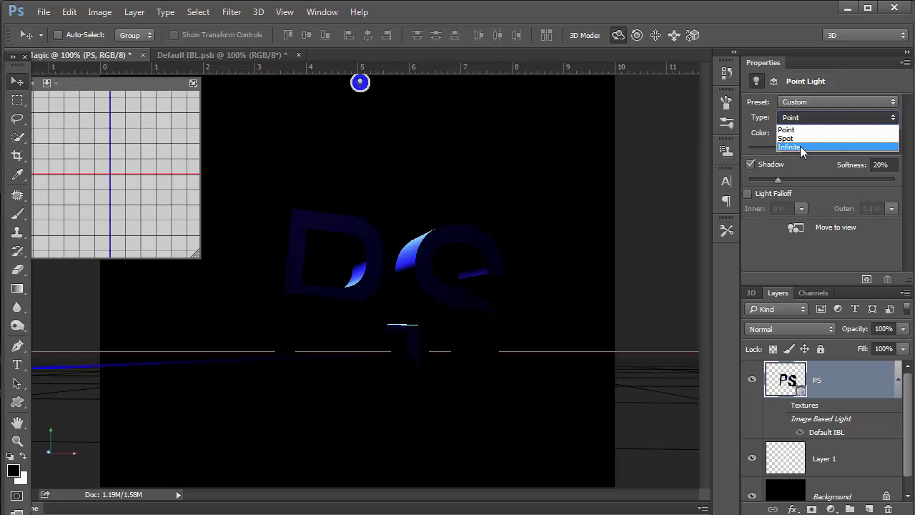
click(800, 147)
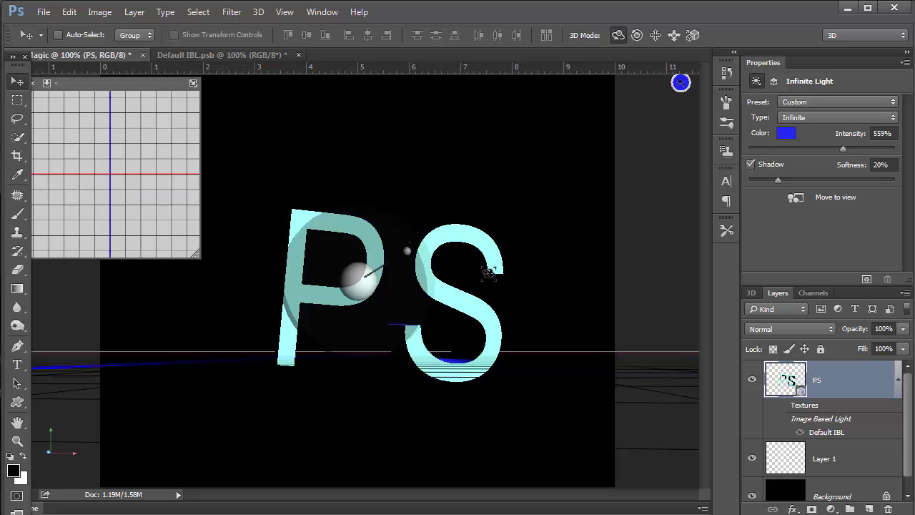
Rotate the blue infinite light's direction further upward over the PS lettering
drag(362, 281, 411, 240)
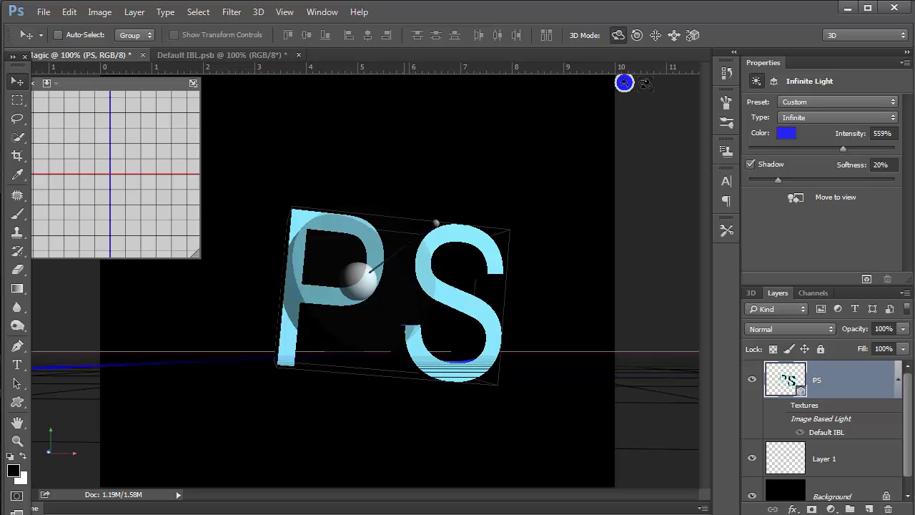
click(674, 35)
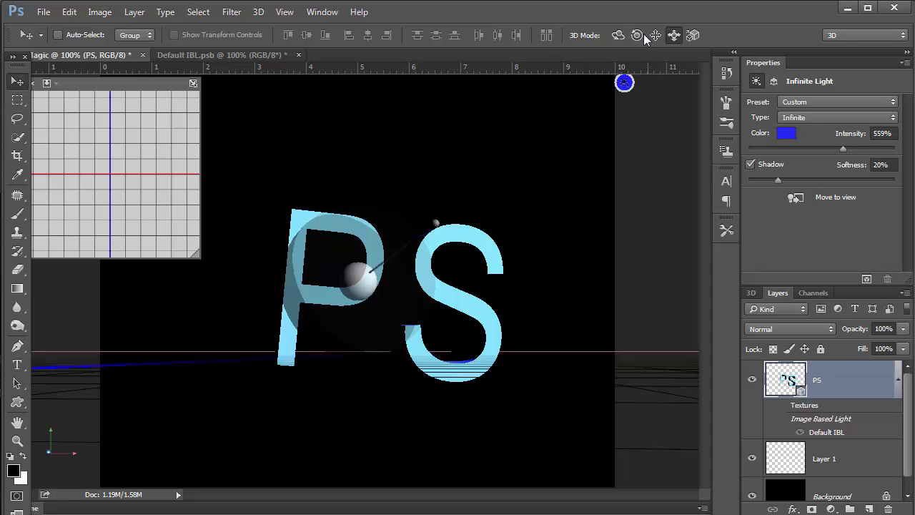
click(617, 35)
click(391, 255)
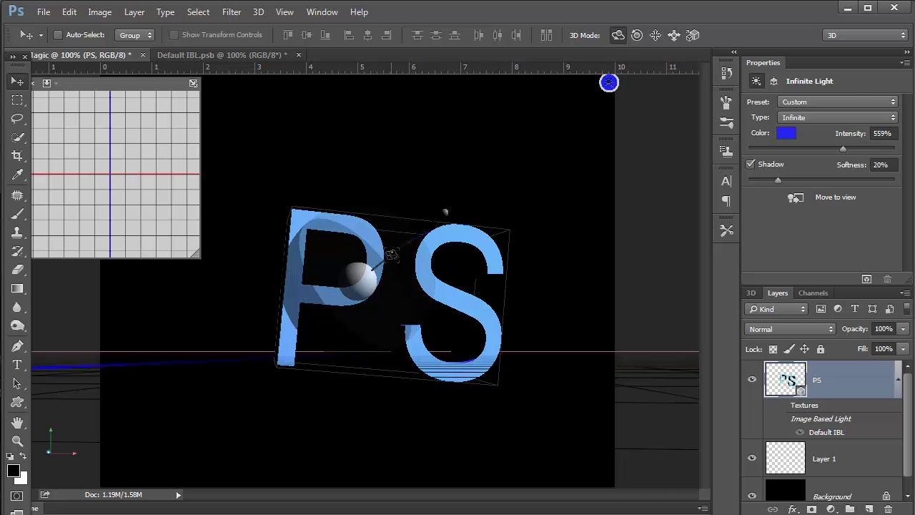
Select the PS mesh, move it slightly forward along the Z axis, and preview the lettering without the 3D guides
click(386, 269)
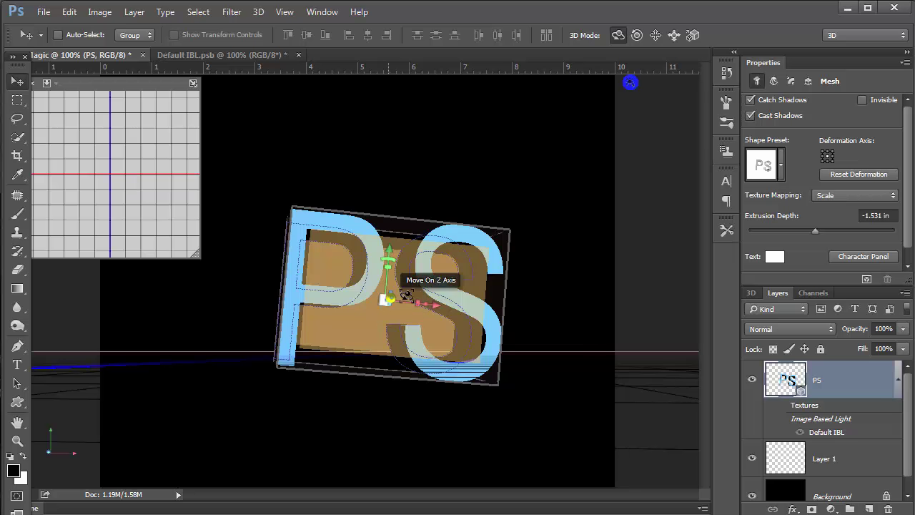
drag(406, 295, 425, 314)
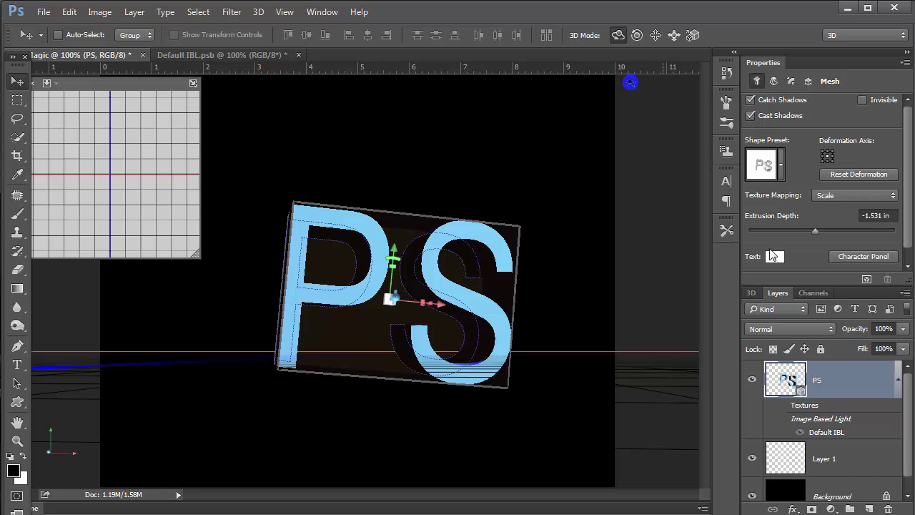
click(824, 453)
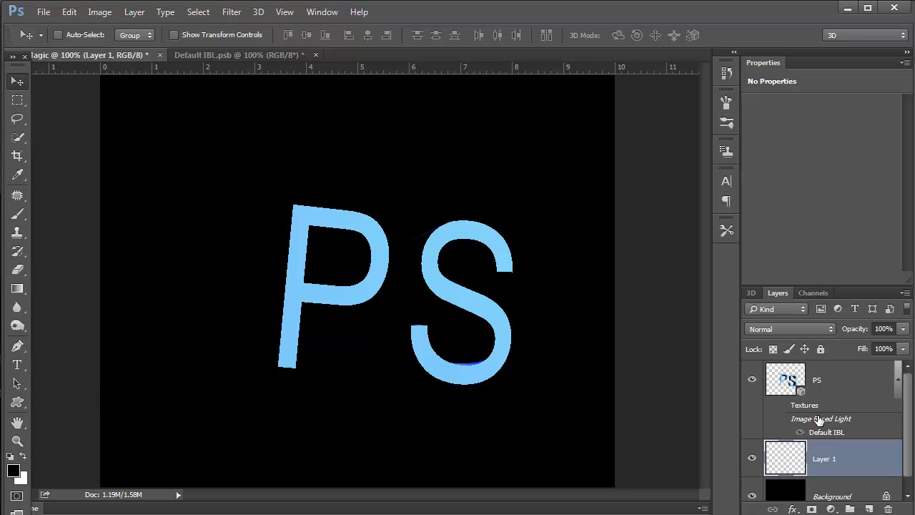
click(812, 406)
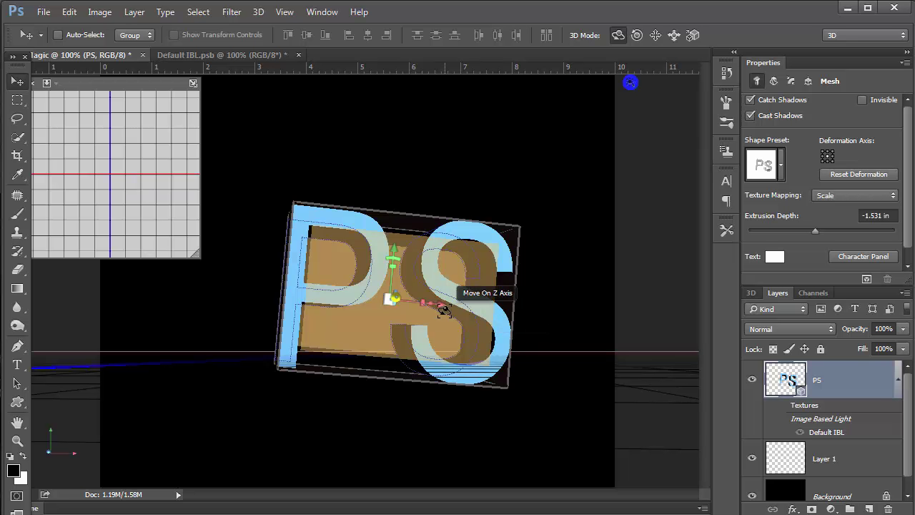
drag(439, 309, 435, 309)
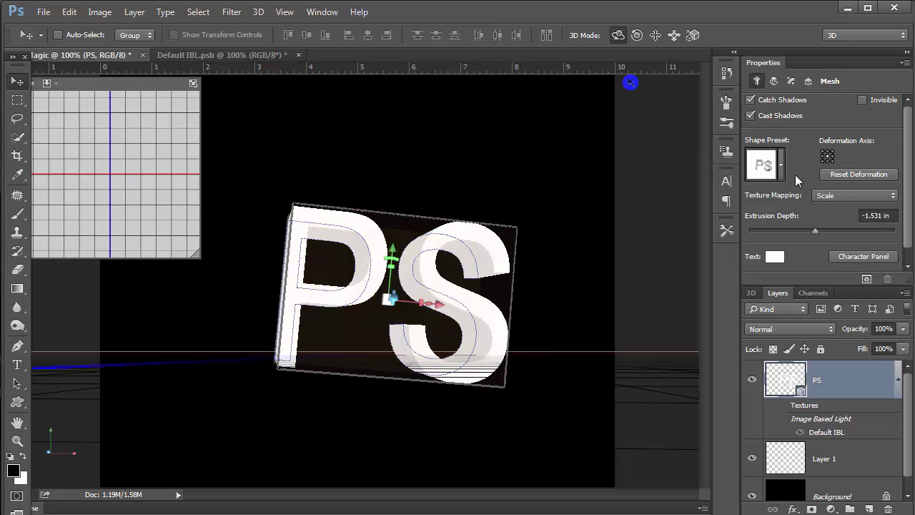
Apply a different extrusion shape preset to the PS mesh
click(781, 165)
click(746, 218)
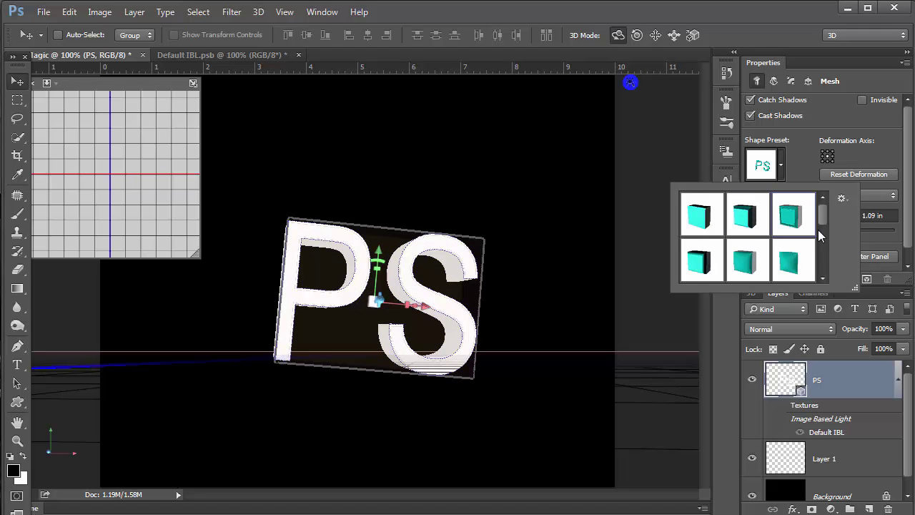
Apply the deep straight-block extrusion shape preset to the 3D PS text
drag(818, 230, 820, 266)
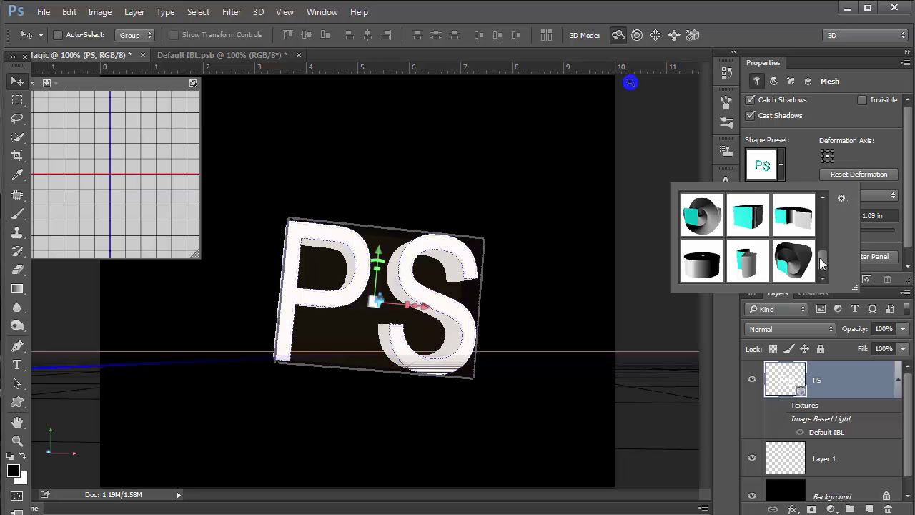
scroll(823, 261, up, 2)
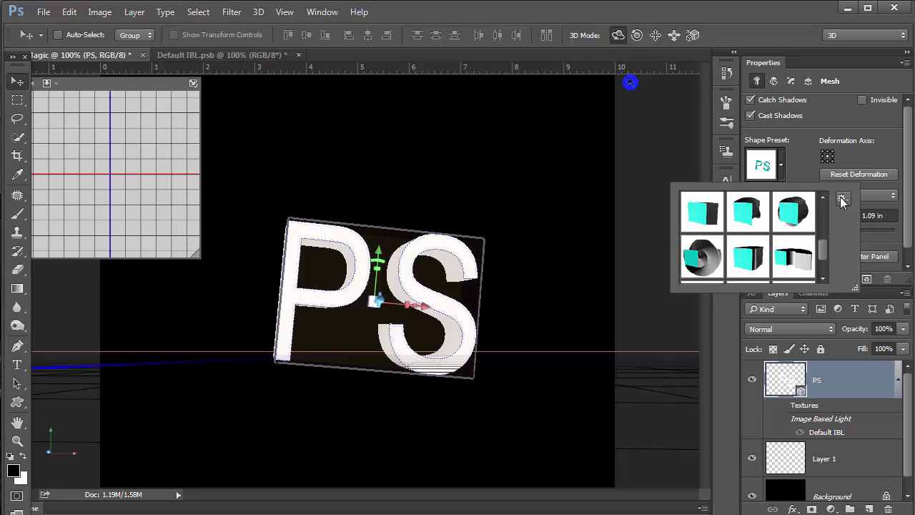
click(841, 200)
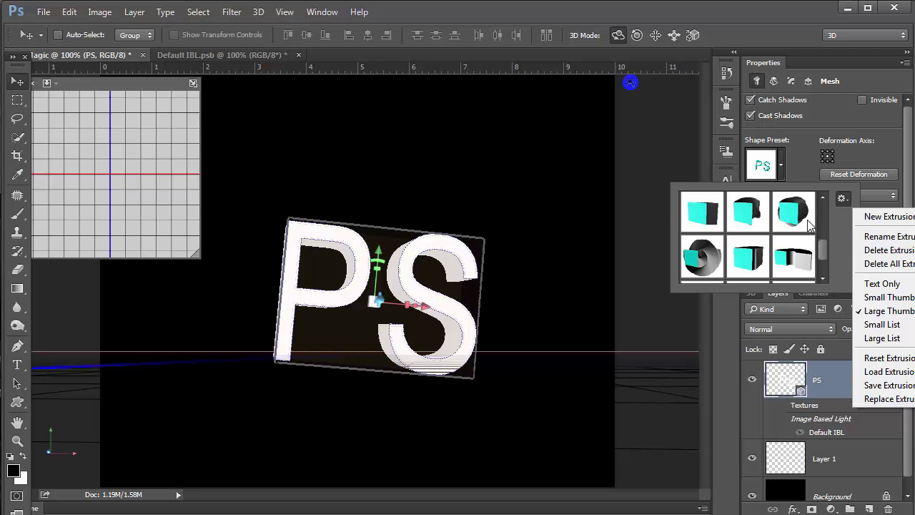
click(700, 214)
click(701, 215)
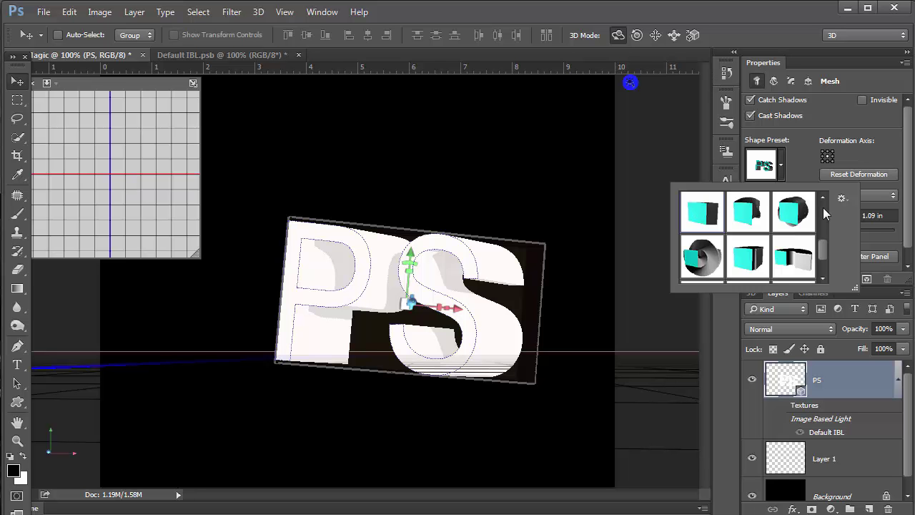
key(Escape)
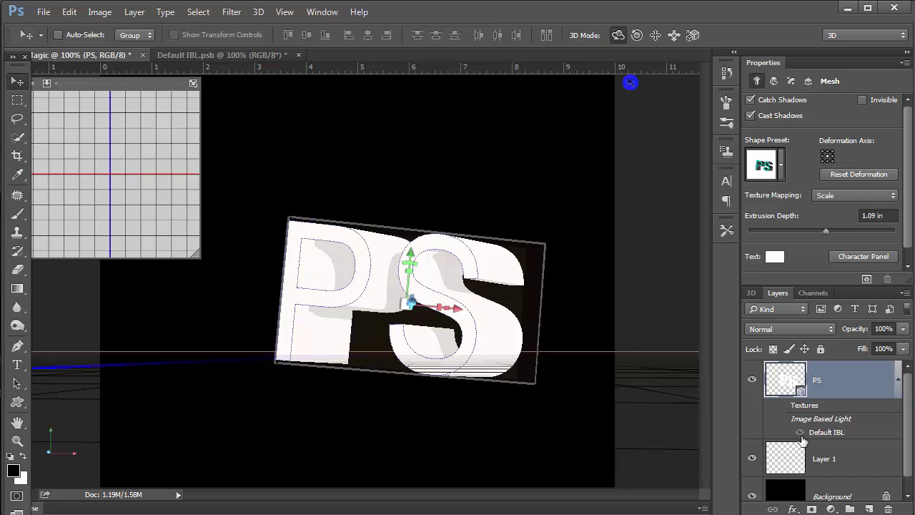
Set the 3D PS text colour to red with H 0°, S 76% and B 84%
click(801, 458)
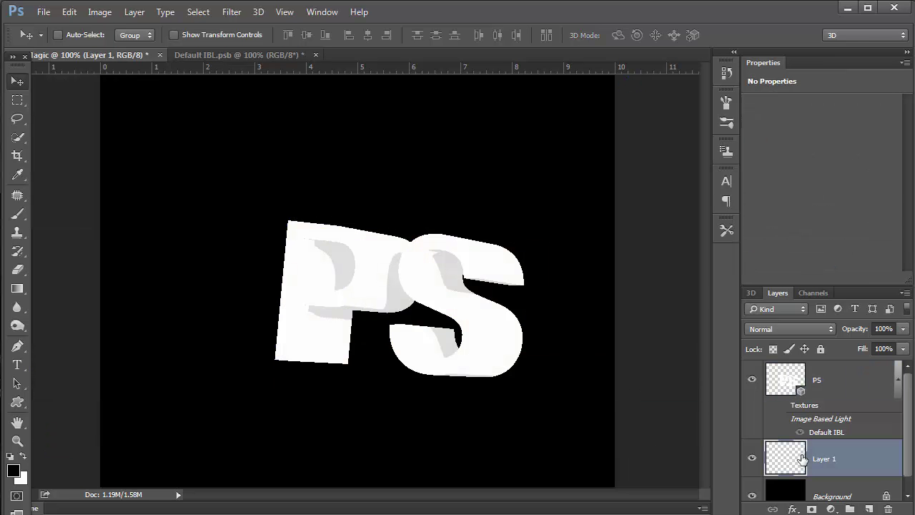
click(814, 406)
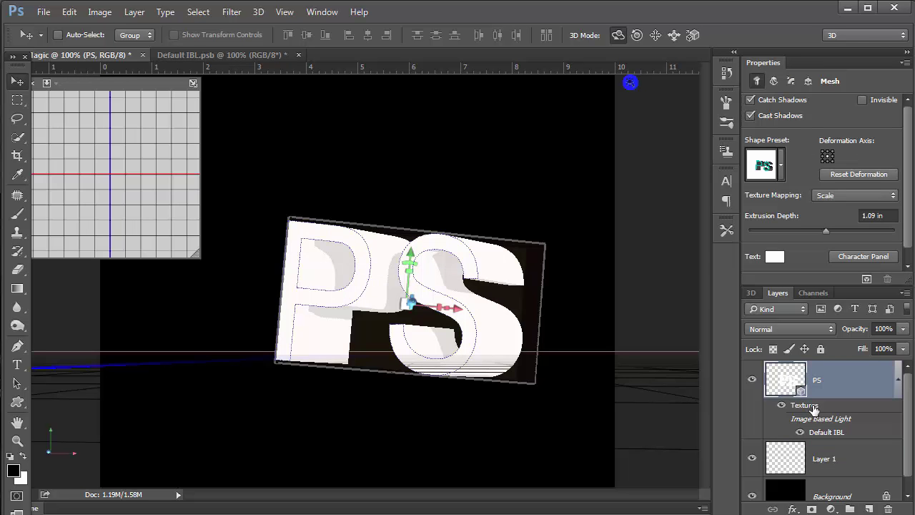
click(775, 257)
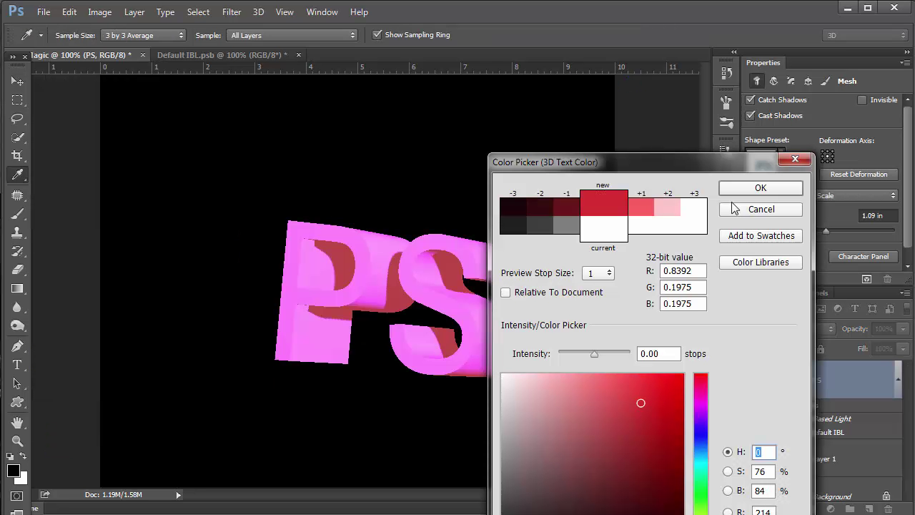
click(744, 190)
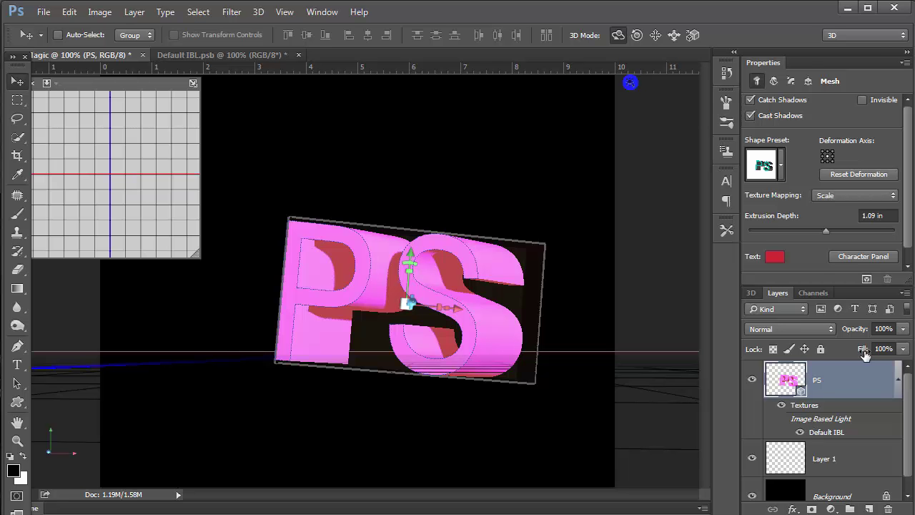
Enlarge the 3D PS text slightly and roll it clockwise so the lettering slopes more steeply downward
click(824, 461)
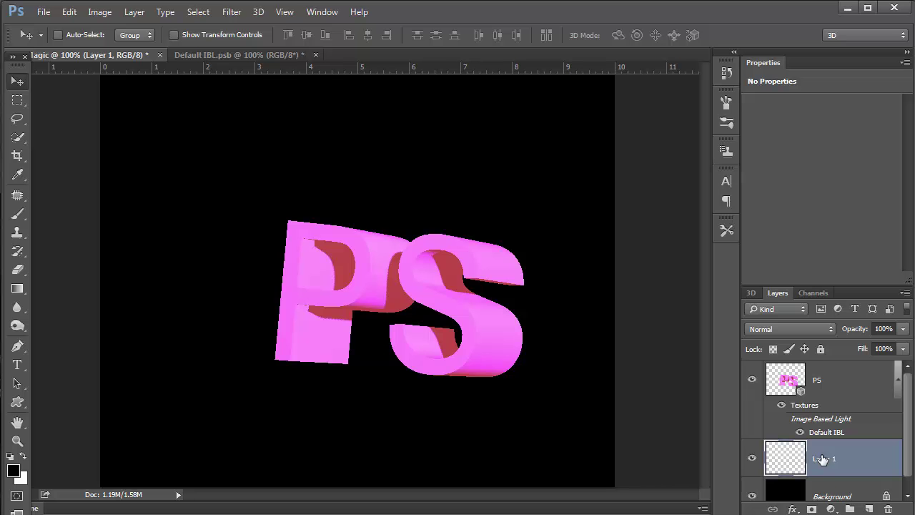
click(17, 174)
click(783, 381)
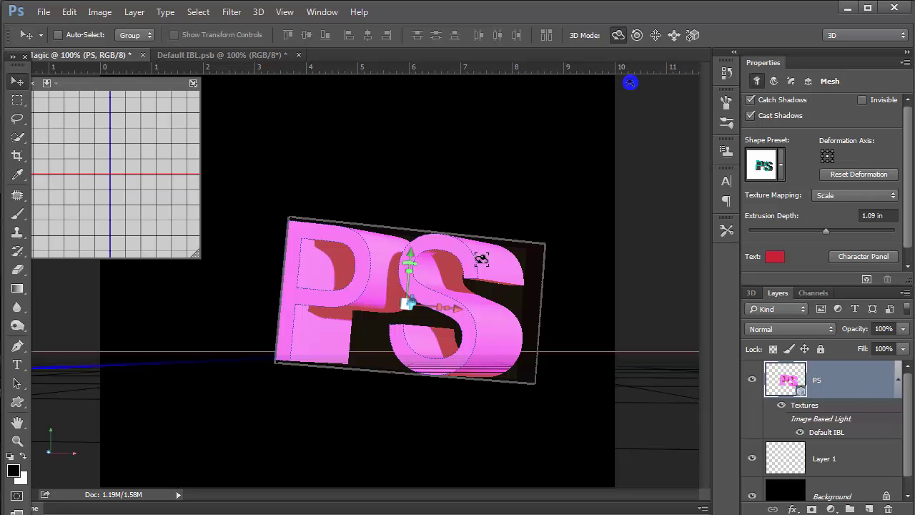
drag(418, 297, 450, 289)
drag(599, 69, 601, 68)
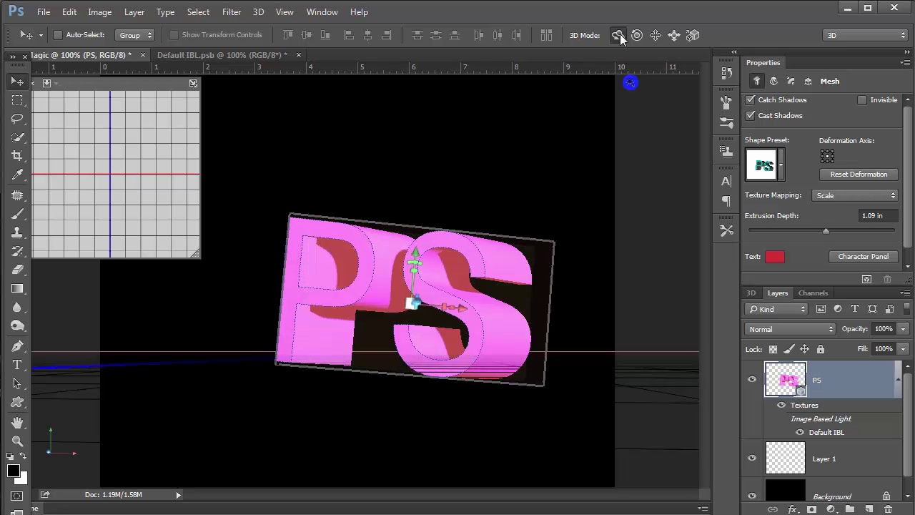
click(635, 37)
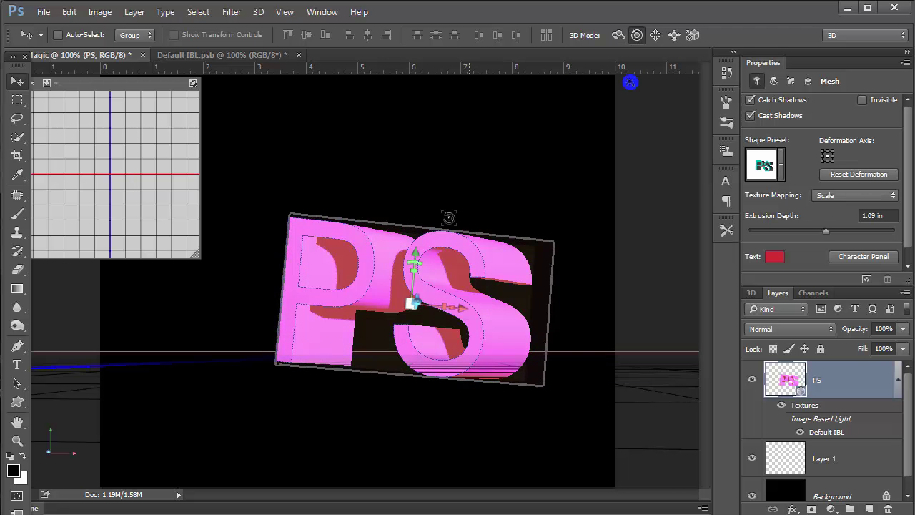
drag(439, 203, 578, 245)
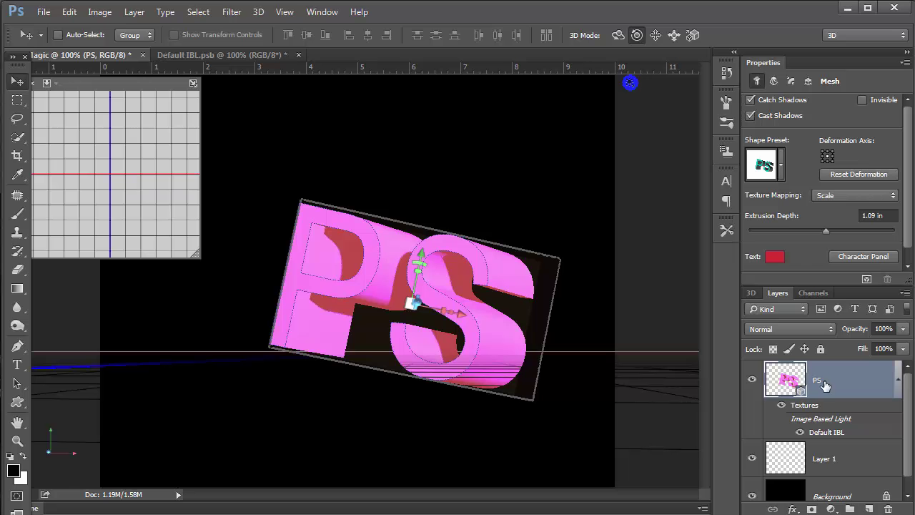
Merge the PS layer with Layer 1 and reposition the merged lettering near the centre of the canvas
shift+click(785, 461)
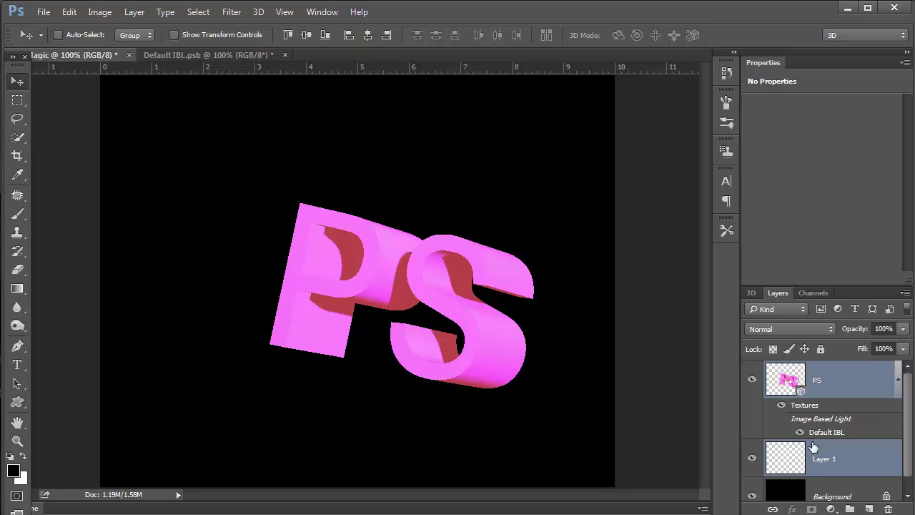
key(ctrl+e)
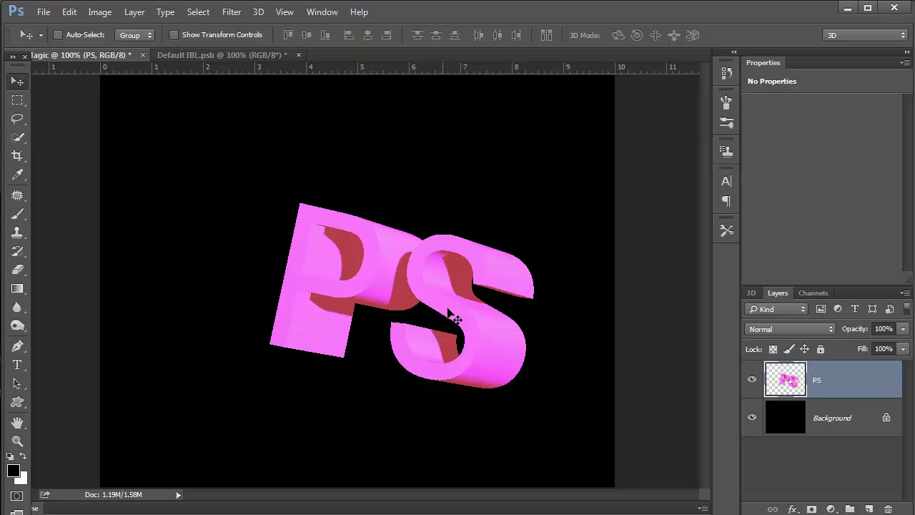
drag(445, 310, 376, 317)
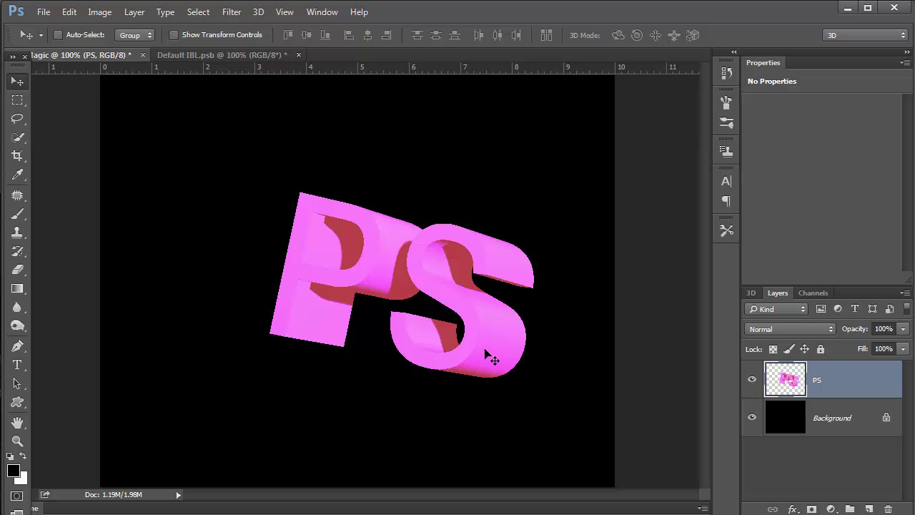
drag(463, 337, 362, 255)
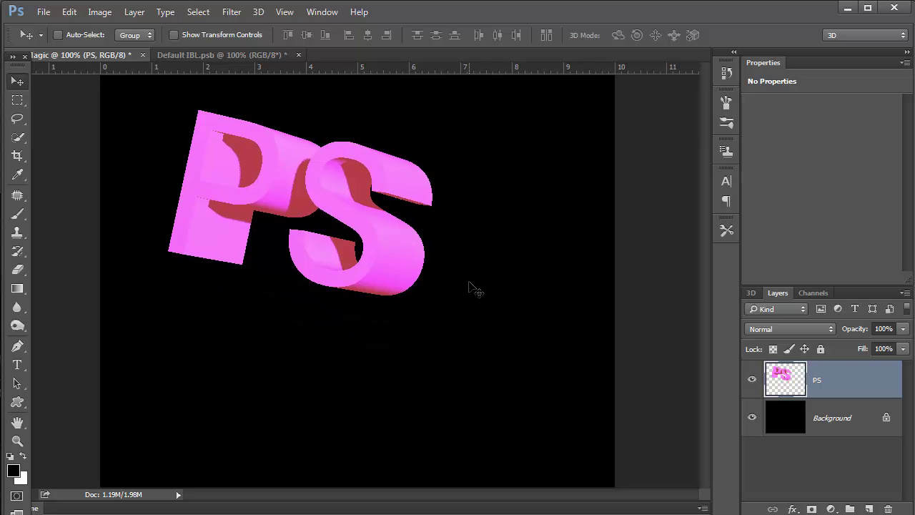
drag(439, 255, 500, 333)
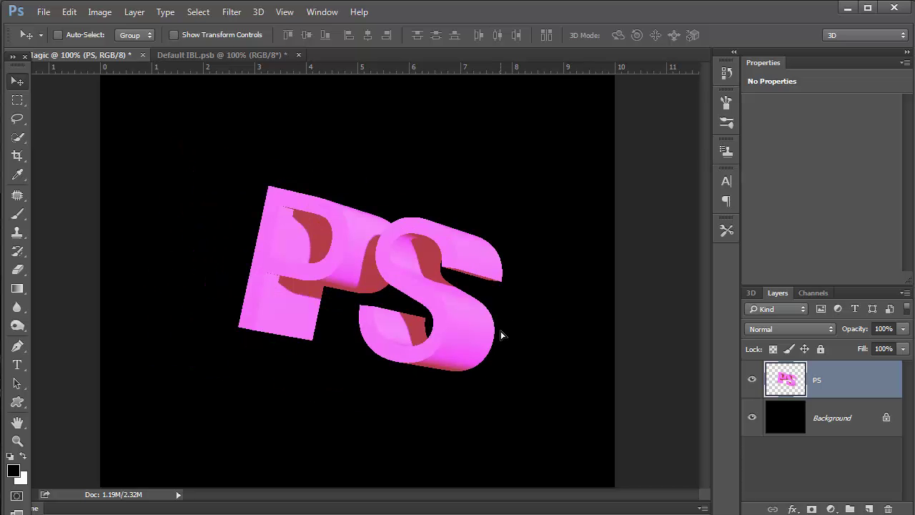
Free-transform the merged PS lettering with a rotation of about -9.94° and a height of about 118.39%
key(ctrl+t)
drag(543, 236, 565, 215)
drag(316, 369, 319, 392)
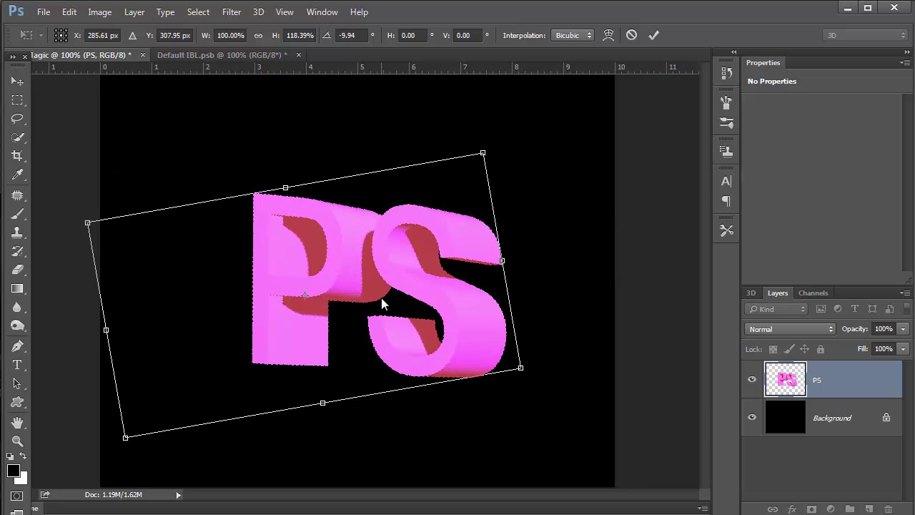
key(Return)
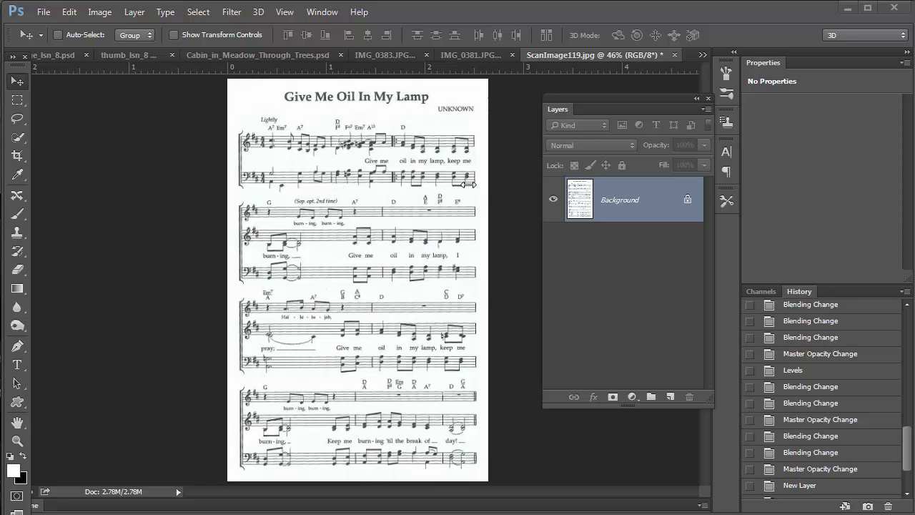
Duplicate the Background layer of ScanImage119.jpg and add a Pattern Overlay layer style to the copy
click(757, 293)
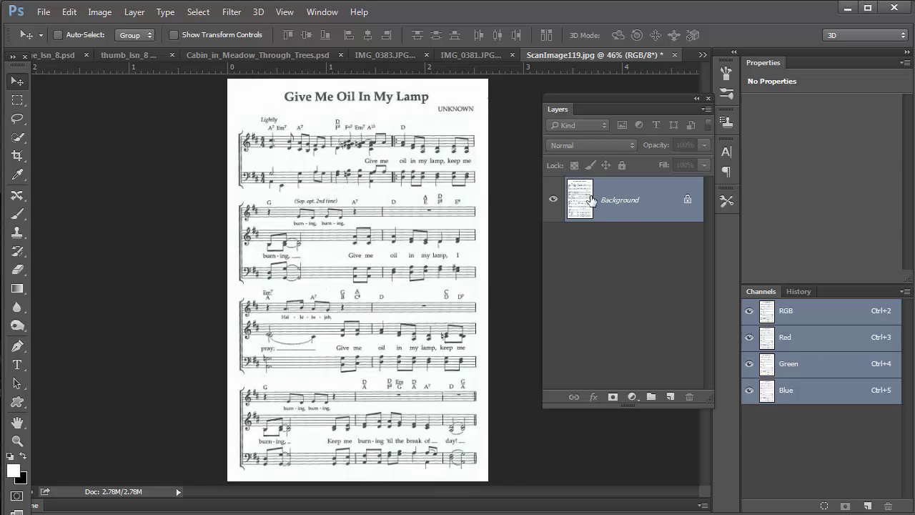
key(ctrl+j)
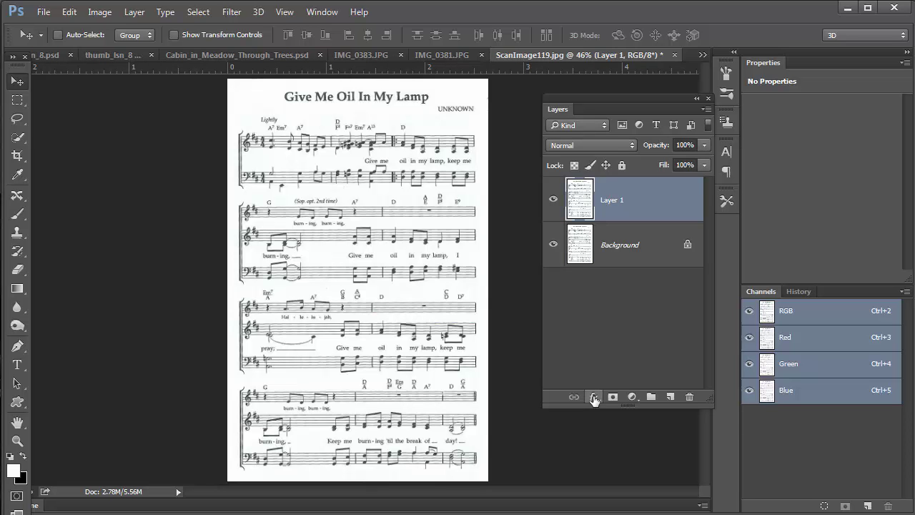
click(594, 397)
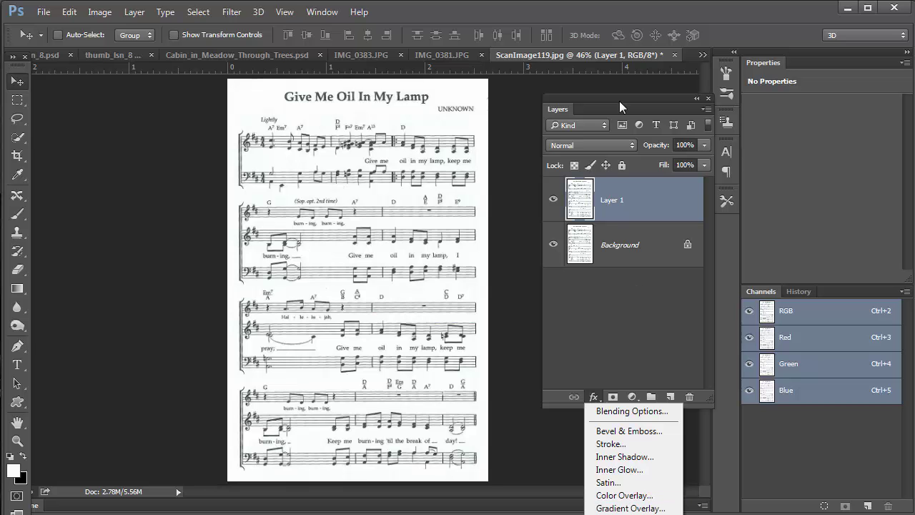
click(556, 91)
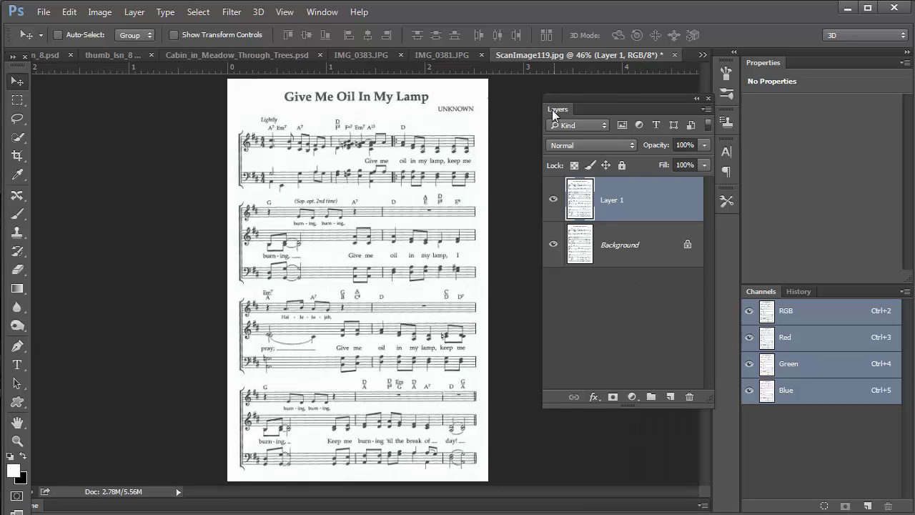
drag(555, 104, 549, 52)
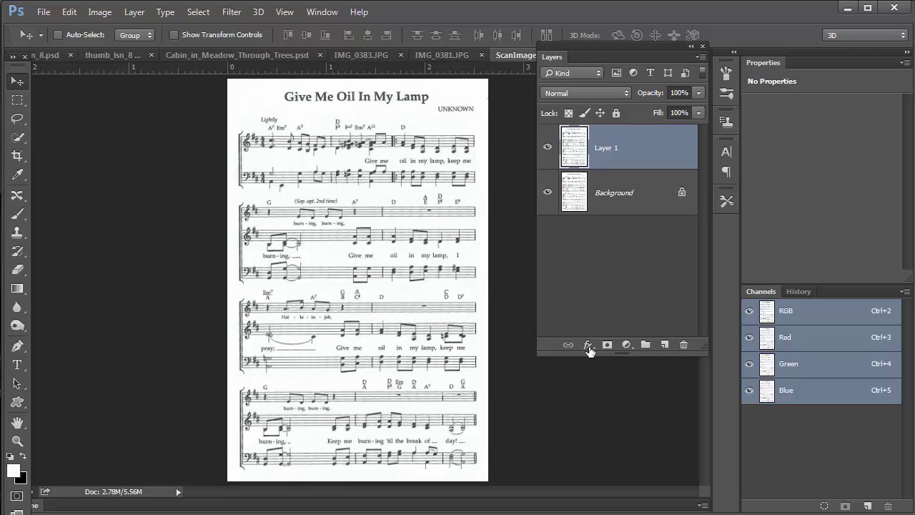
click(588, 345)
click(600, 469)
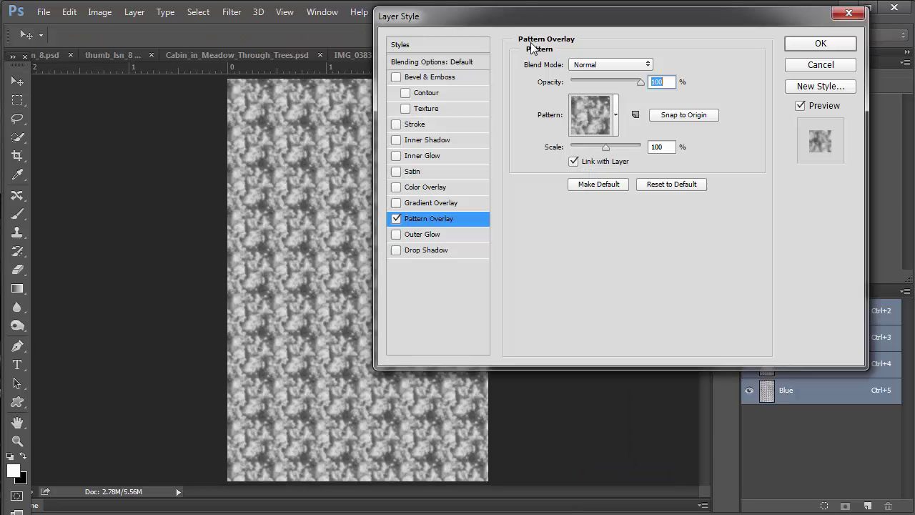
drag(537, 16, 595, 81)
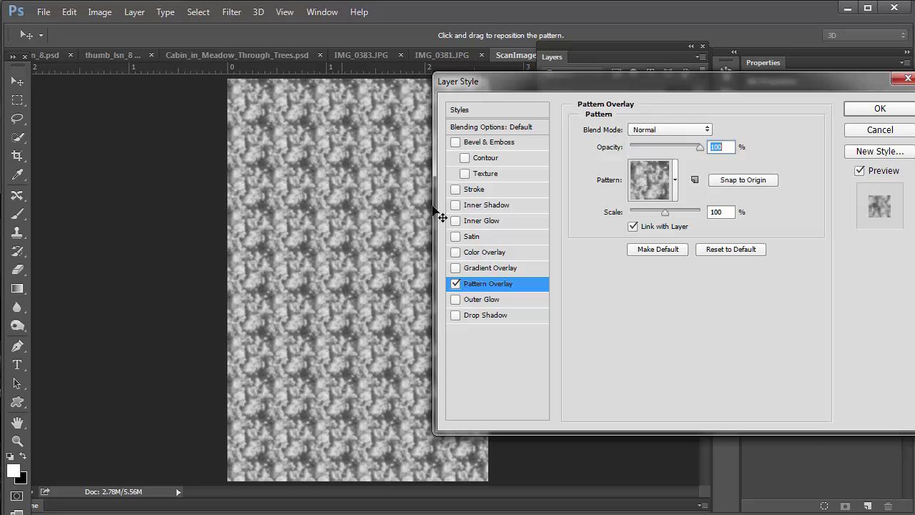
Append the Texture Fill 2 patterns and choose the coarse black-and-white speckled pattern for the overlay
click(675, 181)
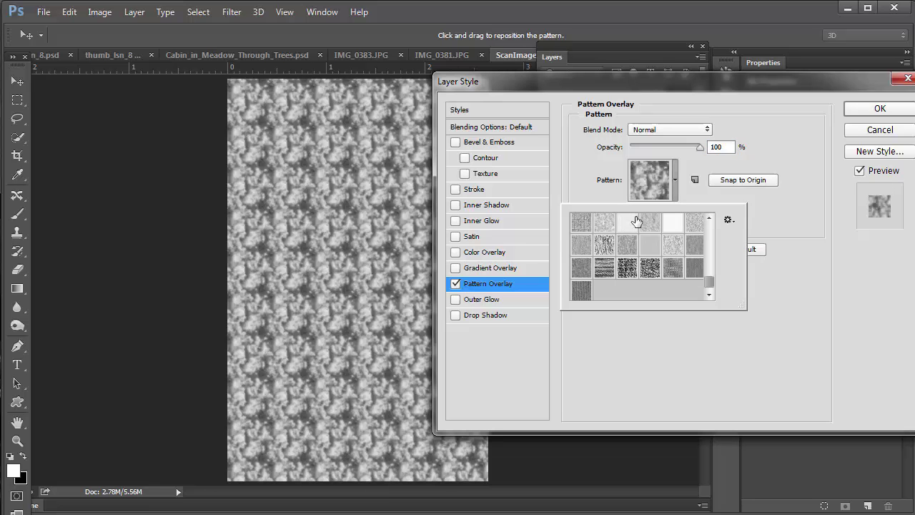
click(730, 222)
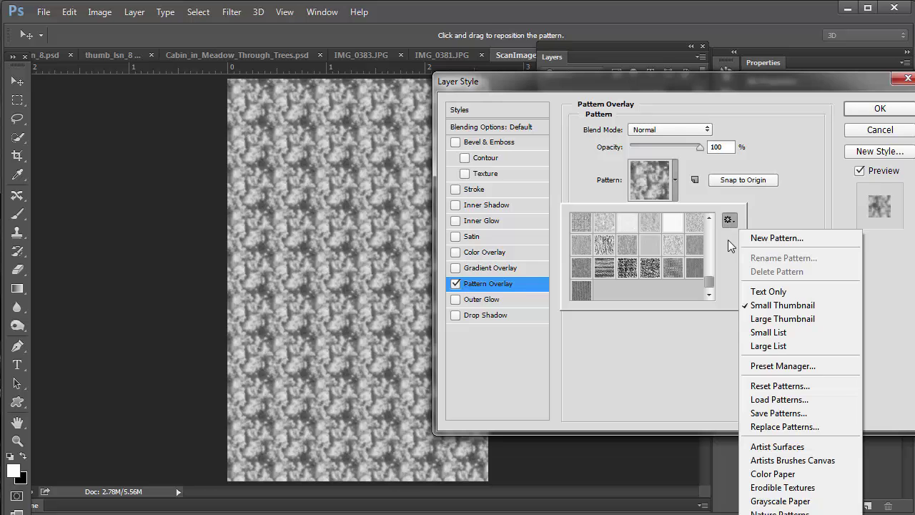
drag(658, 91, 580, 33)
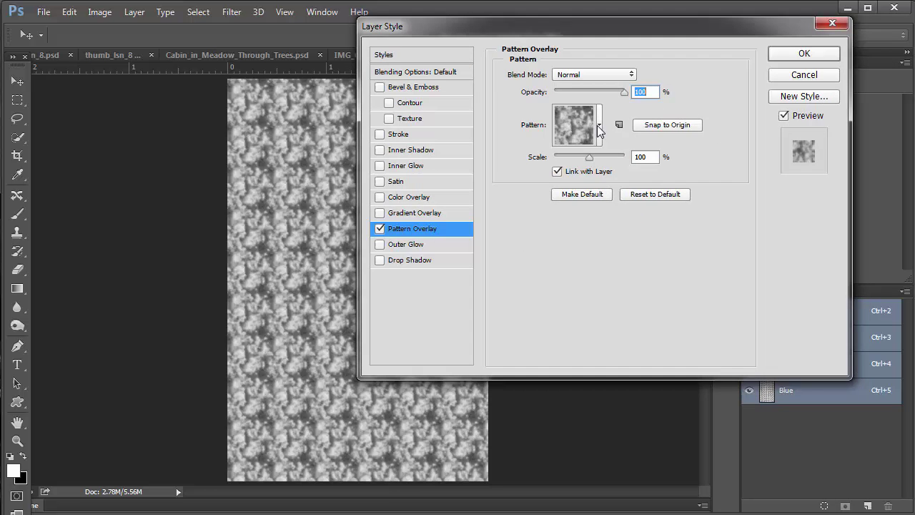
click(598, 125)
click(653, 165)
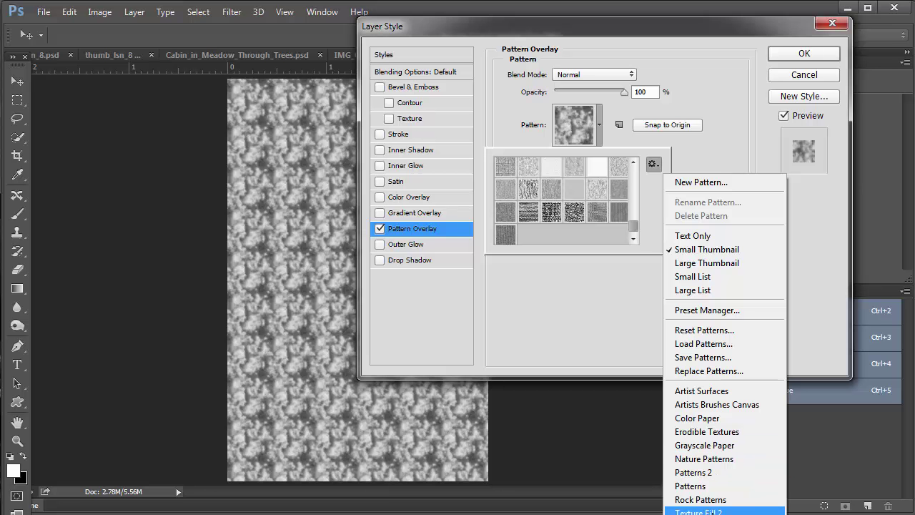
click(699, 511)
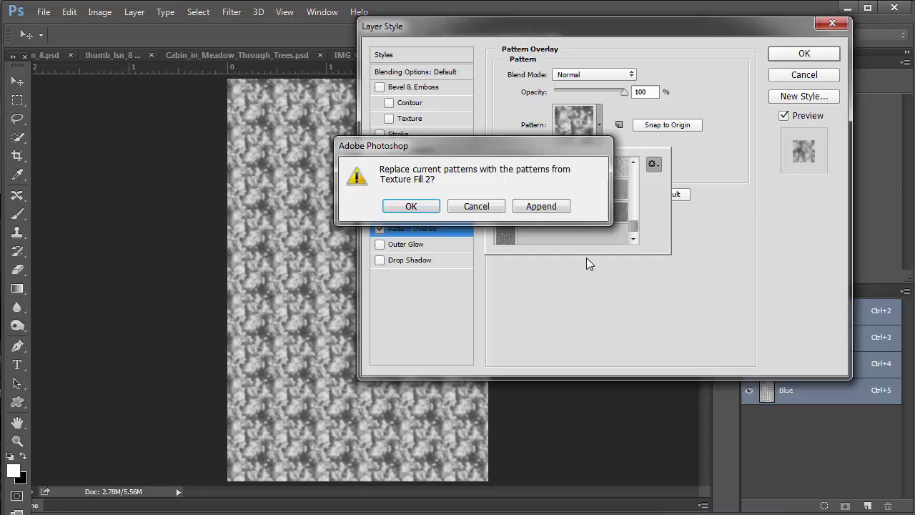
click(572, 204)
click(634, 241)
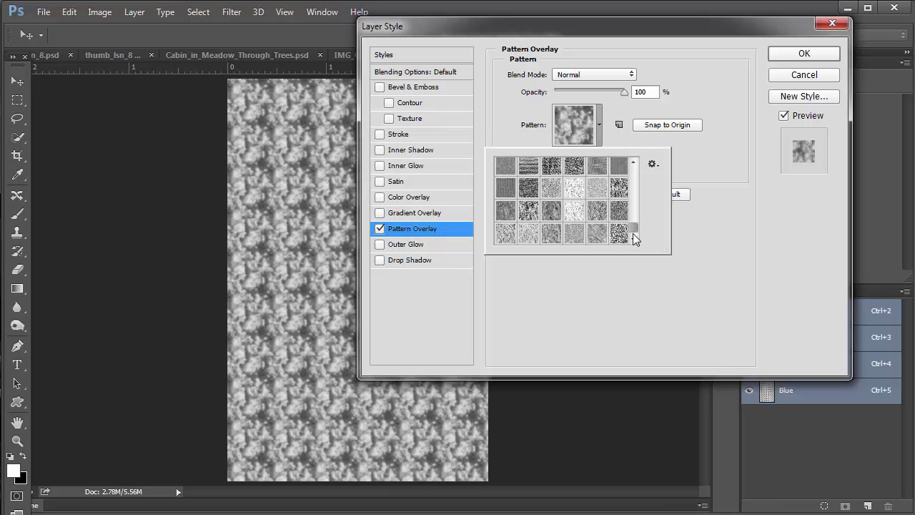
click(616, 237)
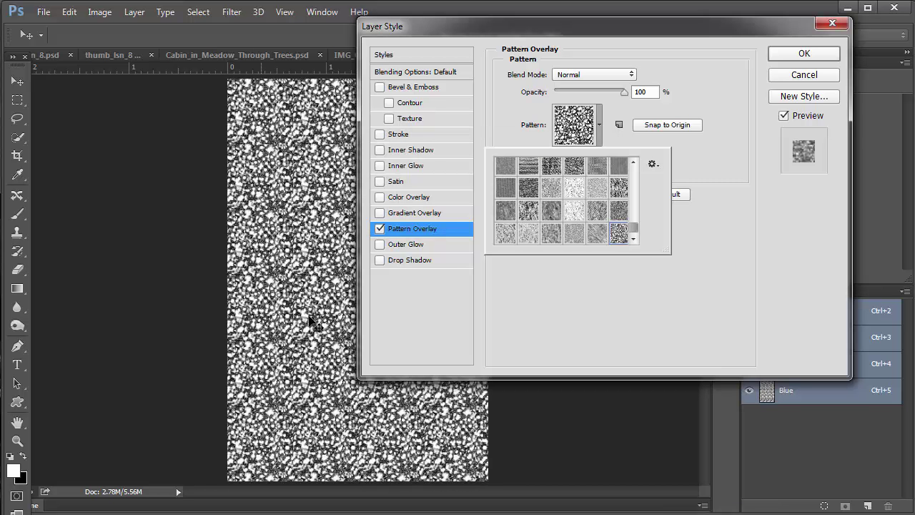
Try the diagonal-streaked, fine-grained, mottled and pebbled greyscale patterns in turn on the overlay, finishing with the darker pebbled one
click(598, 235)
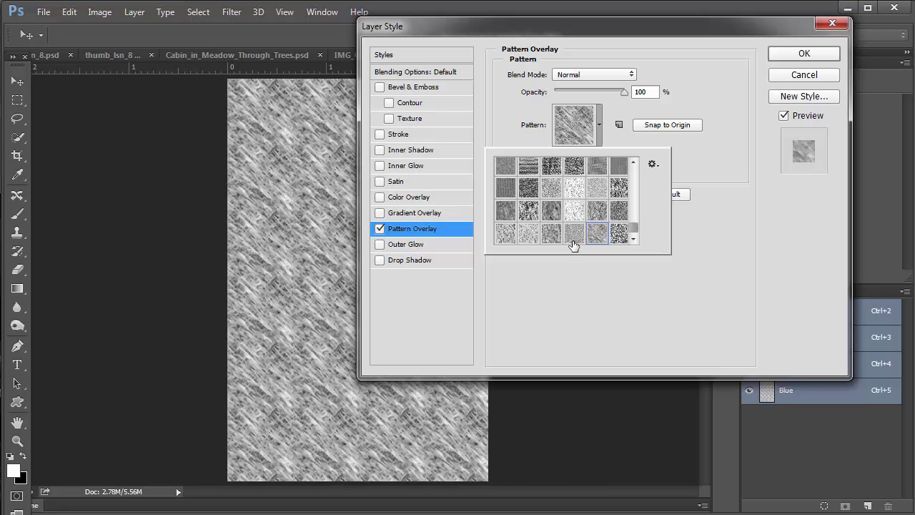
click(578, 234)
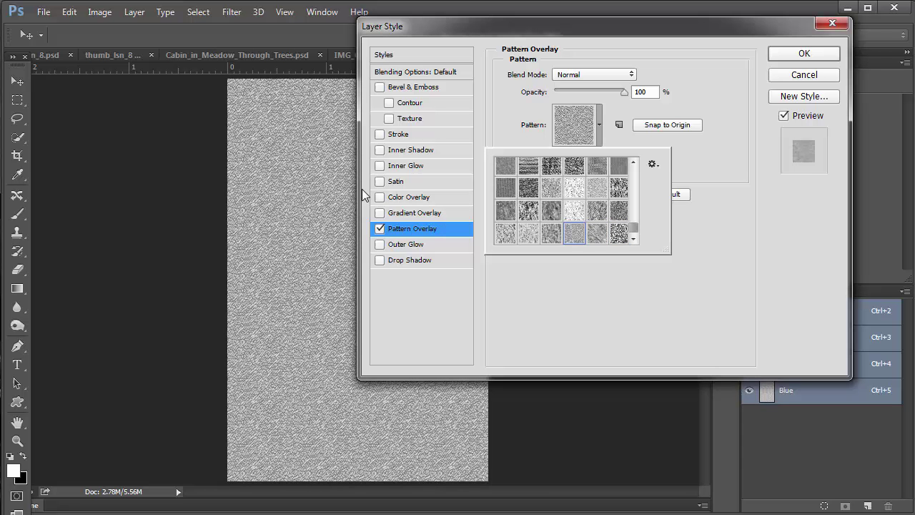
click(551, 236)
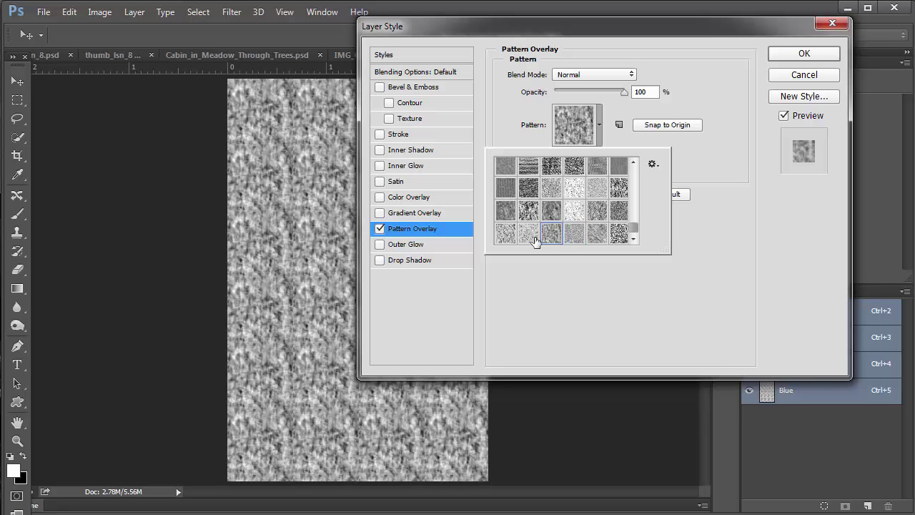
click(527, 239)
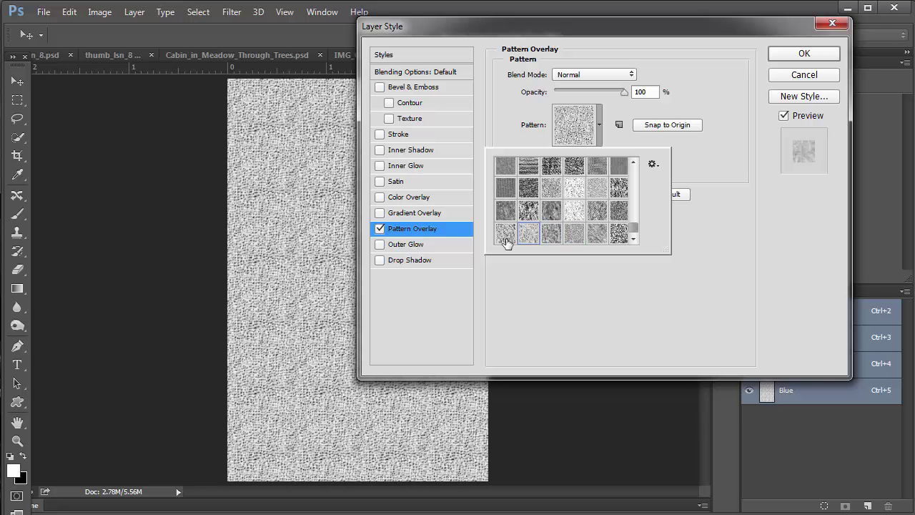
click(505, 236)
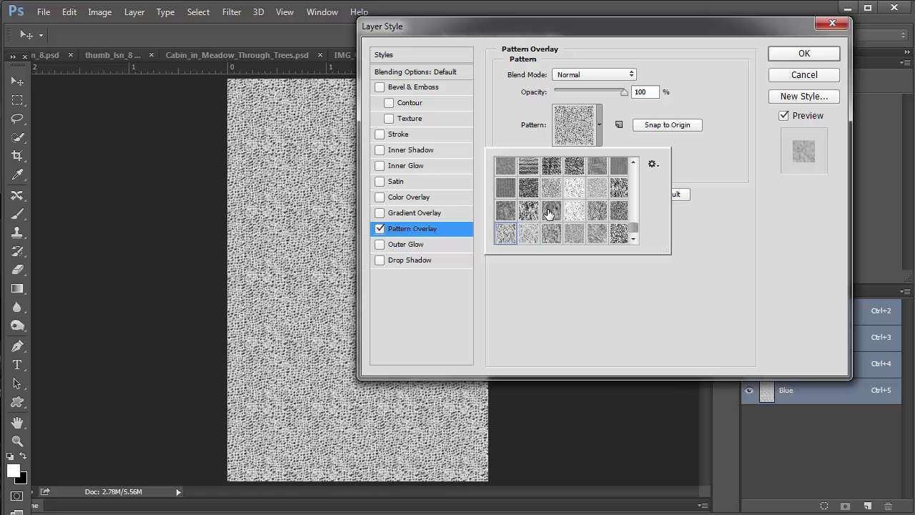
Try the blotchy black-and-white patterns and the sparse white speckled pattern on the overlay, finishing with a high-contrast blotchy one
click(530, 218)
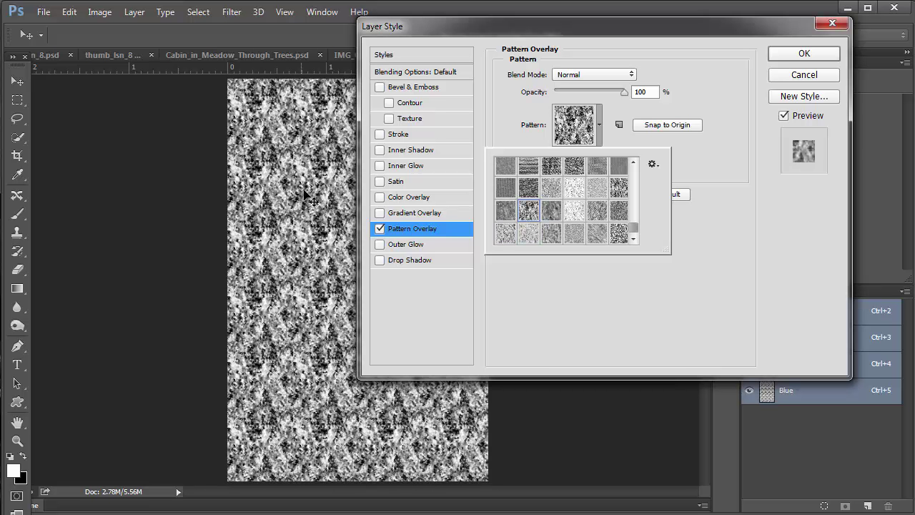
click(585, 188)
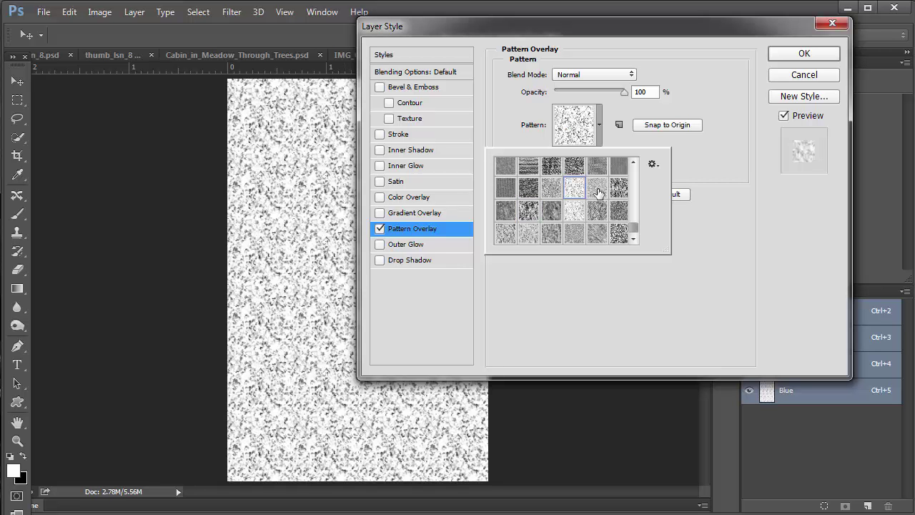
click(597, 188)
click(620, 188)
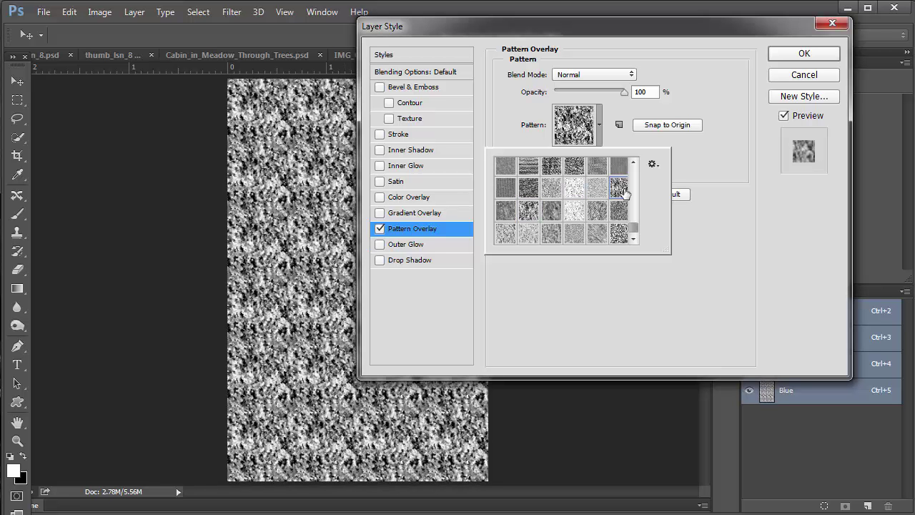
Try the rough woven, knitted-rows and vertically striped fabric patterns on the overlay
click(575, 167)
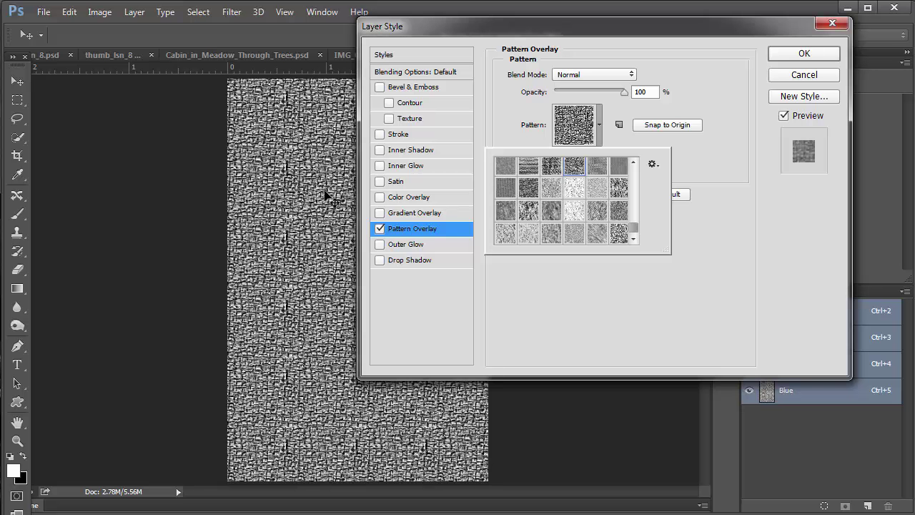
click(528, 170)
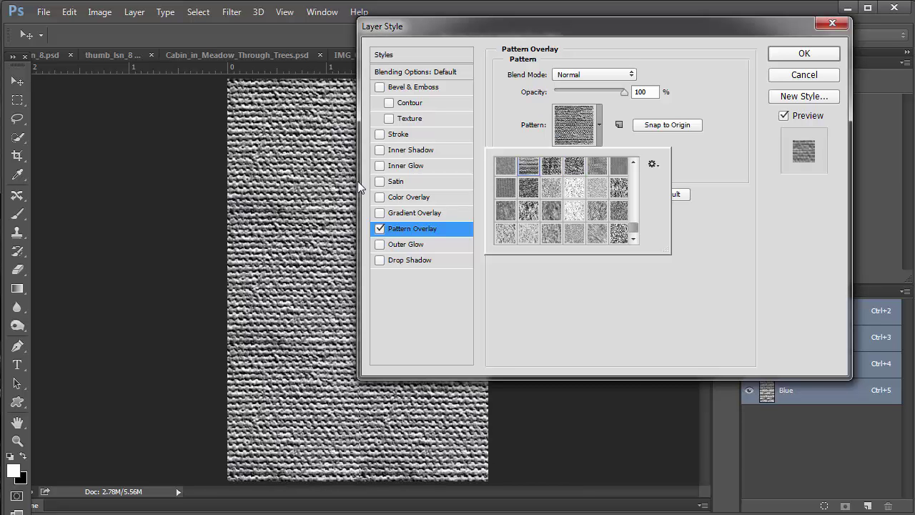
click(505, 188)
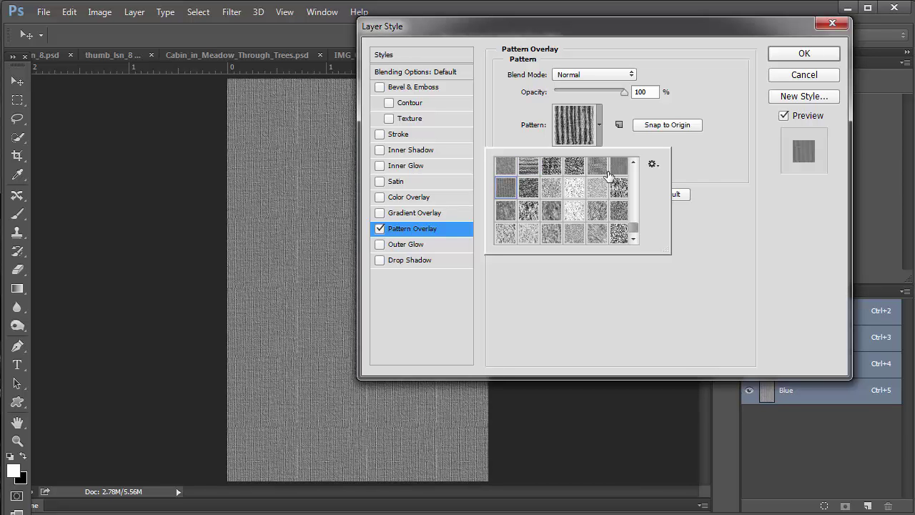
Try the loose black-and-white weave, green grass and mossy stone patterns from earlier in the pattern set
drag(633, 220, 632, 201)
click(618, 193)
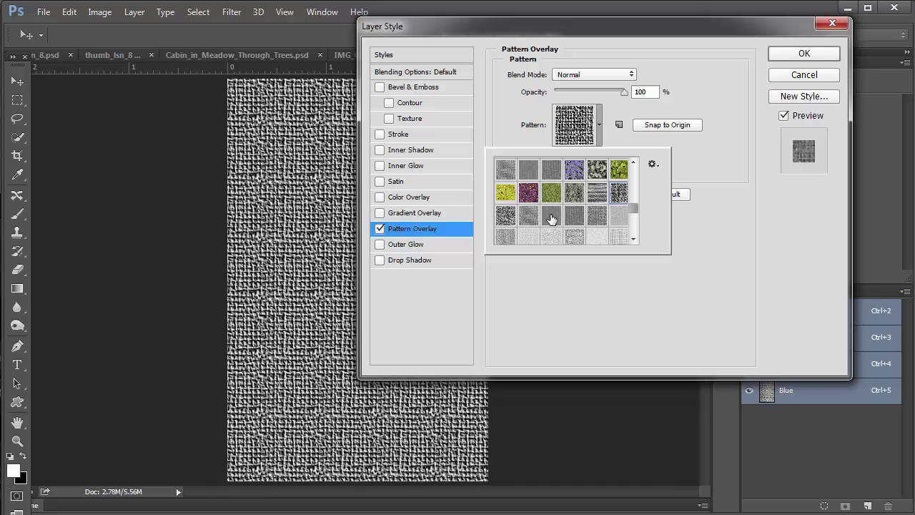
click(551, 192)
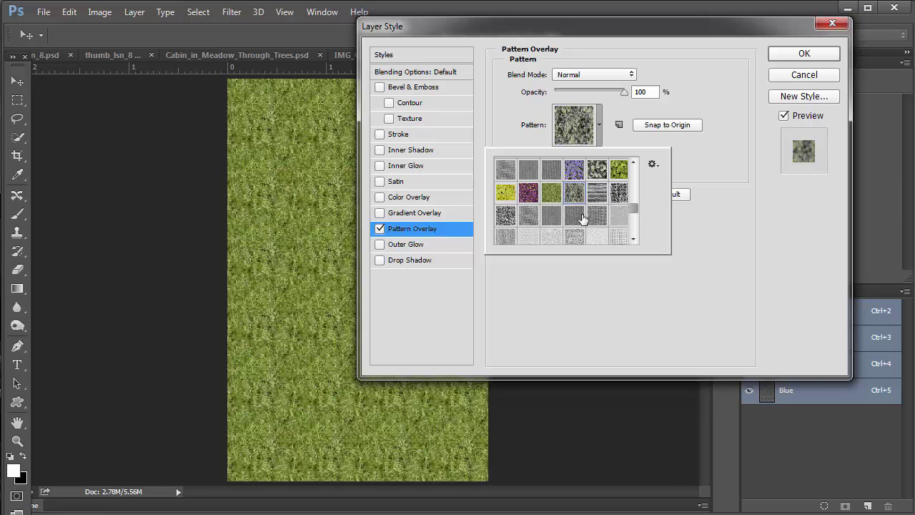
click(574, 193)
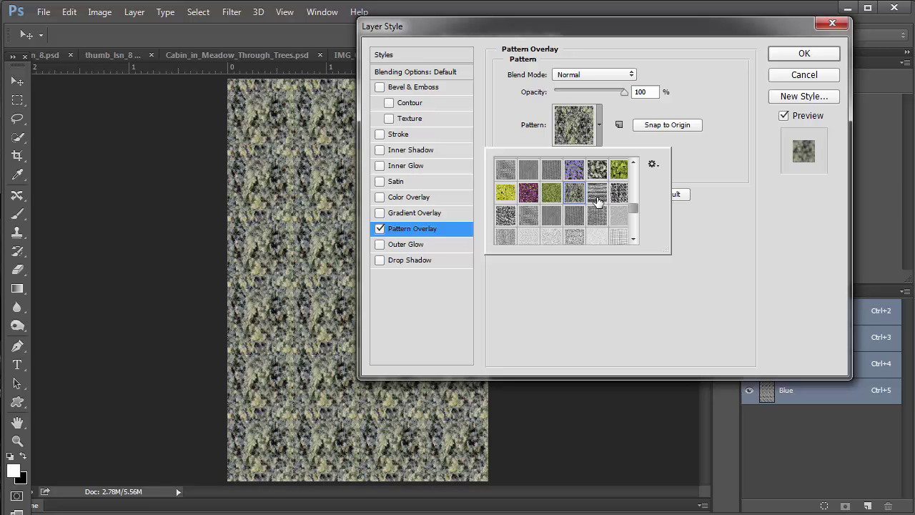
Append the Erodible Textures patterns and try several of them on the overlay, finishing with the horizontally ribbed grey texture
click(655, 164)
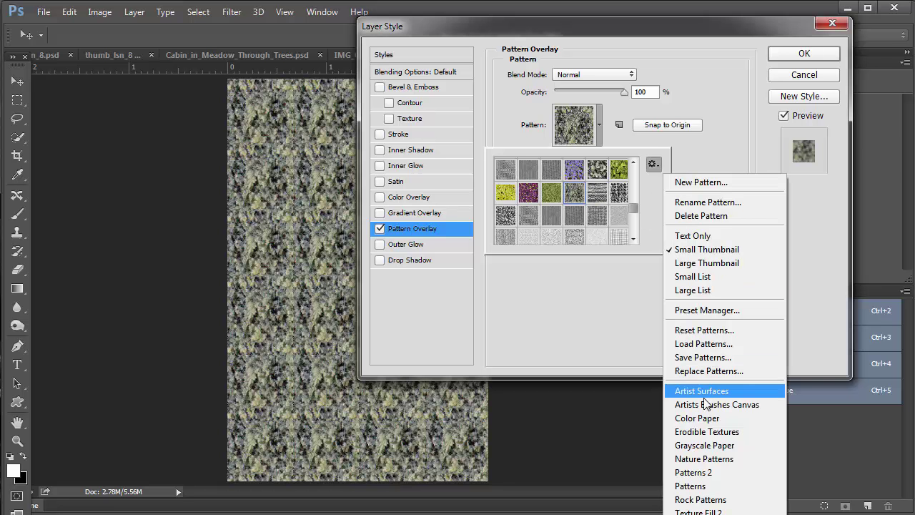
click(705, 432)
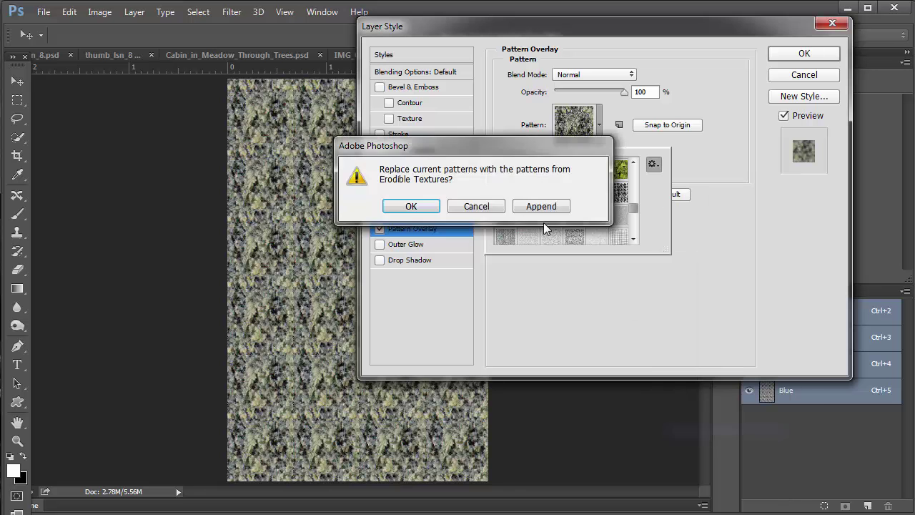
click(541, 207)
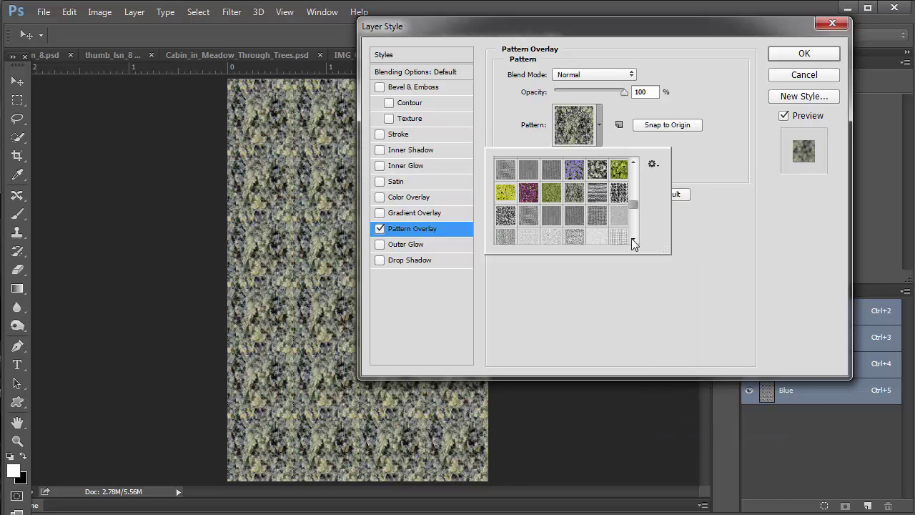
click(632, 240)
click(597, 210)
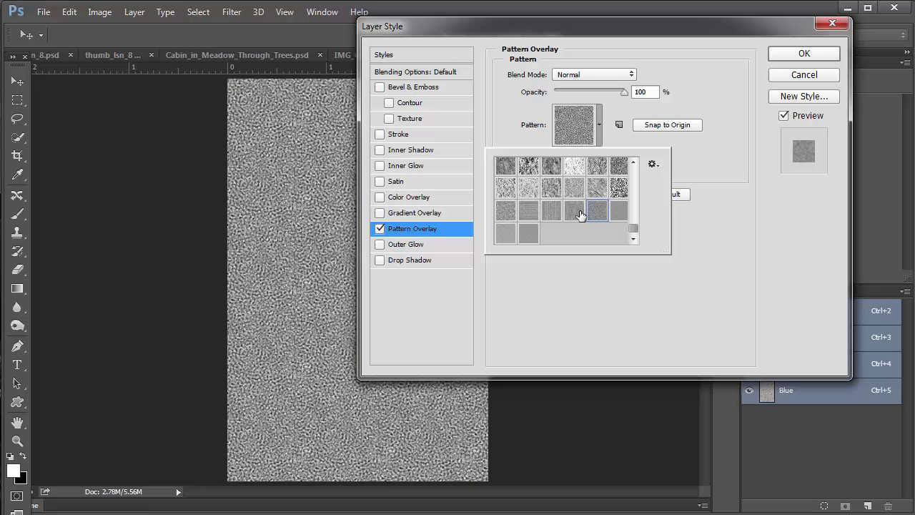
click(578, 213)
click(551, 214)
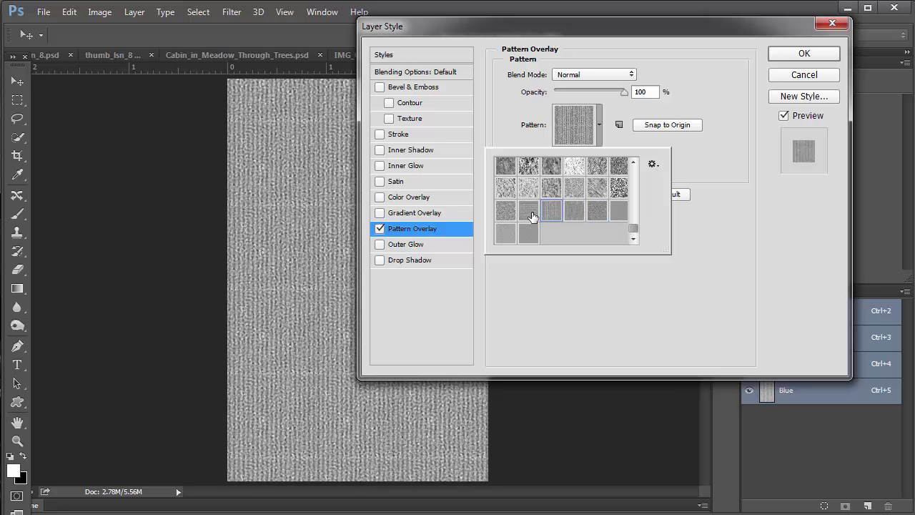
click(531, 214)
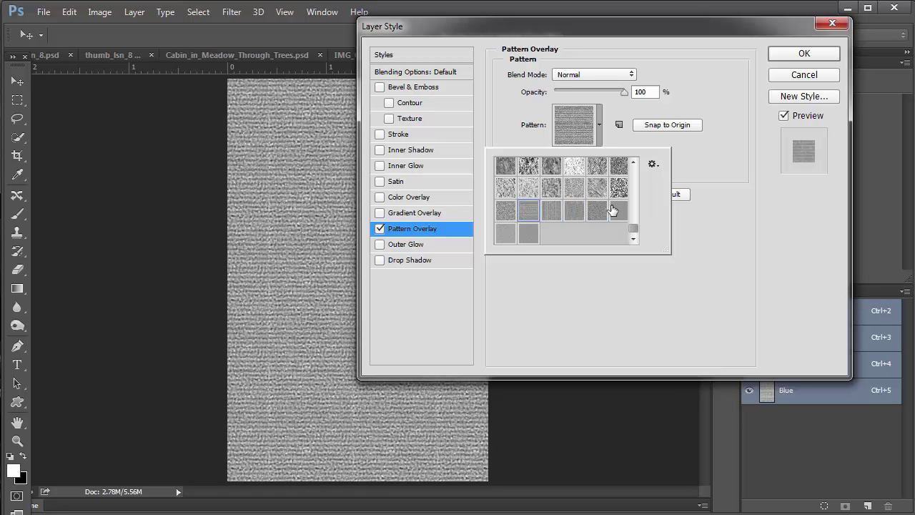
Go back through the Texture Fill 2 patterns, from the coarse speckled one to the darker pebbled one
click(618, 189)
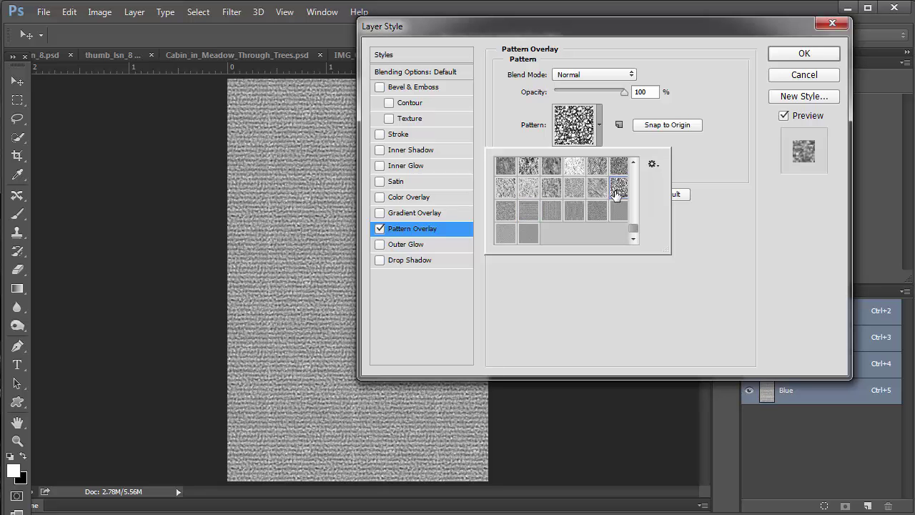
click(552, 187)
click(529, 187)
click(506, 187)
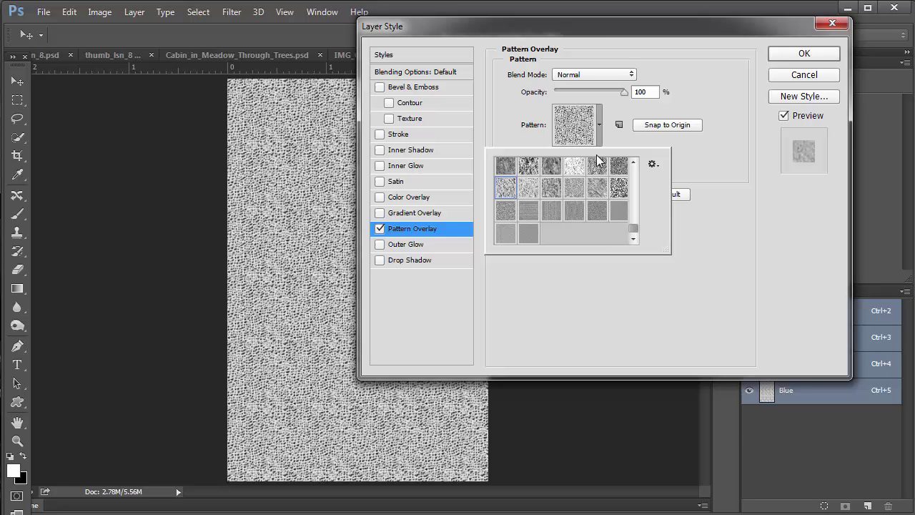
Append the Patterns library and try its grey cloudy and crumpled patterns, finishing with the multicoloured swirl pattern
click(653, 163)
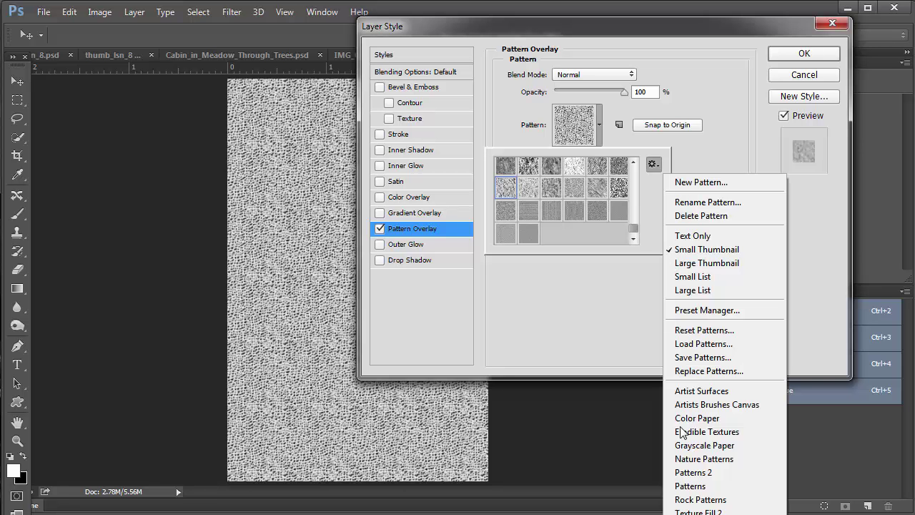
click(712, 485)
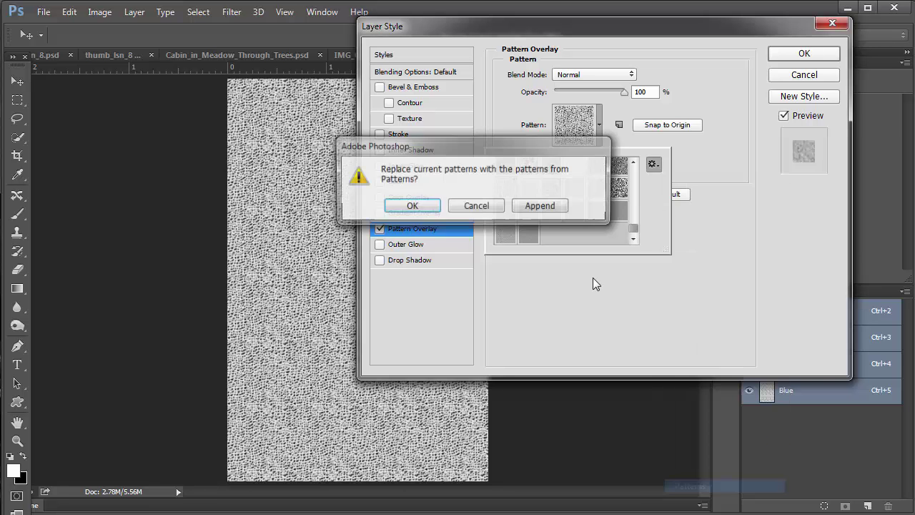
click(542, 206)
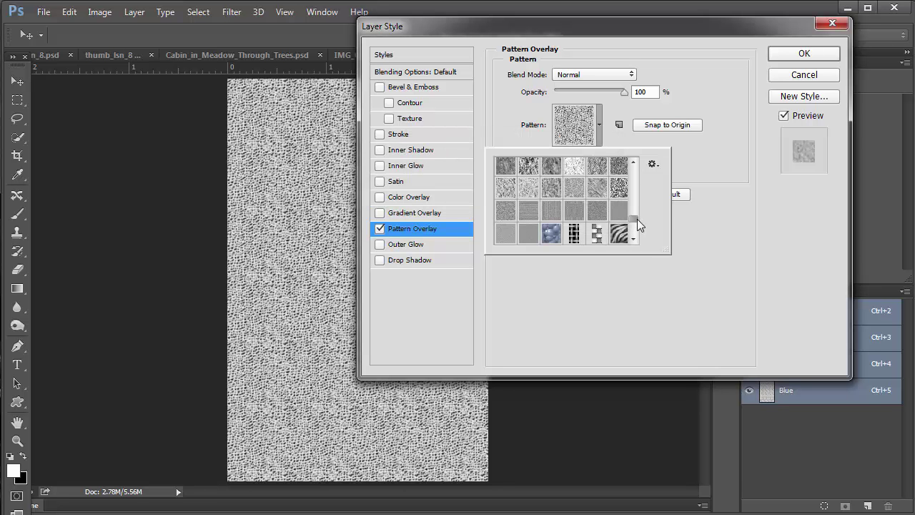
drag(637, 219, 635, 228)
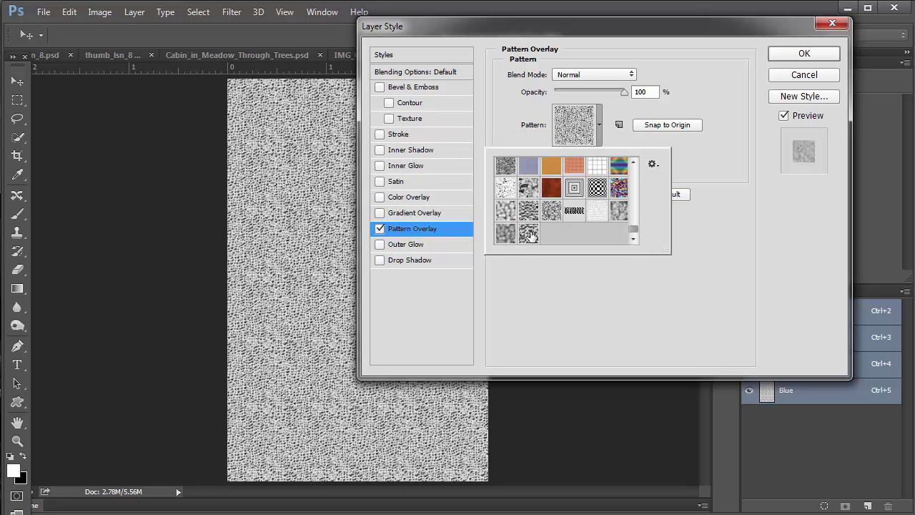
click(506, 233)
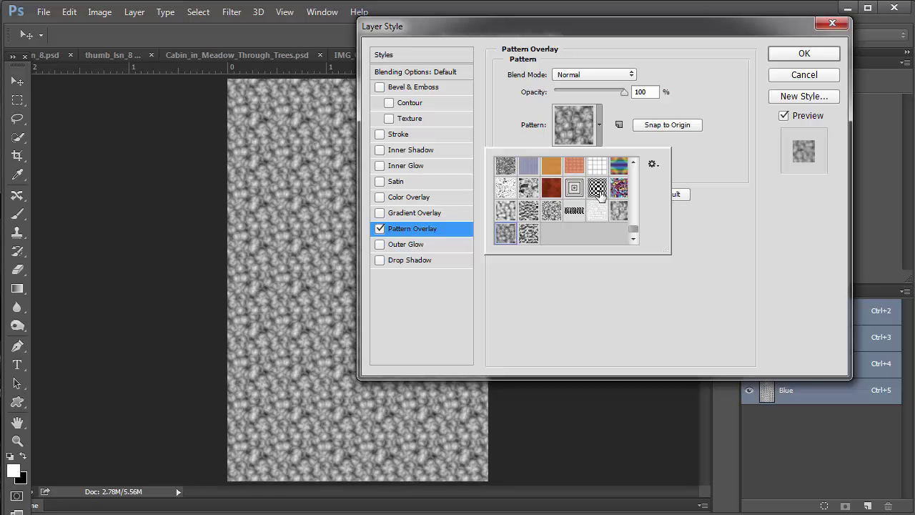
click(529, 192)
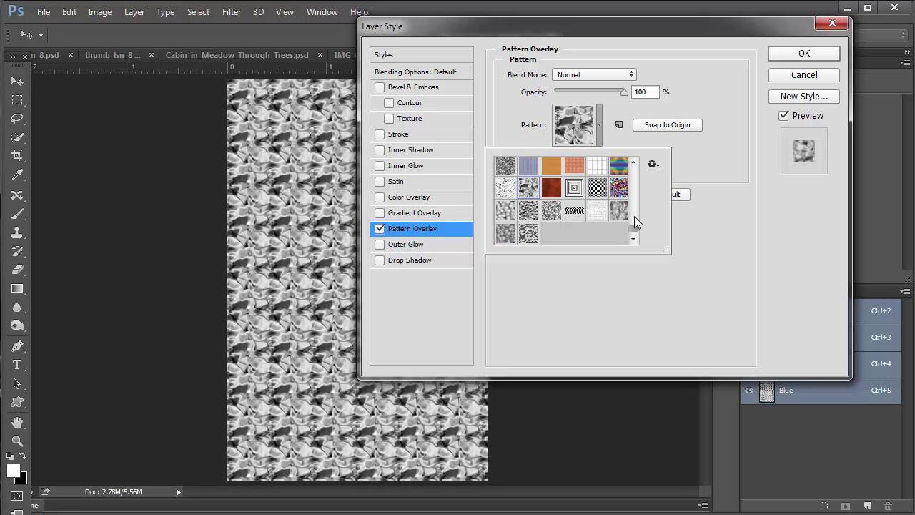
click(619, 189)
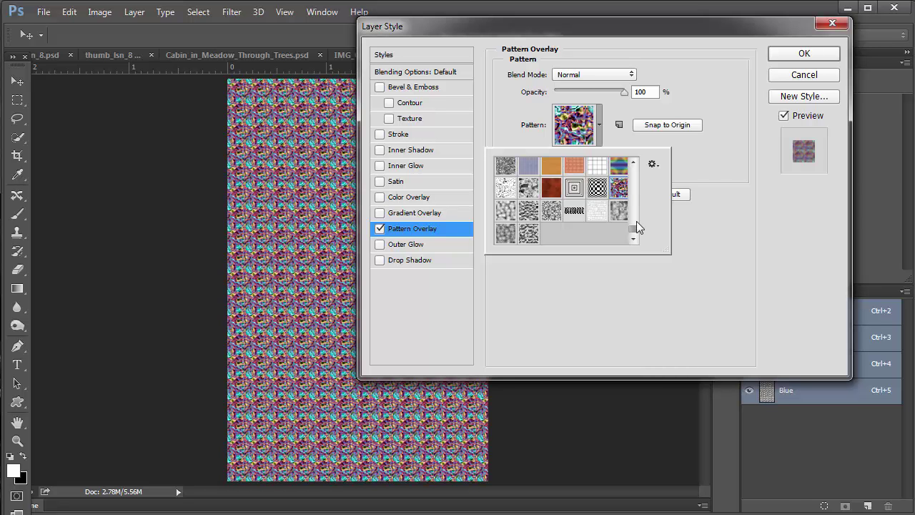
Append the Nature Patterns library and set the overlay to the dark green and white leaf pattern
click(653, 163)
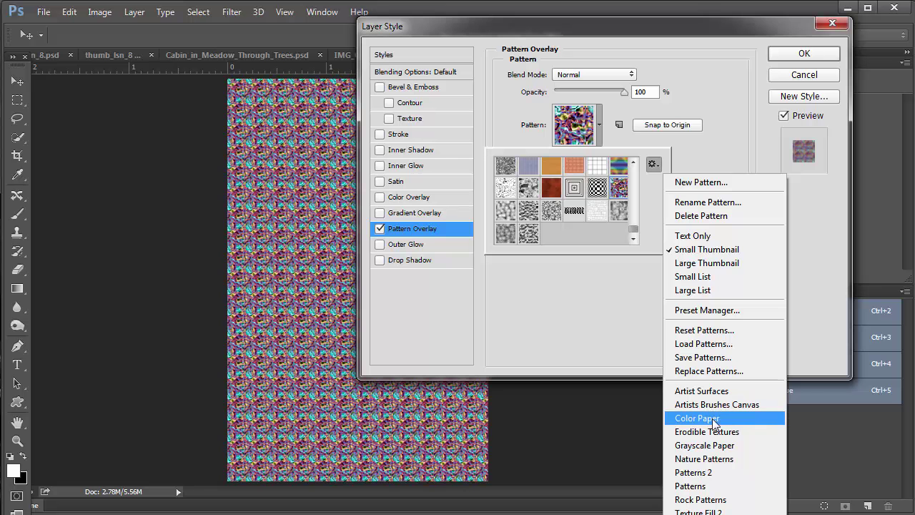
click(711, 460)
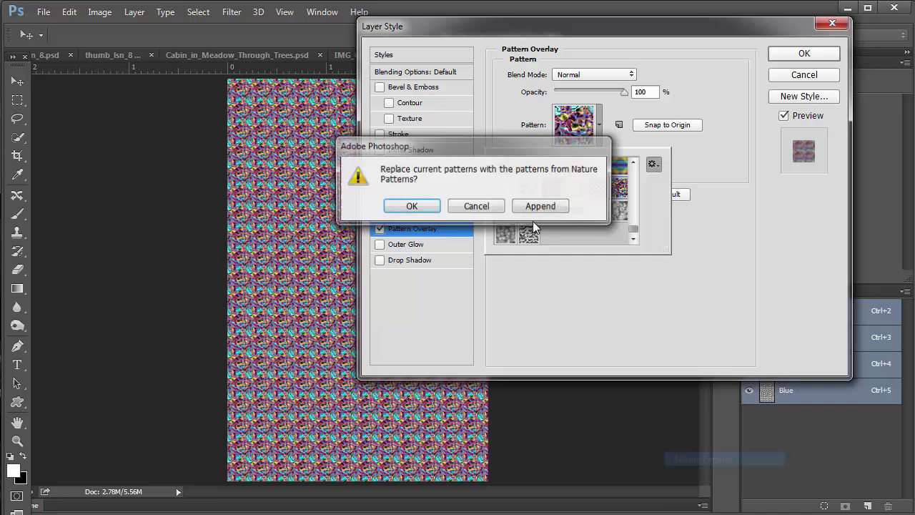
click(537, 208)
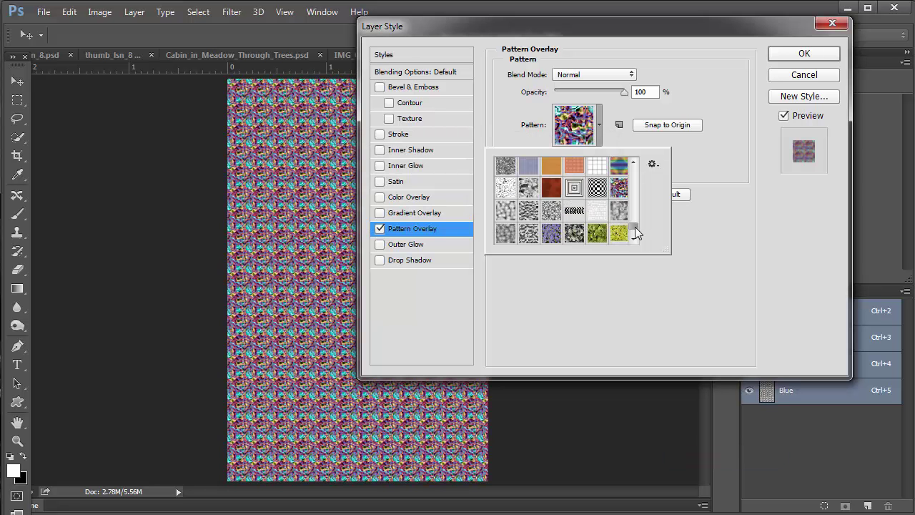
click(635, 230)
click(551, 233)
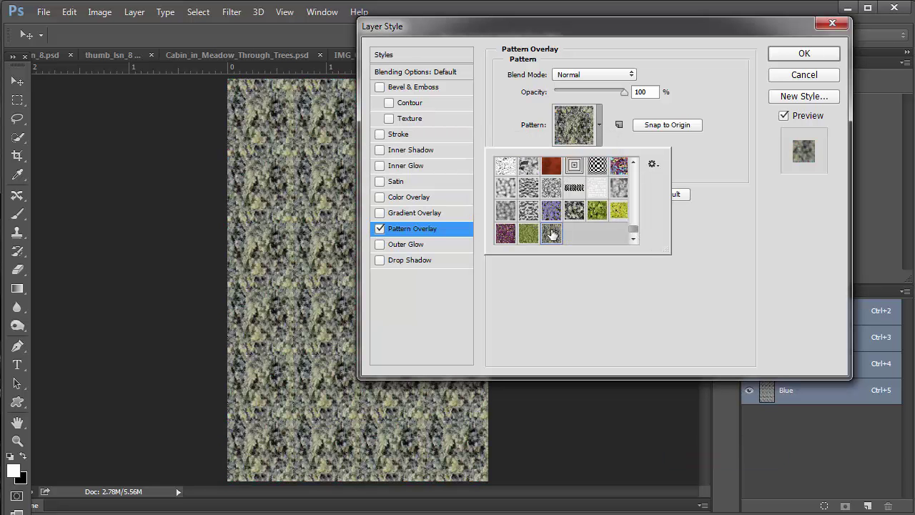
click(558, 219)
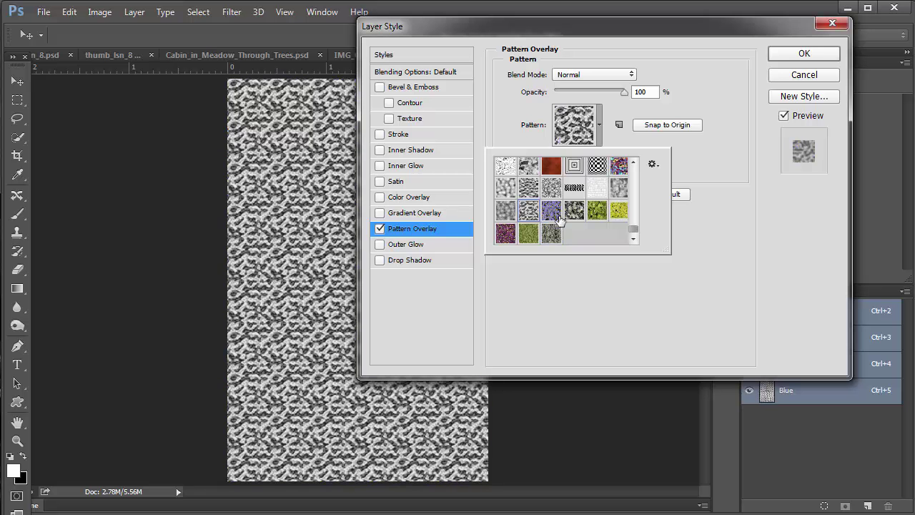
click(575, 213)
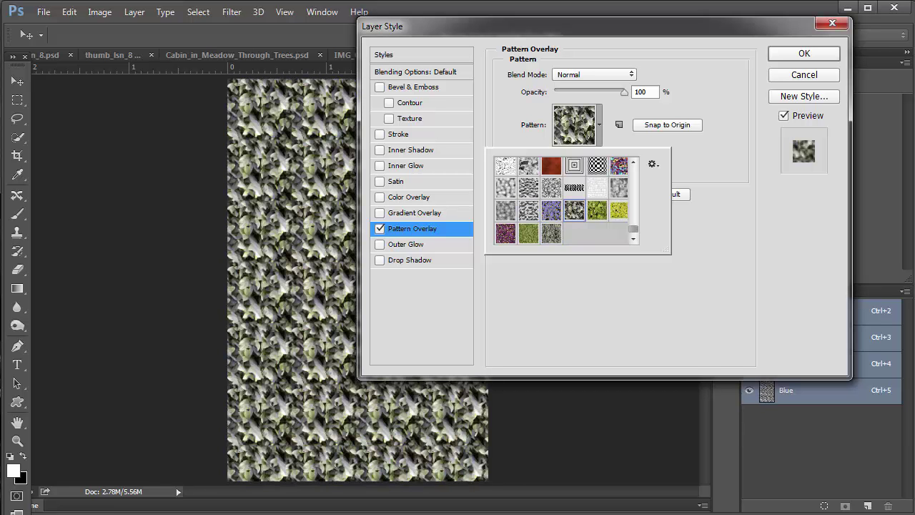
Apply the fine black-and-white speckled pattern as the overlay and lower Layer 1's opacity to 33%
double_click(574, 188)
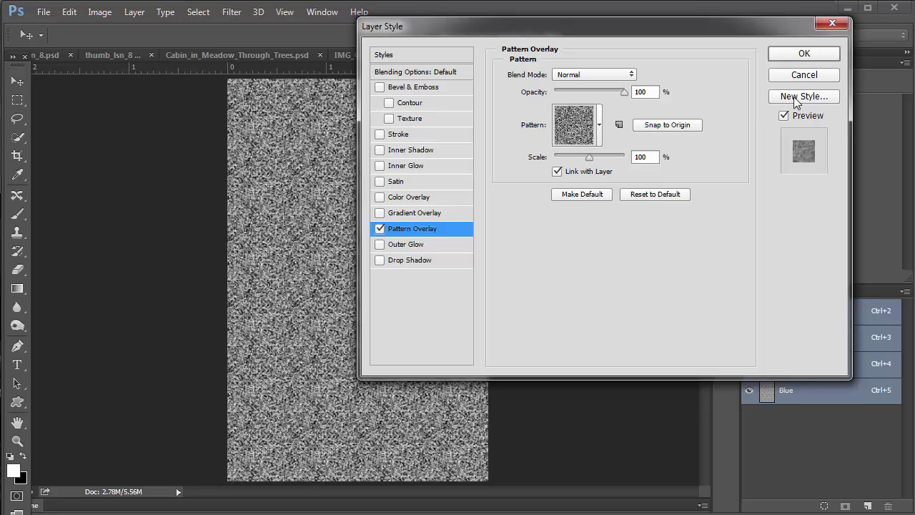
click(804, 54)
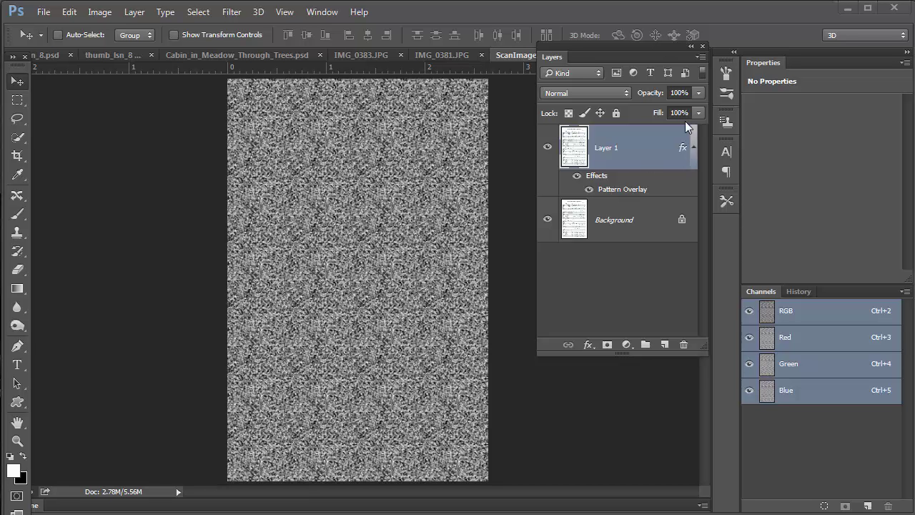
click(699, 93)
click(667, 108)
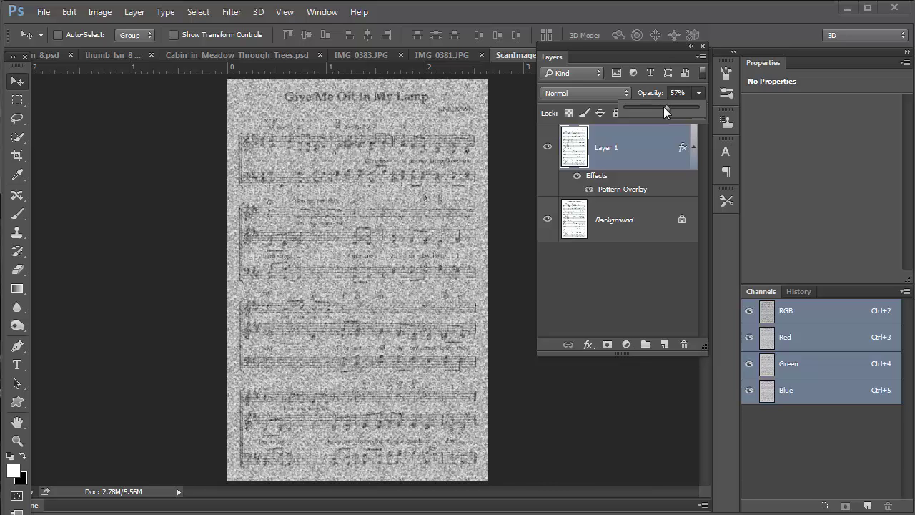
drag(655, 107, 661, 109)
drag(663, 111, 646, 110)
click(654, 109)
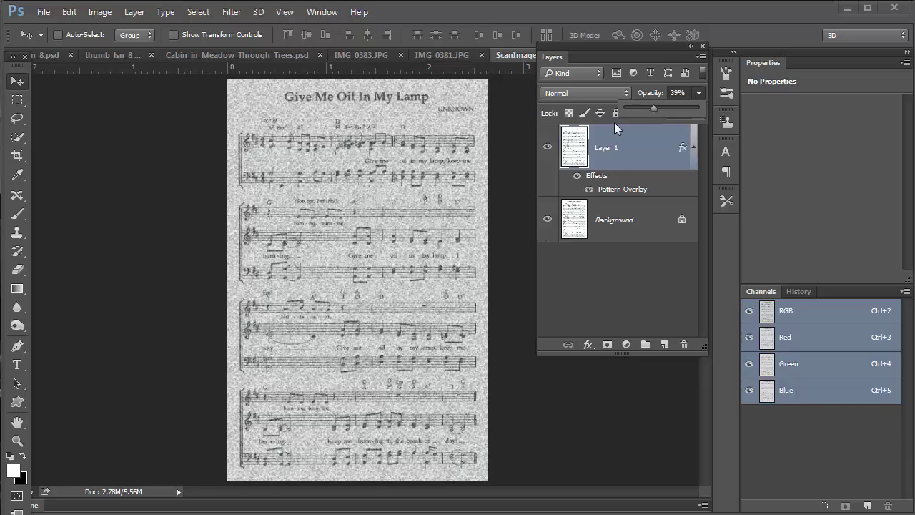
click(650, 109)
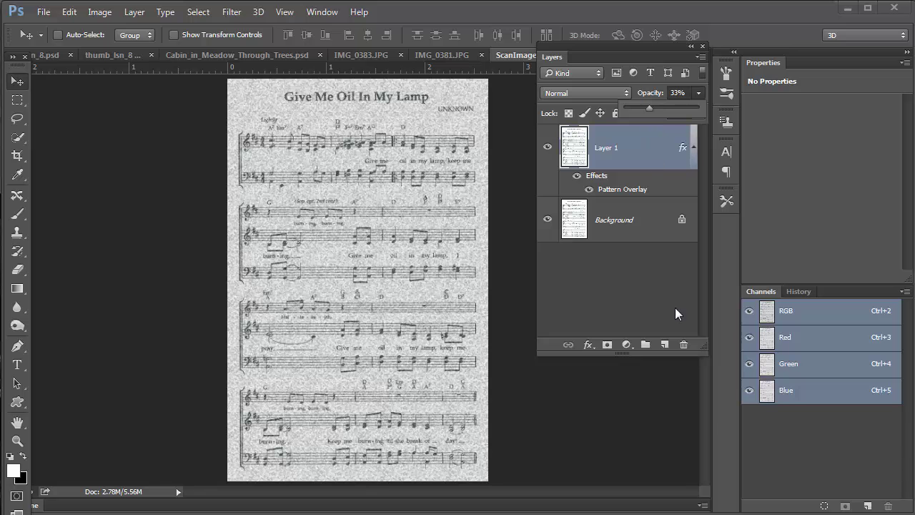
Duplicate the Background layer and add an empty layer directly above the copy
click(658, 220)
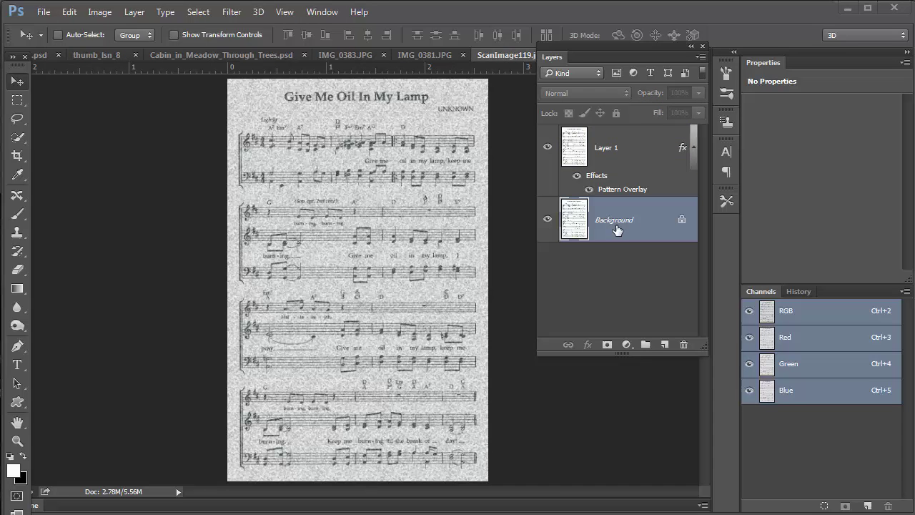
key(ctrl+j)
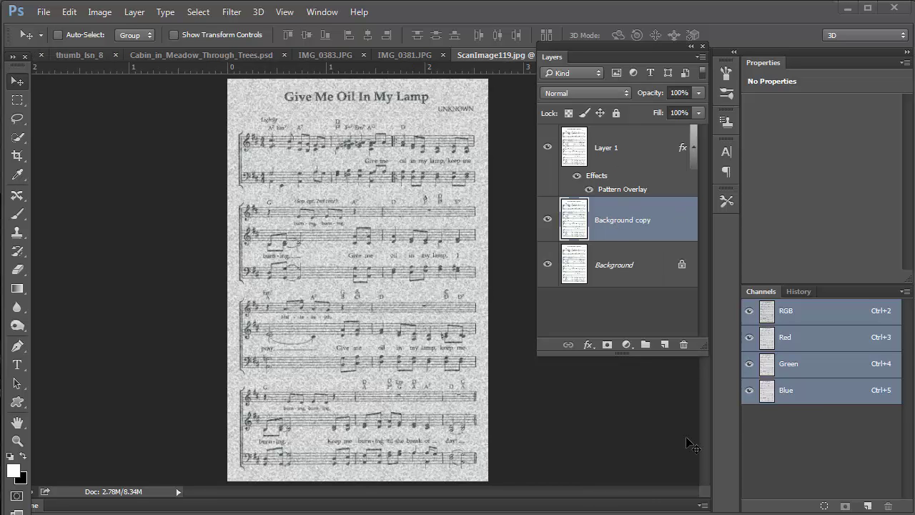
click(664, 344)
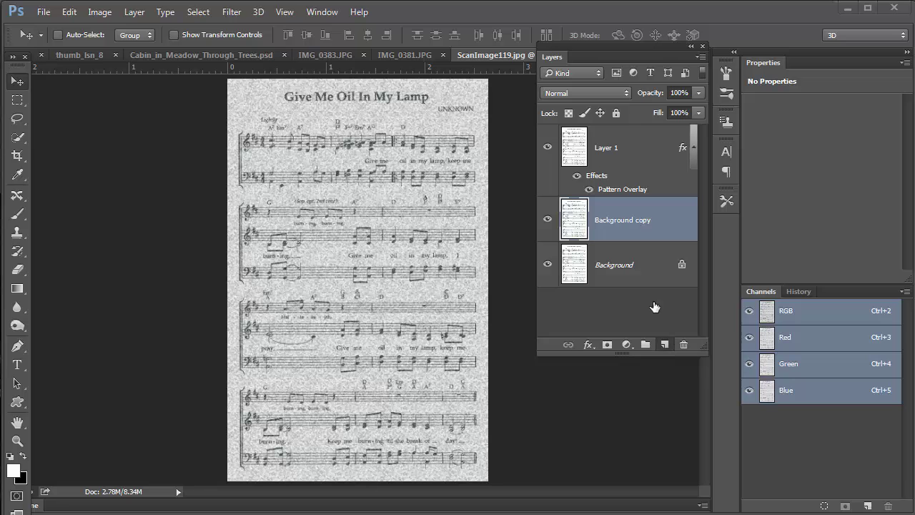
Try merging Layer 1 into the empty layer, inspect it with the layers beneath hidden and shown, and undo the merge
click(583, 151)
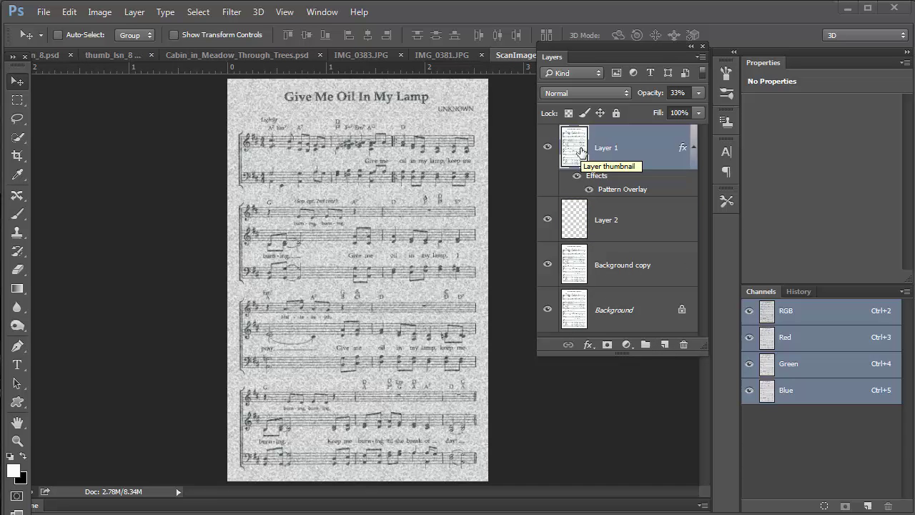
key(ctrl+e)
click(548, 193)
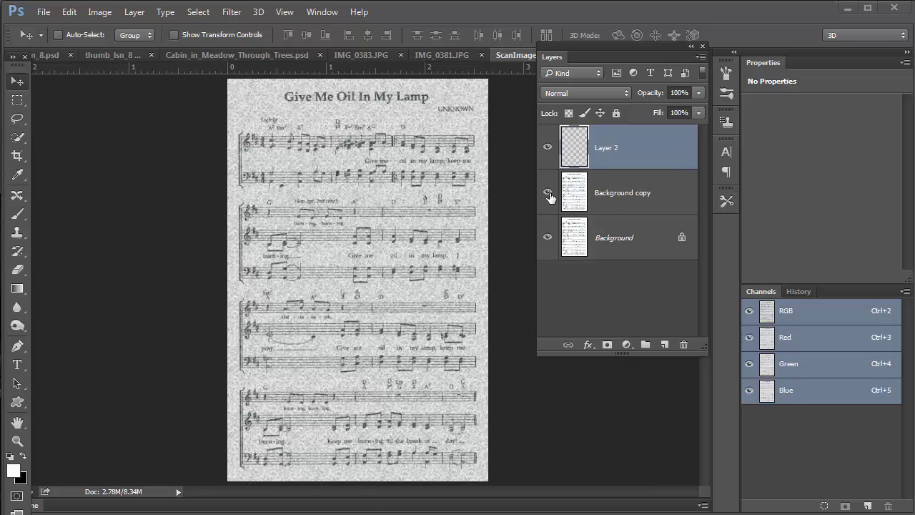
click(548, 237)
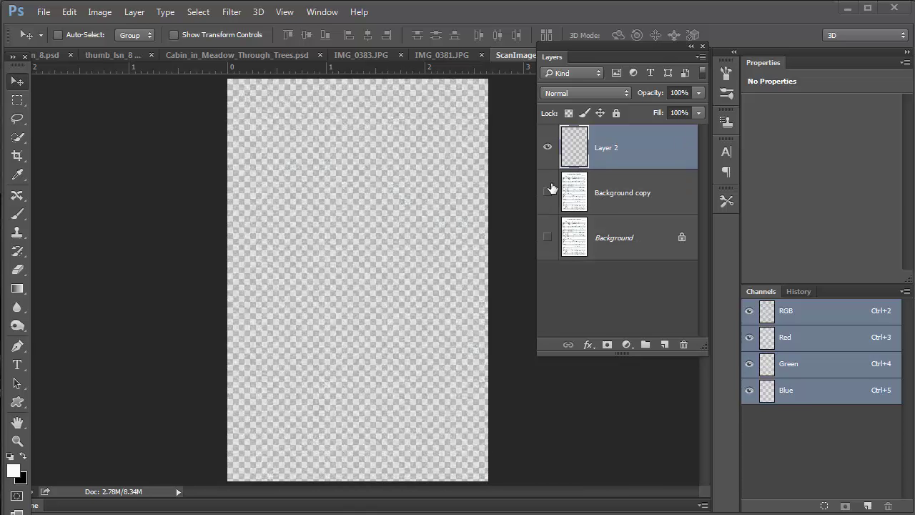
click(548, 192)
click(547, 238)
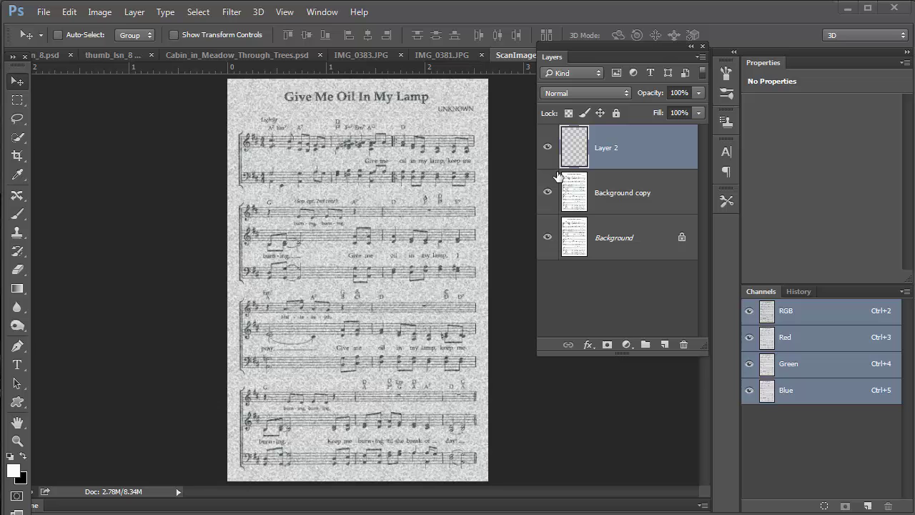
click(548, 147)
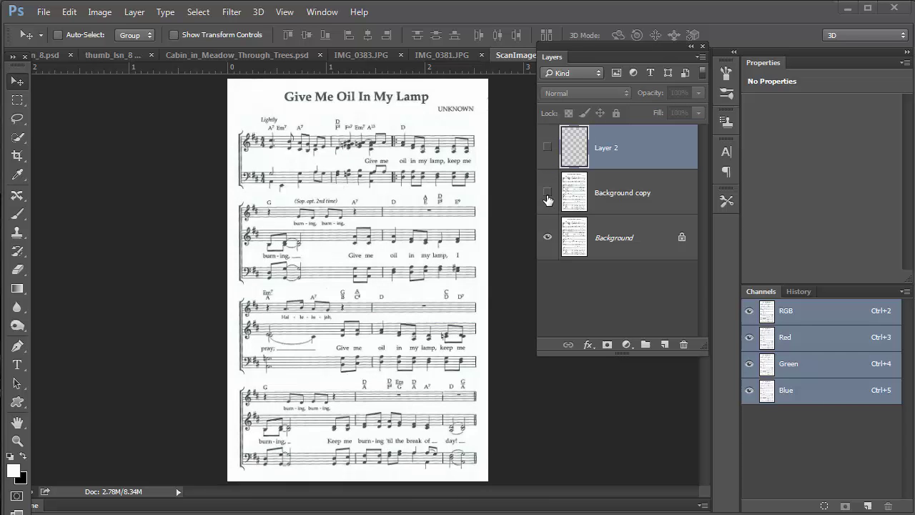
click(547, 147)
click(548, 191)
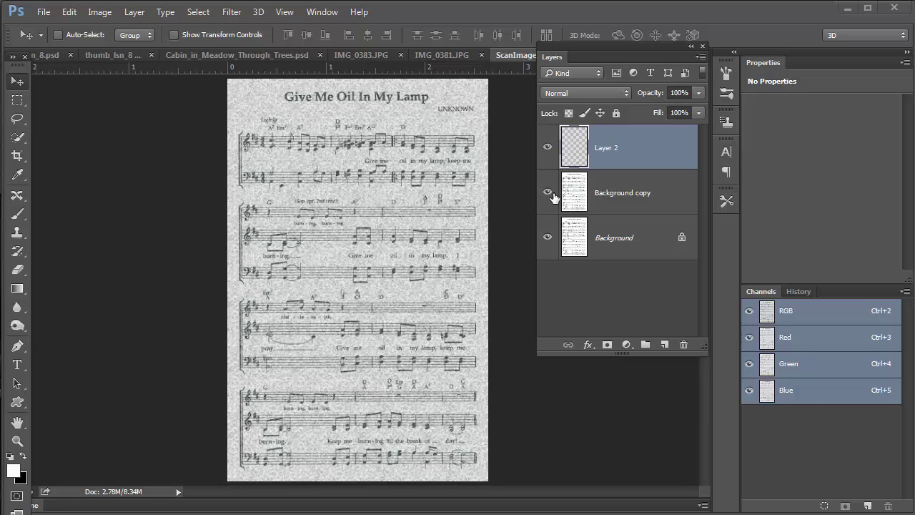
click(551, 240)
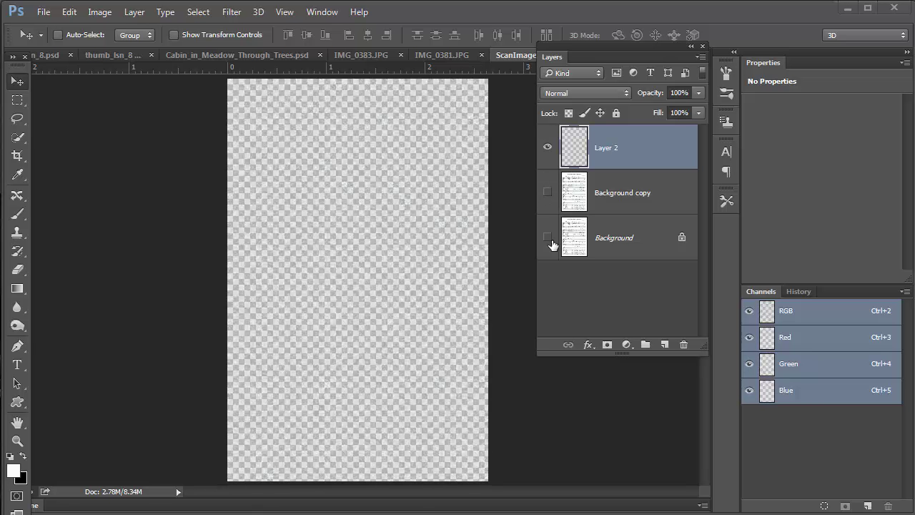
click(548, 191)
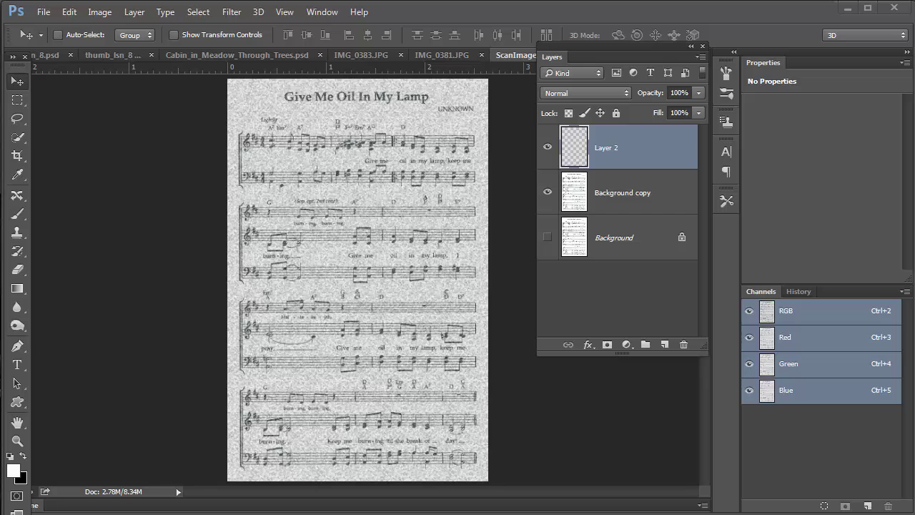
key(ctrl+z)
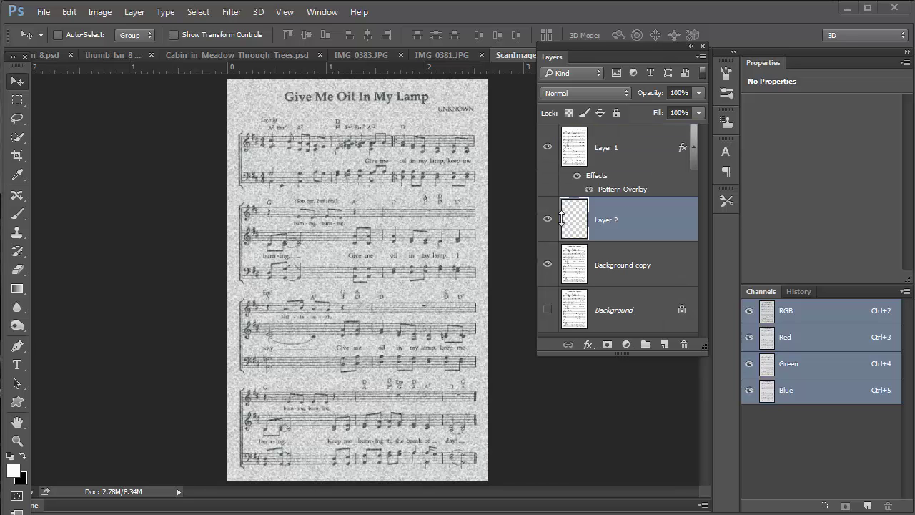
Merge Layer 1 with the empty Layer 2, and merge the resulting texture layer down into Background copy
shift+click(604, 151)
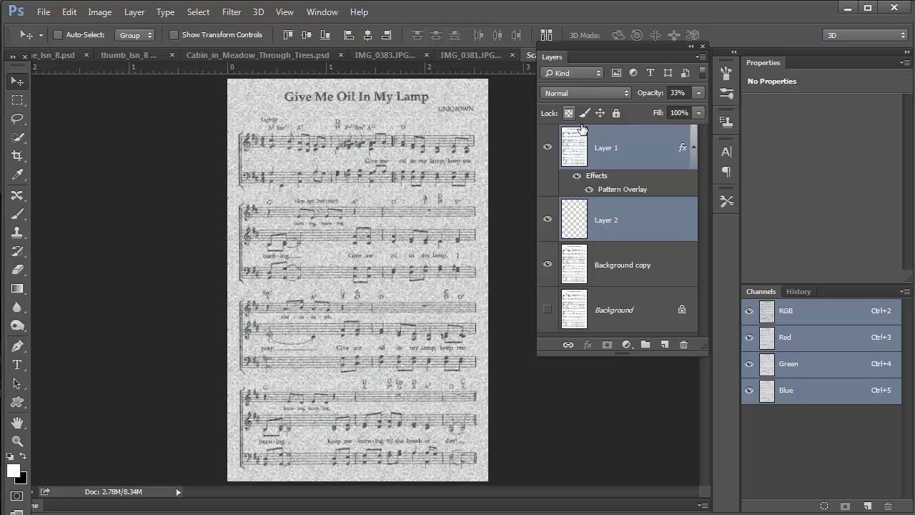
key(ctrl+e)
click(548, 192)
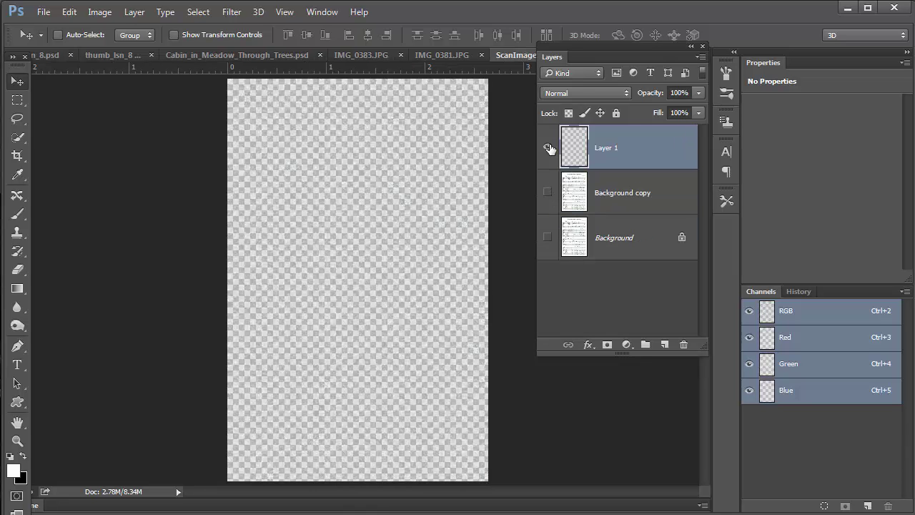
click(548, 239)
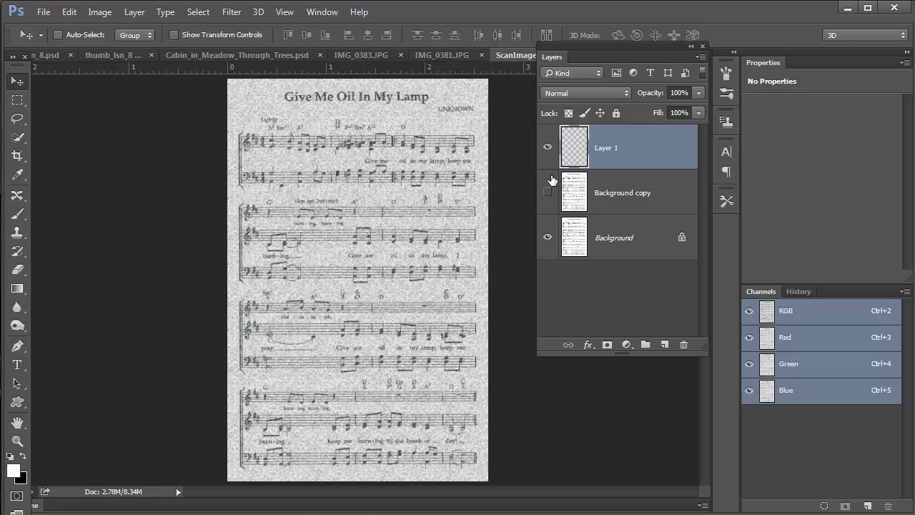
click(548, 193)
key(Delete)
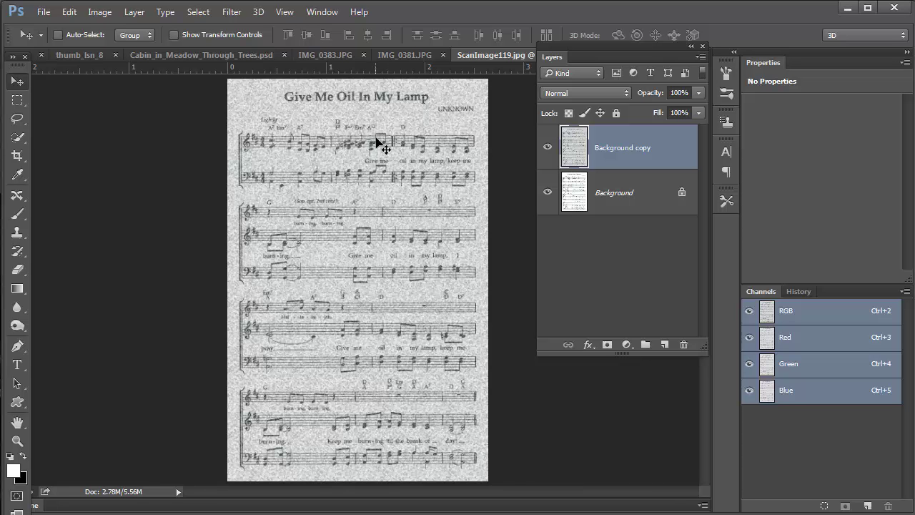
Start Lighting Effects on Background copy, move the spot light to the left-middle of the sheet music, and set its intensity to 16
click(231, 12)
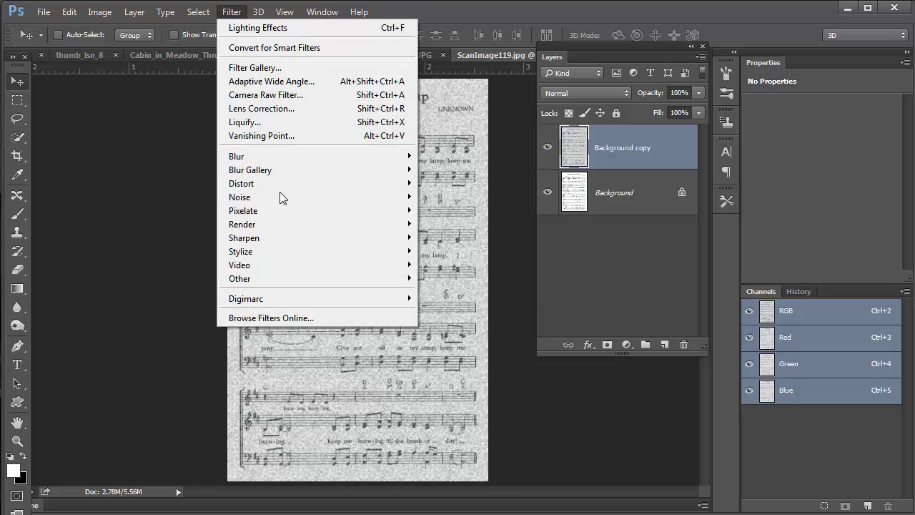
mouse_move(263, 224)
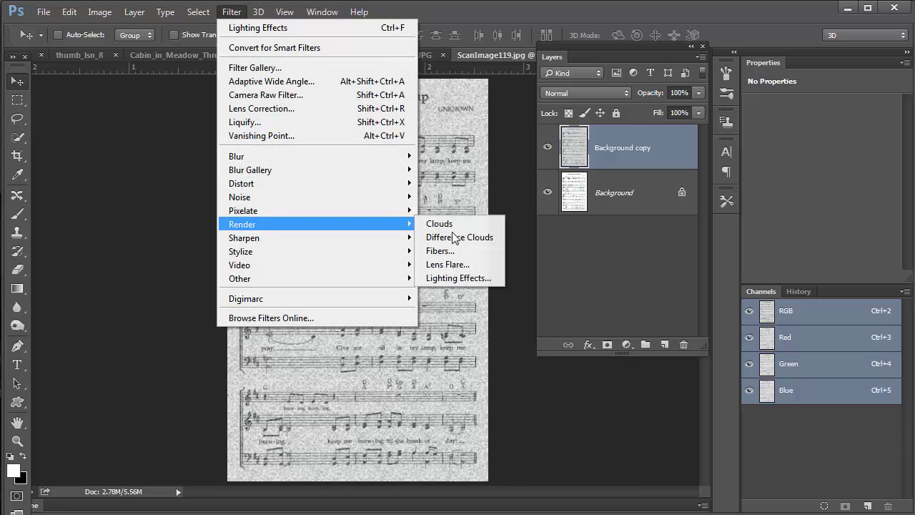
click(456, 281)
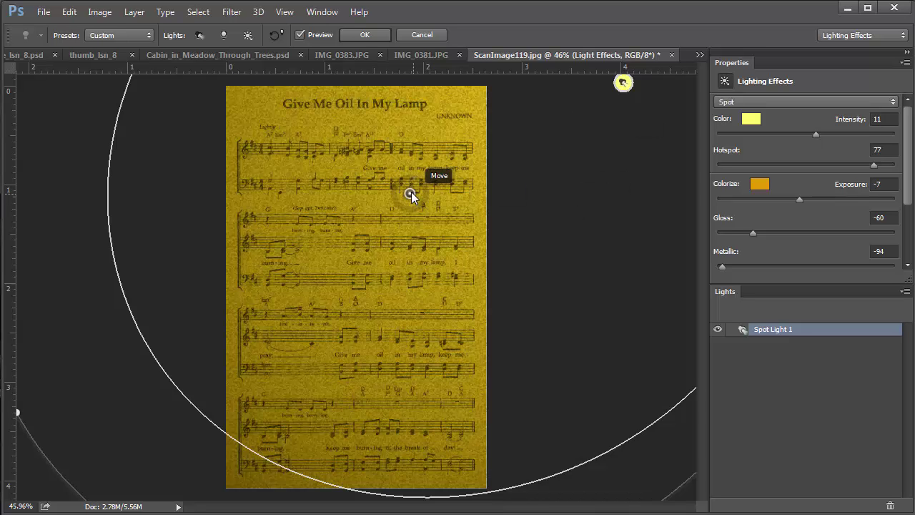
drag(410, 194, 343, 261)
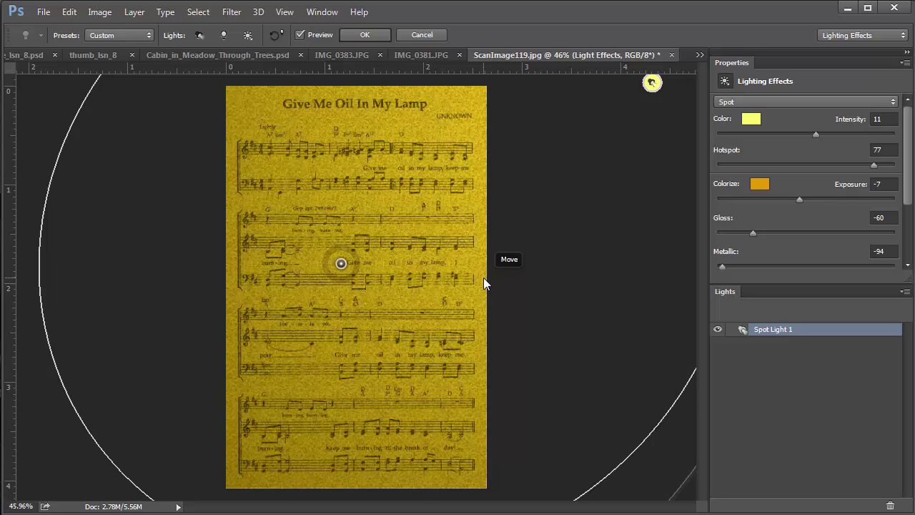
key(ctrl+minus)
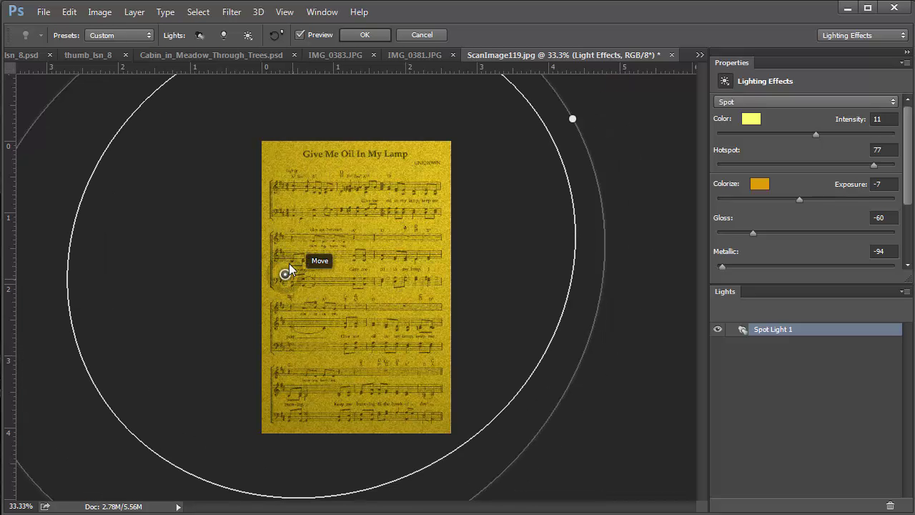
mouse_move(299, 275)
mouse_down()
mouse_move(307, 269)
mouse_move(292, 258)
mouse_up()
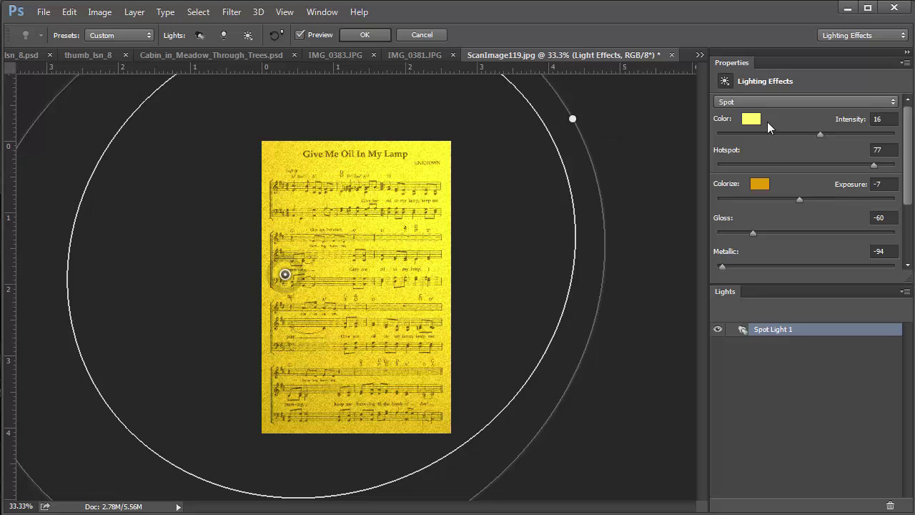
click(820, 135)
drag(785, 136, 820, 134)
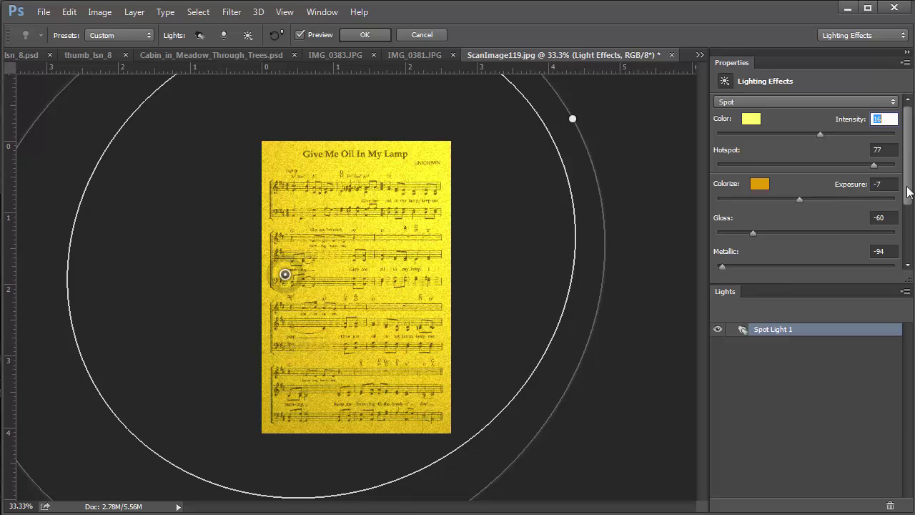
Set the lighting texture to the Red channel with a height of -3 and apply the Lighting Effects filter
click(909, 225)
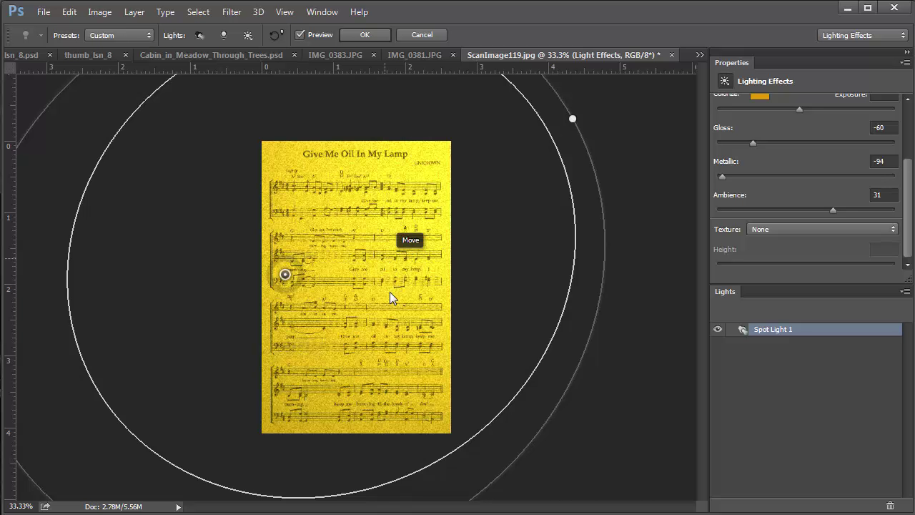
key(ctrl+plus)
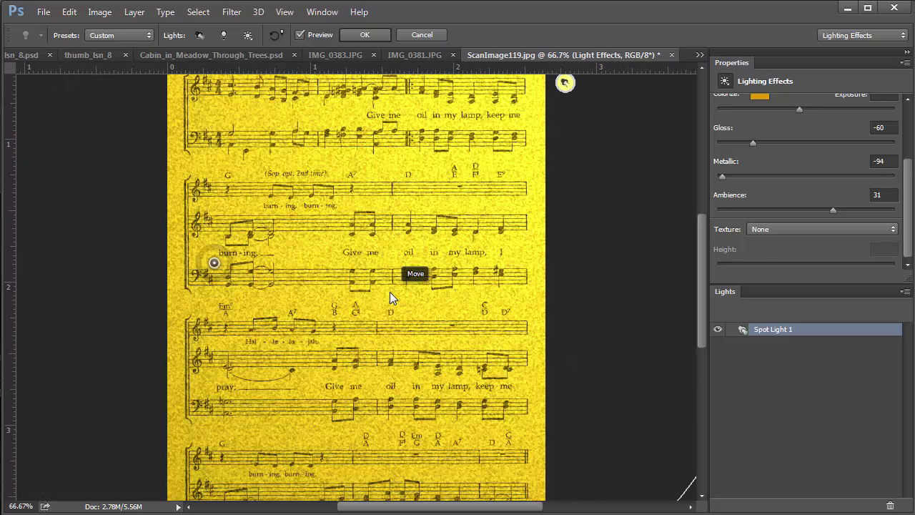
click(779, 233)
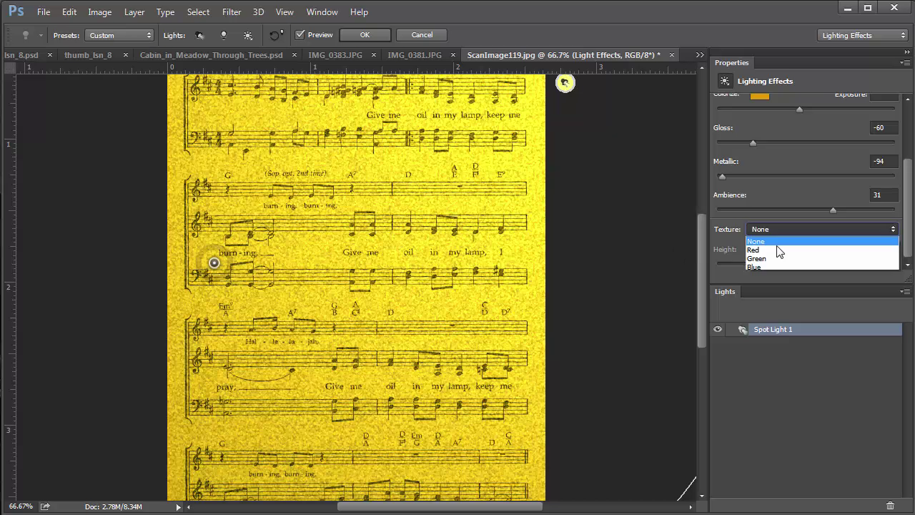
click(779, 251)
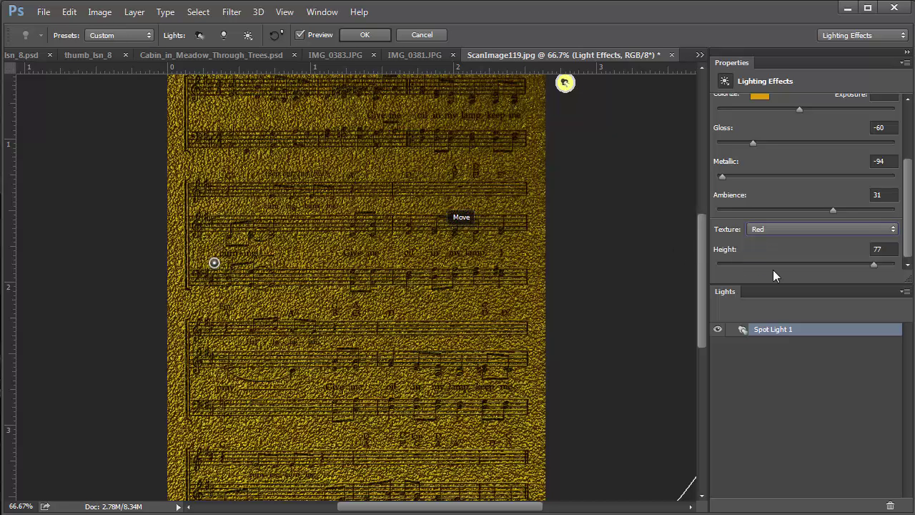
drag(872, 265, 803, 267)
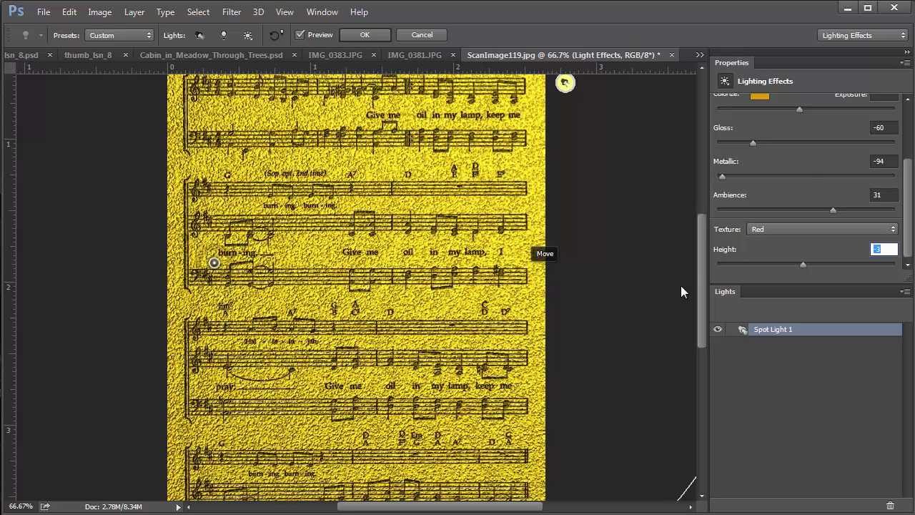
click(365, 36)
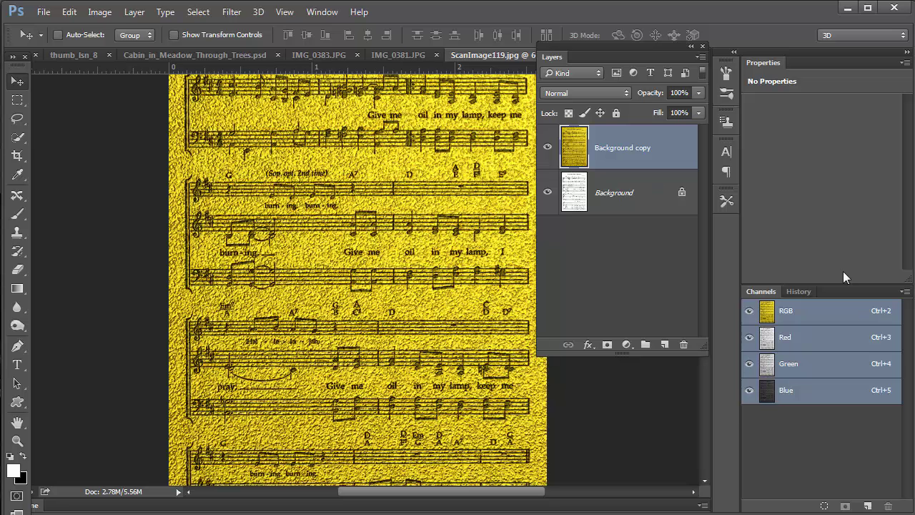
Set the golden Background copy layer's opacity to 77% and duplicate the Background layer
click(699, 93)
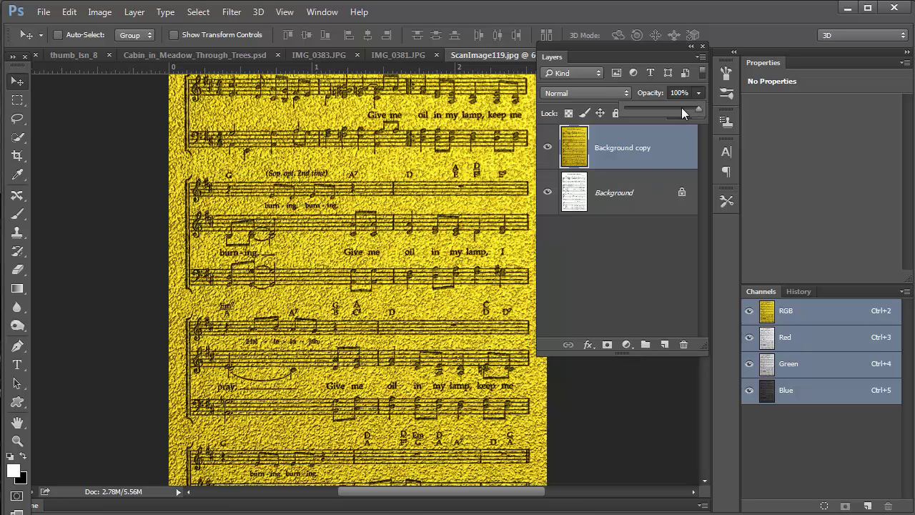
click(681, 112)
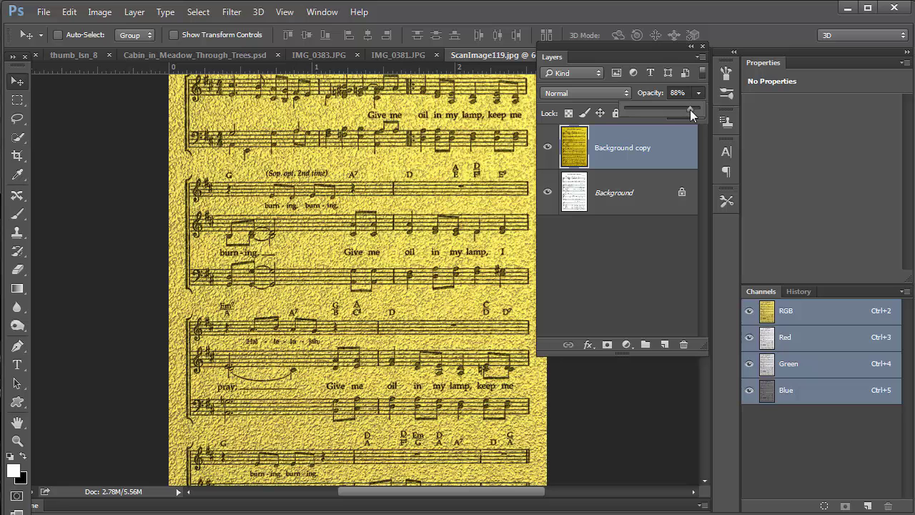
drag(690, 109, 682, 113)
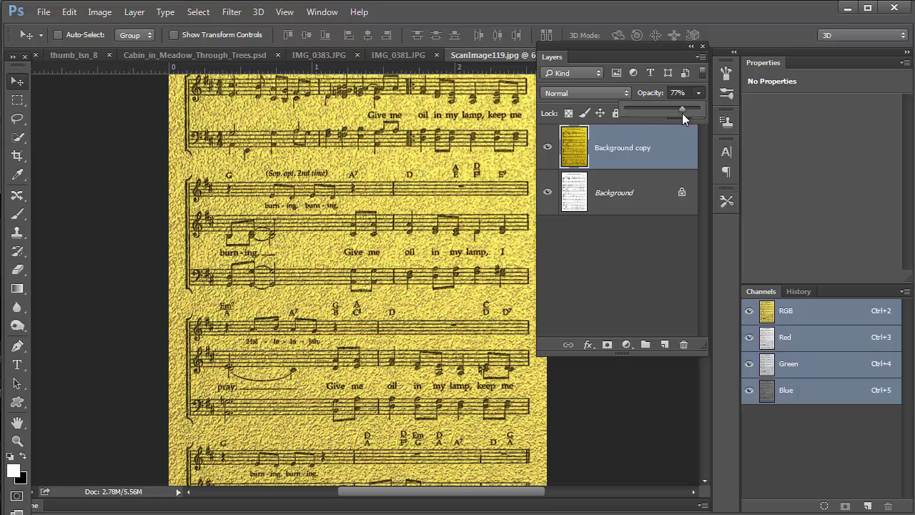
click(626, 193)
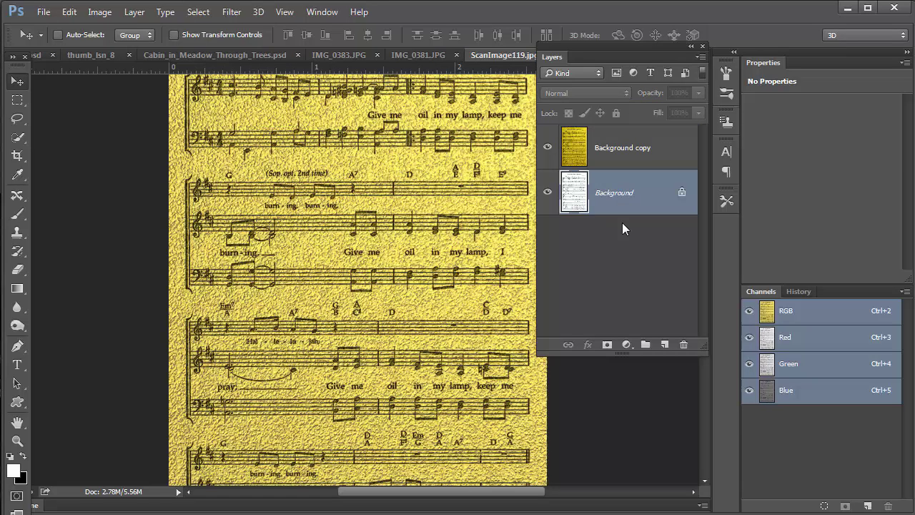
key(ctrl+j)
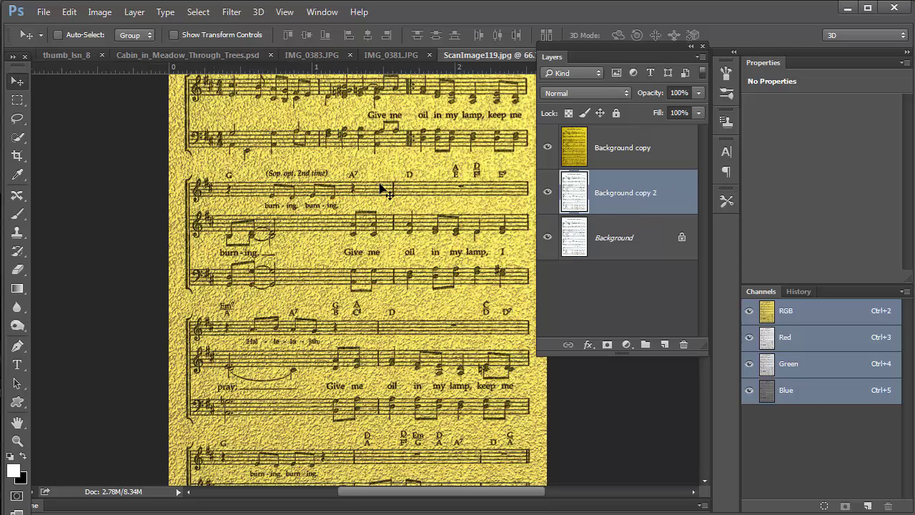
Examine the golden embossed texture and the legibility of the notes across the sheet music, close up and as a whole page
key(ctrl+minus)
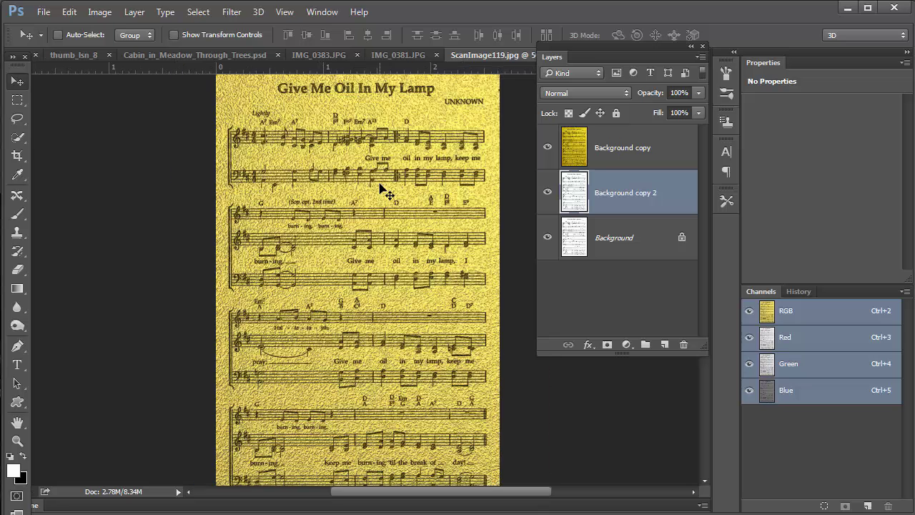
key(ctrl+minus)
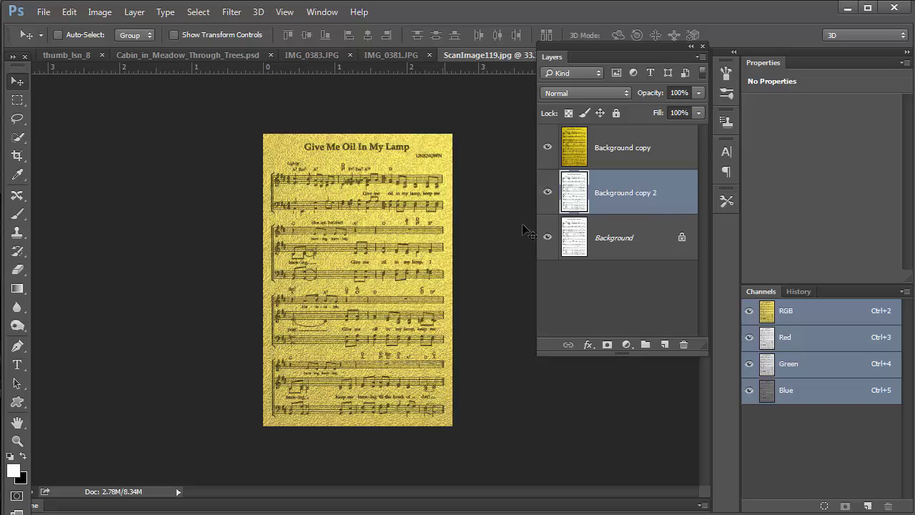
ctrl+click(372, 240)
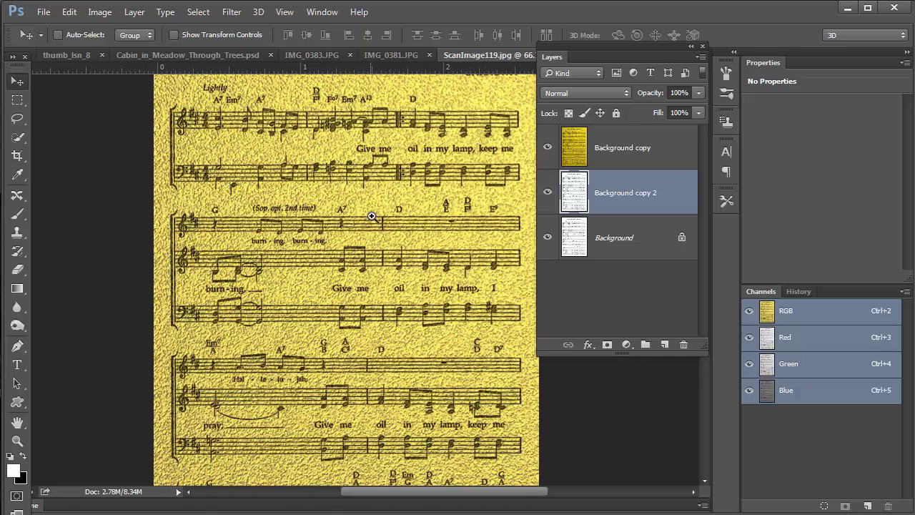
ctrl+click(372, 218)
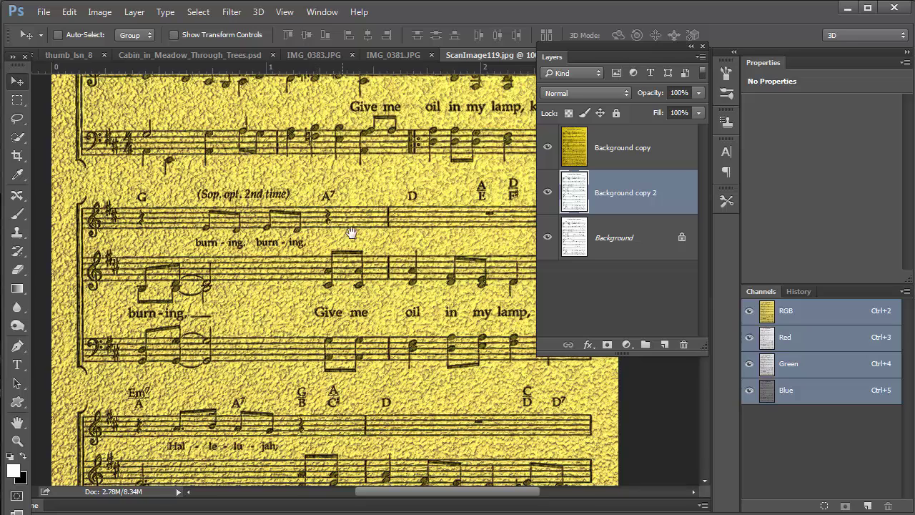
drag(350, 233, 304, 363)
drag(318, 197, 334, 178)
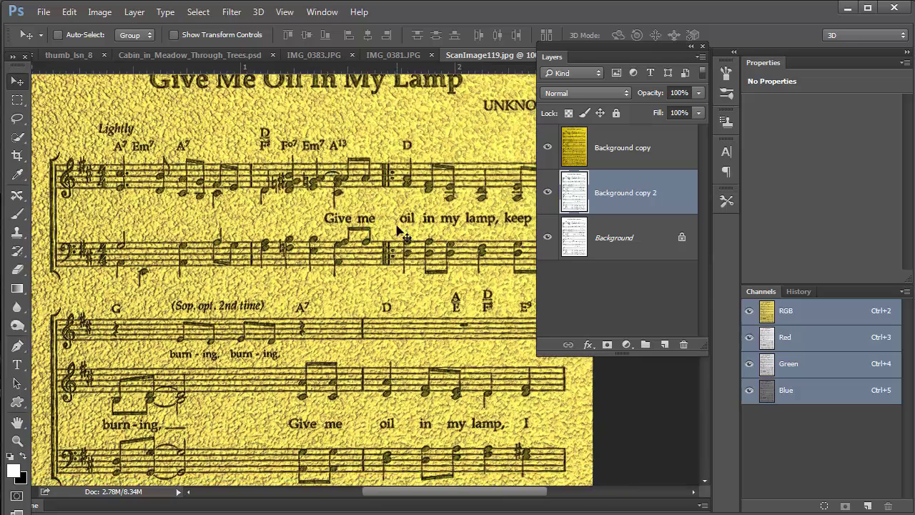
key(ctrl+minus)
key(ctrl+minus)
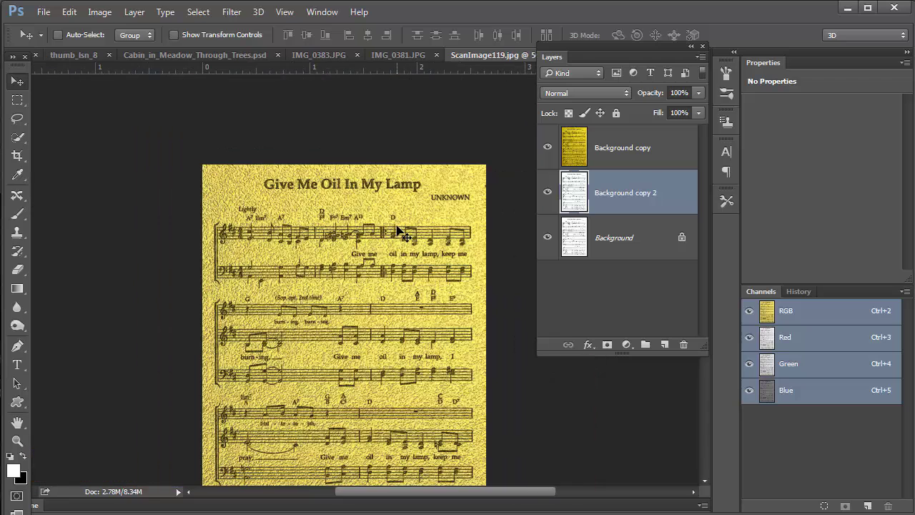
key(ctrl+minus)
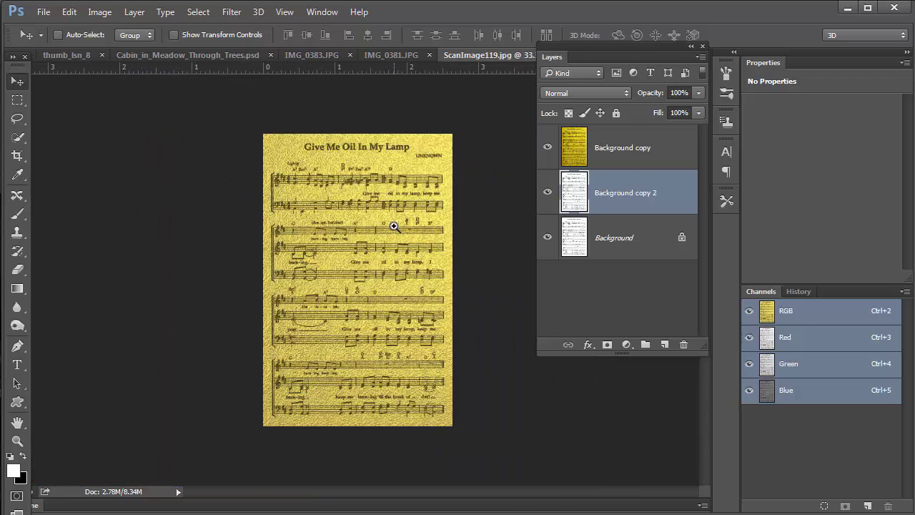
click(393, 226)
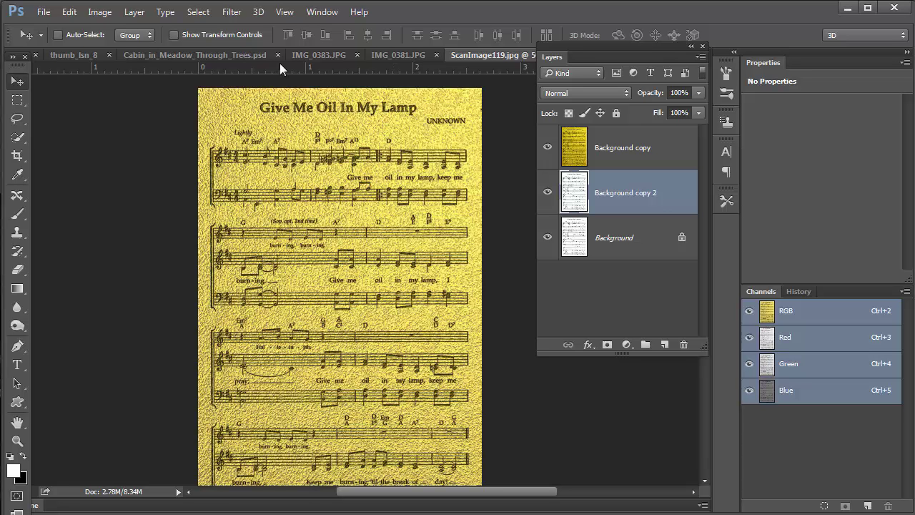
Review the other open images: the flame photo, the cabin composite and the hand-held lamp photo
click(333, 53)
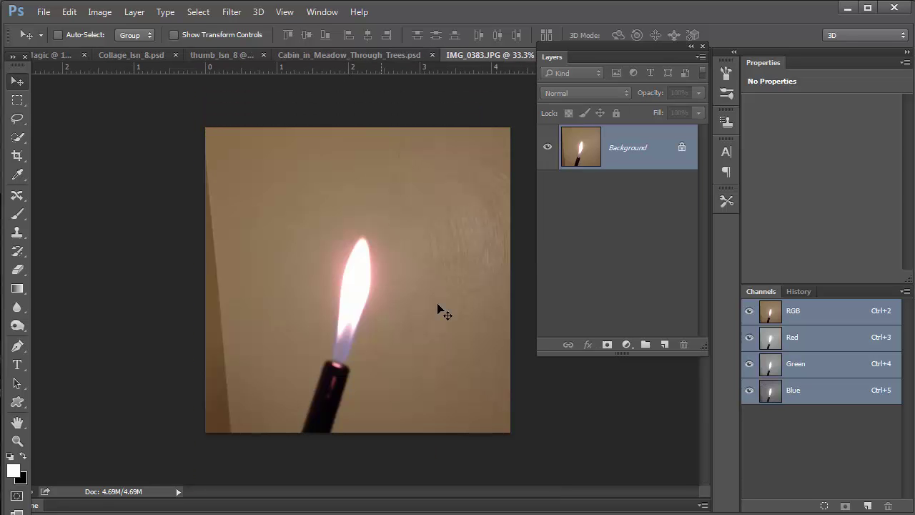
click(360, 57)
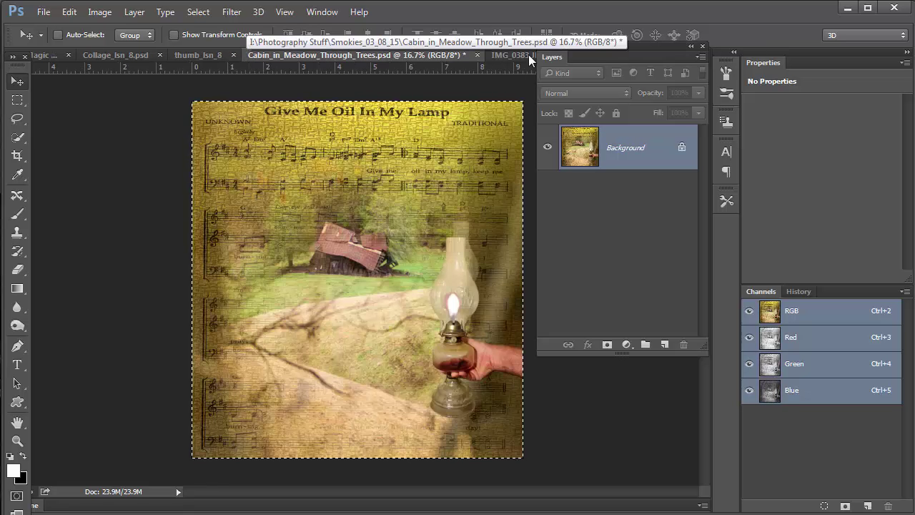
click(507, 56)
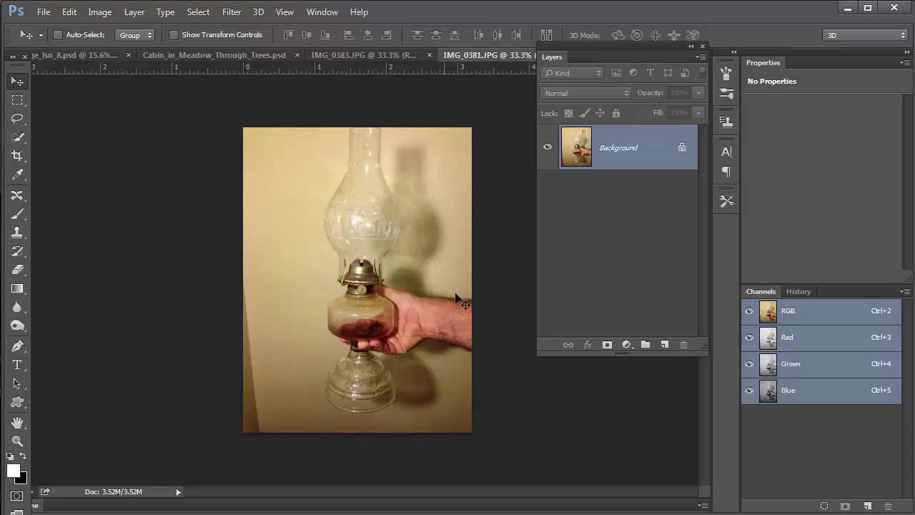
Flatten ScanImage119.jpg and copy the entire sheet music into Cabin_in_Meadow_Through_Trees.psd as a new layer
key(ctrl+Tab)
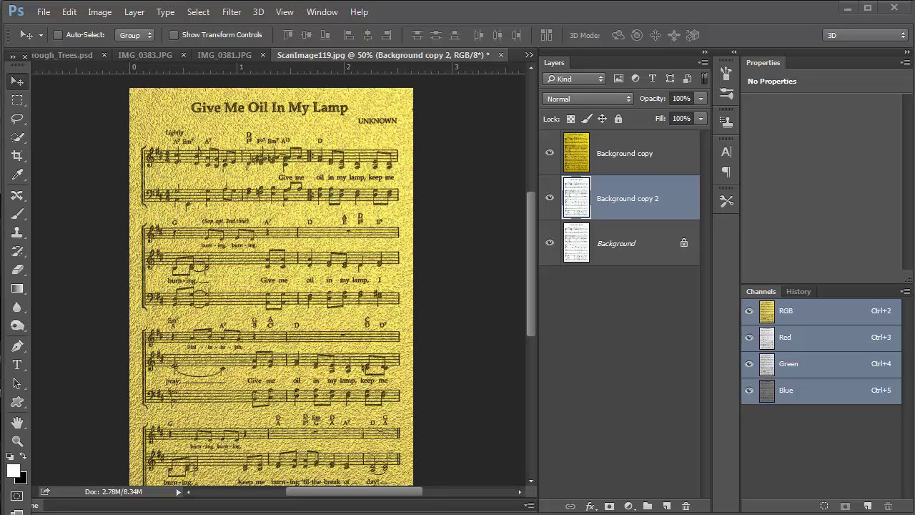
click(702, 64)
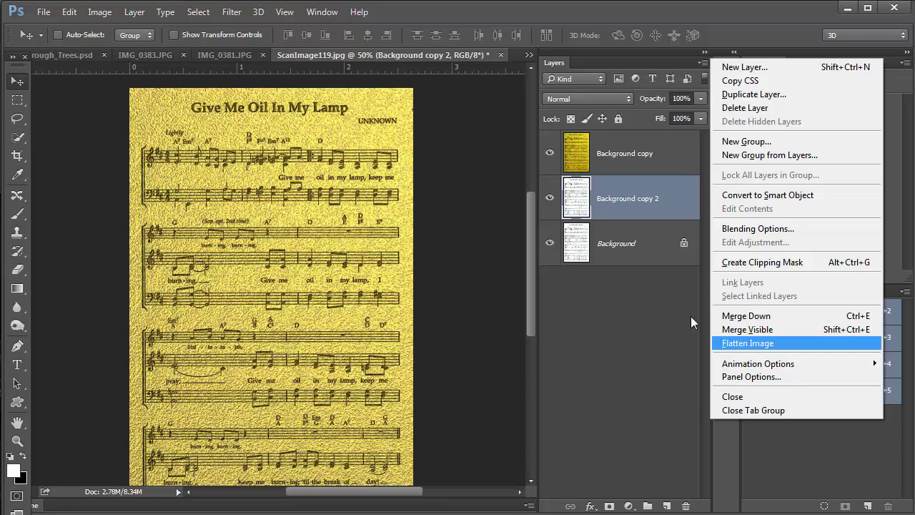
click(756, 344)
key(ctrl+a)
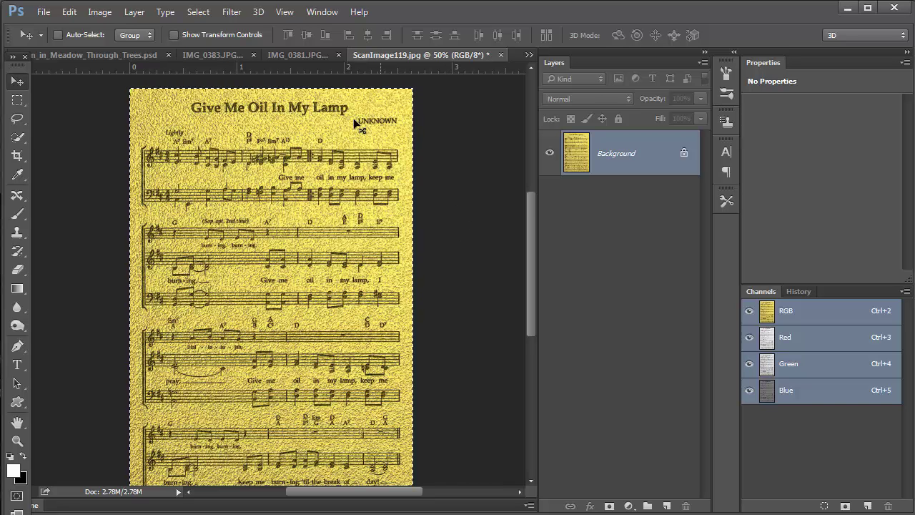
click(100, 56)
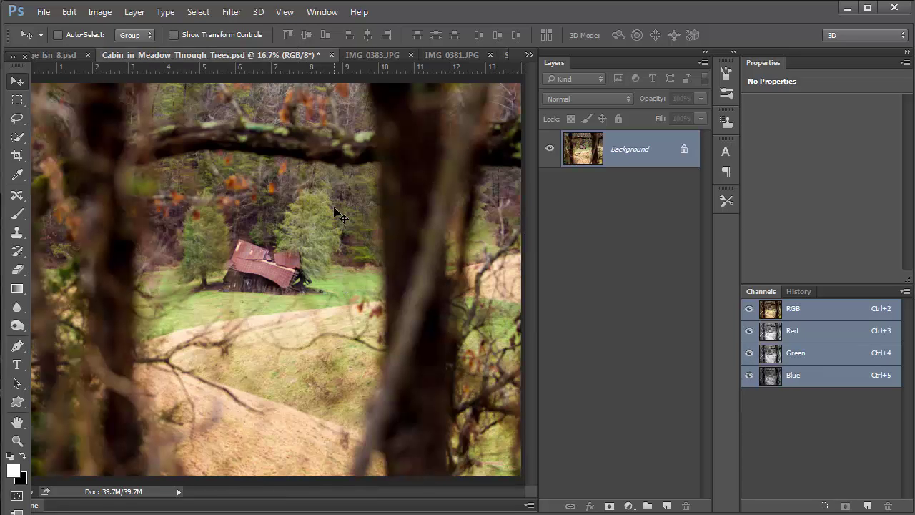
key(ctrl+v)
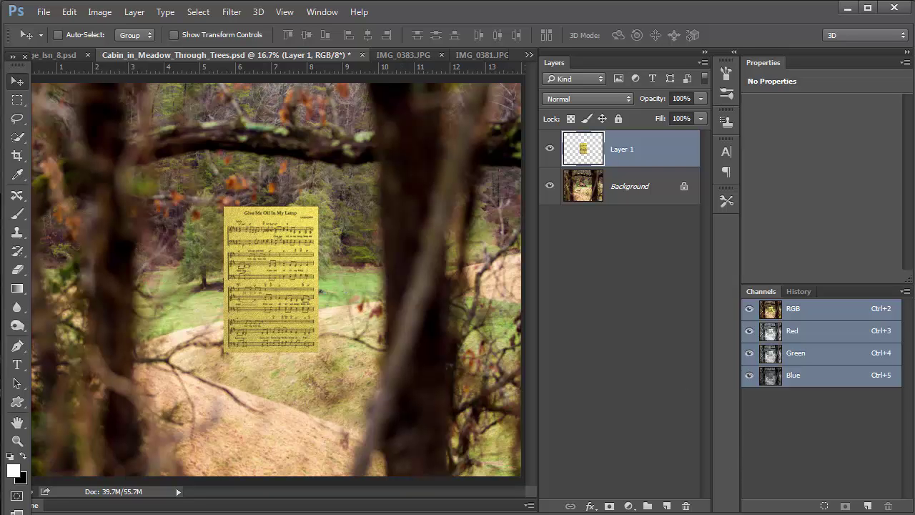
Lasso loosely around the oil lamp and hand in IMG_0381.JPG and copy the selection into Cabin_in_Meadow_Through_Trees.psd
click(412, 54)
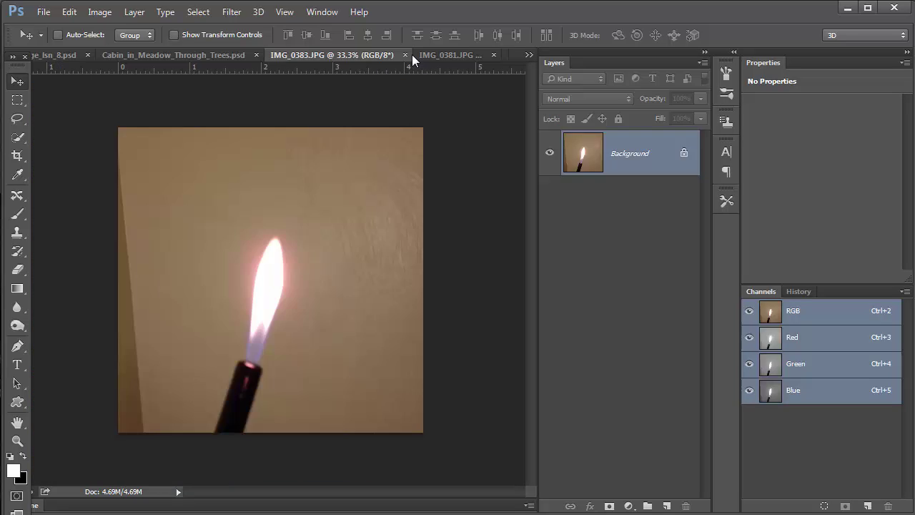
click(451, 55)
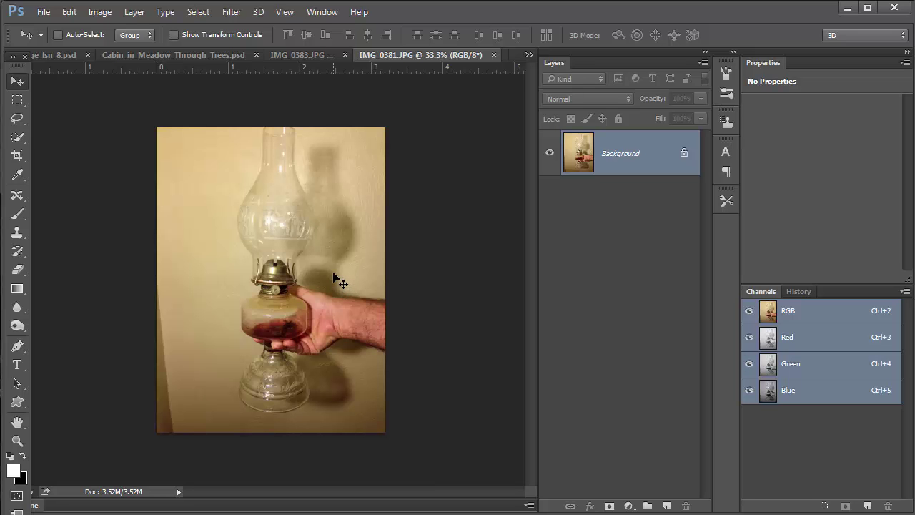
key(l)
mouse_move(317, 279)
mouse_down()
mouse_move(318, 198)
mouse_move(297, 123)
mouse_move(281, 116)
mouse_move(259, 123)
mouse_move(223, 214)
mouse_move(243, 282)
mouse_move(242, 344)
mouse_move(224, 387)
mouse_move(237, 412)
mouse_move(281, 427)
mouse_move(321, 418)
mouse_move(332, 376)
mouse_move(353, 353)
mouse_move(416, 365)
mouse_move(405, 298)
mouse_move(322, 285)
mouse_move(367, 286)
mouse_up()
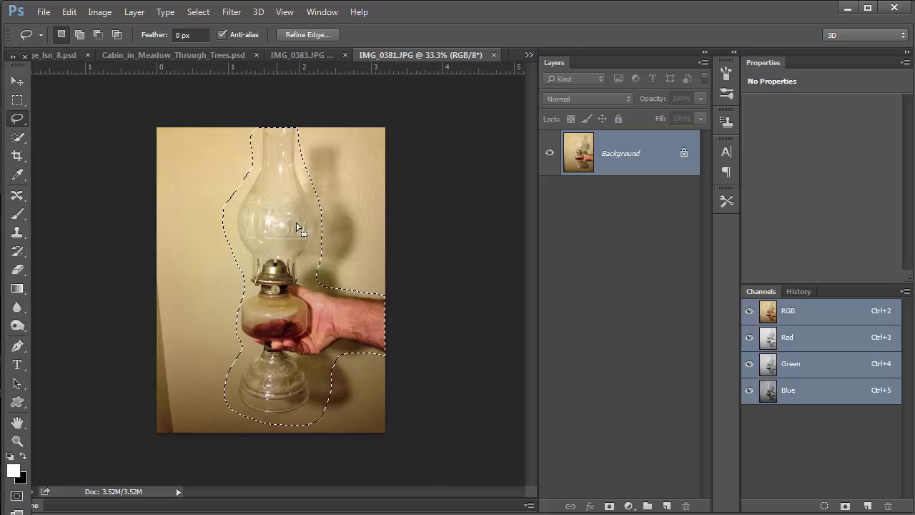
click(187, 56)
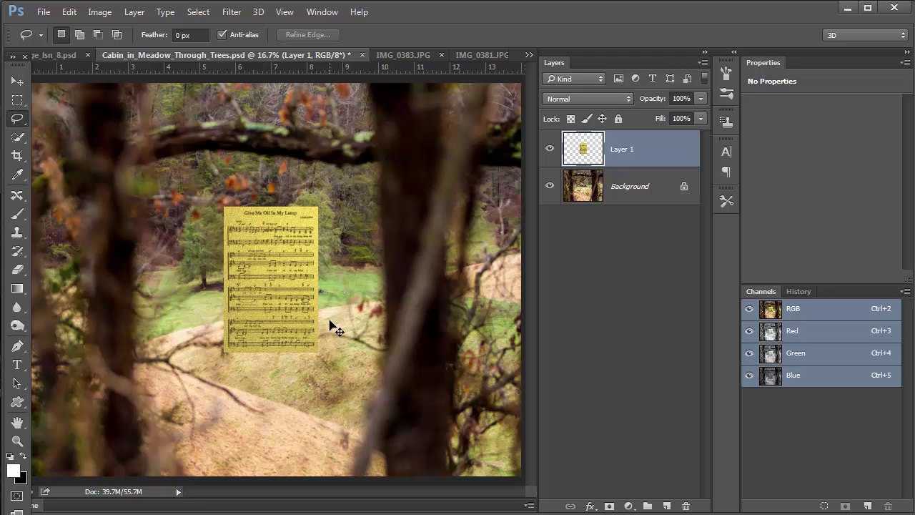
key(ctrl+v)
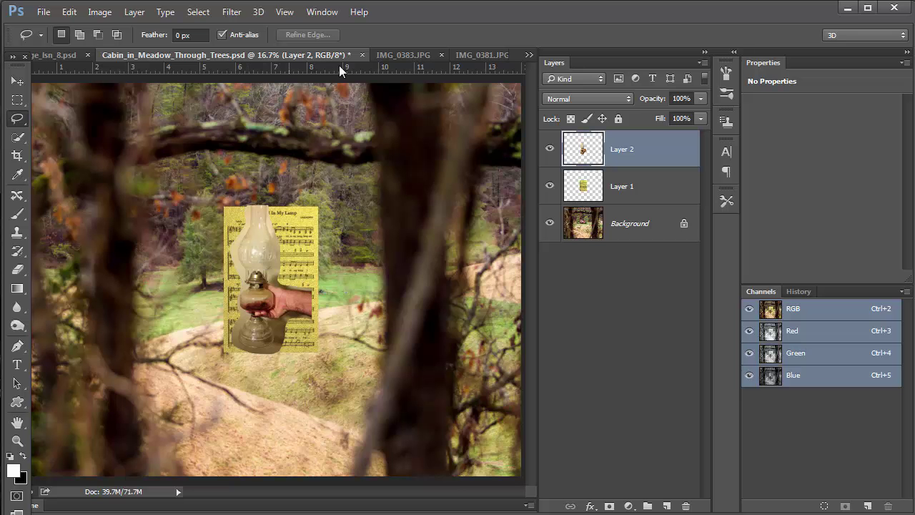
Lasso loosely around the flame in IMG_0383.JPG, extending the selection outward along its upper edges
click(402, 56)
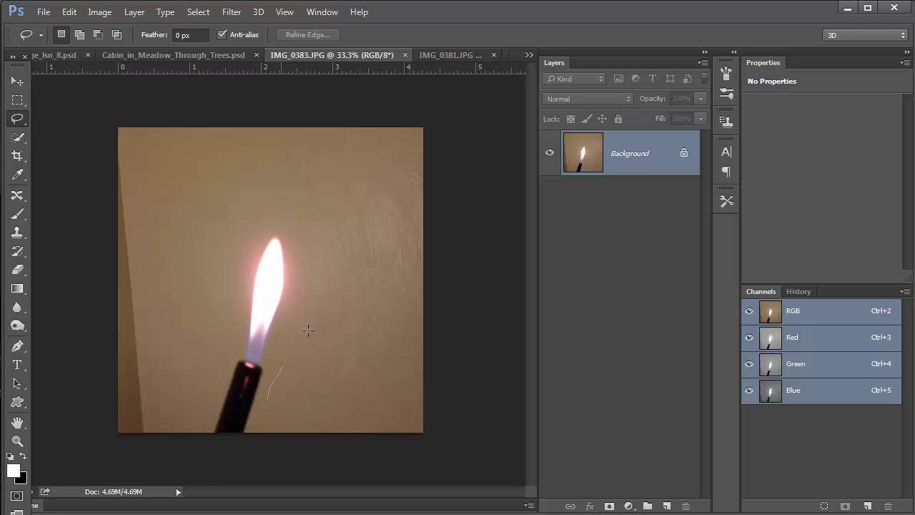
drag(308, 330, 320, 293)
mouse_move(301, 240)
mouse_down()
mouse_move(277, 213)
mouse_move(245, 223)
mouse_move(221, 266)
mouse_move(213, 377)
mouse_move(266, 398)
mouse_up()
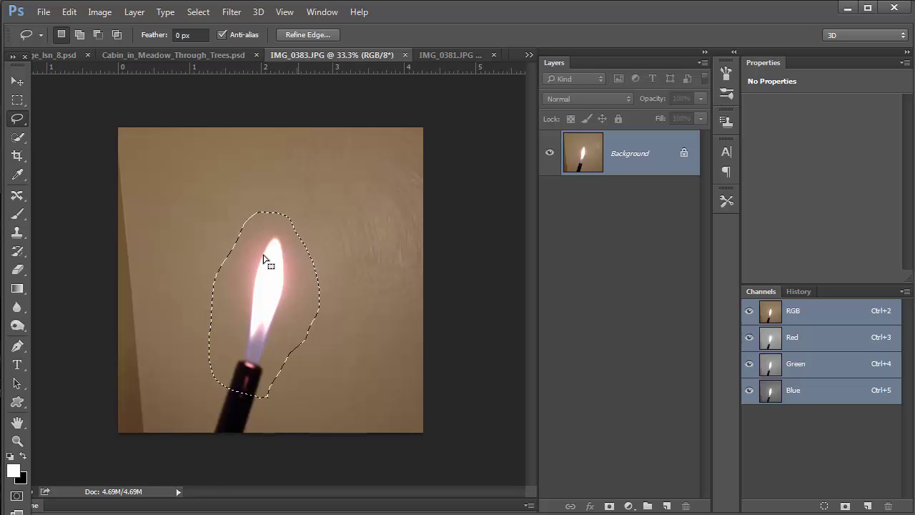
key(shift)
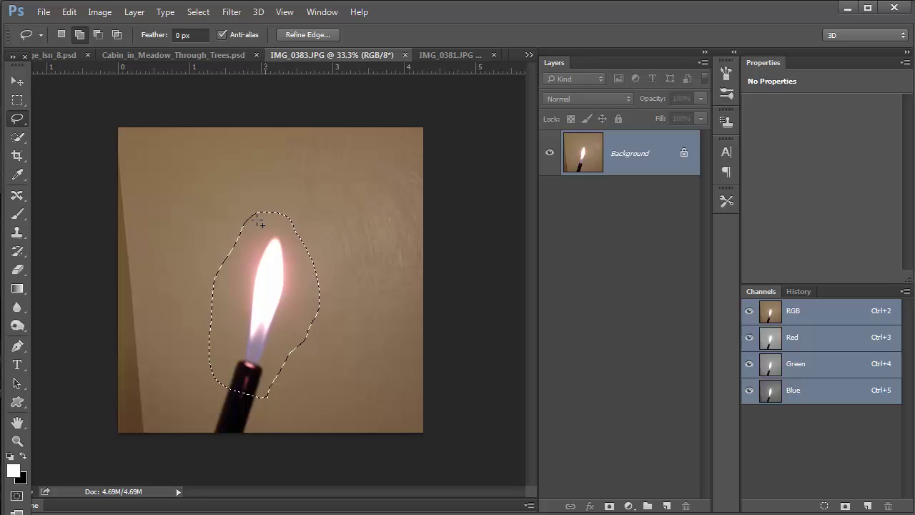
mouse_move(260, 224)
mouse_down()
mouse_move(240, 230)
mouse_move(251, 293)
mouse_move(270, 297)
mouse_up()
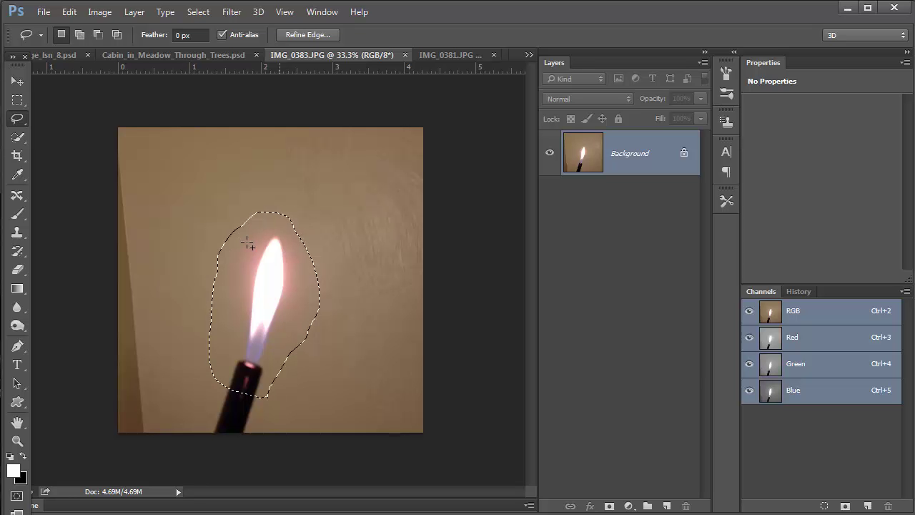
key(shift)
mouse_move(226, 261)
mouse_down()
mouse_move(240, 229)
mouse_move(293, 212)
mouse_up()
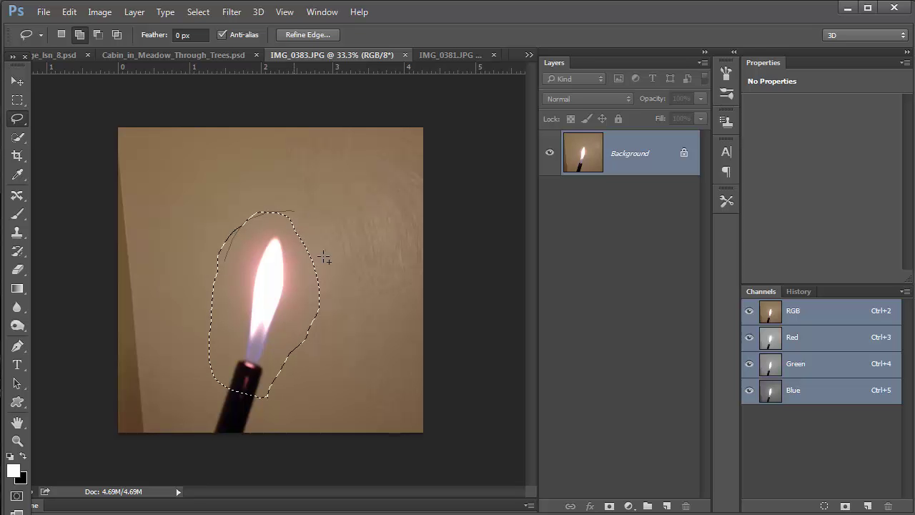
drag(324, 259, 325, 259)
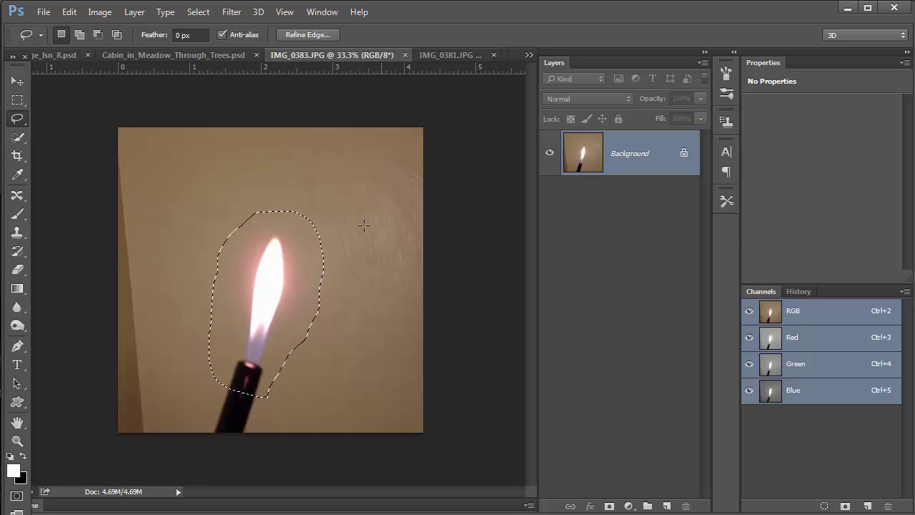
Copy the selected flame into Cabin_in_Meadow_Through_Trees.psd as a new layer, and make the sheet music layer active
click(168, 56)
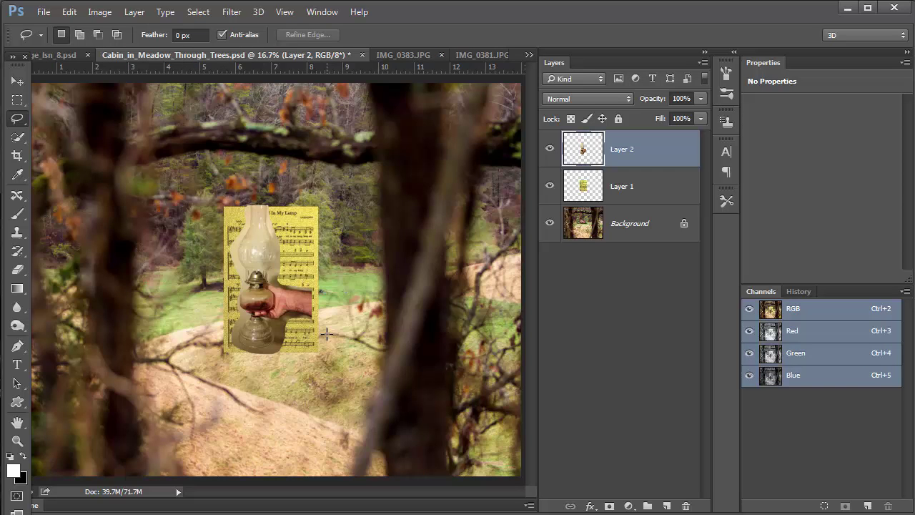
key(ctrl+v)
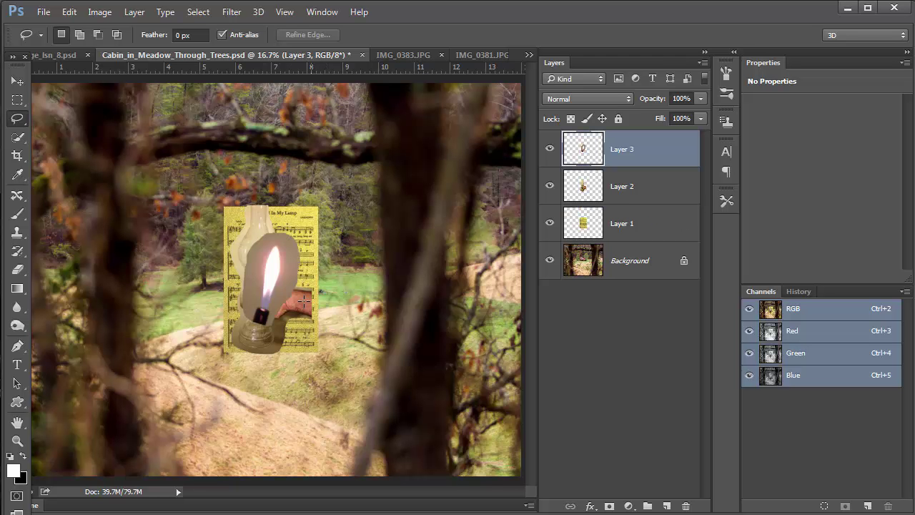
click(584, 224)
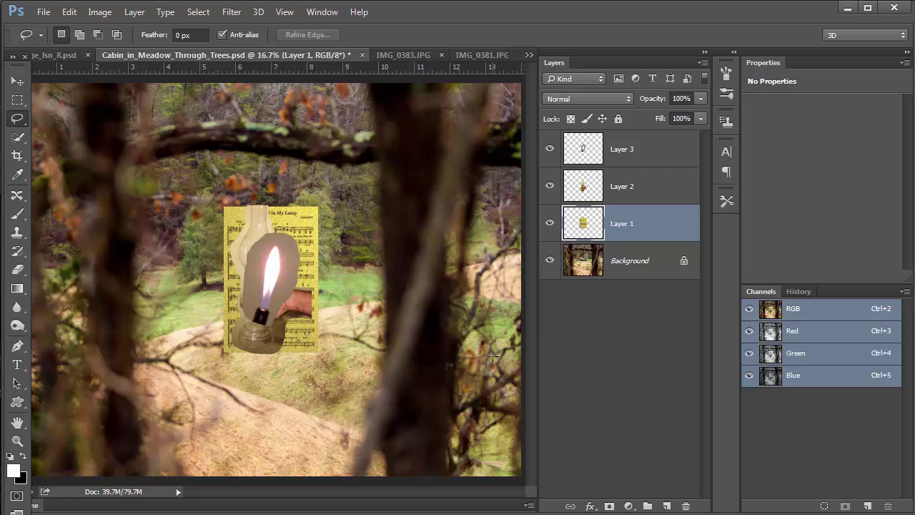
Make the Background layer active and hide Layer 1, Layer 2 and Layer 3
key(ctrl+minus)
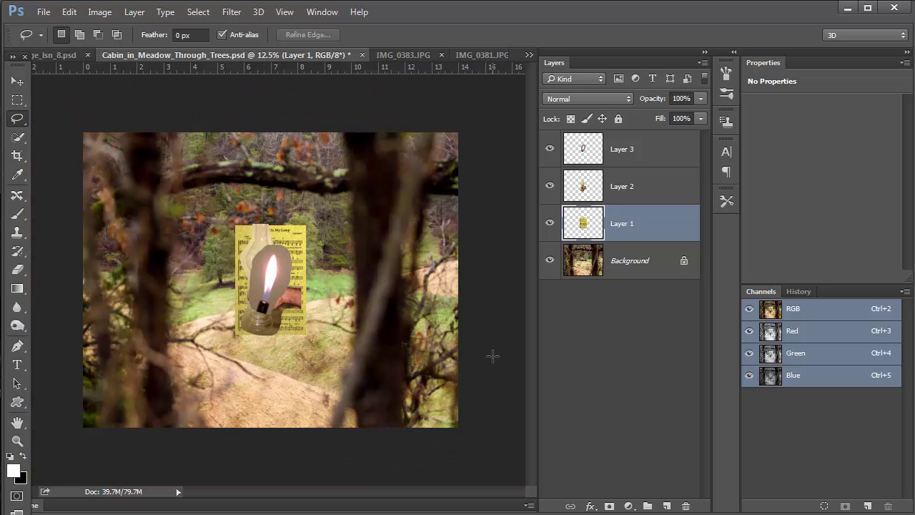
click(593, 260)
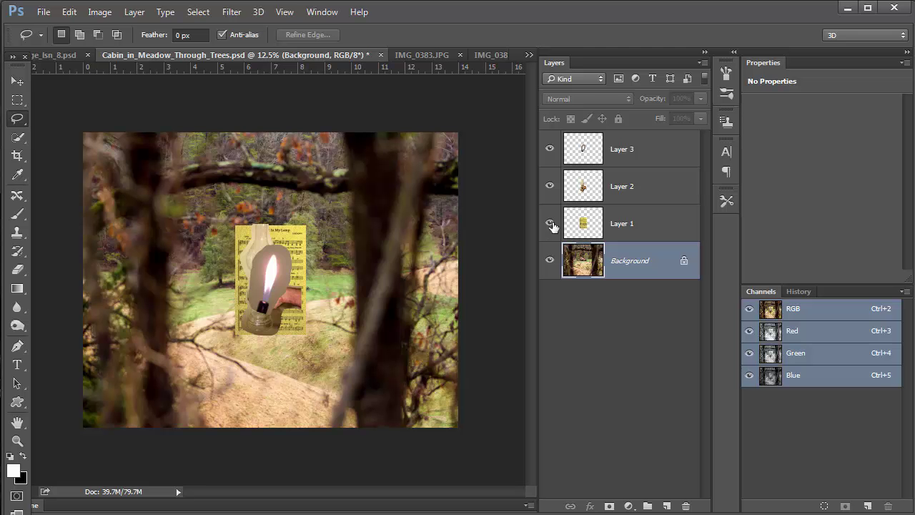
drag(550, 224, 549, 148)
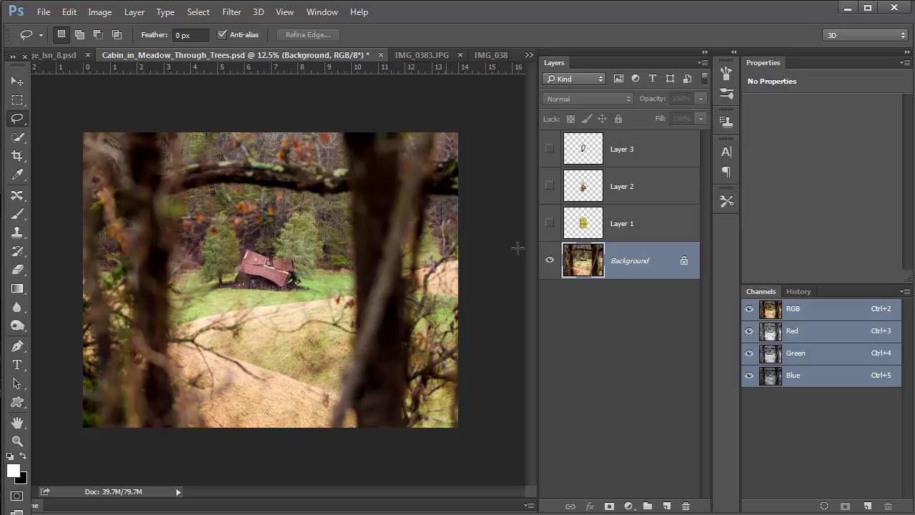
Crop the meadow photo to the cabin framed by the two dark trunks, trimming both sides and the upper edge
click(17, 155)
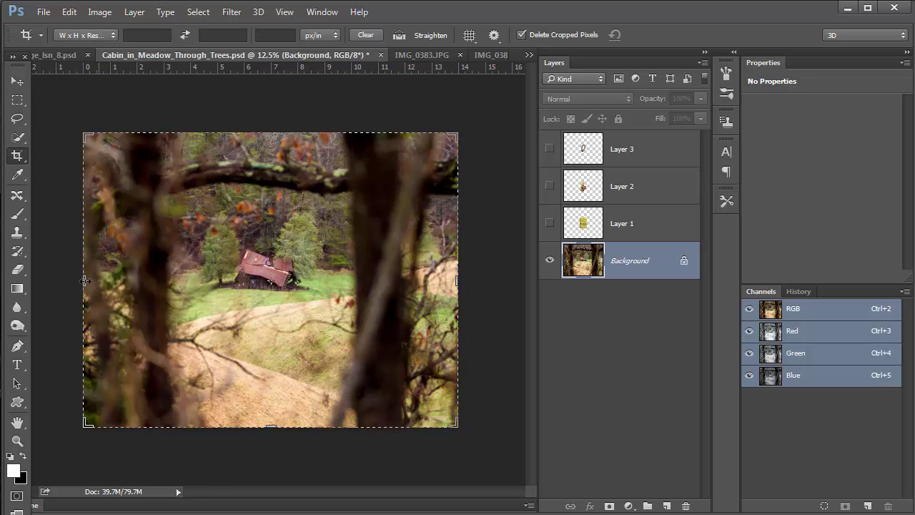
drag(84, 281, 118, 286)
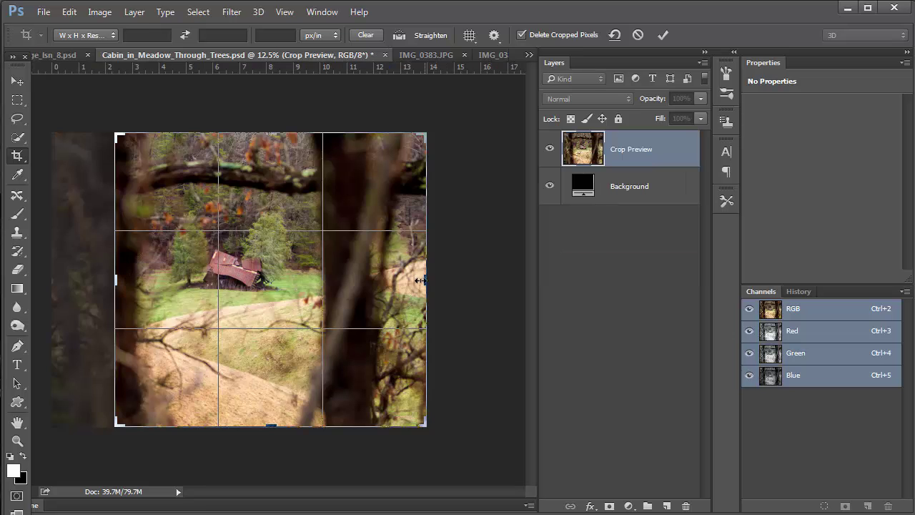
drag(423, 281, 351, 284)
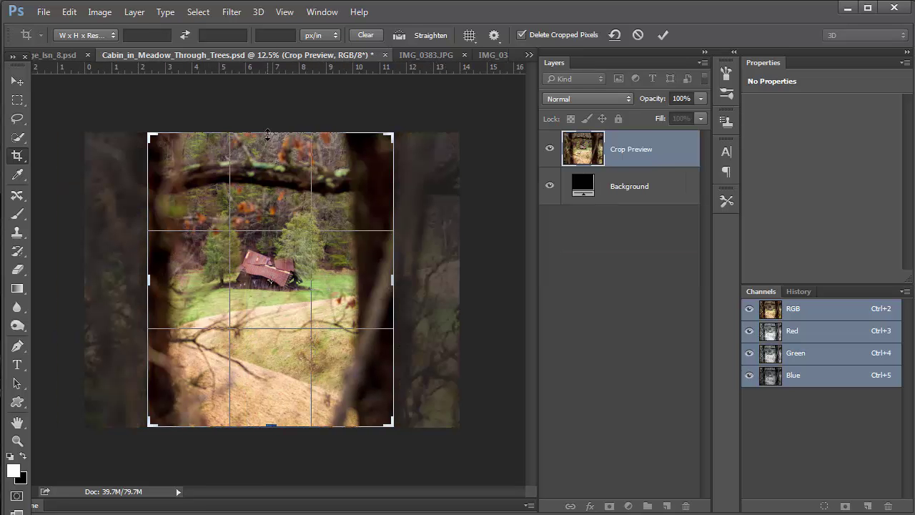
drag(267, 143, 267, 148)
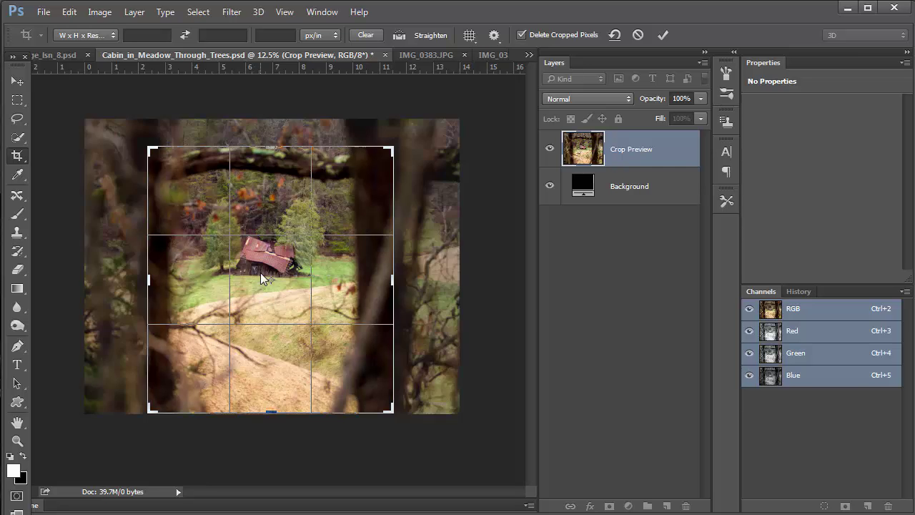
key(Return)
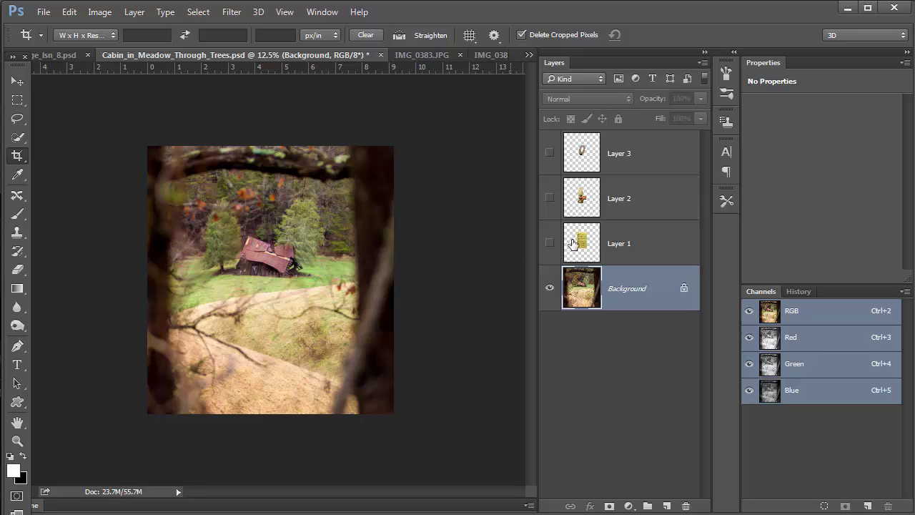
Show the sheet music layer and free-transform it to cover the entire canvas
click(549, 243)
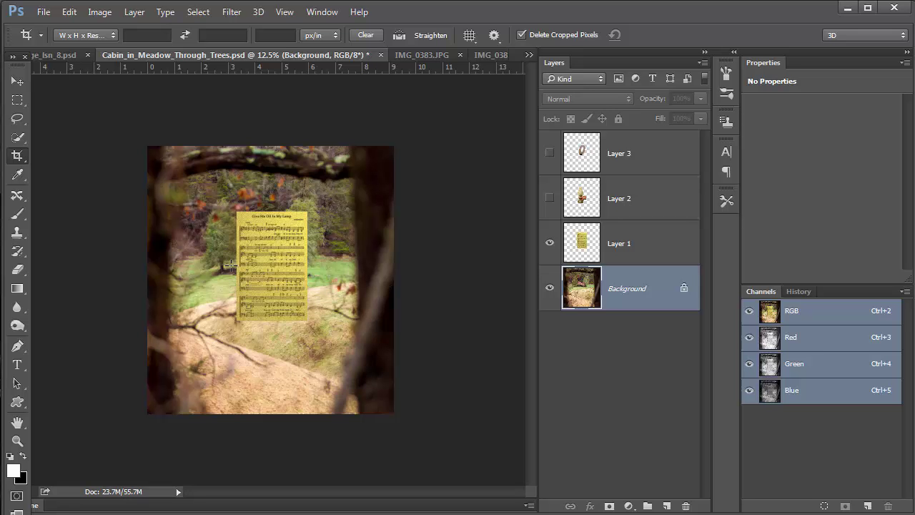
key(ctrl)
click(572, 248)
key(ctrl+t)
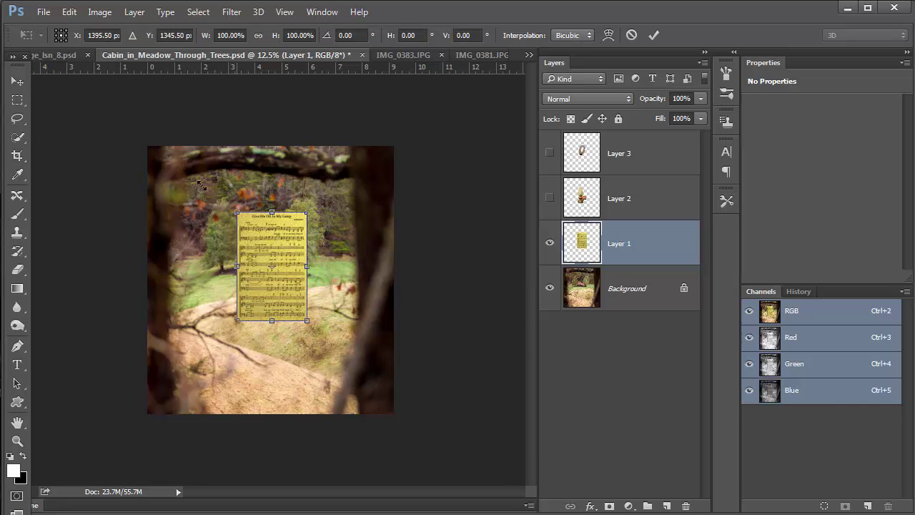
drag(236, 212, 147, 146)
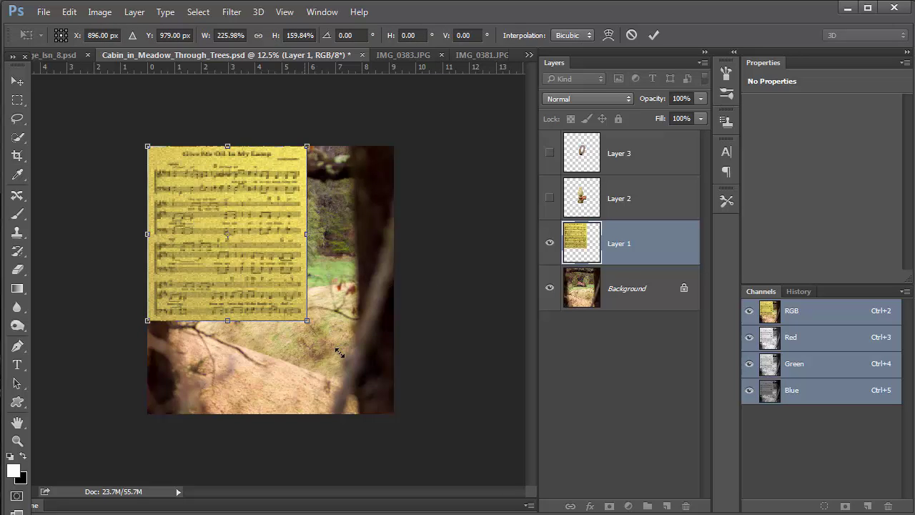
drag(307, 321, 394, 414)
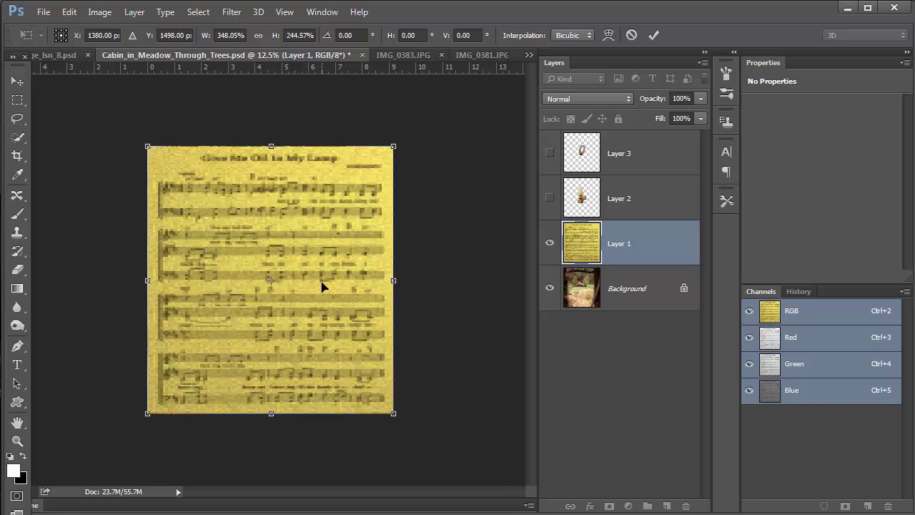
key(Return)
key(c)
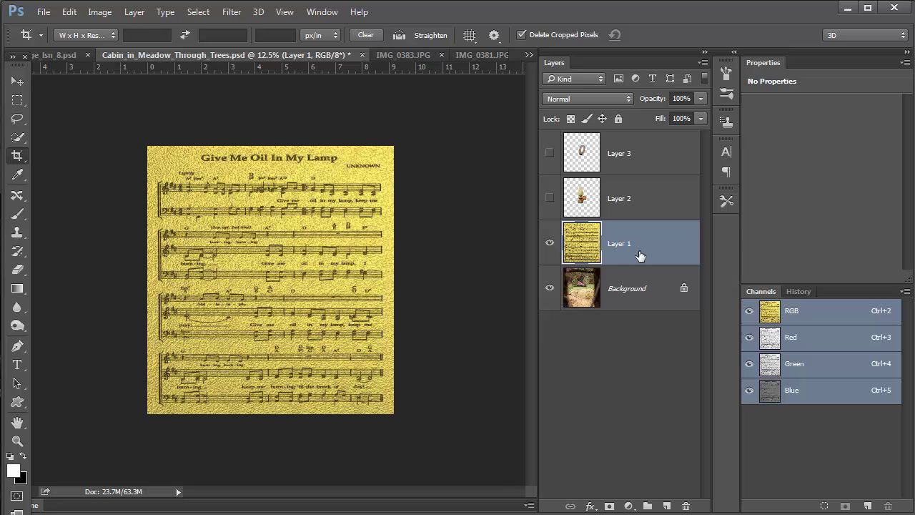
Try a lower opacity on the sheet music layer and restore it to 100%
click(701, 99)
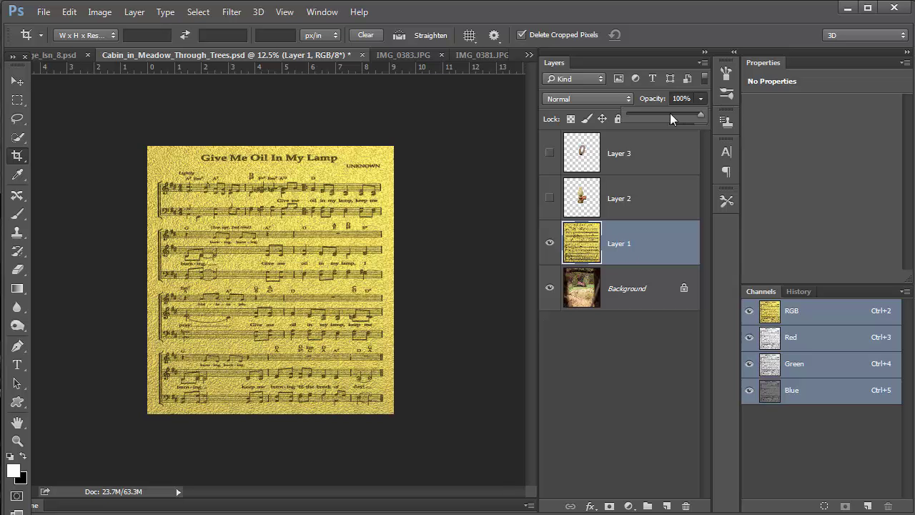
click(670, 114)
drag(711, 121, 713, 121)
Show the lamp and flame layers and add a white layer mask to each of them
click(549, 198)
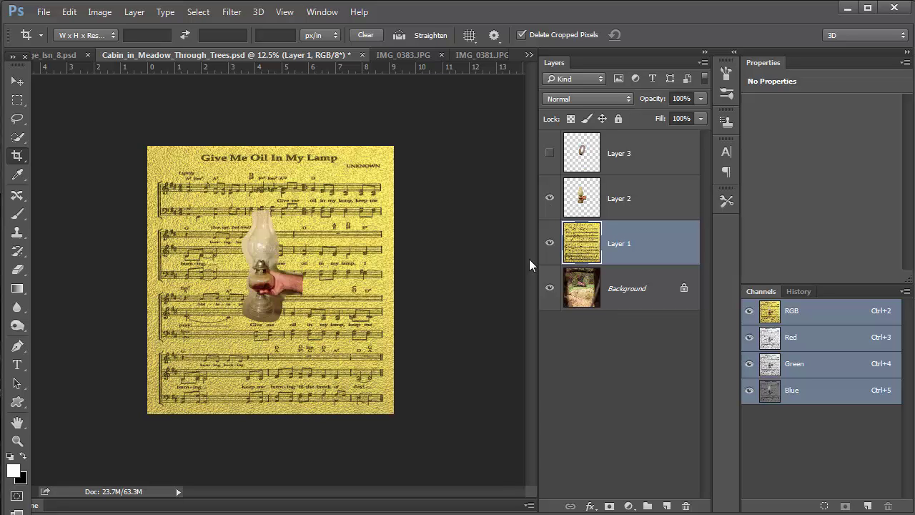
click(598, 215)
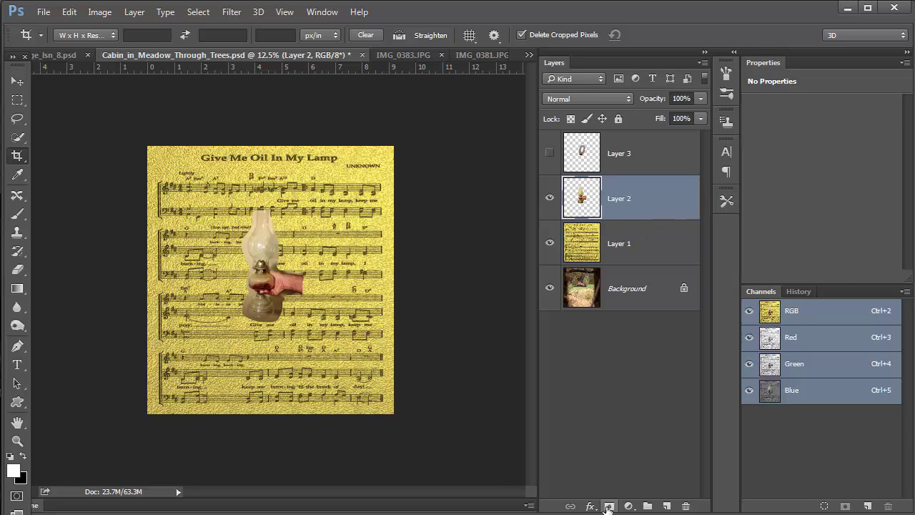
click(609, 507)
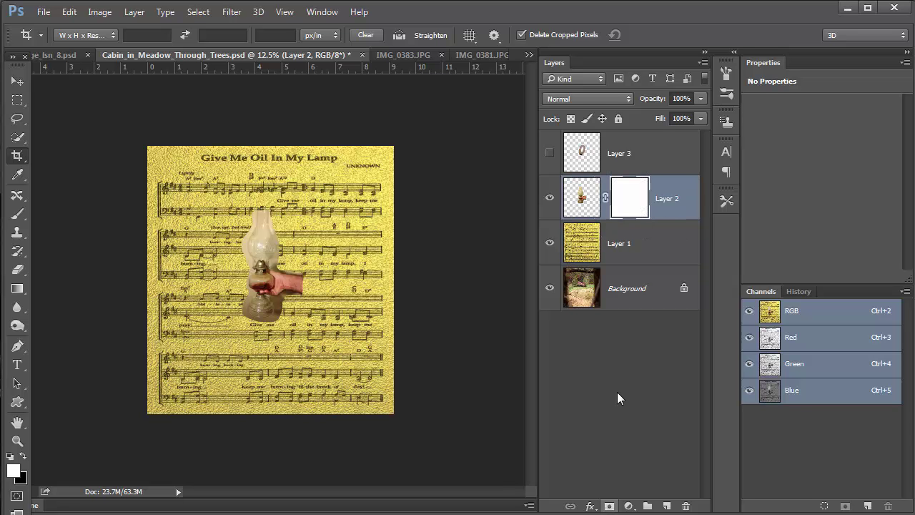
click(585, 154)
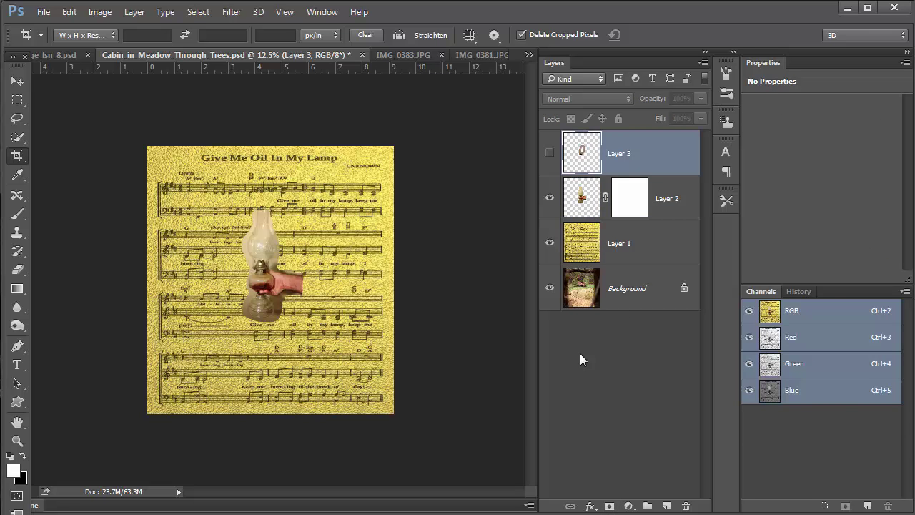
click(550, 153)
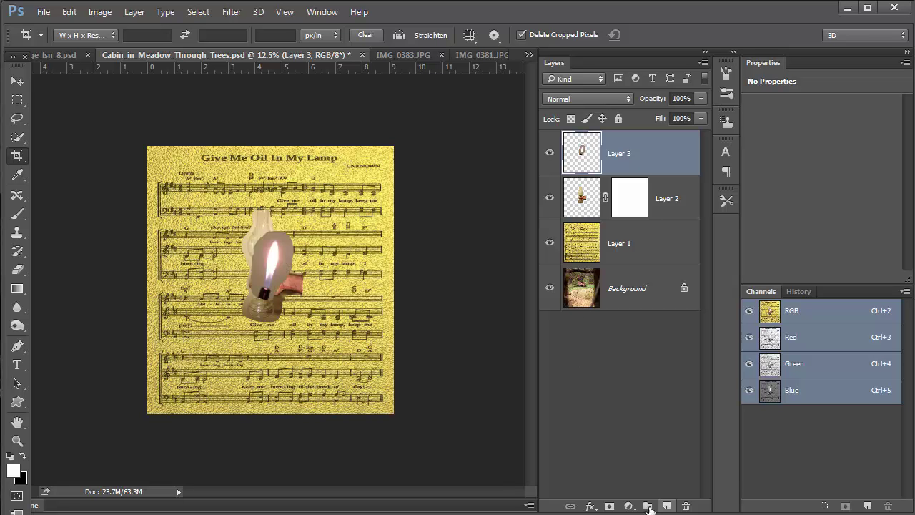
click(608, 507)
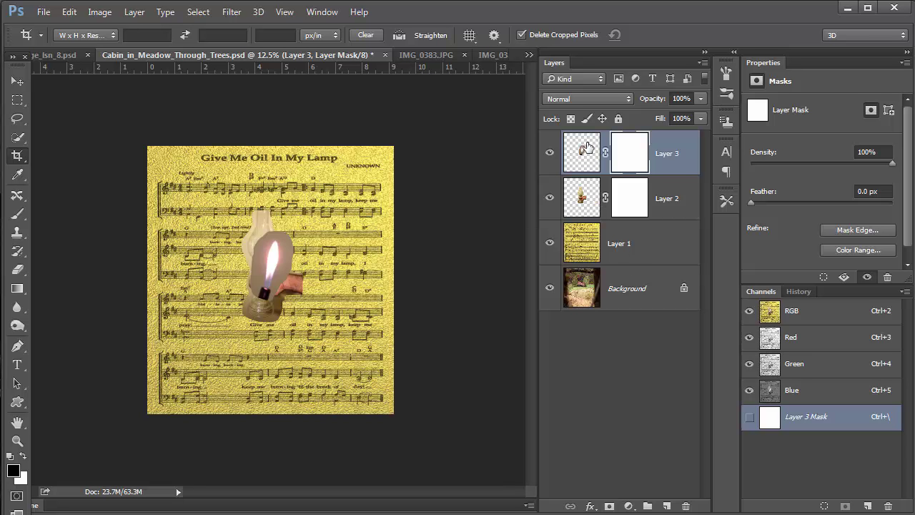
Hide the flame layer and make the lamp layer's mask active for close-up editing
click(549, 155)
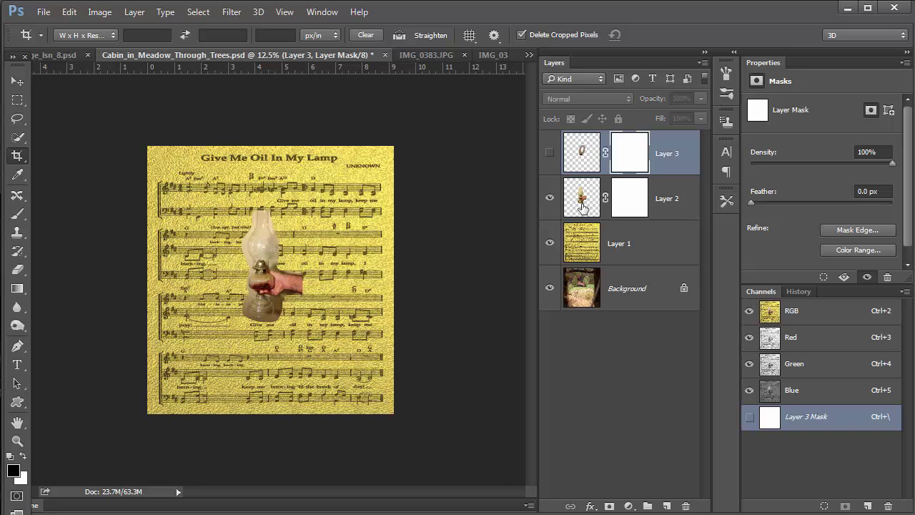
click(638, 206)
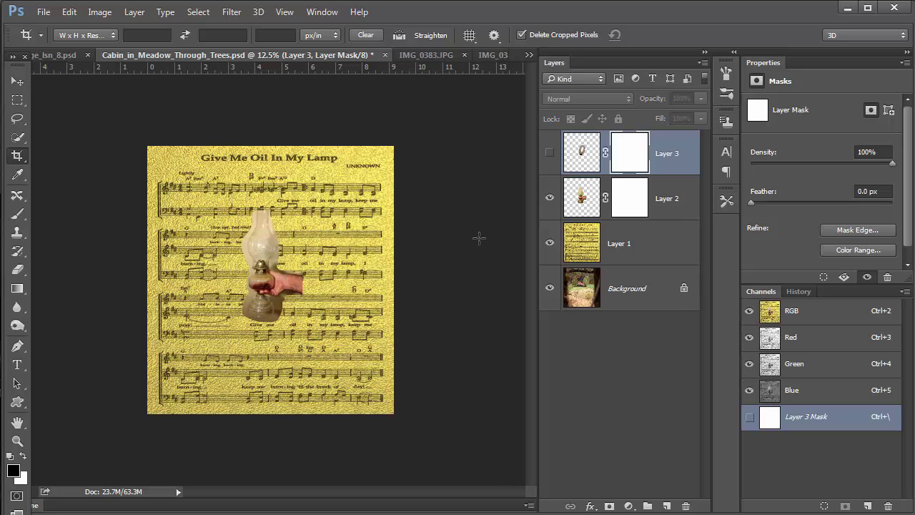
click(258, 231)
click(258, 230)
click(258, 228)
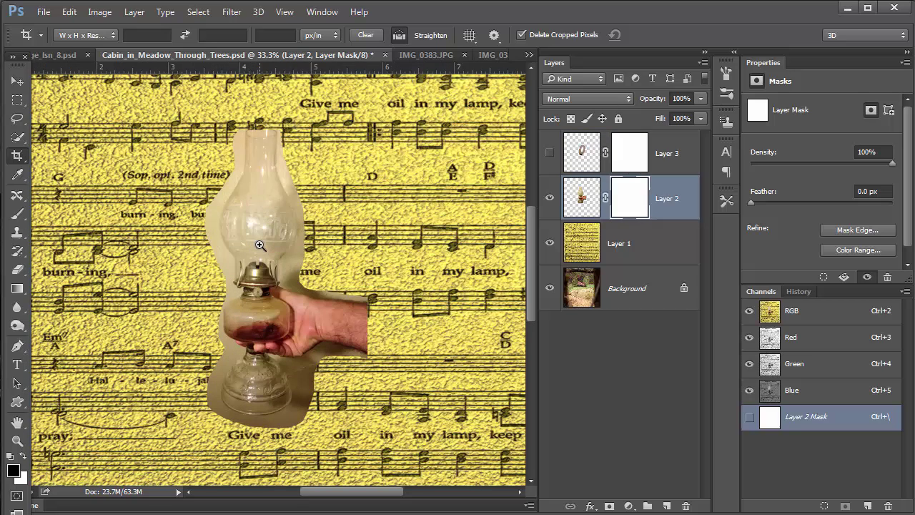
click(259, 225)
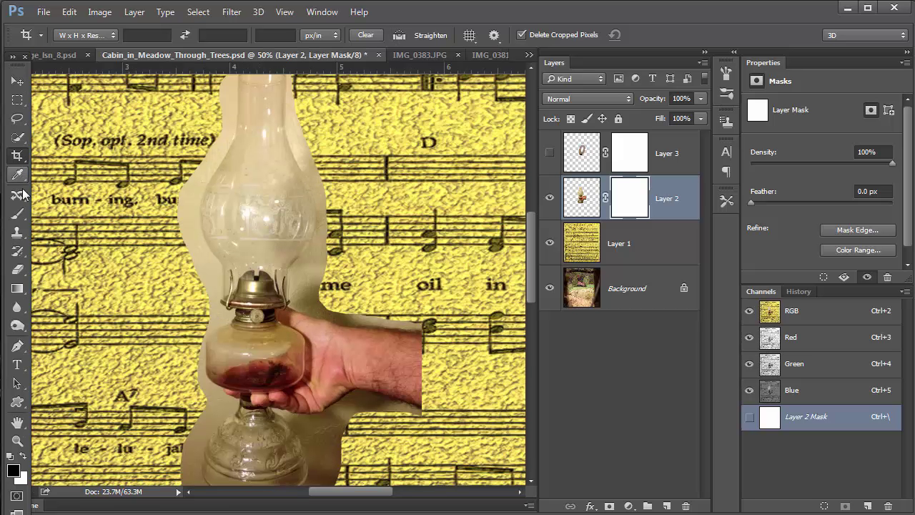
Set up the Brush tool with a 125 px tip and 84% hardness
click(17, 214)
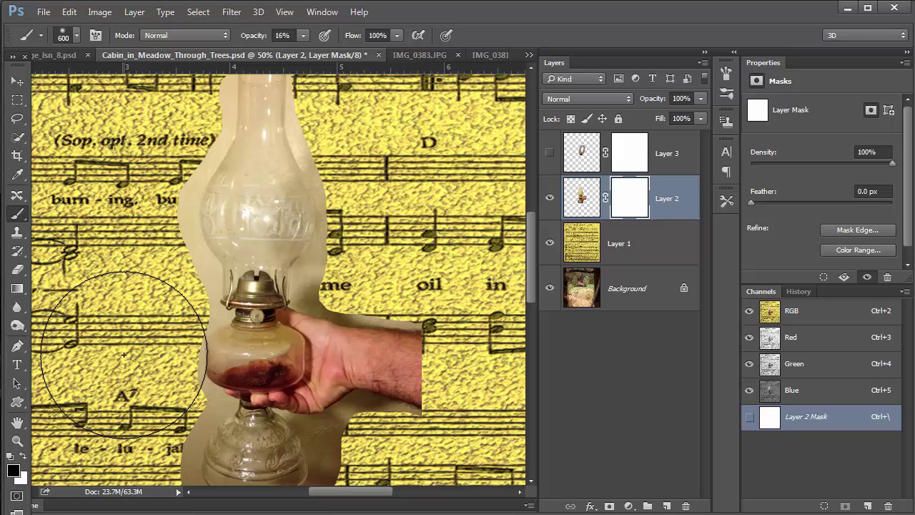
key(bracketleft)
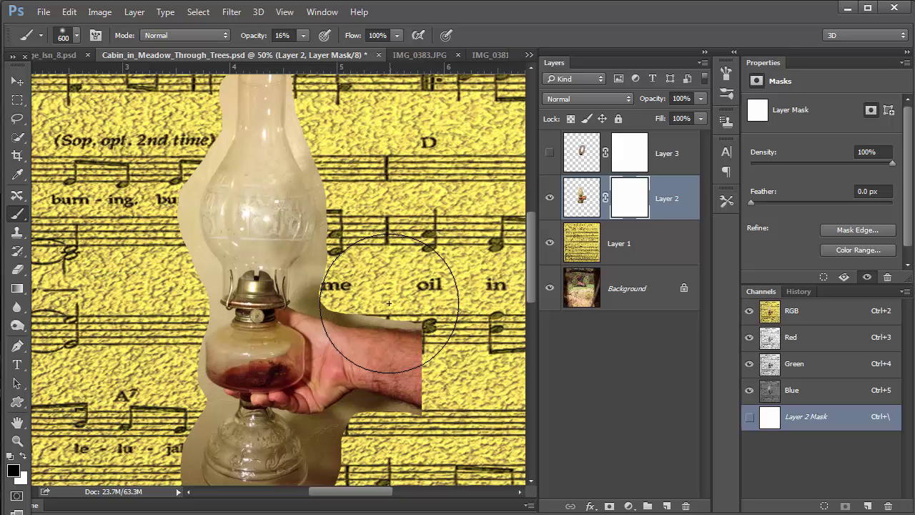
key(bracketleft)
key(bracketleft)
key(bracketleft)
key(bracketleft)
key(bracketleft)
key(bracketleft)
key(bracketleft)
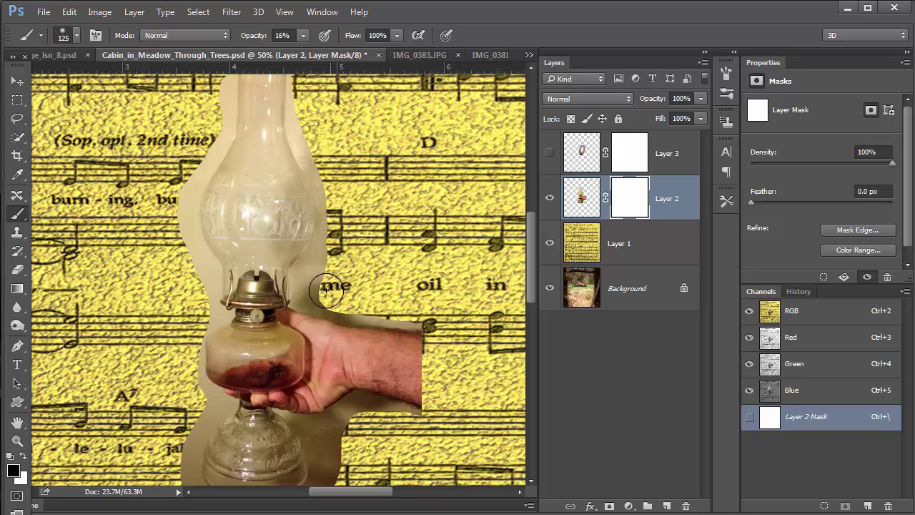
click(61, 36)
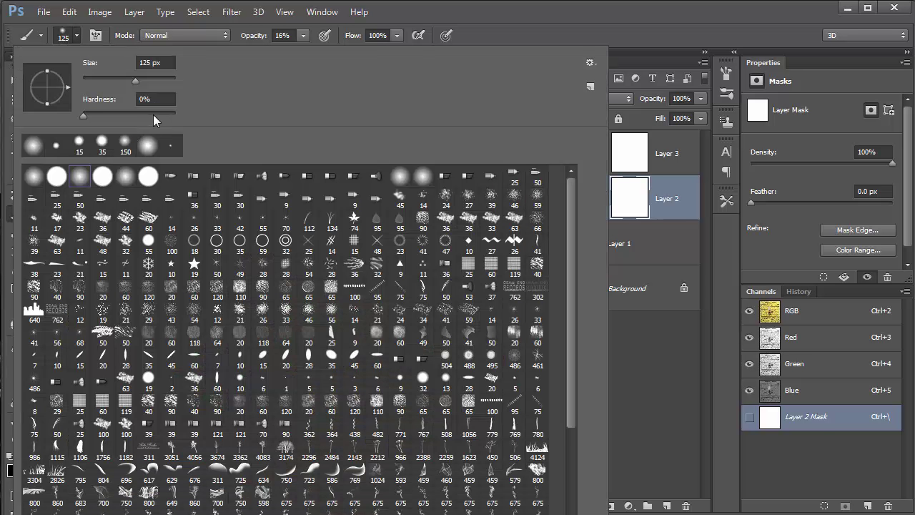
click(153, 114)
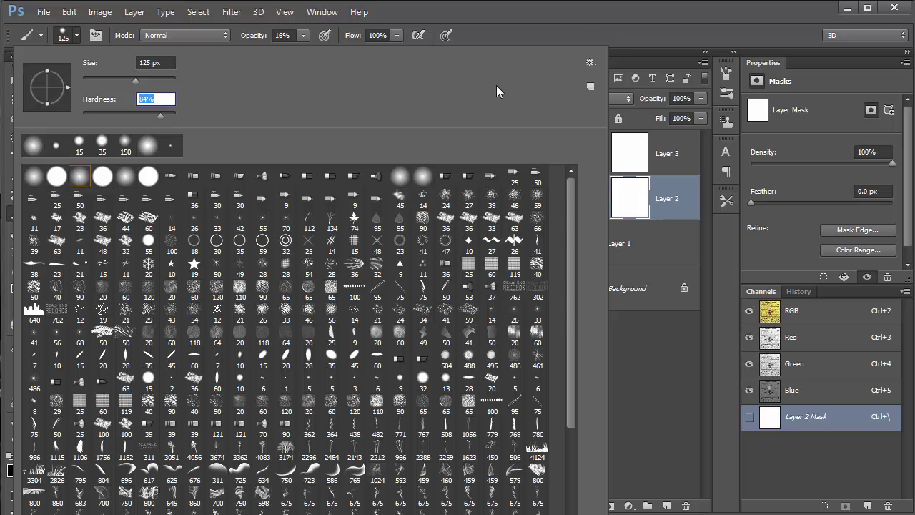
key(Return)
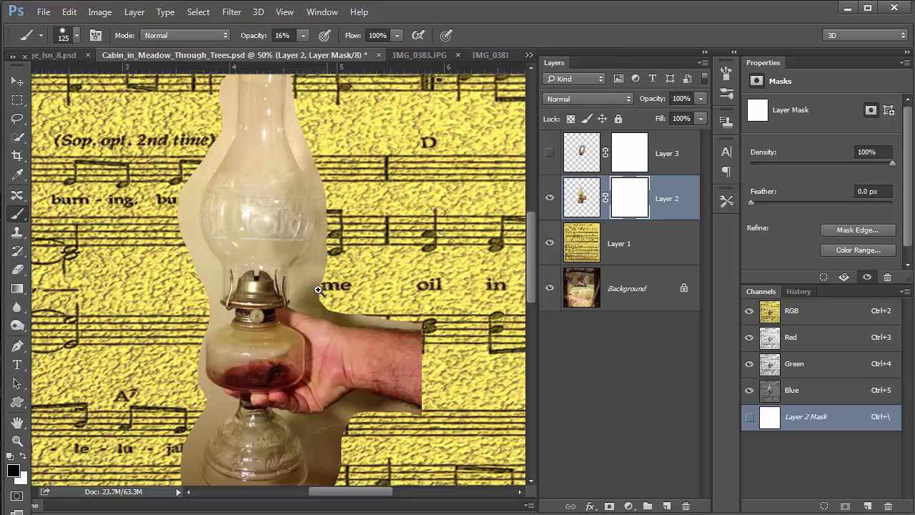
Reduce the brush to 20 px and paint black at 16% opacity on the mask between the lamp glass and the hand
click(318, 289)
click(317, 279)
click(317, 277)
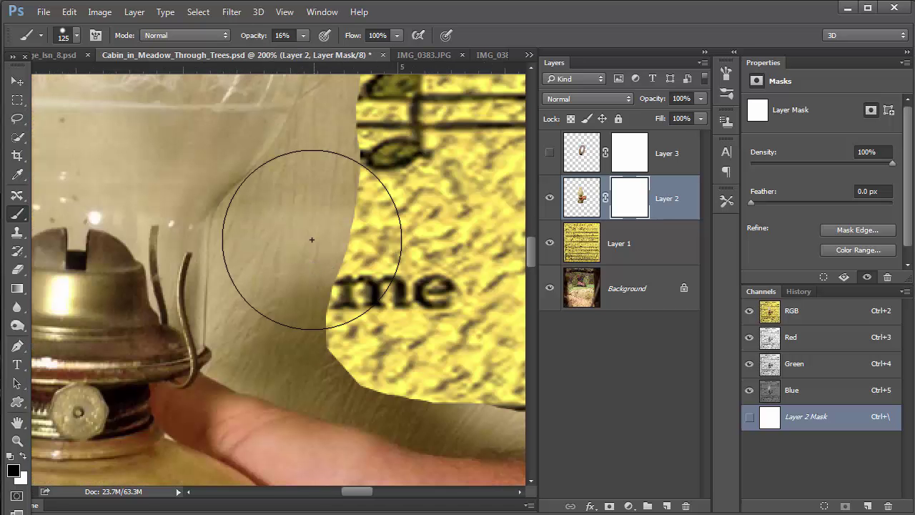
key(bracketleft)
key(bracketleft)
key(bracketleft)
key(bracketleft)
key(bracketleft)
key(bracketleft)
key(bracketleft)
key(bracketleft)
key(bracketleft)
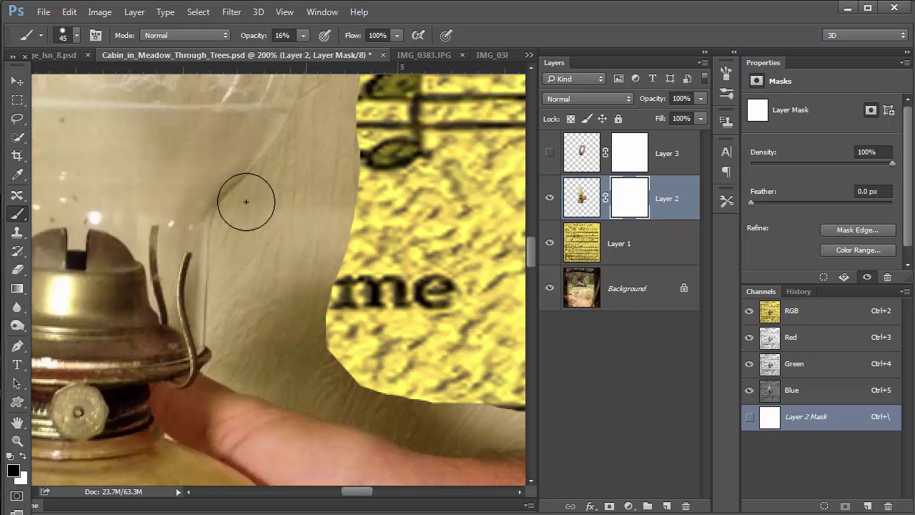
key(bracketleft)
key(bracketleft)
key(bracketleft)
mouse_move(264, 181)
mouse_down()
mouse_move(229, 210)
mouse_move(223, 238)
mouse_move(227, 368)
mouse_move(323, 404)
mouse_up()
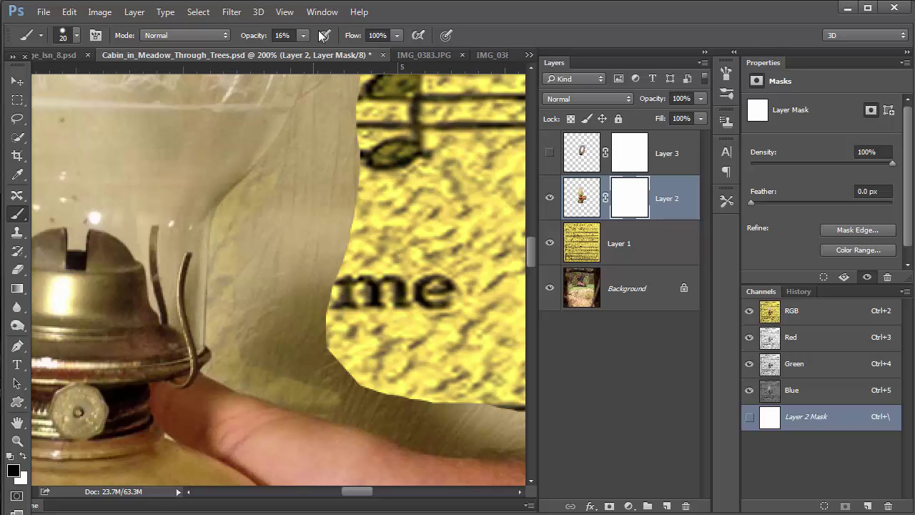
Set the brush opacity to 100% and mask out the wall background between the lamp glass and the hand
click(304, 35)
drag(302, 51, 392, 66)
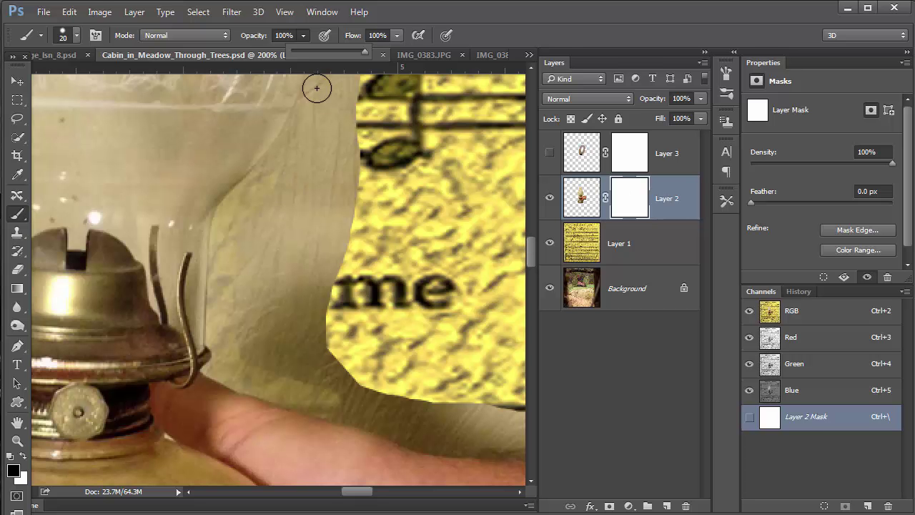
mouse_move(316, 88)
mouse_down()
mouse_move(225, 221)
mouse_move(220, 332)
mouse_move(230, 372)
mouse_move(244, 367)
mouse_move(231, 372)
mouse_move(418, 436)
mouse_move(499, 440)
mouse_move(531, 428)
mouse_move(359, 402)
mouse_move(273, 376)
mouse_move(243, 352)
mouse_move(241, 316)
mouse_move(346, 67)
mouse_move(355, 174)
mouse_move(345, 248)
mouse_move(435, 393)
mouse_move(345, 380)
mouse_move(256, 329)
mouse_move(261, 255)
mouse_move(335, 147)
mouse_move(339, 213)
mouse_move(317, 336)
mouse_move(299, 343)
mouse_move(301, 219)
mouse_move(319, 188)
mouse_move(301, 319)
mouse_move(299, 259)
mouse_move(315, 341)
mouse_up()
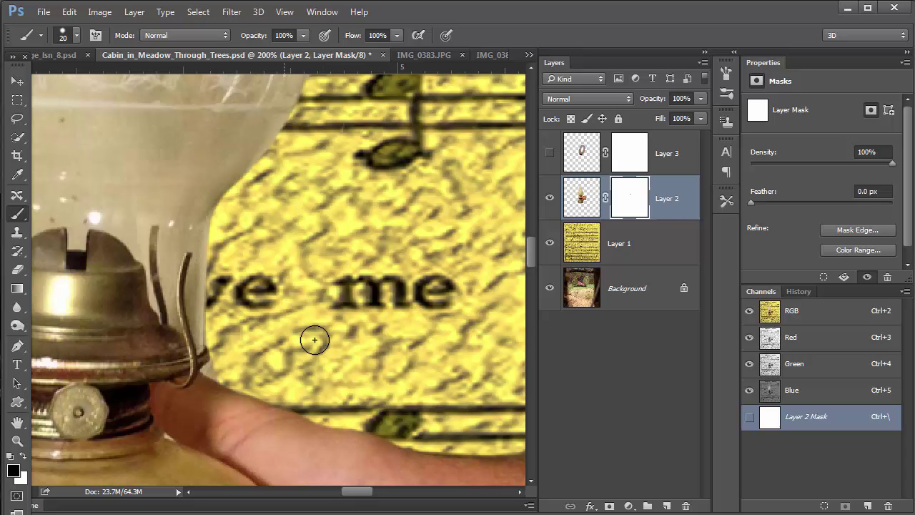
Touch up the lamp mask along the thumb's upper edge, restoring skin with white and hiding the wall background with black
key(x)
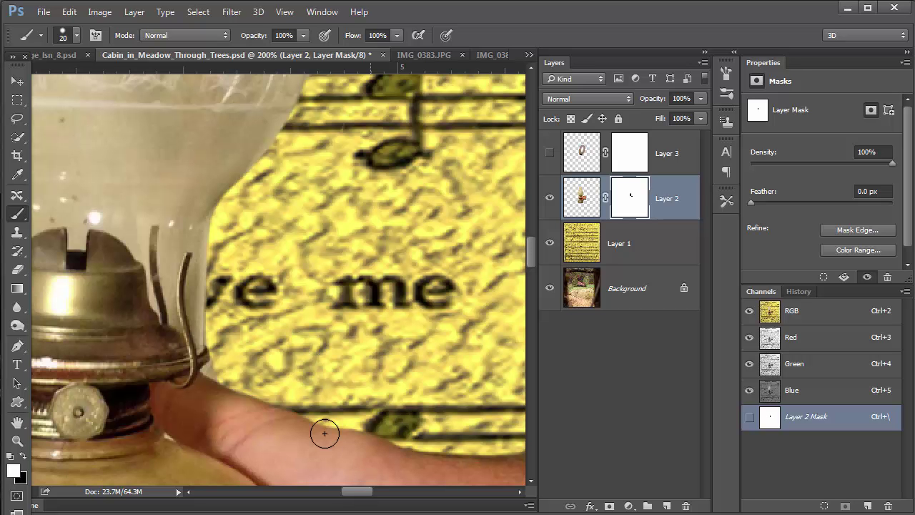
mouse_move(325, 433)
mouse_down()
mouse_move(238, 407)
mouse_move(217, 388)
mouse_move(411, 453)
mouse_move(332, 431)
mouse_move(355, 456)
mouse_move(336, 446)
mouse_up()
key(x)
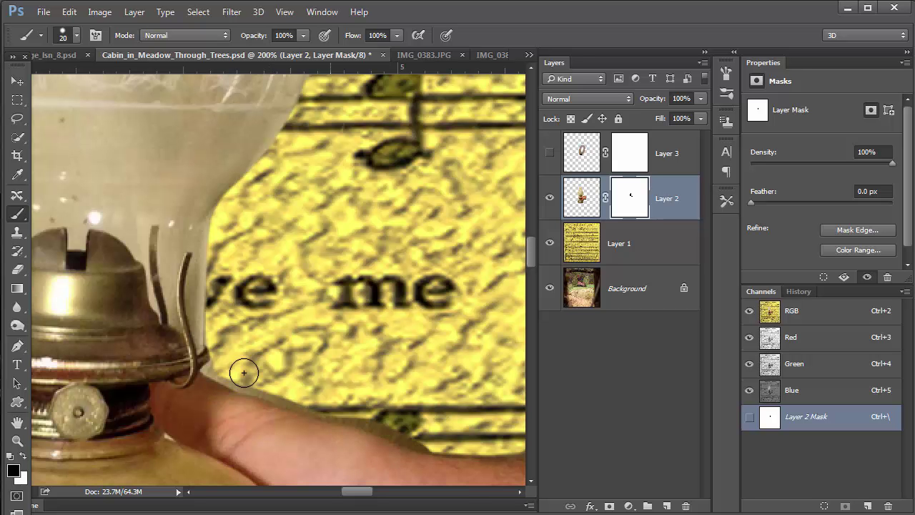
mouse_move(220, 363)
mouse_down()
mouse_move(291, 394)
mouse_move(443, 436)
mouse_up()
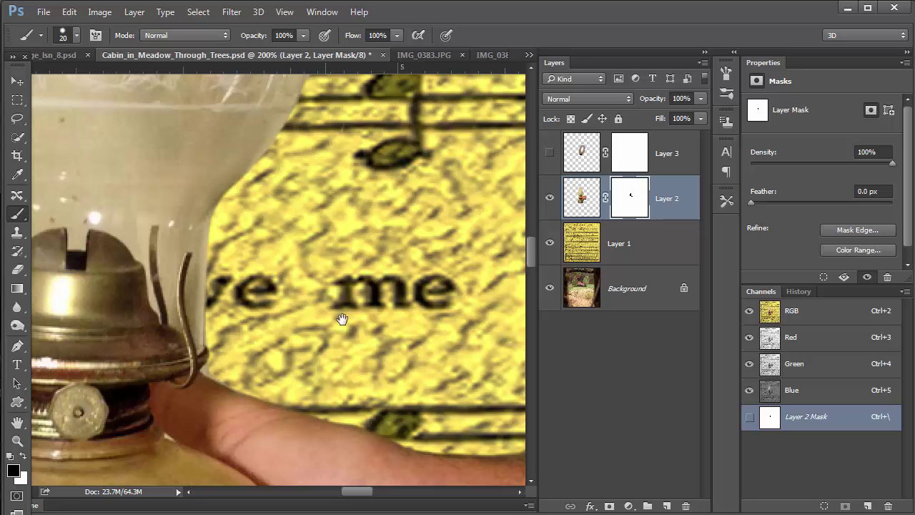
Mask out the wall background along the right edge of the glass chimney, from the bulb up to the rim
drag(341, 321, 349, 434)
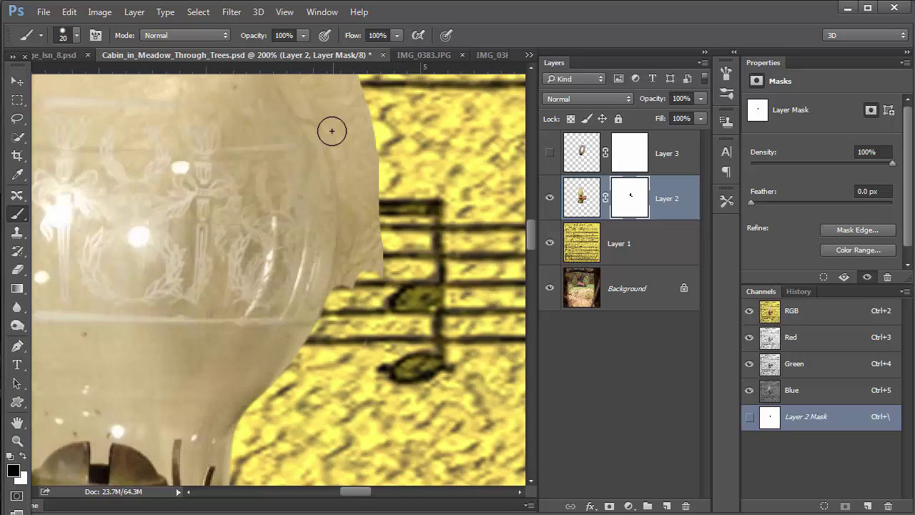
click(331, 149)
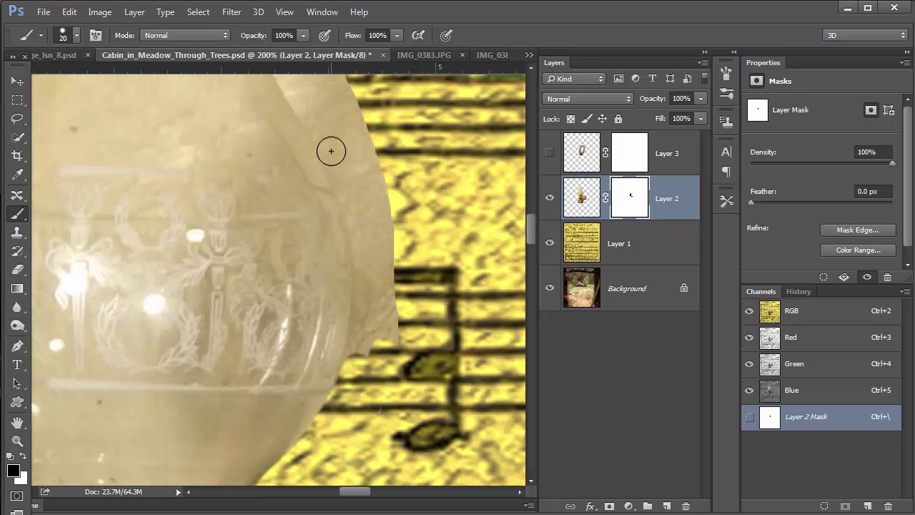
mouse_move(335, 158)
mouse_down()
mouse_move(368, 292)
mouse_move(357, 380)
mouse_move(366, 292)
mouse_move(356, 372)
mouse_move(397, 353)
mouse_move(391, 249)
mouse_move(362, 121)
mouse_move(358, 147)
mouse_move(378, 225)
mouse_up()
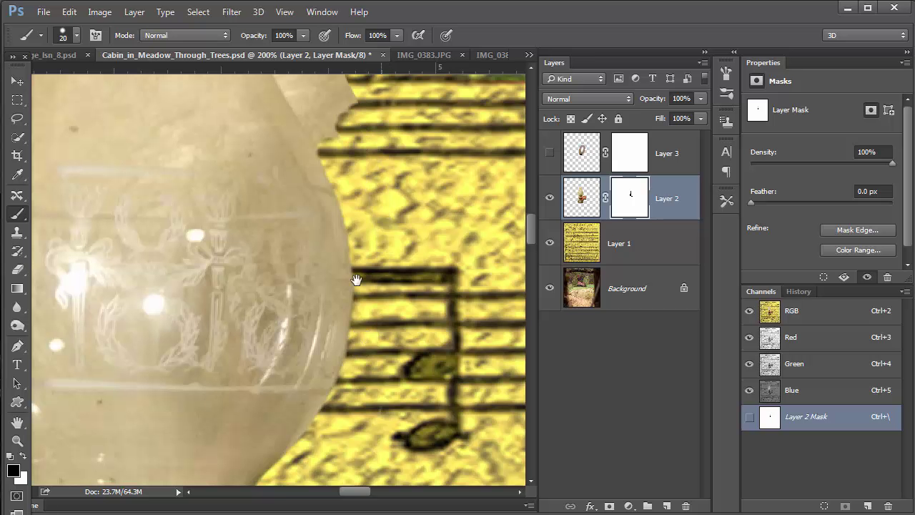
scroll(321, 208, up, 3)
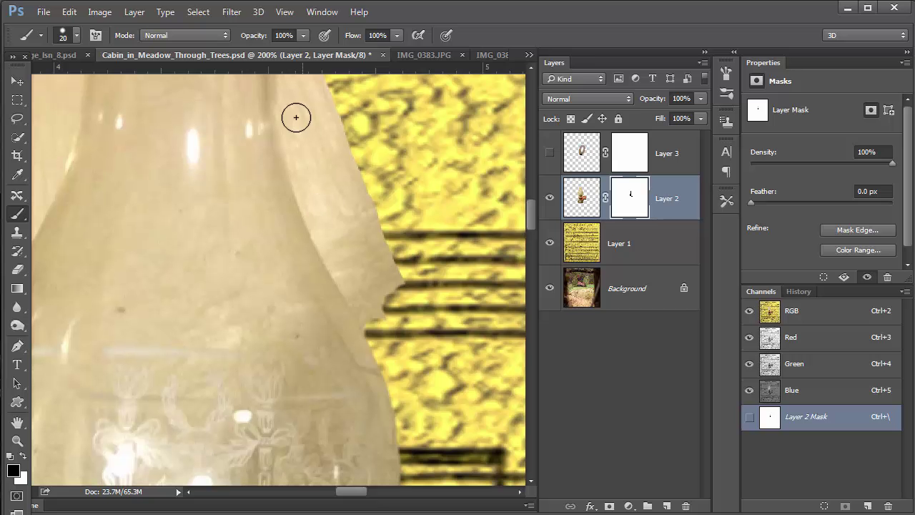
mouse_move(295, 117)
mouse_down()
mouse_move(329, 249)
mouse_move(396, 353)
mouse_up()
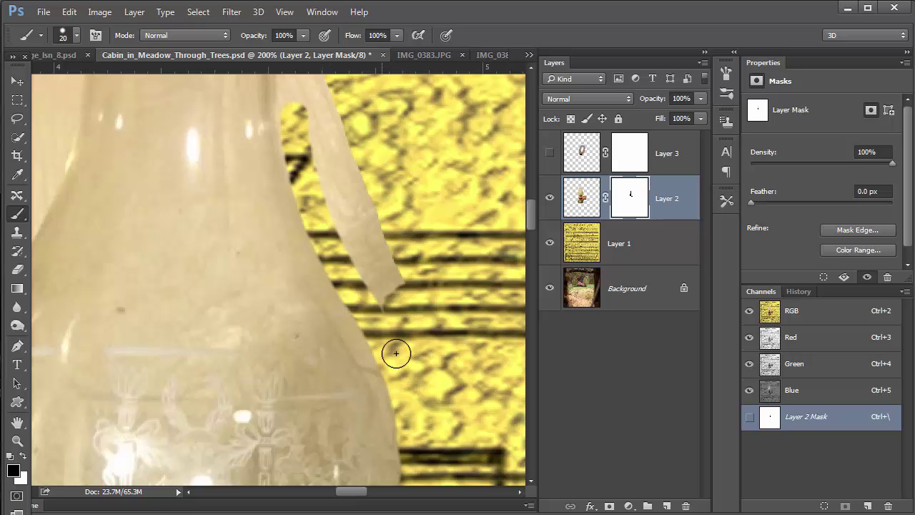
mouse_move(327, 135)
mouse_down()
mouse_move(315, 113)
mouse_move(351, 259)
mouse_move(394, 287)
mouse_move(336, 103)
mouse_up()
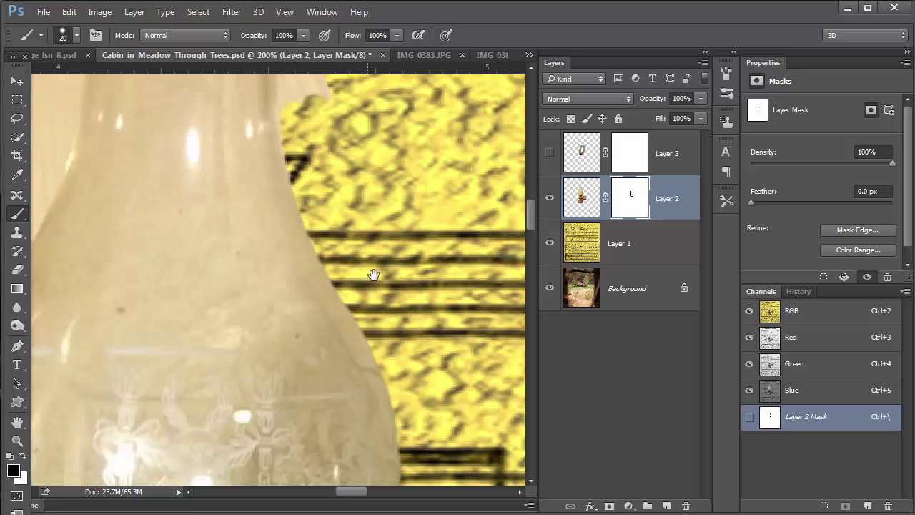
key(space)
drag(375, 324, 394, 506)
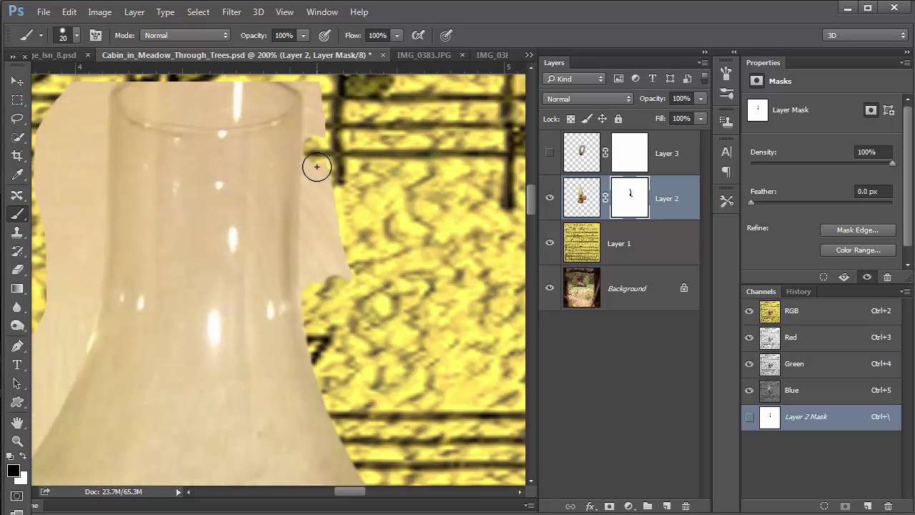
mouse_move(315, 180)
mouse_down()
mouse_move(310, 277)
mouse_move(320, 296)
mouse_move(327, 201)
mouse_move(342, 264)
mouse_move(324, 110)
mouse_move(316, 87)
mouse_move(320, 156)
mouse_move(312, 90)
mouse_move(283, 67)
mouse_move(333, 95)
mouse_move(278, 72)
mouse_up()
Mask out the wall background along the left edge of the chimney's neck, from the rim down toward the shoulder
scroll(303, 198, up, 3)
scroll(303, 198, left, 5)
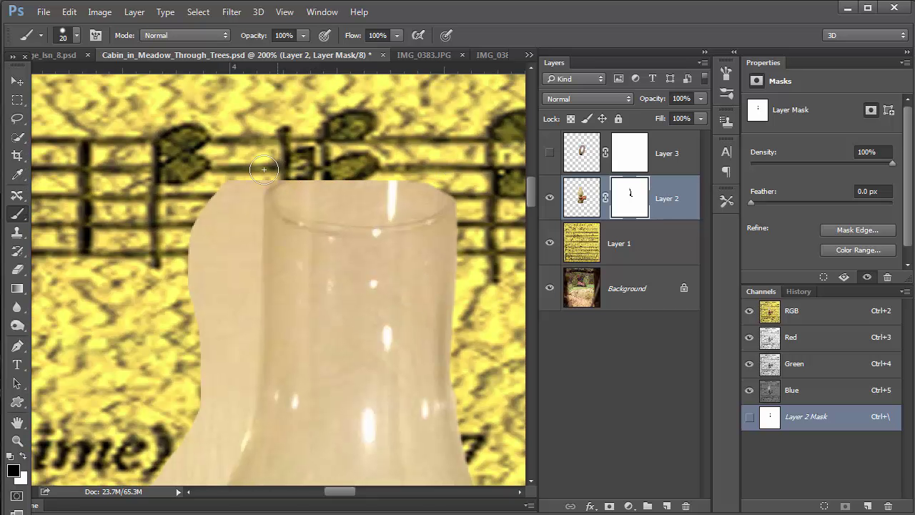
mouse_move(256, 181)
mouse_down()
mouse_move(247, 222)
mouse_move(250, 214)
mouse_up()
mouse_move(247, 351)
mouse_down()
mouse_move(236, 327)
mouse_move(224, 184)
mouse_move(228, 243)
mouse_move(228, 204)
mouse_up()
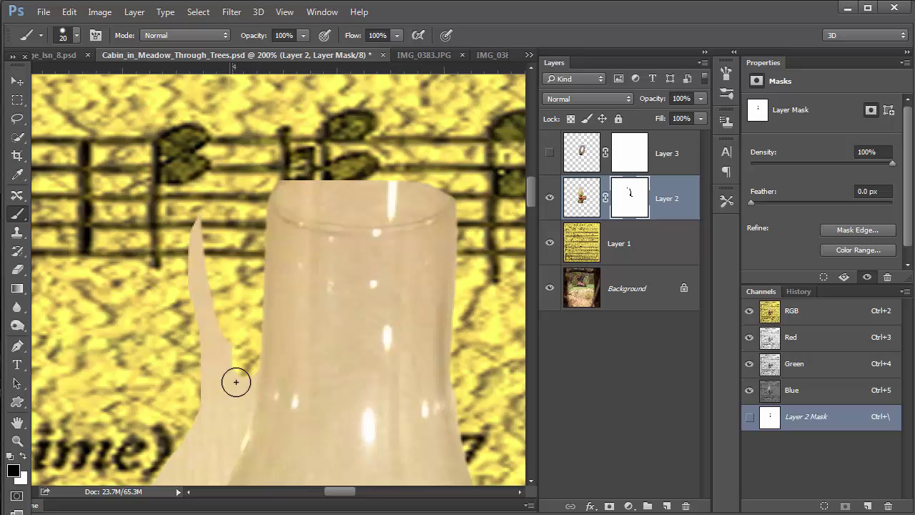
mouse_move(207, 329)
mouse_down()
mouse_move(195, 383)
mouse_move(222, 336)
mouse_move(217, 361)
mouse_move(251, 365)
mouse_up()
drag(361, 219, 465, 64)
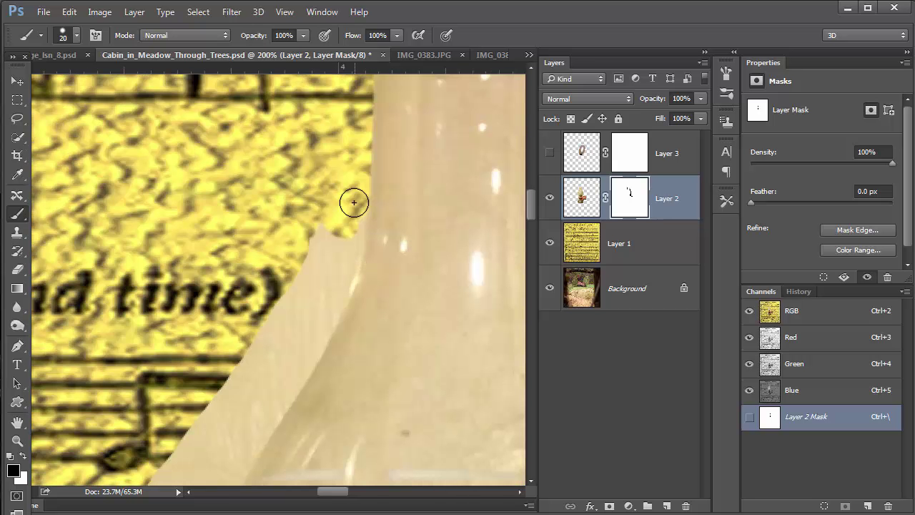
mouse_move(354, 201)
mouse_down()
mouse_move(332, 301)
mouse_move(292, 381)
mouse_move(253, 429)
mouse_move(327, 242)
mouse_move(281, 347)
mouse_move(266, 323)
mouse_move(317, 213)
mouse_move(377, 184)
mouse_move(351, 236)
mouse_up()
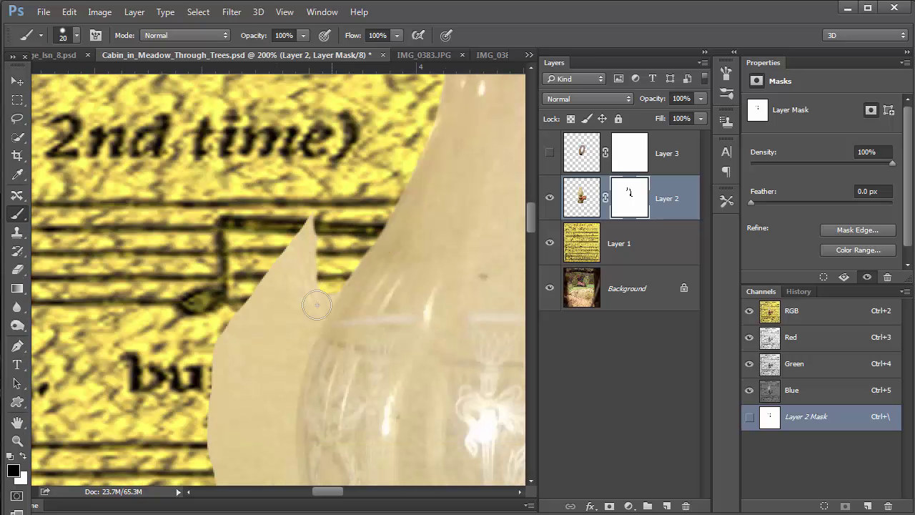
Mask out the wall background beside the left shoulder of the chimney's bulb, around the word "burn"
mouse_move(317, 305)
mouse_down()
mouse_move(256, 415)
mouse_move(329, 226)
mouse_up()
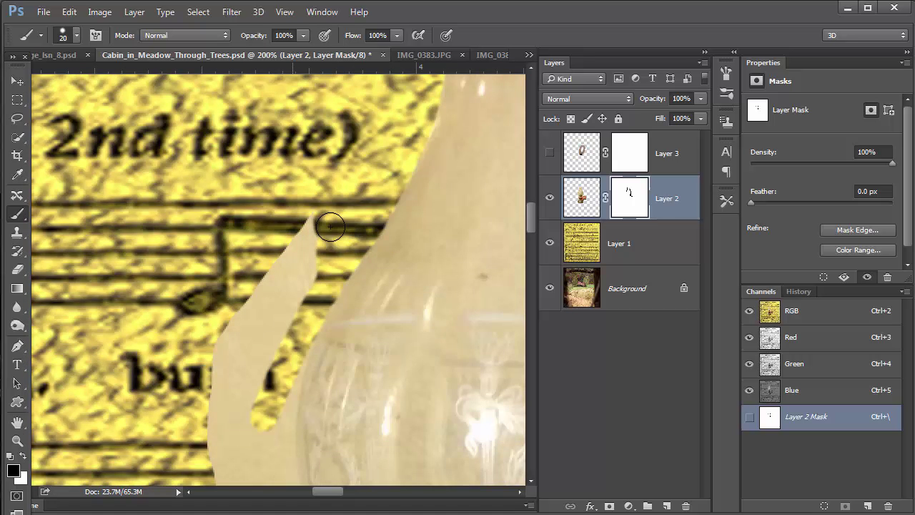
mouse_move(302, 272)
mouse_down()
mouse_move(287, 311)
mouse_move(324, 246)
mouse_move(295, 255)
mouse_move(244, 329)
mouse_move(321, 192)
mouse_up()
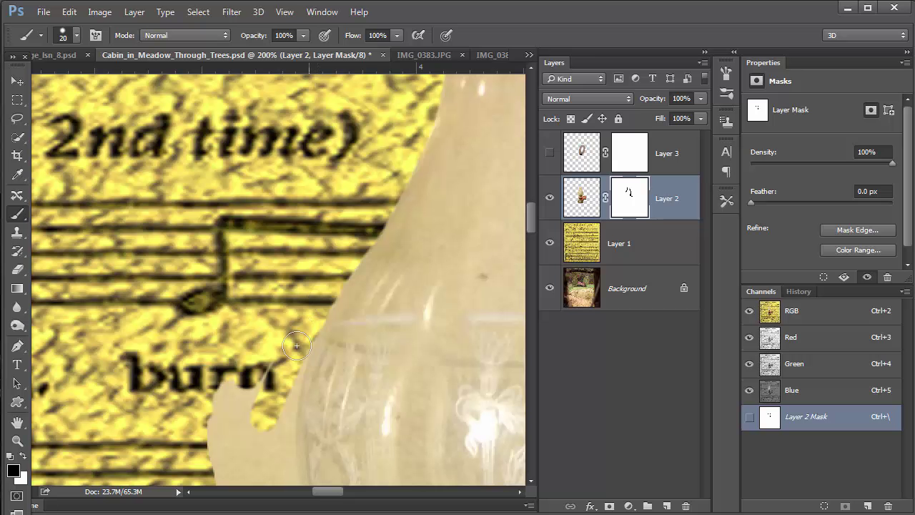
mouse_move(283, 394)
mouse_down()
mouse_move(272, 429)
mouse_move(279, 487)
mouse_move(290, 410)
mouse_up()
mouse_move(304, 336)
mouse_down()
mouse_move(281, 438)
mouse_move(286, 487)
mouse_move(268, 346)
mouse_move(265, 478)
mouse_move(241, 359)
mouse_move(250, 491)
mouse_move(226, 374)
mouse_move(224, 489)
mouse_up()
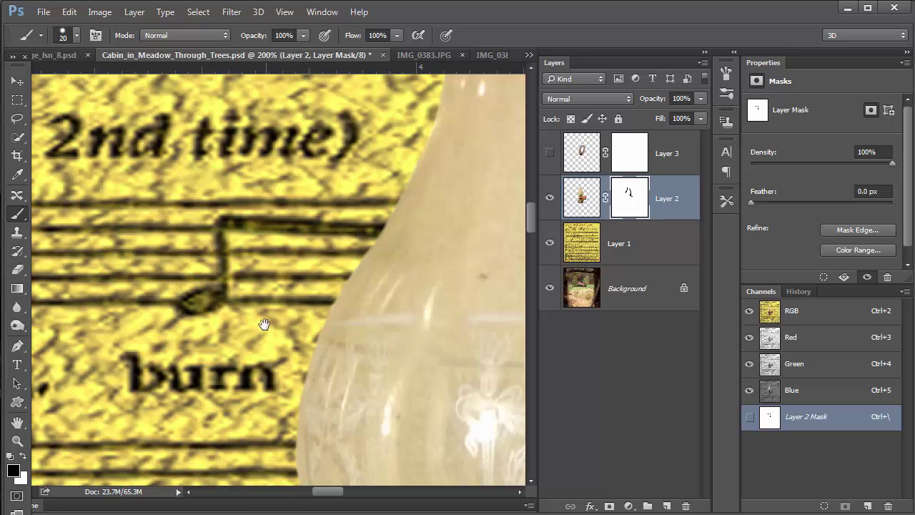
Mask out the wall background along the lower left of the bulb, down to the burner's wire prong
mouse_move(263, 324)
mouse_down()
mouse_move(269, 228)
mouse_move(348, 433)
mouse_up()
mouse_move(272, 282)
mouse_down()
mouse_move(322, 444)
mouse_move(320, 382)
mouse_move(343, 465)
mouse_up()
drag(286, 322, 280, 400)
mouse_move(243, 290)
mouse_down()
mouse_move(278, 420)
mouse_move(223, 293)
mouse_move(231, 251)
mouse_up()
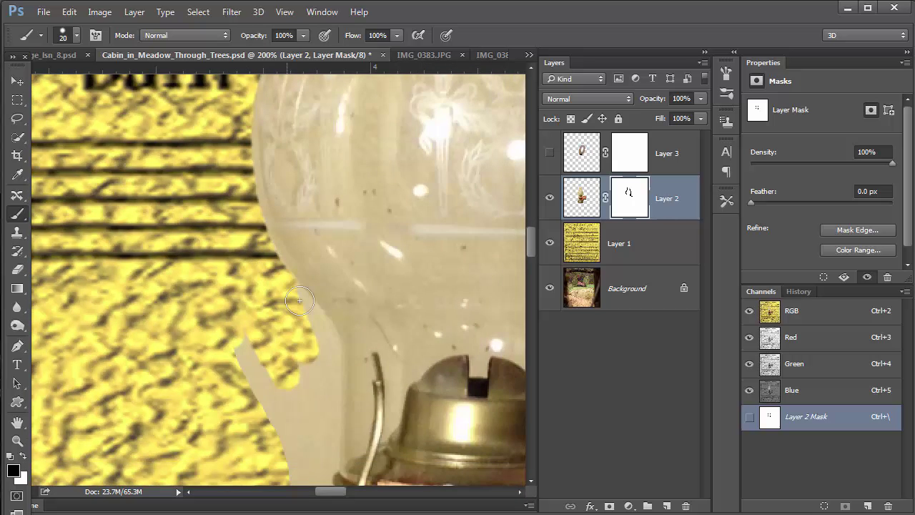
mouse_move(313, 320)
mouse_down()
mouse_move(333, 370)
mouse_move(328, 479)
mouse_move(301, 487)
mouse_move(313, 357)
mouse_move(288, 452)
mouse_move(246, 357)
mouse_move(239, 370)
mouse_up()
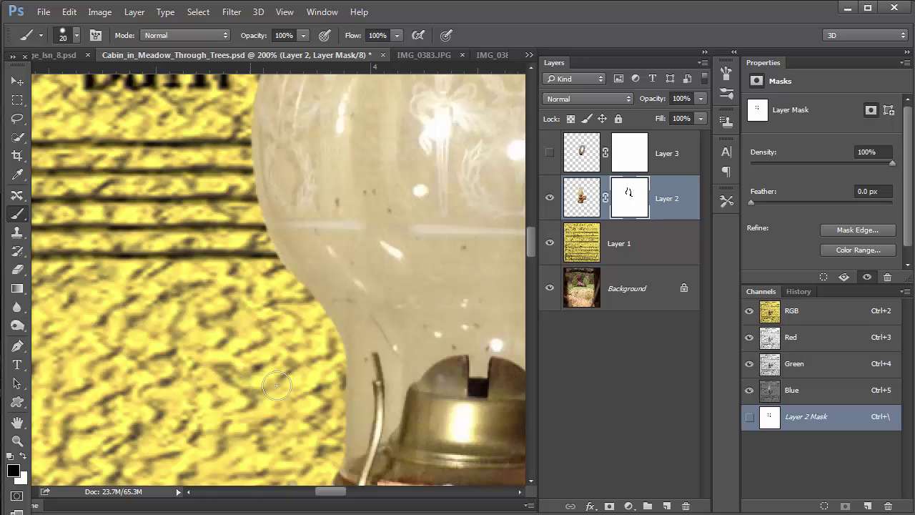
Mask out the background between the burner collar and fuel bowl, reducing the brush to 8 and 5 px for the narrow gap by the wire
drag(416, 288, 480, 184)
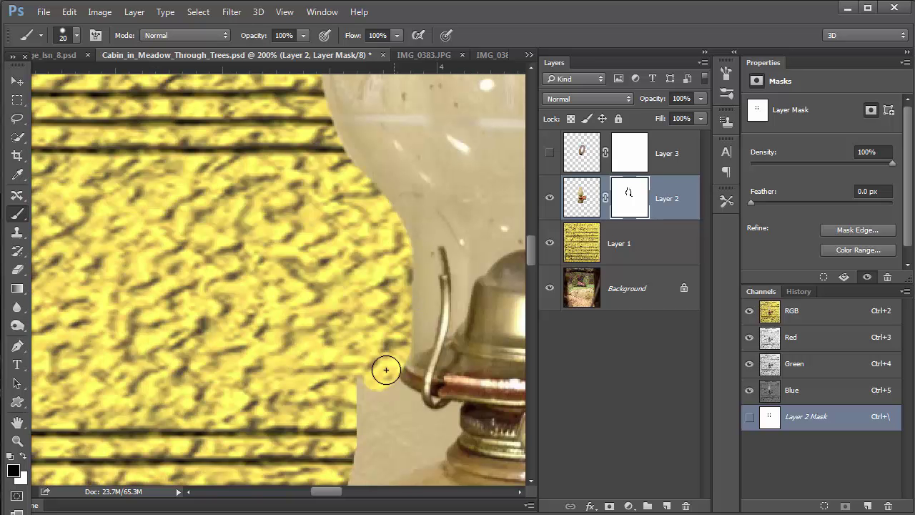
mouse_move(402, 400)
mouse_down()
mouse_move(408, 415)
mouse_move(431, 422)
mouse_move(407, 403)
mouse_move(405, 425)
mouse_move(368, 409)
mouse_move(348, 443)
mouse_move(419, 348)
mouse_move(470, 339)
mouse_move(439, 360)
mouse_move(388, 370)
mouse_move(454, 361)
mouse_move(388, 392)
mouse_move(334, 465)
mouse_up()
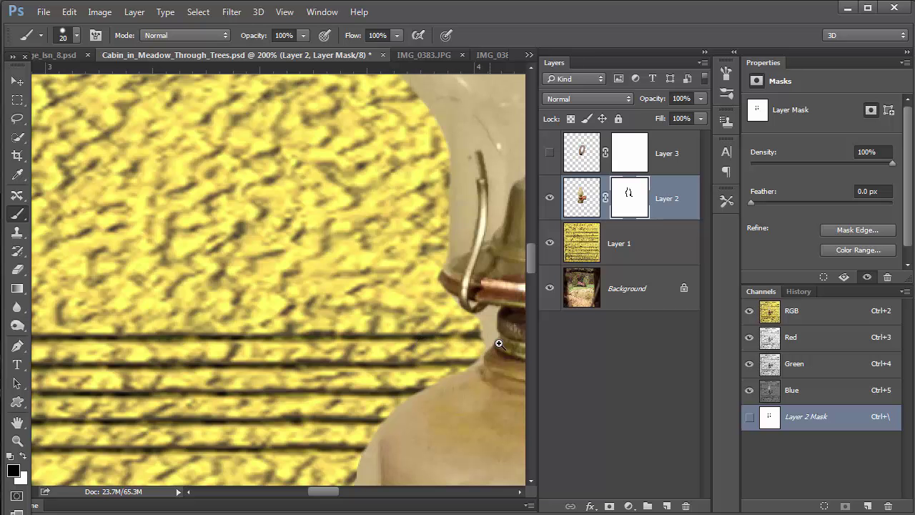
scroll(498, 344, up, 3)
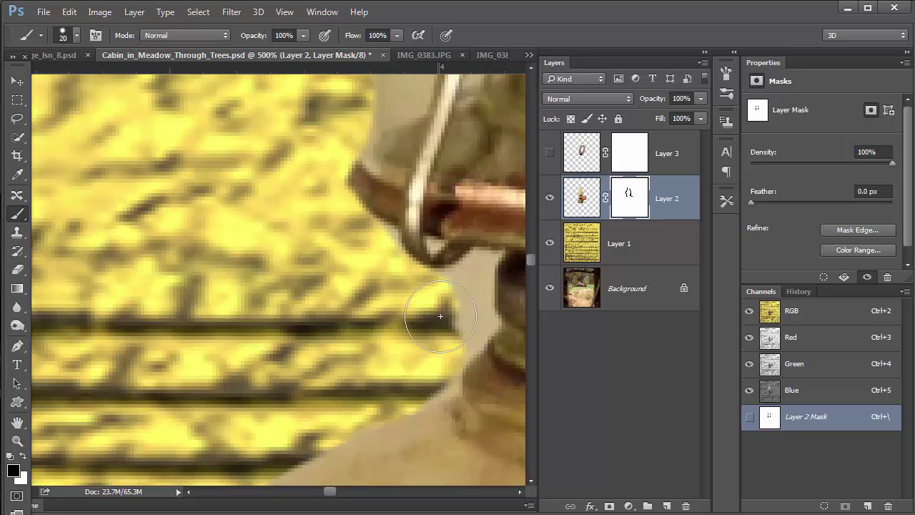
key(bracketleft)
key(bracketleft)
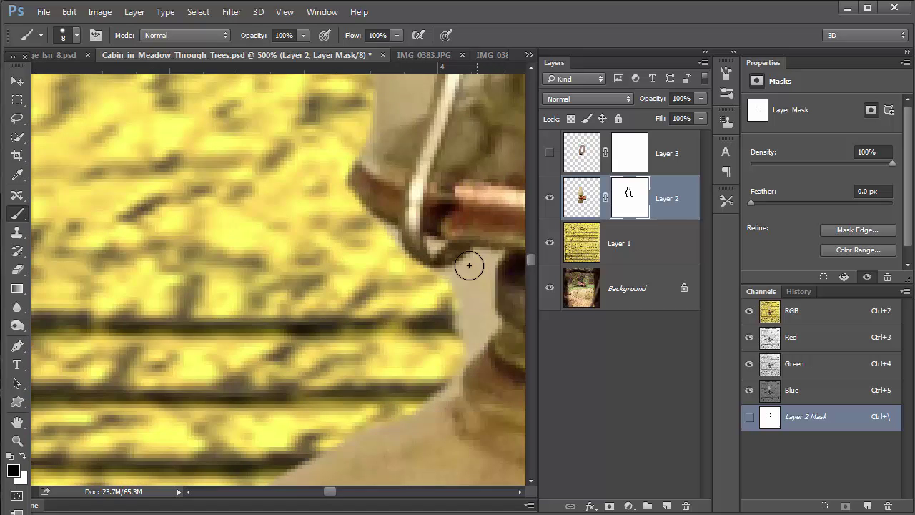
mouse_move(469, 266)
mouse_down()
mouse_move(403, 282)
mouse_move(489, 260)
mouse_move(479, 265)
mouse_move(484, 319)
mouse_move(454, 358)
mouse_move(449, 327)
mouse_move(466, 311)
mouse_move(445, 384)
mouse_move(443, 367)
mouse_up()
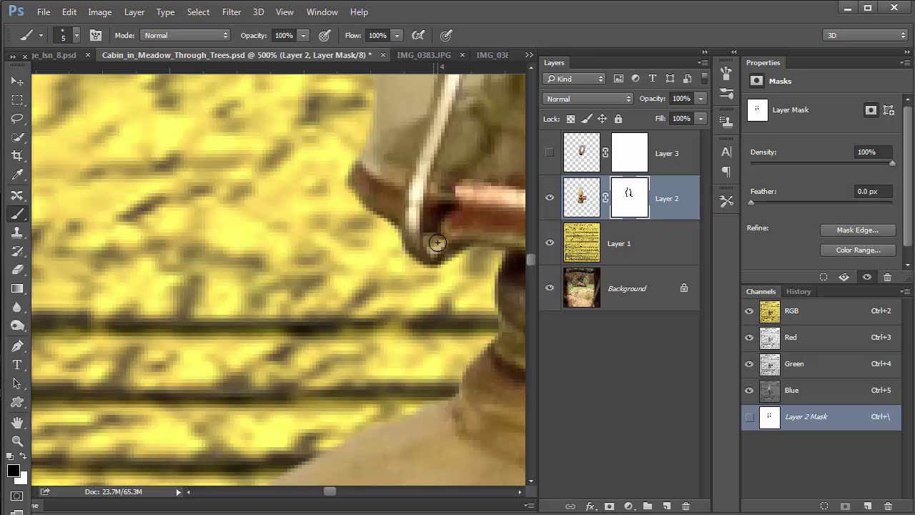
Enlarge the brush to 25 px and mask out the background along the left side and underside of the fuel bowl
mouse_move(415, 265)
mouse_down()
mouse_move(419, 205)
mouse_move(327, 250)
mouse_move(431, 96)
mouse_up()
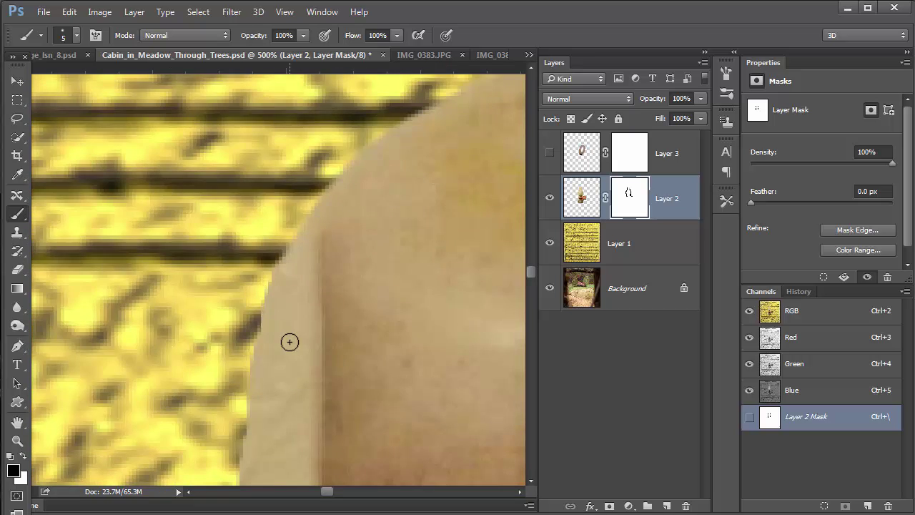
scroll(289, 342, down, 3)
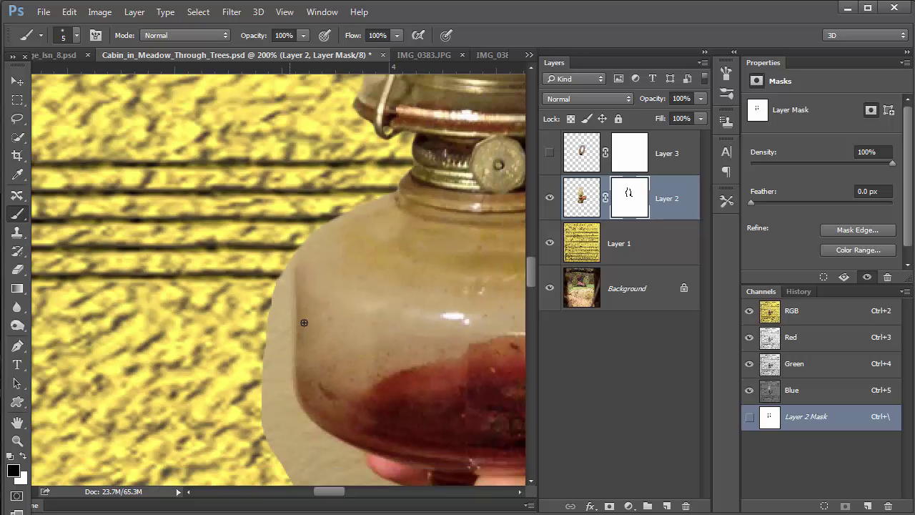
key(bracketright)
key(bracketright)
mouse_move(279, 254)
mouse_down()
mouse_move(284, 213)
mouse_move(284, 221)
mouse_move(330, 198)
mouse_move(295, 219)
mouse_move(277, 262)
mouse_move(278, 381)
mouse_move(303, 457)
mouse_move(256, 388)
mouse_move(280, 466)
mouse_up()
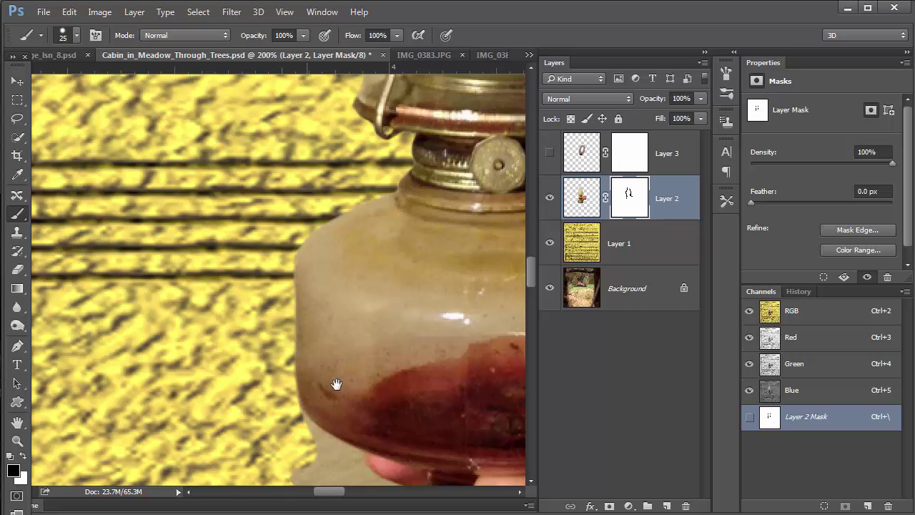
mouse_move(337, 384)
mouse_down()
mouse_move(368, 287)
mouse_move(327, 283)
mouse_move(397, 334)
mouse_move(407, 355)
mouse_move(457, 380)
mouse_move(450, 412)
mouse_move(414, 434)
mouse_move(486, 399)
mouse_move(484, 410)
mouse_move(460, 413)
mouse_move(436, 384)
mouse_move(386, 423)
mouse_move(398, 402)
mouse_move(374, 358)
mouse_move(341, 339)
mouse_move(408, 374)
mouse_move(343, 404)
mouse_move(358, 379)
mouse_move(381, 384)
mouse_move(394, 410)
mouse_up()
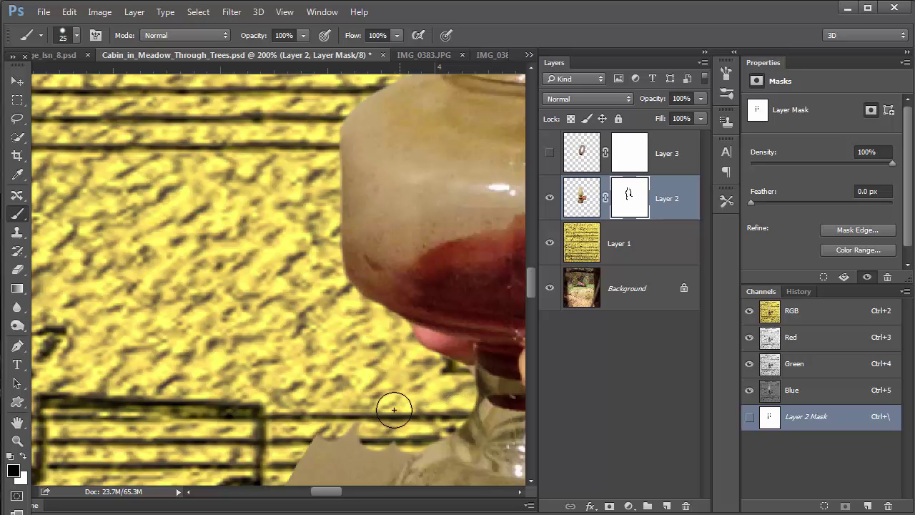
Paint white on the mask to restore the glass edge of the lamp's stem, and return the brush to black
key(x)
mouse_move(489, 398)
mouse_down()
mouse_move(500, 411)
mouse_move(433, 450)
mouse_up()
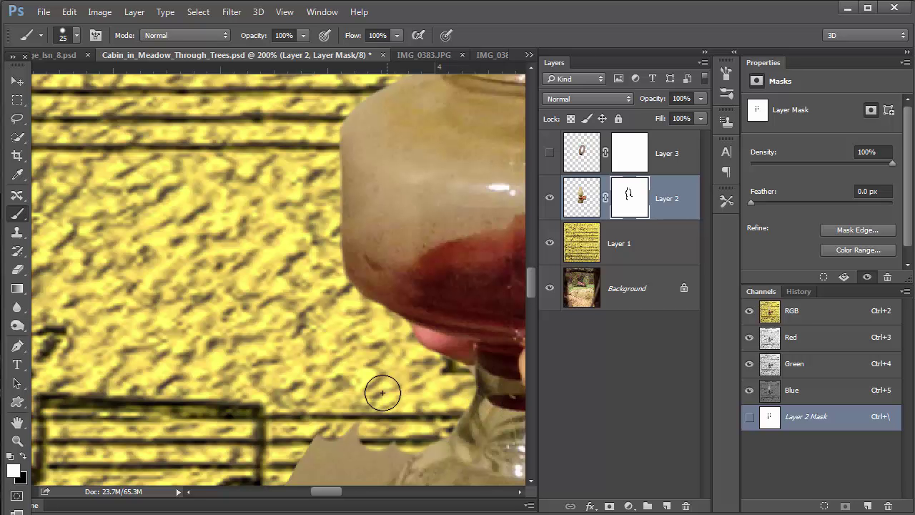
key(x)
key(space)
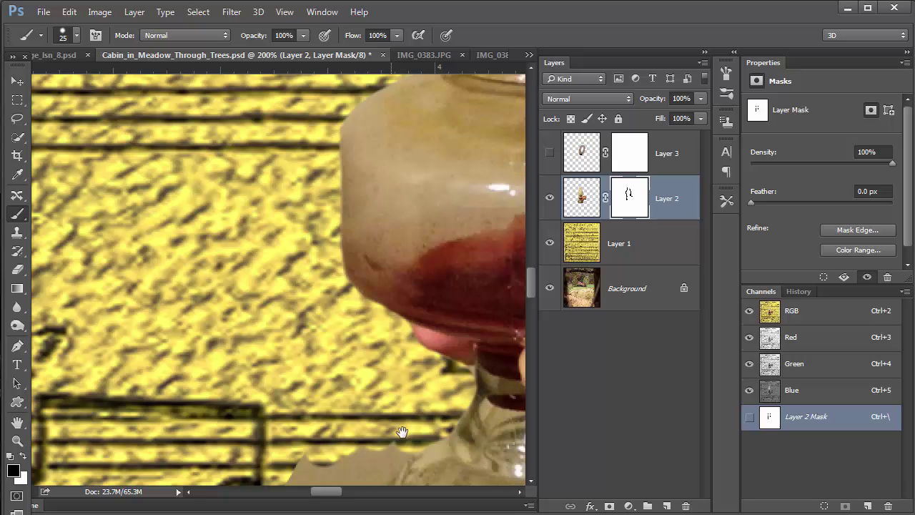
Mask out the background beside the upper left of the lamp's glass base, below the stem
scroll(410, 277, down, 5)
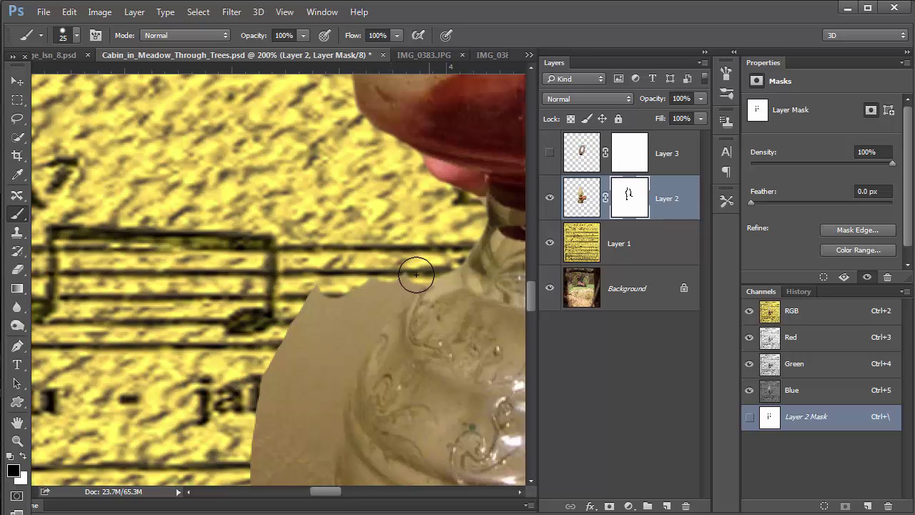
drag(404, 285, 325, 383)
mouse_move(311, 417)
mouse_down()
mouse_move(330, 354)
mouse_move(374, 275)
mouse_move(291, 395)
mouse_move(321, 288)
mouse_move(245, 404)
mouse_move(261, 387)
mouse_up()
Mask out the background along the left side of the lamp's glass base with the 25 px brush
scroll(349, 214, down, 5)
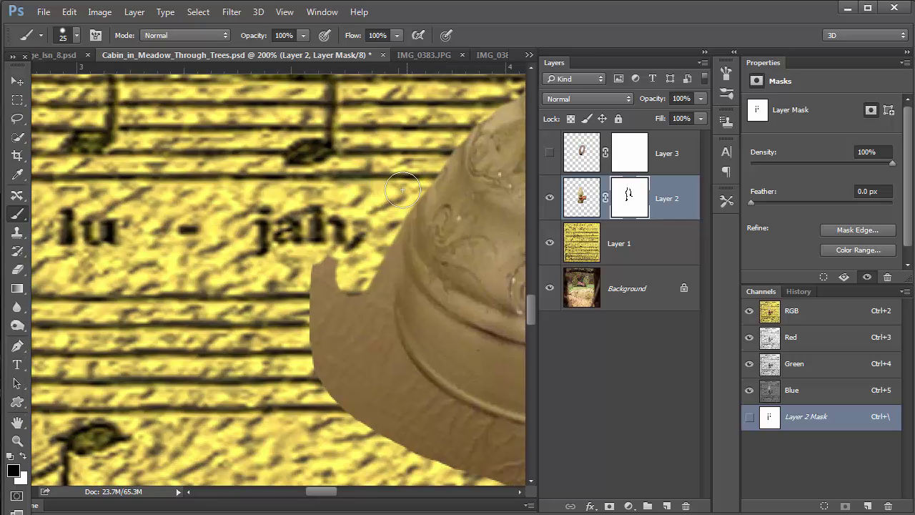
drag(391, 212, 364, 353)
mouse_move(372, 298)
mouse_down()
mouse_move(400, 387)
mouse_move(379, 327)
mouse_move(417, 393)
mouse_move(527, 444)
mouse_move(479, 456)
mouse_move(291, 379)
mouse_move(367, 390)
mouse_up()
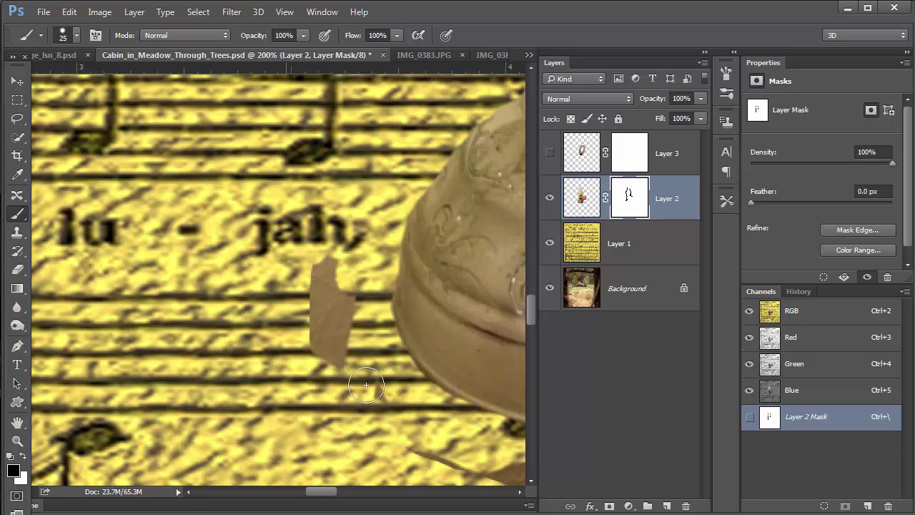
mouse_move(346, 262)
mouse_down()
mouse_move(341, 396)
mouse_move(307, 256)
mouse_move(321, 250)
mouse_move(327, 338)
mouse_up()
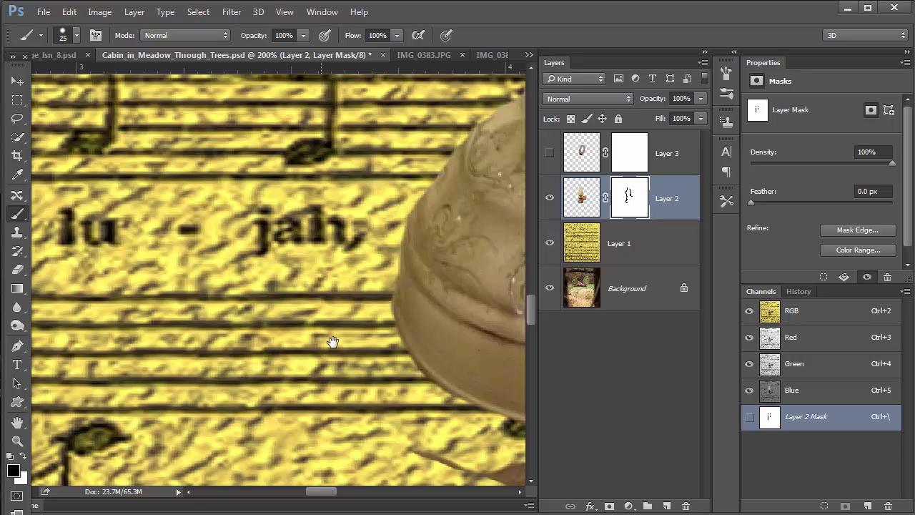
Mask out the strip of background beneath the bottom rim of the glass base
mouse_move(192, 253)
mouse_down()
mouse_move(179, 227)
mouse_move(29, 113)
mouse_up()
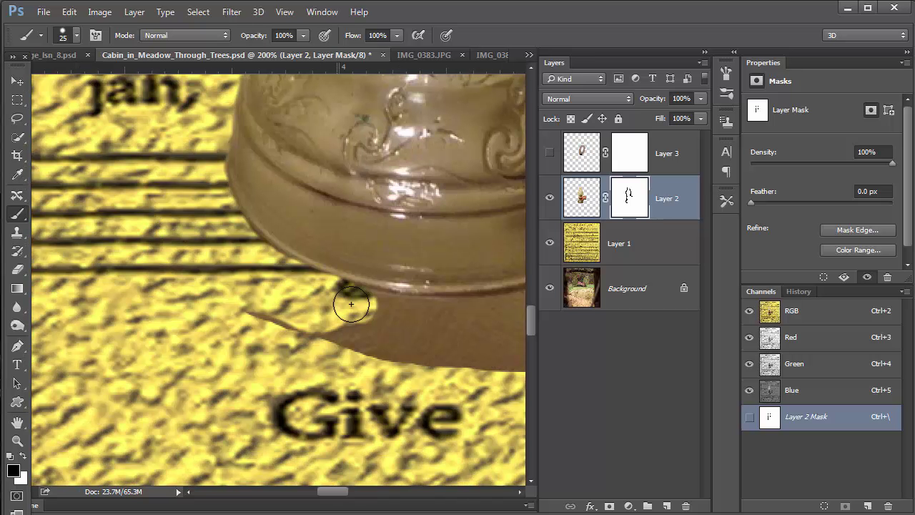
mouse_move(379, 307)
mouse_down()
mouse_move(527, 316)
mouse_move(527, 304)
mouse_up()
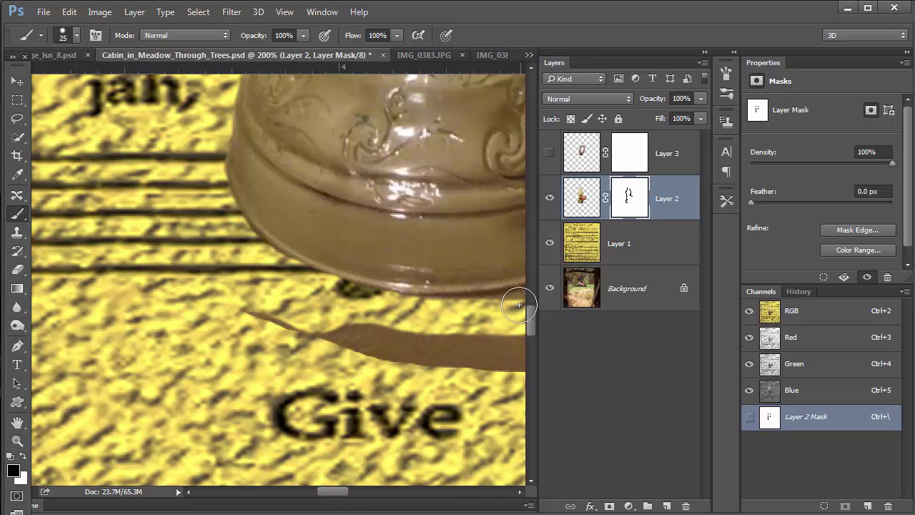
mouse_move(453, 323)
mouse_down()
mouse_move(354, 320)
mouse_move(175, 302)
mouse_move(337, 334)
mouse_up()
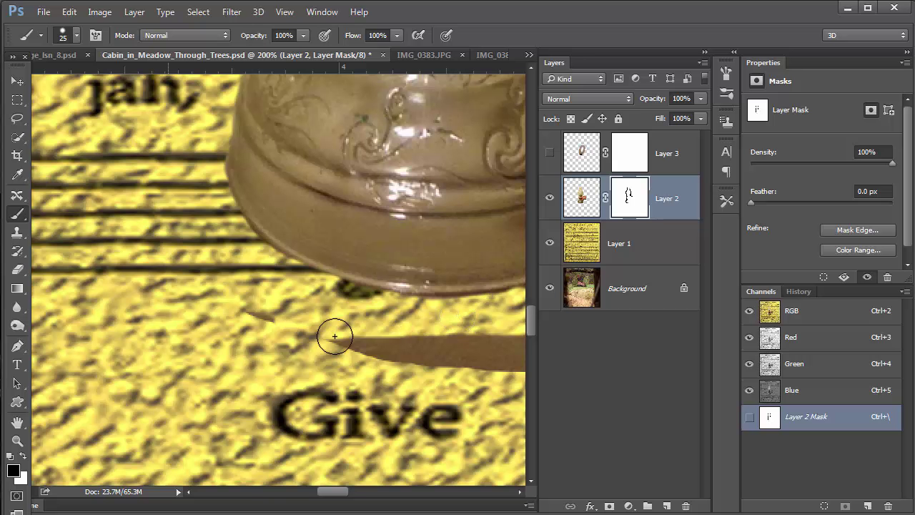
mouse_move(514, 348)
mouse_down()
mouse_move(353, 368)
mouse_move(510, 368)
mouse_up()
Mask out the background around the lower right of the glass base, touching up its rim with white on the mask
scroll(332, 361, right, 10)
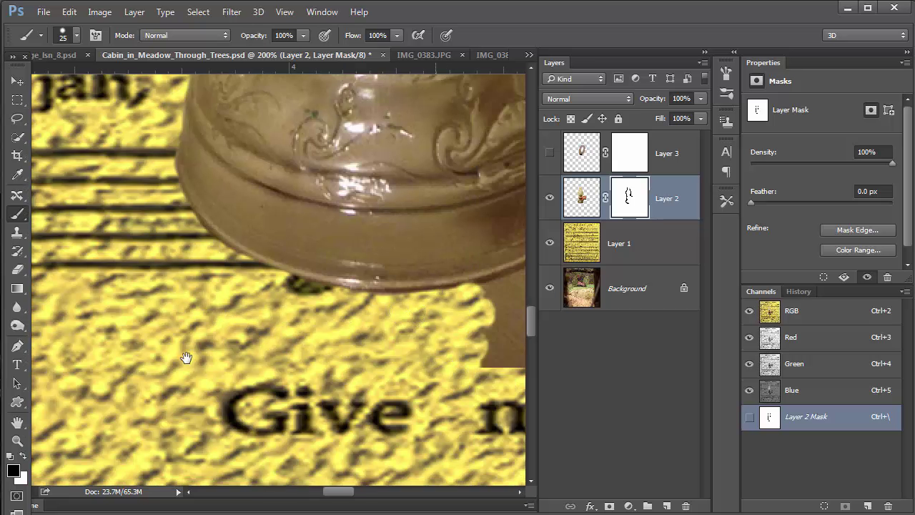
mouse_move(360, 201)
mouse_down()
mouse_move(333, 245)
mouse_move(288, 275)
mouse_move(193, 304)
mouse_up()
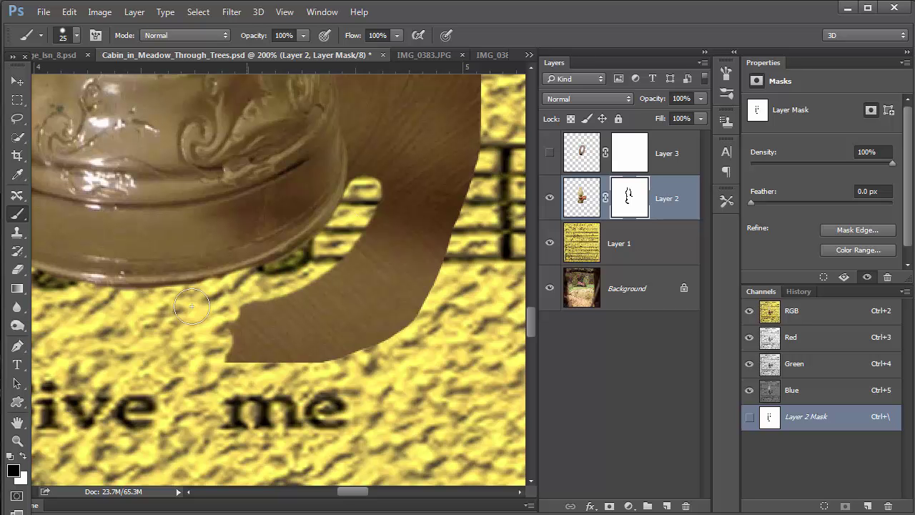
mouse_move(336, 234)
mouse_down()
mouse_move(288, 271)
mouse_move(154, 319)
mouse_move(214, 293)
mouse_up()
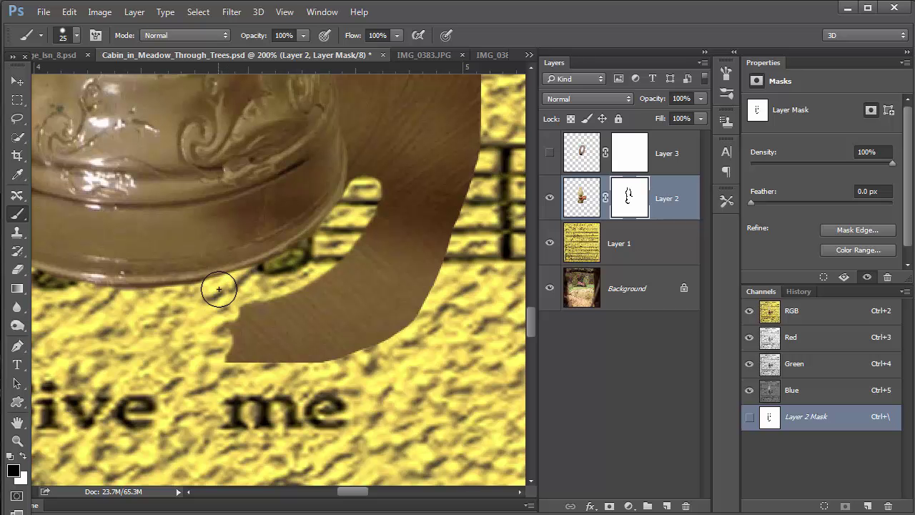
key(x)
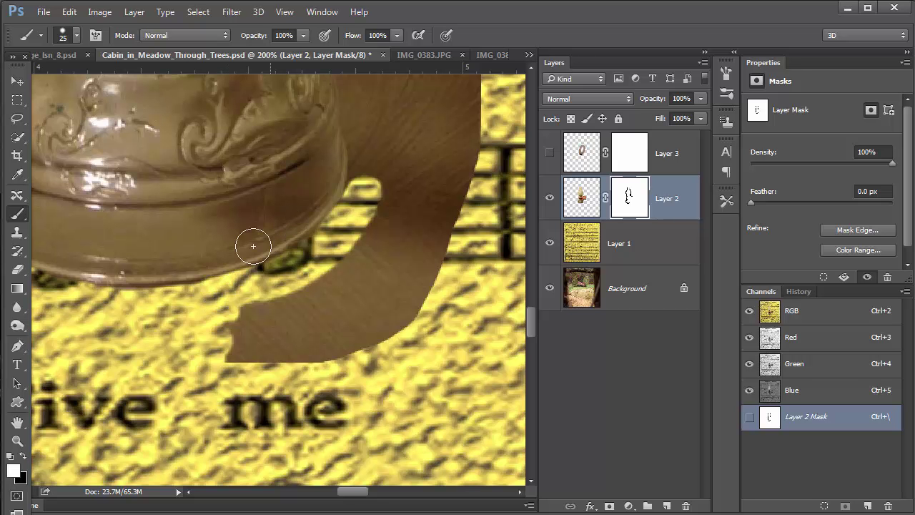
drag(237, 253, 175, 264)
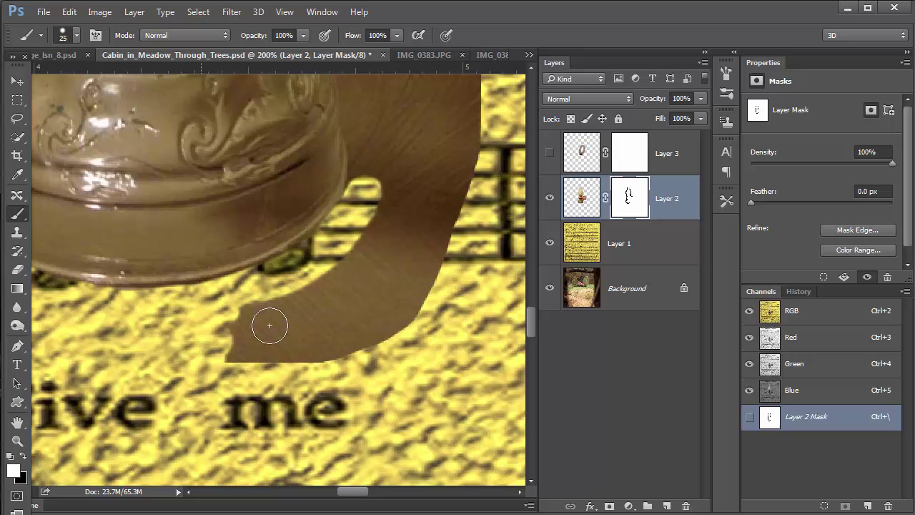
key(x)
mouse_move(378, 241)
mouse_down()
mouse_move(274, 304)
mouse_move(280, 298)
mouse_move(201, 369)
mouse_move(292, 371)
mouse_move(355, 347)
mouse_move(406, 345)
mouse_move(436, 260)
mouse_move(472, 224)
mouse_move(446, 146)
mouse_move(425, 123)
mouse_move(396, 104)
mouse_move(387, 143)
mouse_move(357, 103)
mouse_move(365, 171)
mouse_move(358, 204)
mouse_move(367, 147)
mouse_move(364, 221)
mouse_move(402, 276)
mouse_move(415, 228)
mouse_up()
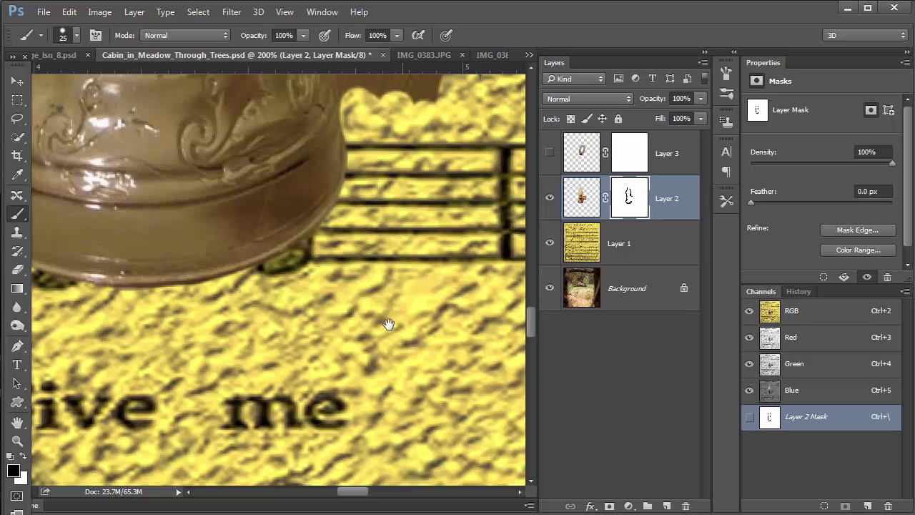
Mask out the background between the right side of the glass base and the underside of the hand
drag(388, 325, 361, 493)
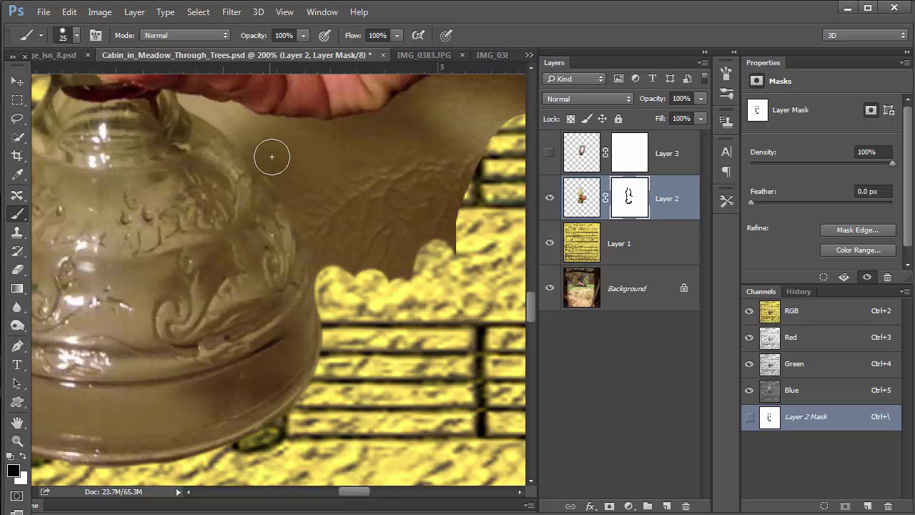
mouse_move(271, 157)
mouse_down()
mouse_move(302, 198)
mouse_move(335, 311)
mouse_move(344, 276)
mouse_move(276, 128)
mouse_move(292, 140)
mouse_move(348, 136)
mouse_move(422, 96)
mouse_move(484, 135)
mouse_move(439, 217)
mouse_move(457, 172)
mouse_move(458, 126)
mouse_move(404, 171)
mouse_move(335, 183)
mouse_move(411, 161)
mouse_move(429, 236)
mouse_move(413, 294)
mouse_move(369, 216)
mouse_move(357, 254)
mouse_move(389, 283)
mouse_move(435, 381)
mouse_up()
key(space)
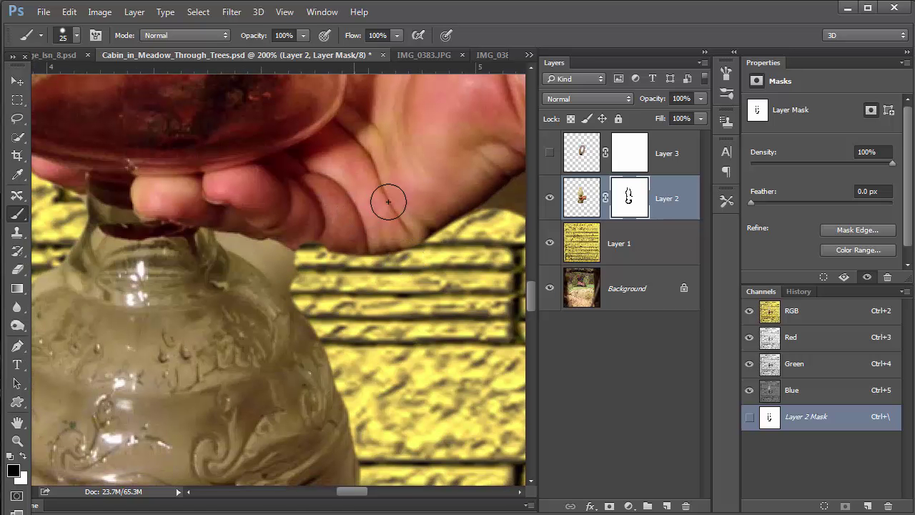
Restore the lower edge of the palm with white, and mask out the remnant beside the base's upper right with a 9 px black brush
key(x)
mouse_move(360, 244)
mouse_down()
mouse_move(395, 228)
mouse_move(367, 243)
mouse_move(299, 230)
mouse_move(311, 241)
mouse_move(387, 240)
mouse_up()
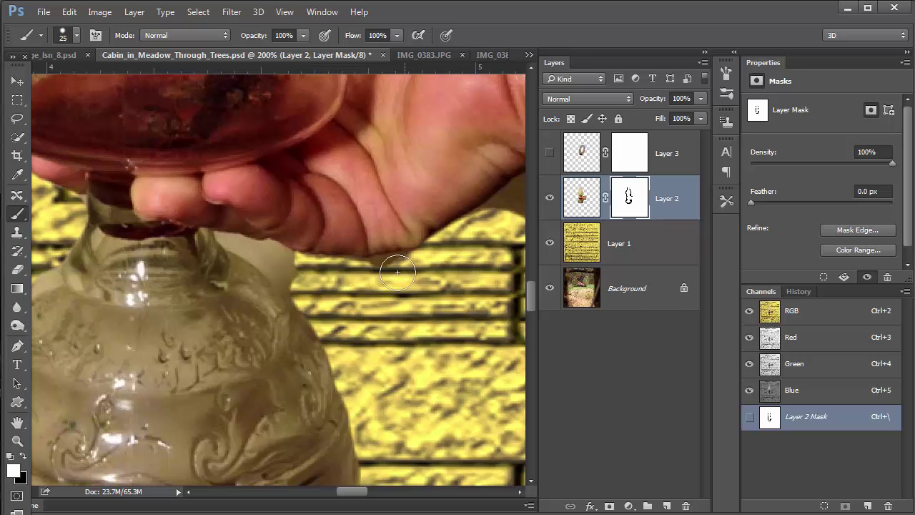
key(x)
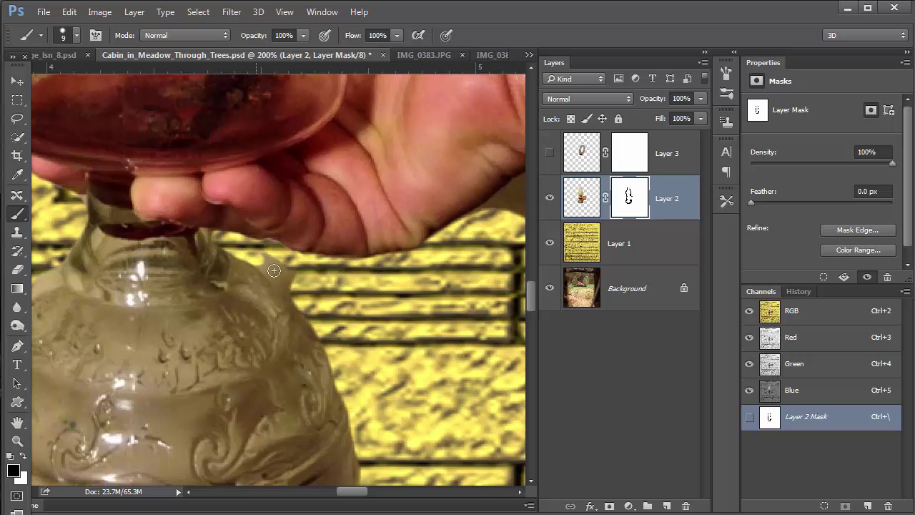
drag(307, 286, 259, 263)
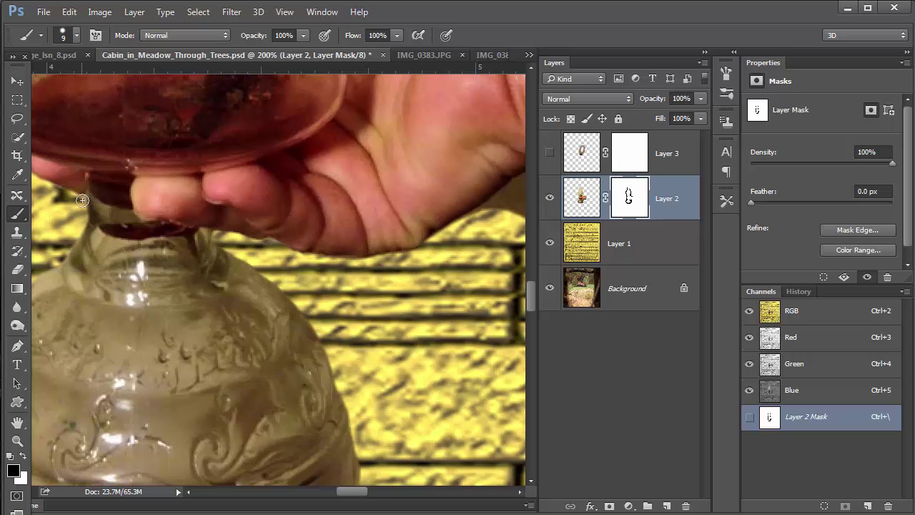
Lower the brush hardness for softer masking along the hairy underside of the forearm
scroll(372, 254, right, 5)
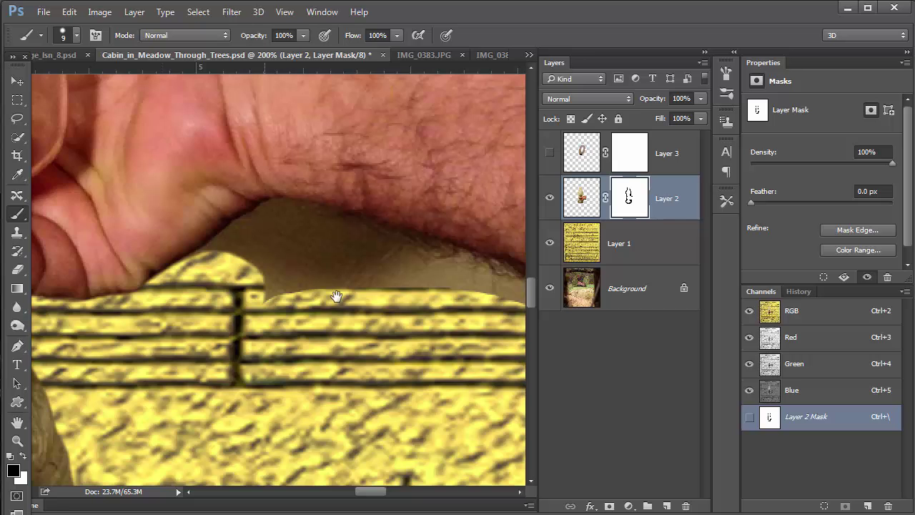
drag(337, 296, 309, 242)
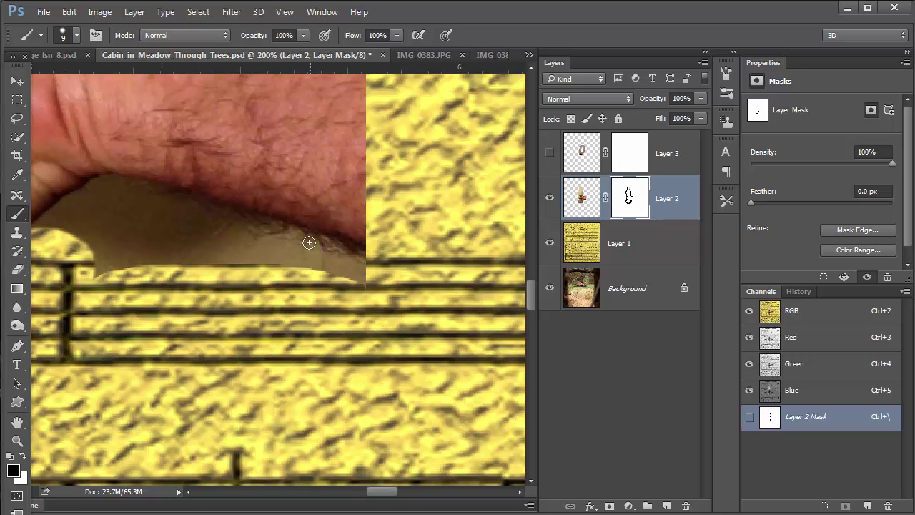
click(61, 31)
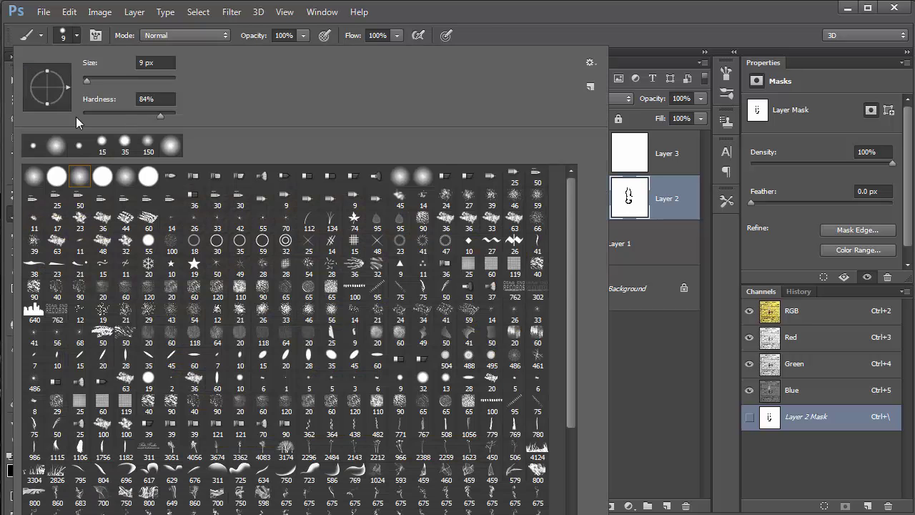
click(143, 101)
click(482, 18)
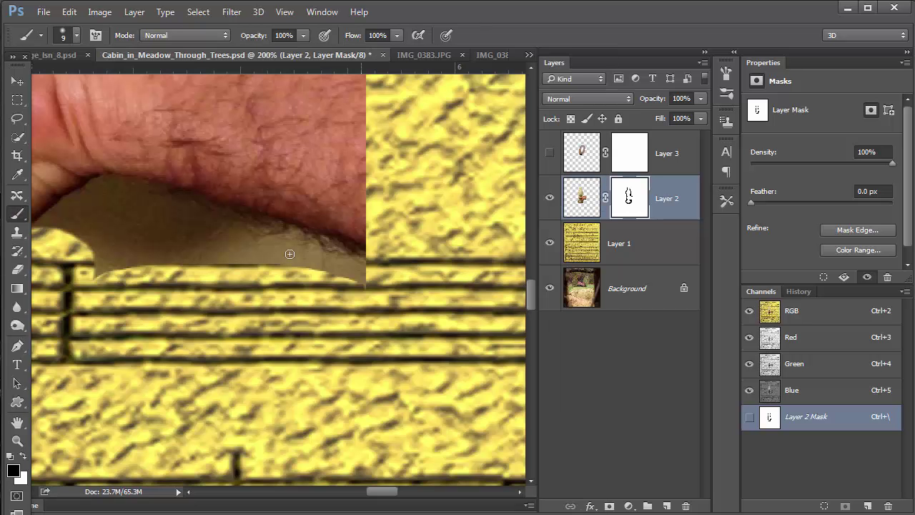
Enlarge the brush and mask out most of the background beneath the wrist and forearm
key(bracketright)
key(bracketright)
key(bracketright)
key(bracketright)
key(bracketright)
key(bracketright)
key(bracketright)
mouse_move(222, 279)
mouse_down()
mouse_move(159, 272)
mouse_move(337, 266)
mouse_move(208, 221)
mouse_up()
Mask out the remaining background along the forearm's underside, reducing the brush to 50, 45 and 30 px
key(bracketleft)
key(bracketleft)
key(bracketleft)
key(bracketleft)
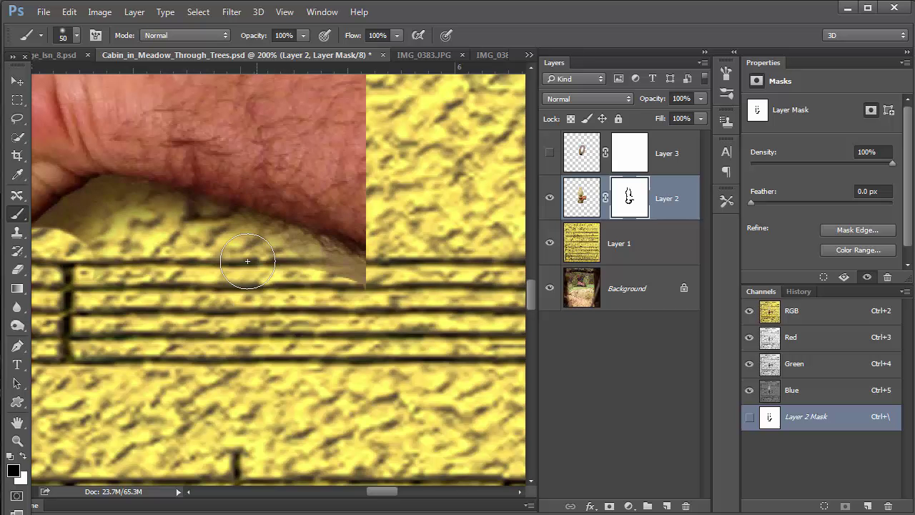
drag(260, 277, 350, 257)
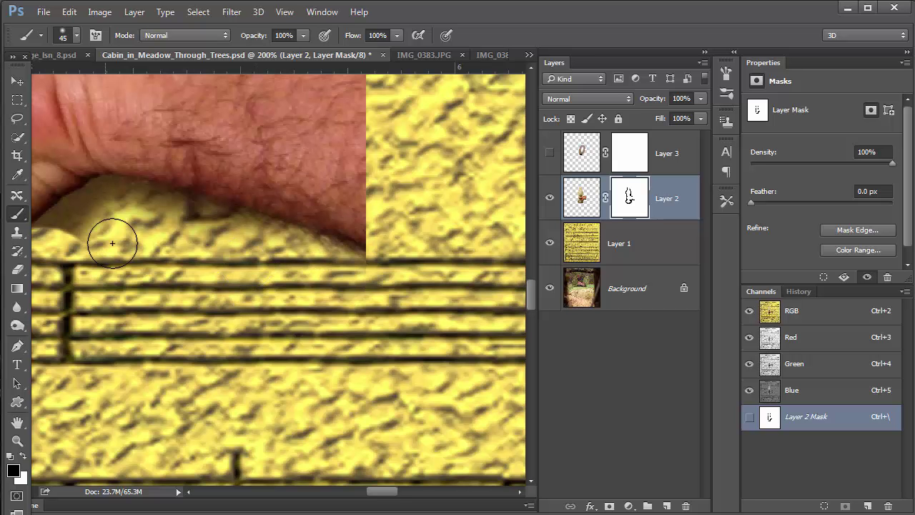
key(bracketleft)
key(bracketleft)
key(bracketleft)
mouse_move(113, 234)
mouse_down()
mouse_move(121, 217)
mouse_move(95, 210)
mouse_move(76, 227)
mouse_move(55, 225)
mouse_move(111, 211)
mouse_move(249, 248)
mouse_move(236, 230)
mouse_up()
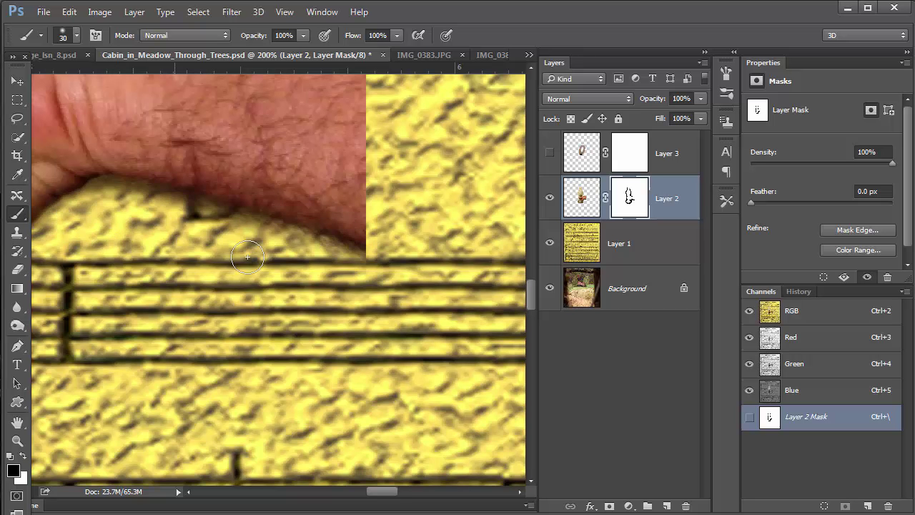
mouse_move(338, 272)
mouse_down()
mouse_move(301, 257)
mouse_move(344, 280)
mouse_up()
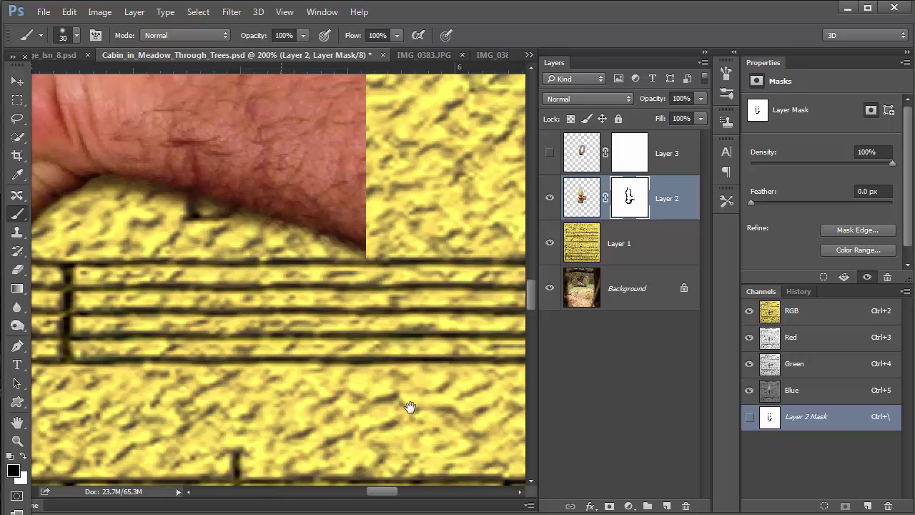
Mask out the strip of background above the forearm with the 30 px brush
drag(410, 407, 450, 468)
drag(411, 264, 296, 276)
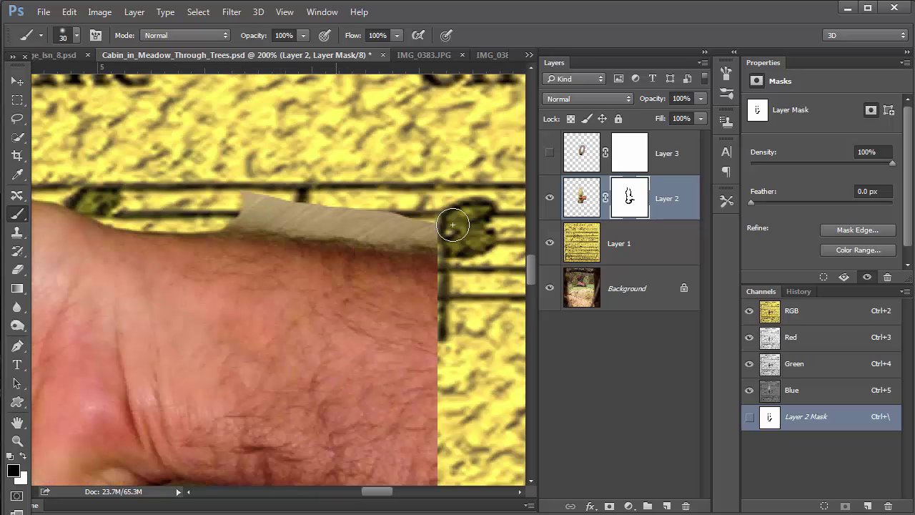
mouse_move(331, 216)
mouse_down()
mouse_move(360, 217)
mouse_move(315, 218)
mouse_move(362, 213)
mouse_move(216, 206)
mouse_move(262, 213)
mouse_move(214, 204)
mouse_up()
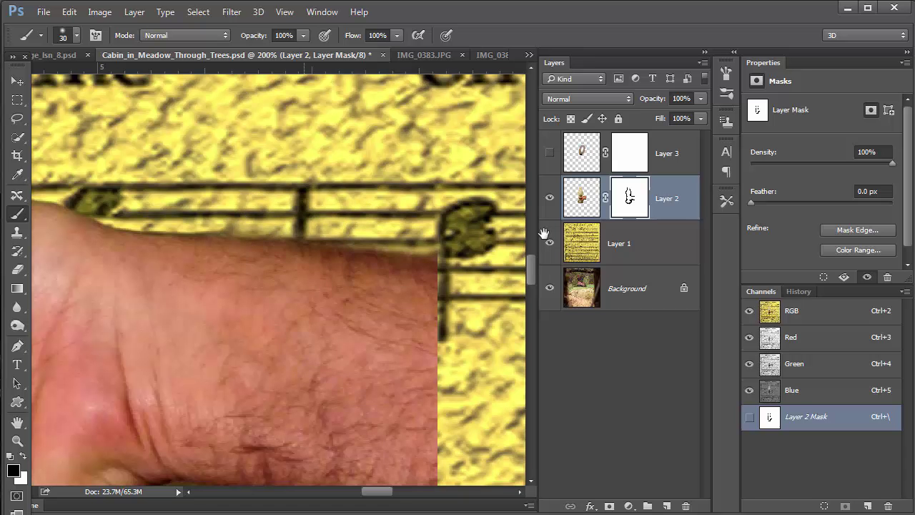
Trim the background around the top rim of the glass chimney with the brush reduced to 15 and 10 px
drag(544, 234, 526, 234)
drag(439, 235, 450, 336)
drag(364, 222, 353, 374)
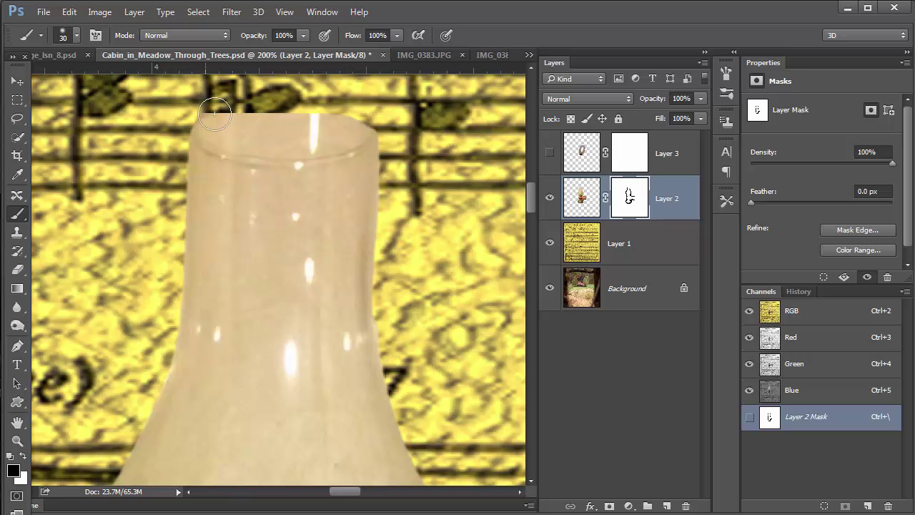
key(bracketright)
key(bracketleft)
key(bracketleft)
key(bracketleft)
key(bracketleft)
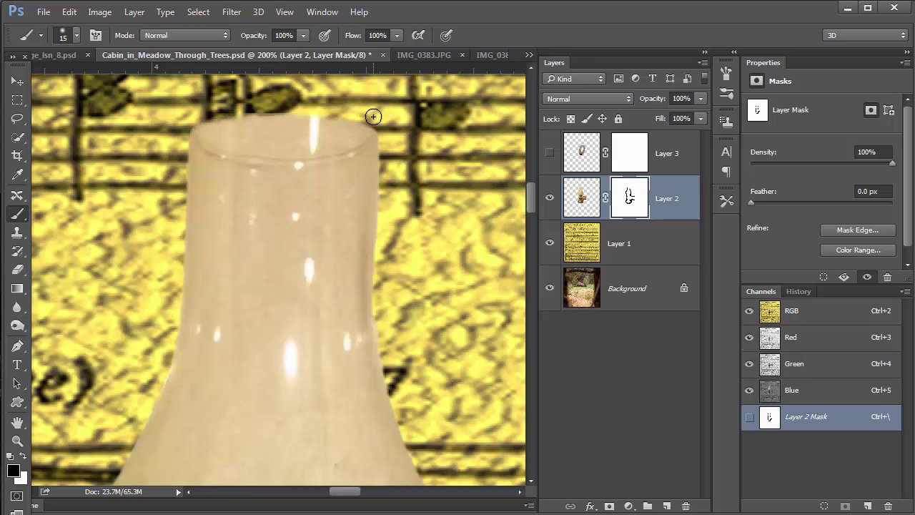
key(bracketleft)
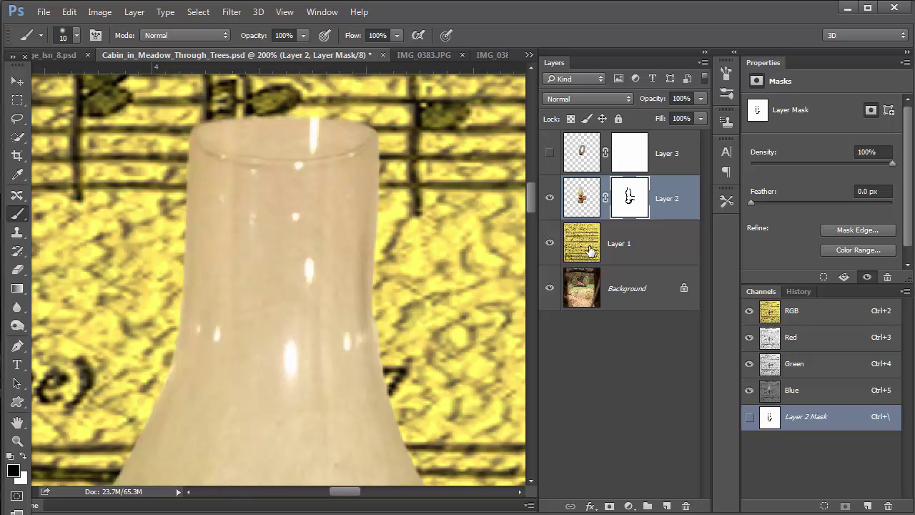
Move the masked lamp and hand to the right side of the sheet music at the same height
key(ctrl+minus)
key(ctrl+minus)
key(ctrl+minus)
key(ctrl+minus)
key(ctrl+minus)
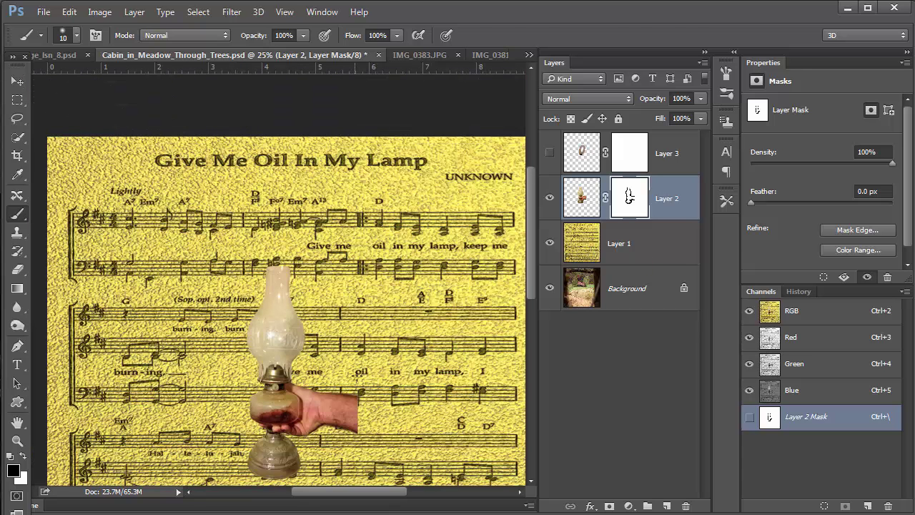
key(v)
drag(295, 400, 465, 412)
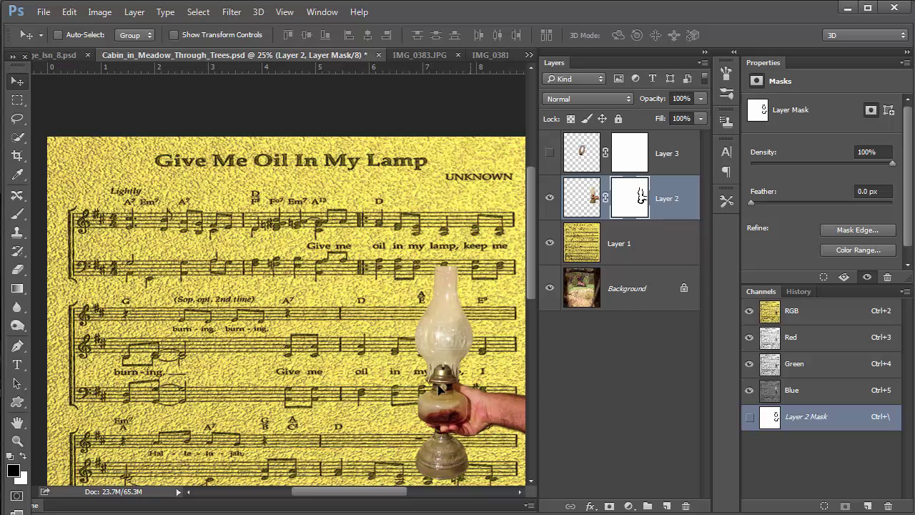
Rotate the lamp and hand by -1.99° with Free Transform
key(ctrl+t)
drag(341, 326, 342, 329)
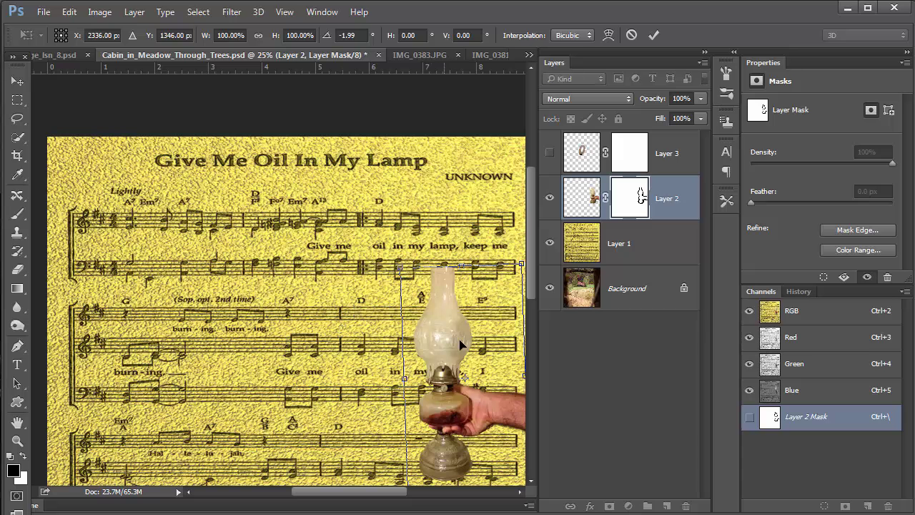
key(Return)
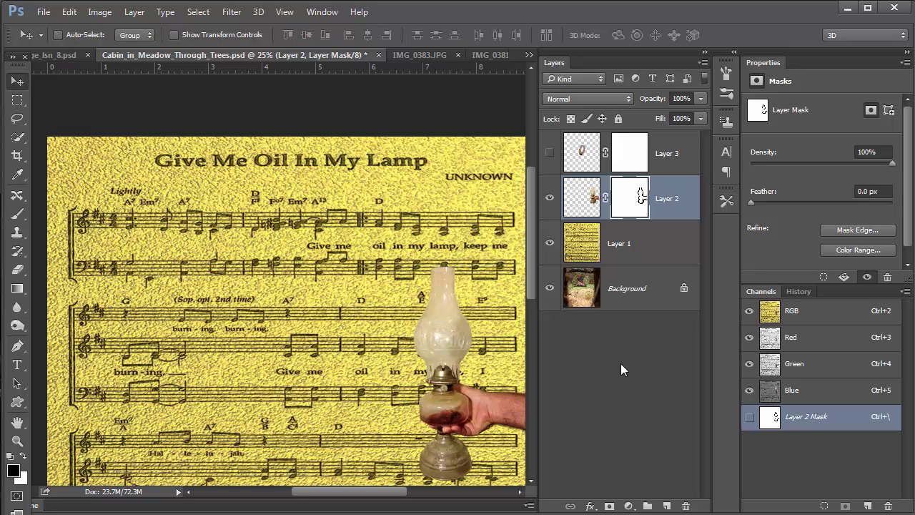
Show the flame on Layer 3 and use Free Transform to place it over the lamp's glass chimney, rotated -15.09°
click(598, 165)
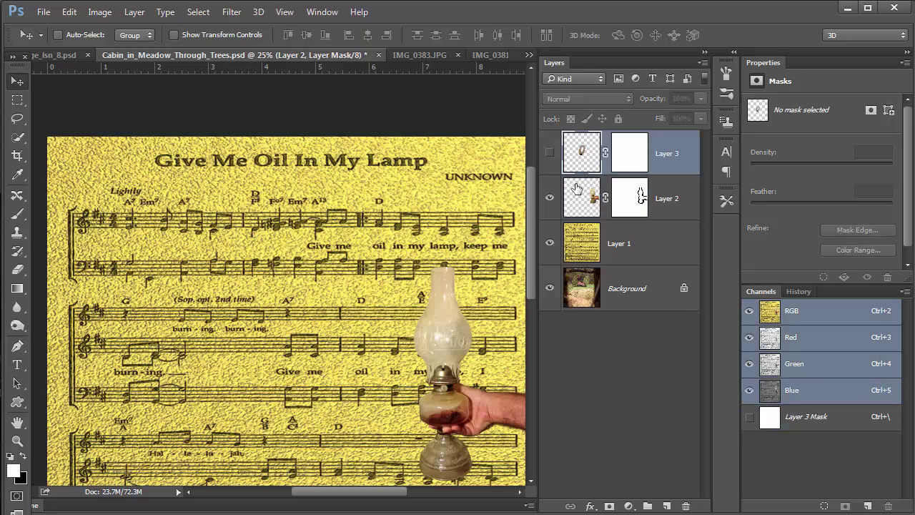
click(550, 154)
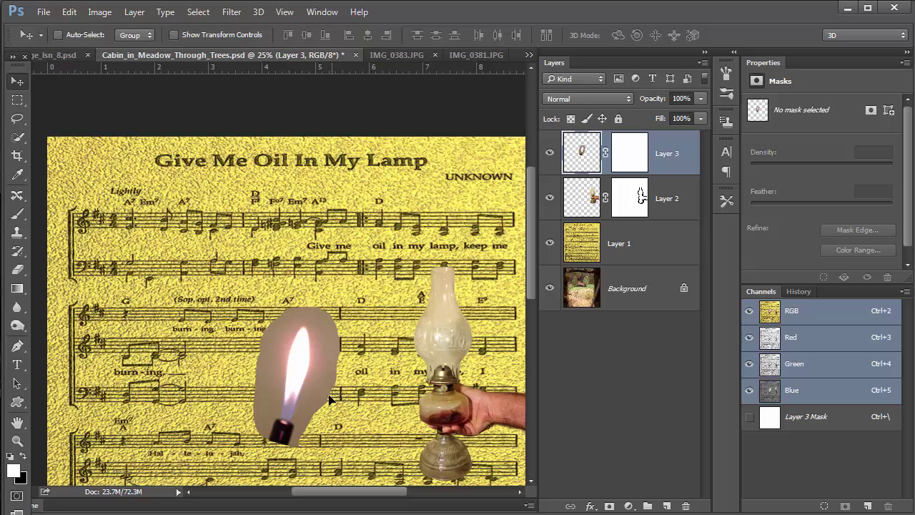
key(ctrl+t)
drag(364, 401, 371, 384)
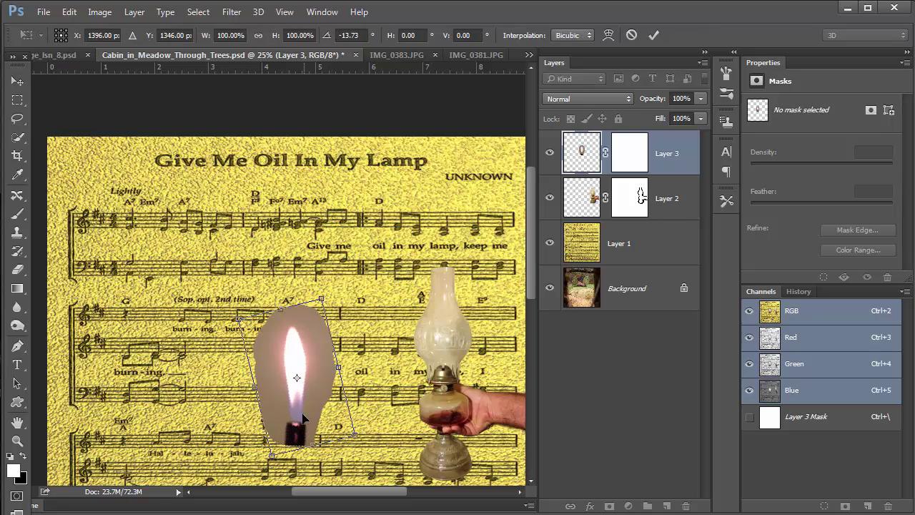
drag(304, 417, 452, 337)
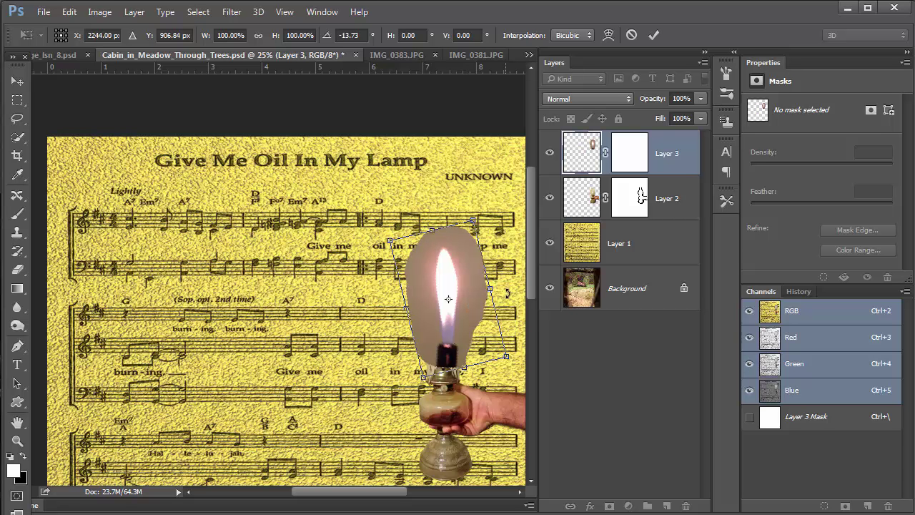
drag(508, 290, 508, 288)
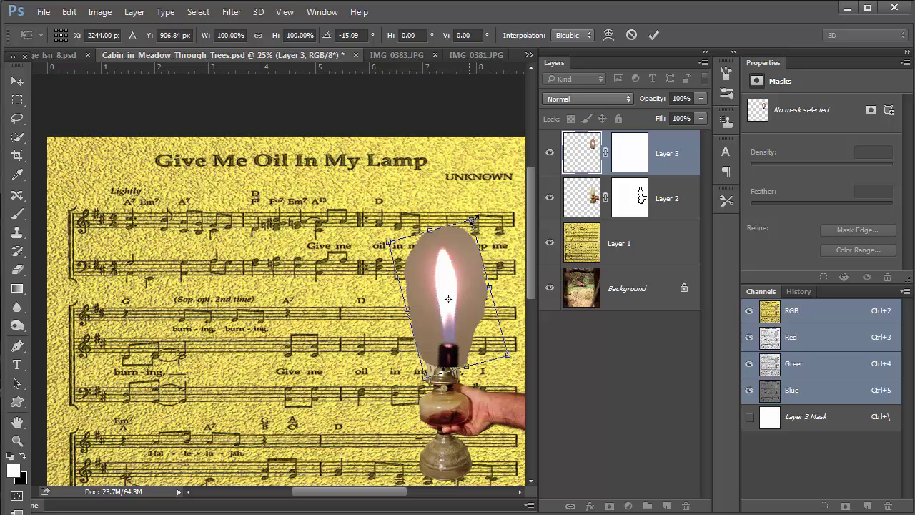
Shrink the flame to about 44% width and 42% height and distort its upper corners so it sits inside the chimney
drag(472, 219, 450, 322)
drag(440, 367, 423, 314)
key(ctrl+z)
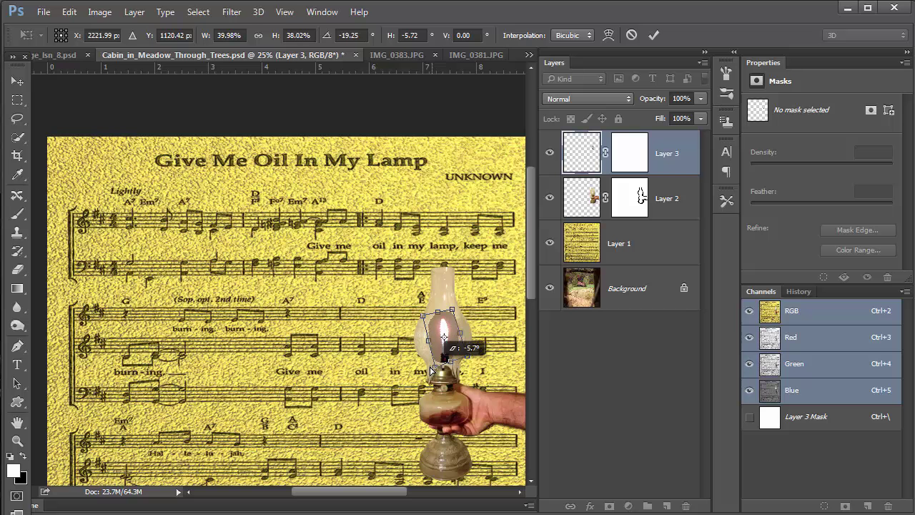
drag(453, 312, 419, 310)
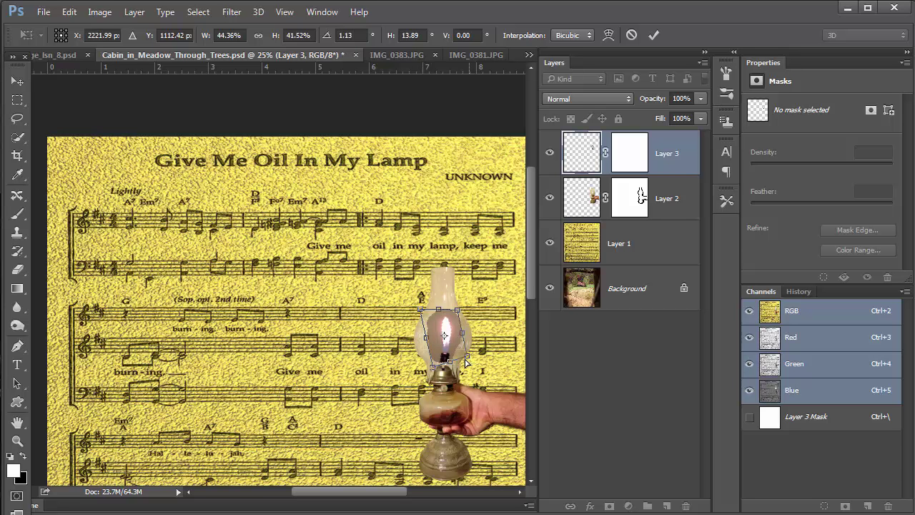
Distort the flame into a short, wide shape at about 97% width and 34% height above the burner and apply the transform
drag(465, 364, 429, 370)
drag(463, 315, 467, 312)
drag(403, 313, 390, 309)
drag(471, 339, 475, 336)
drag(407, 344, 415, 366)
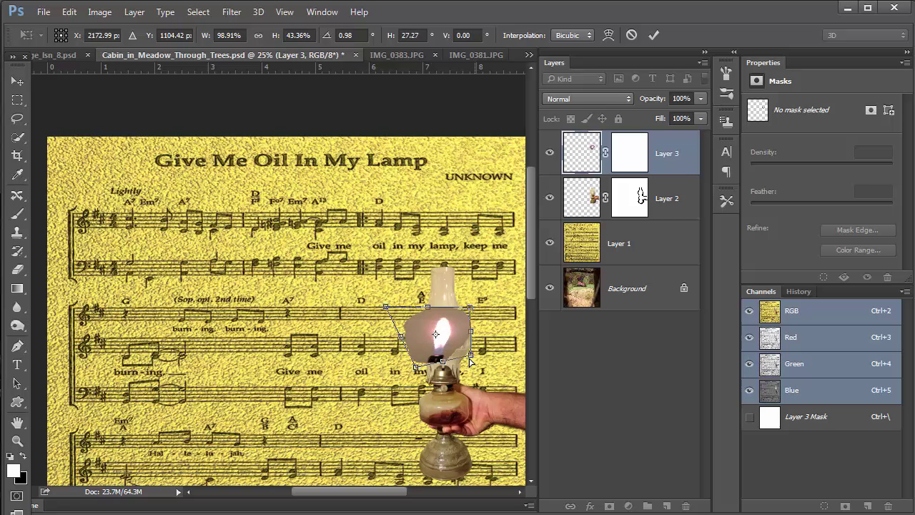
drag(471, 361, 485, 362)
drag(469, 310, 469, 303)
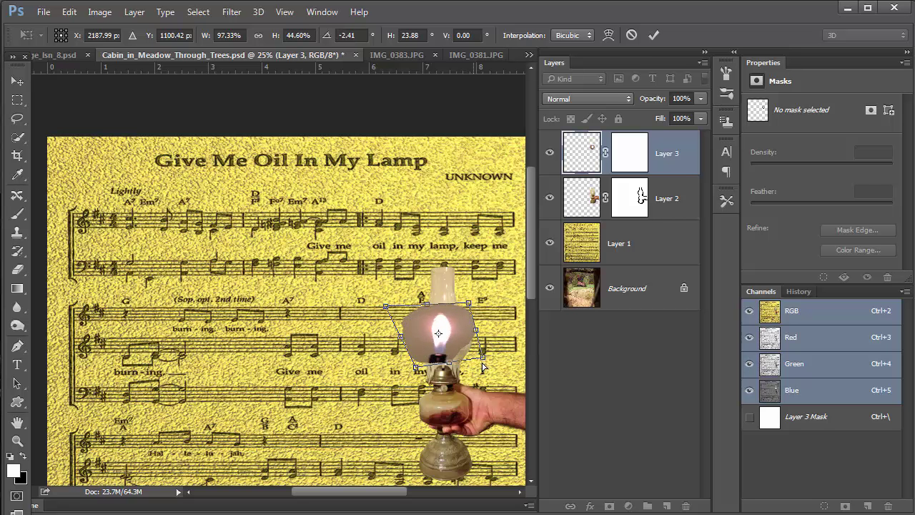
drag(485, 362, 487, 355)
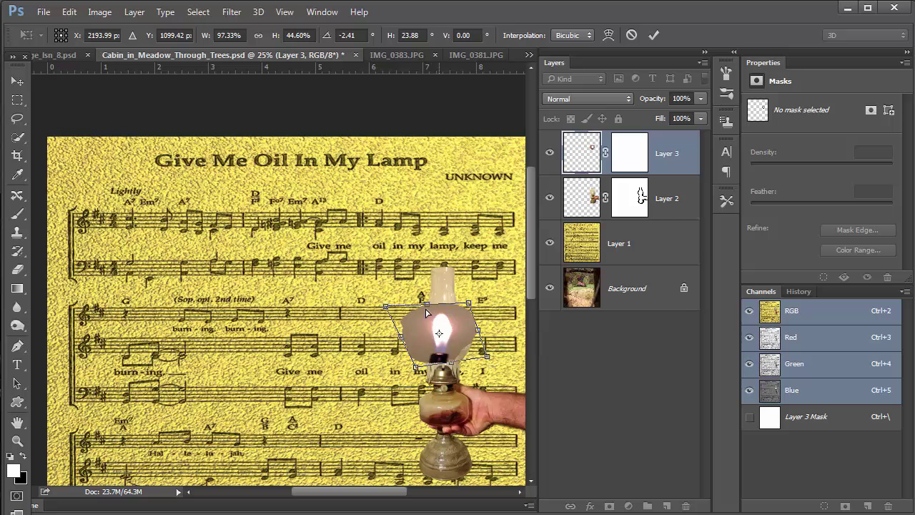
drag(427, 311, 427, 325)
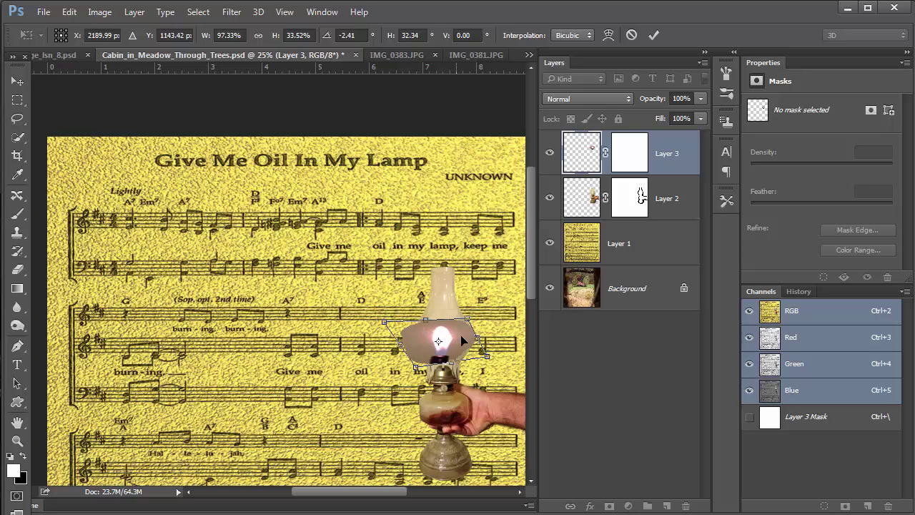
key(Return)
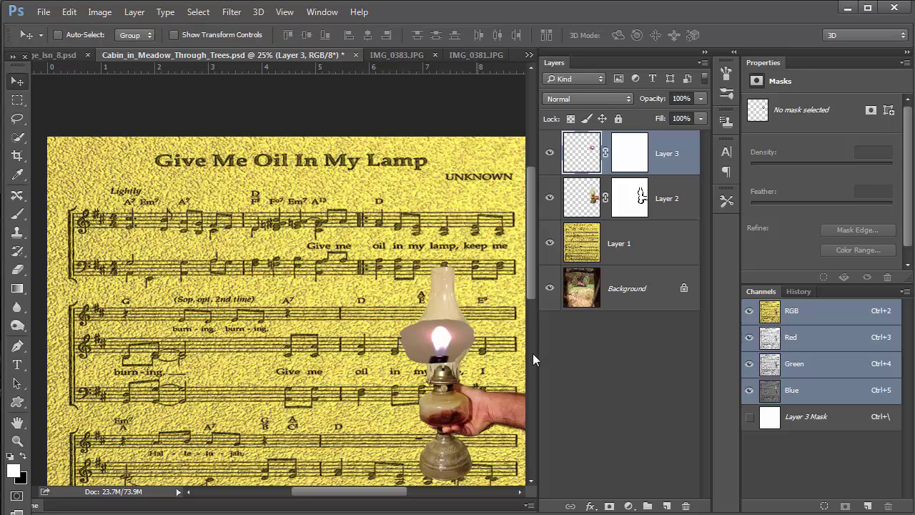
Paint black on the Layer 3 mask with a 25 to 45 px brush to hide the backdrop beside the flame and the wick below
click(631, 158)
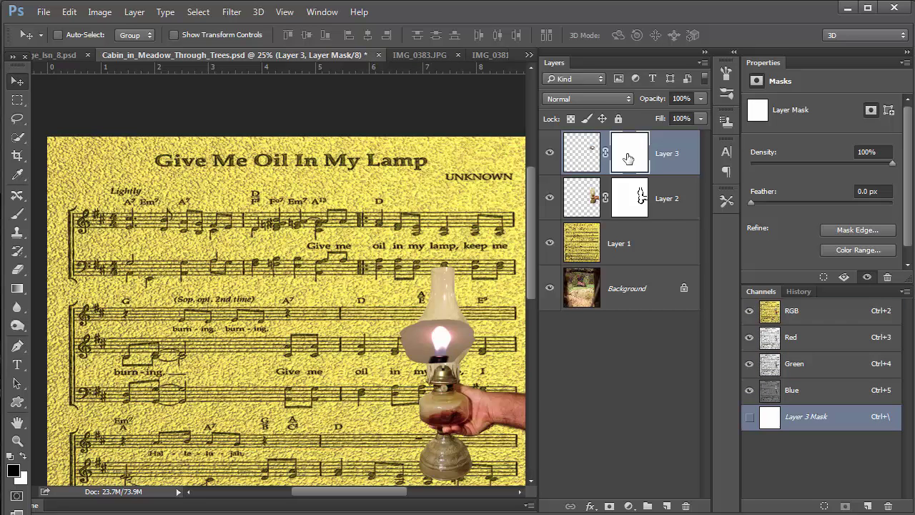
key(b)
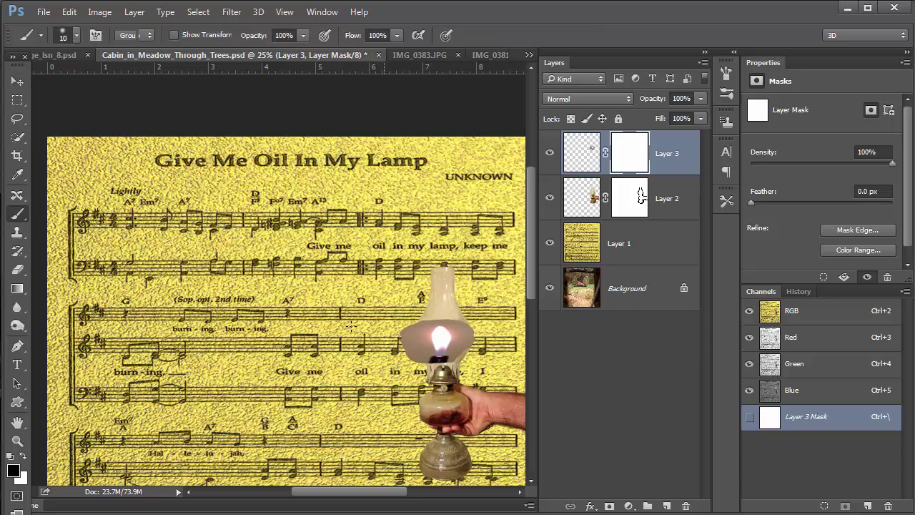
ctrl+click(418, 344)
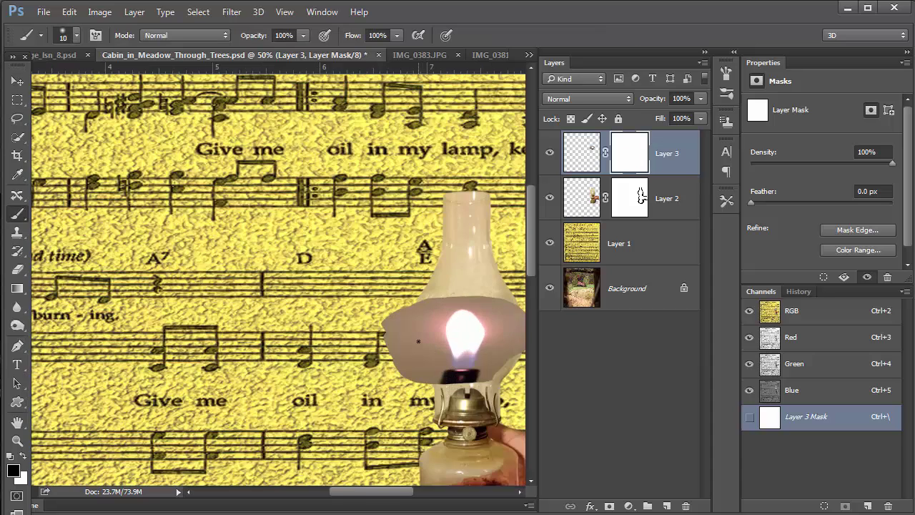
ctrl+click(422, 332)
key(bracketright)
key(bracketright)
key(bracketright)
key(bracketright)
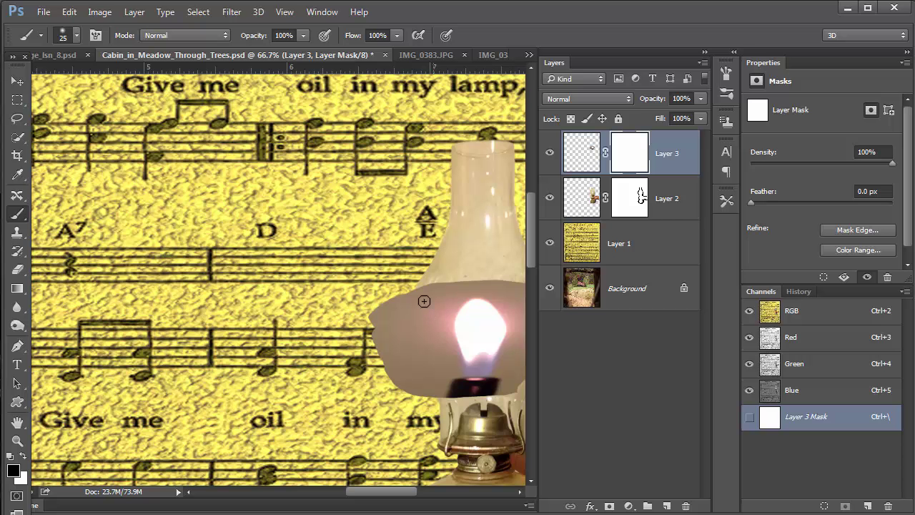
mouse_move(417, 352)
mouse_down()
mouse_move(446, 288)
mouse_move(440, 329)
mouse_move(461, 400)
mouse_move(440, 323)
mouse_move(450, 376)
mouse_move(436, 379)
mouse_move(427, 350)
mouse_move(434, 337)
mouse_move(437, 366)
mouse_move(423, 356)
mouse_move(395, 380)
mouse_move(381, 317)
mouse_move(381, 344)
mouse_move(417, 370)
mouse_move(421, 392)
mouse_up()
mouse_move(506, 388)
mouse_down()
mouse_move(462, 390)
mouse_move(503, 384)
mouse_up()
drag(425, 401, 341, 411)
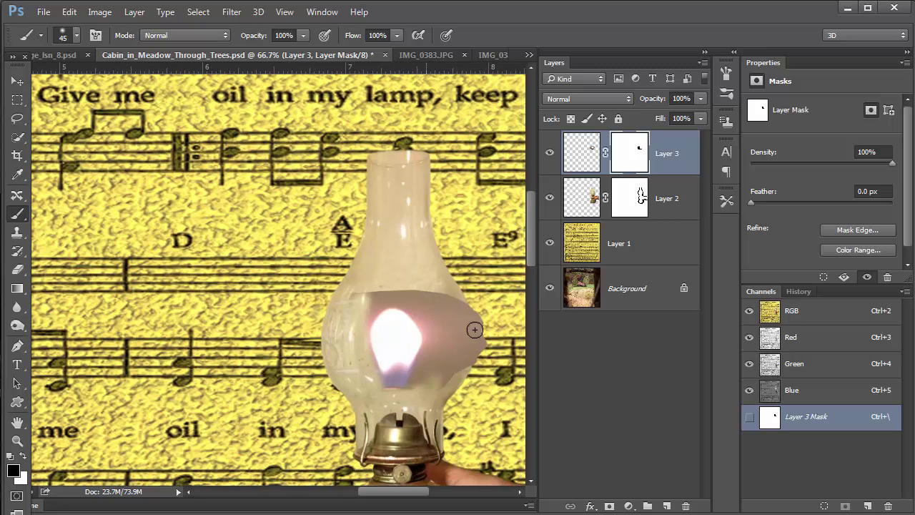
Mask out the remaining backdrop around the flame with the 45 px brush and move the flame down onto the burner
mouse_move(460, 333)
mouse_down()
mouse_move(426, 300)
mouse_move(361, 297)
mouse_move(403, 287)
mouse_move(473, 310)
mouse_move(466, 297)
mouse_move(444, 370)
mouse_move(444, 337)
mouse_move(426, 307)
mouse_move(413, 297)
mouse_move(371, 298)
mouse_move(456, 349)
mouse_move(371, 361)
mouse_up()
key(x)
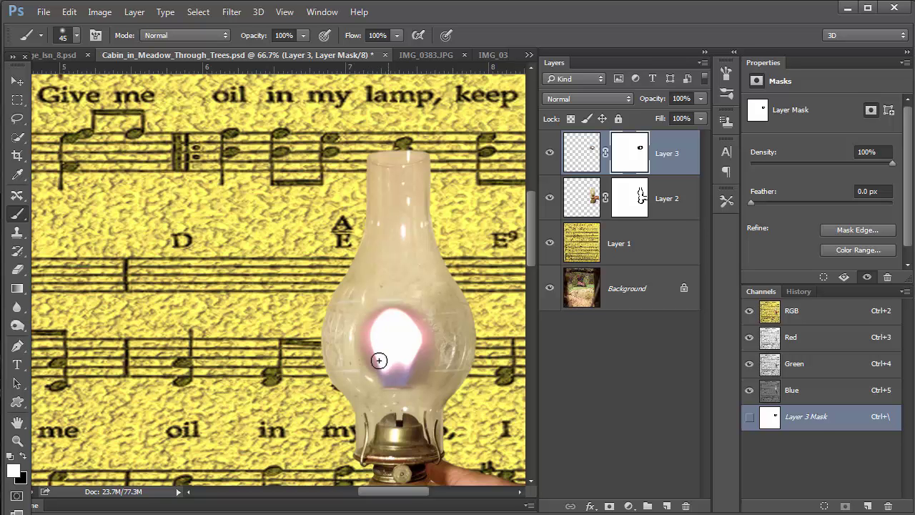
key(v)
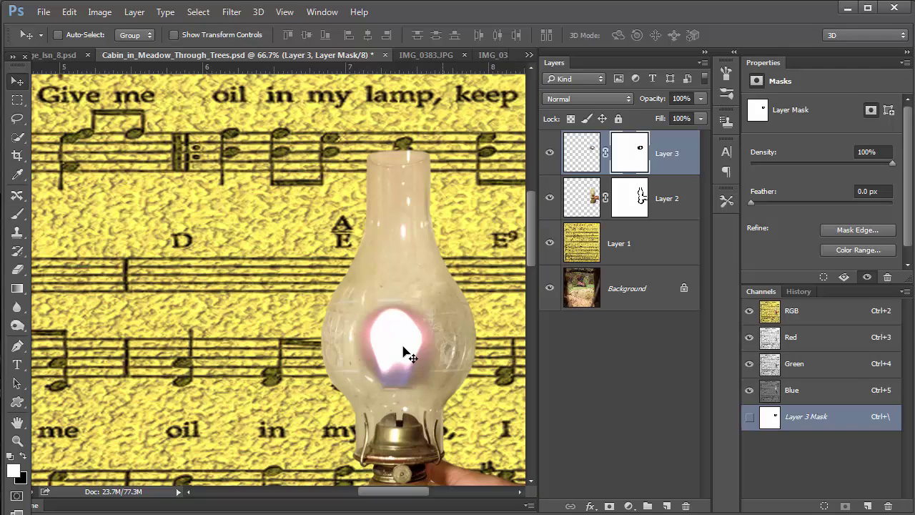
drag(400, 352, 400, 384)
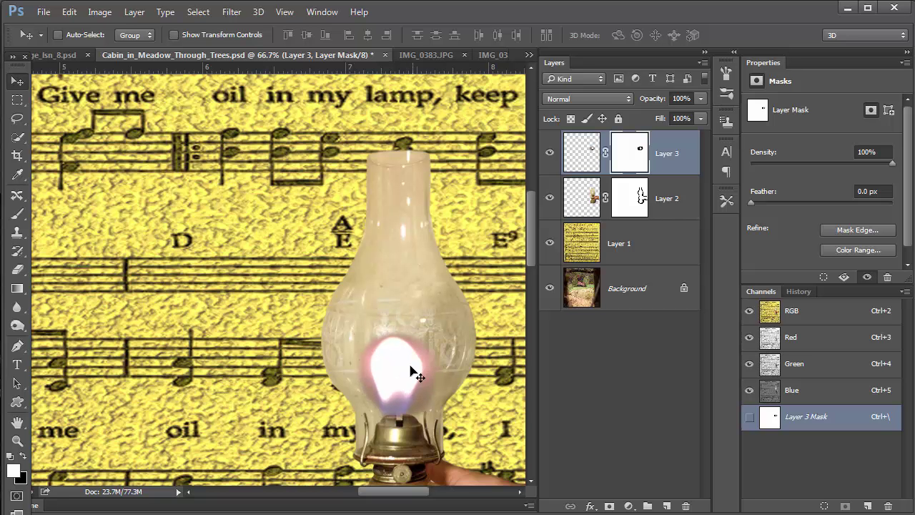
key(x)
key(b)
key(x)
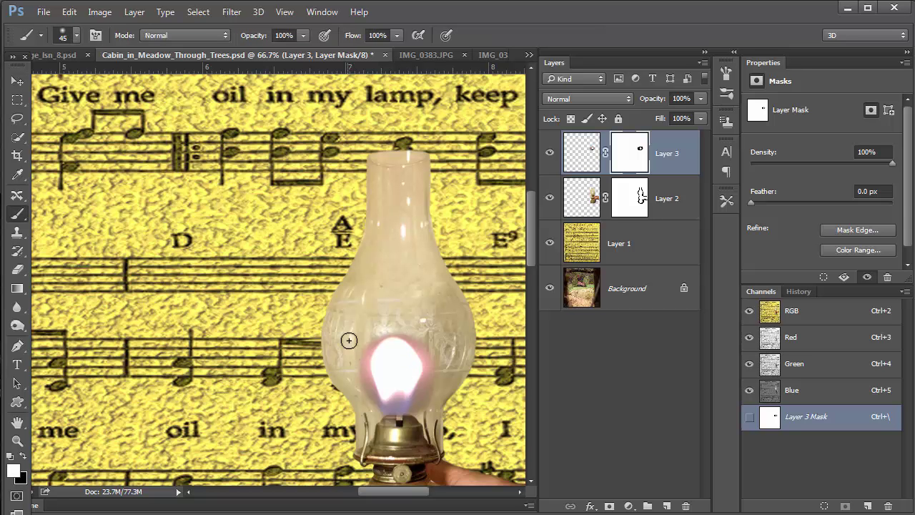
drag(342, 378, 334, 383)
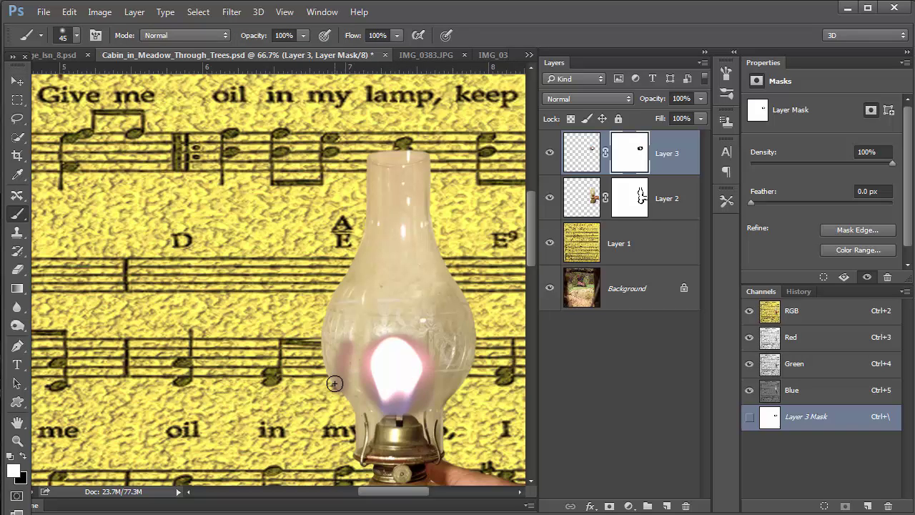
key(ctrl+z)
Clean up the leftover halo around the flame on its mask with black, enlarging the brush to 100 px
key(x)
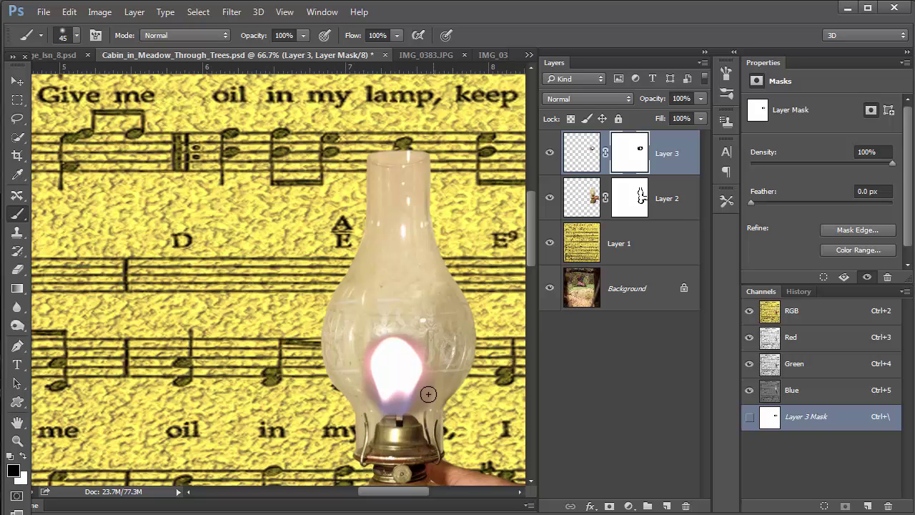
drag(428, 394, 439, 381)
key(ctrl+z)
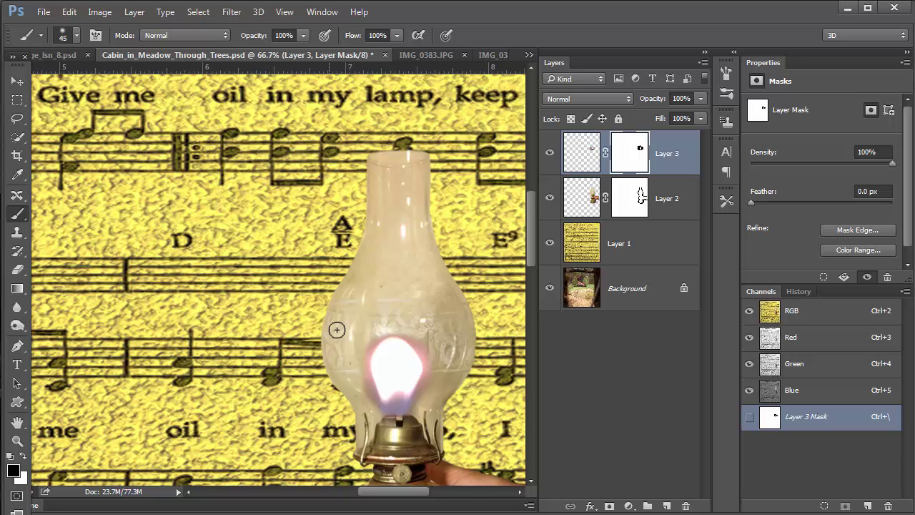
key(bracketright)
key(bracketright)
key(bracketright)
key(bracketright)
key(bracketright)
key(bracketright)
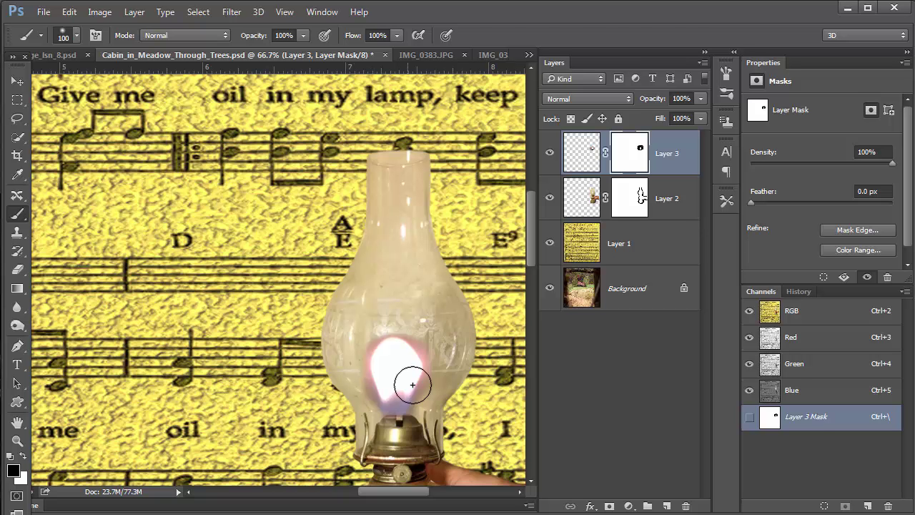
Shift the flame slightly sideways so it sits centred over the lamp's burner
key(v)
drag(409, 379, 416, 375)
key(Left)
key(Left)
key(Left)
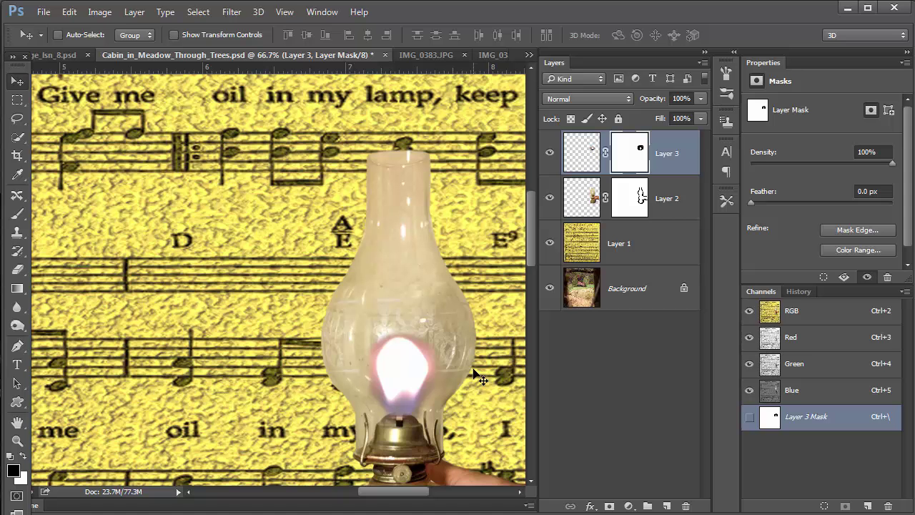
Try the flame layer at 60% opacity and return it to 100%
click(703, 118)
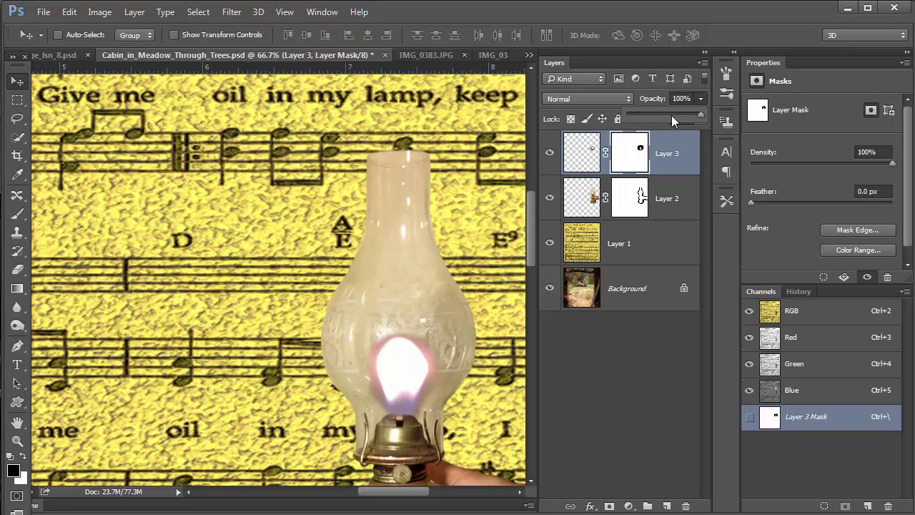
click(671, 115)
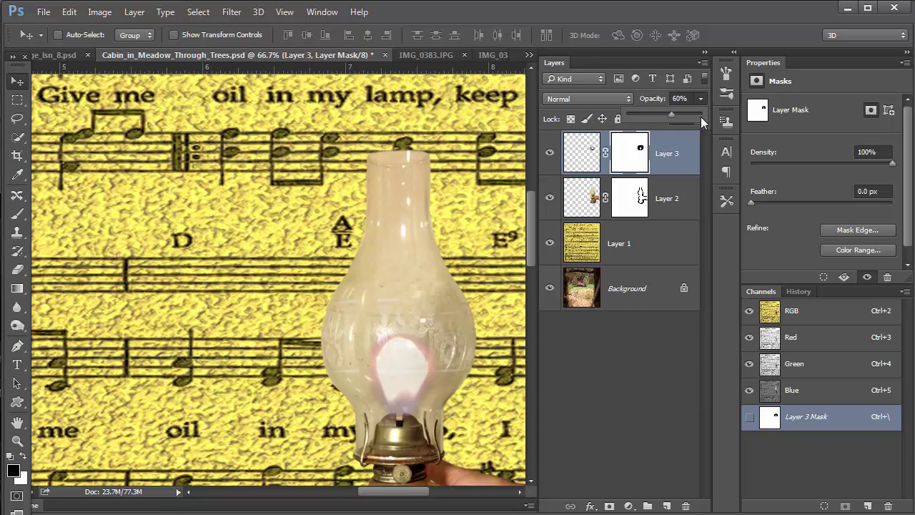
click(700, 116)
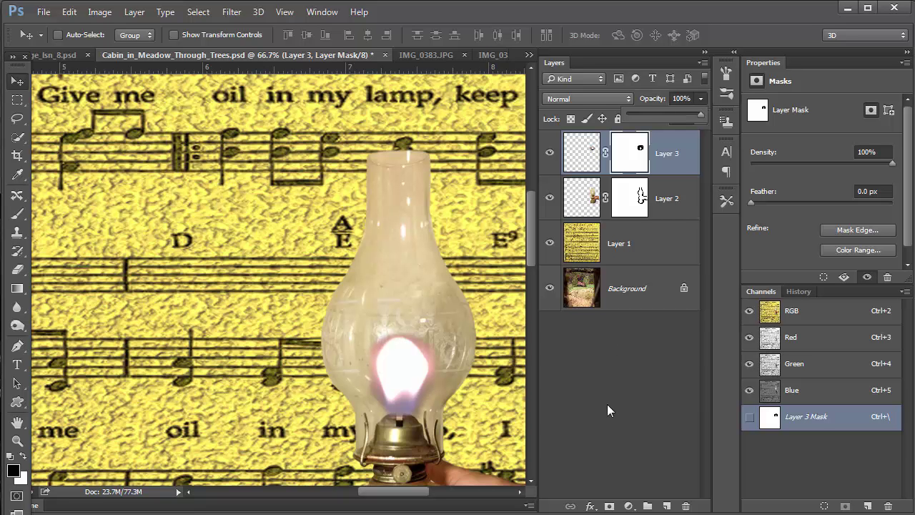
Draw a Lasso selection around the whole glass chimney on the Layer 2 image
click(579, 200)
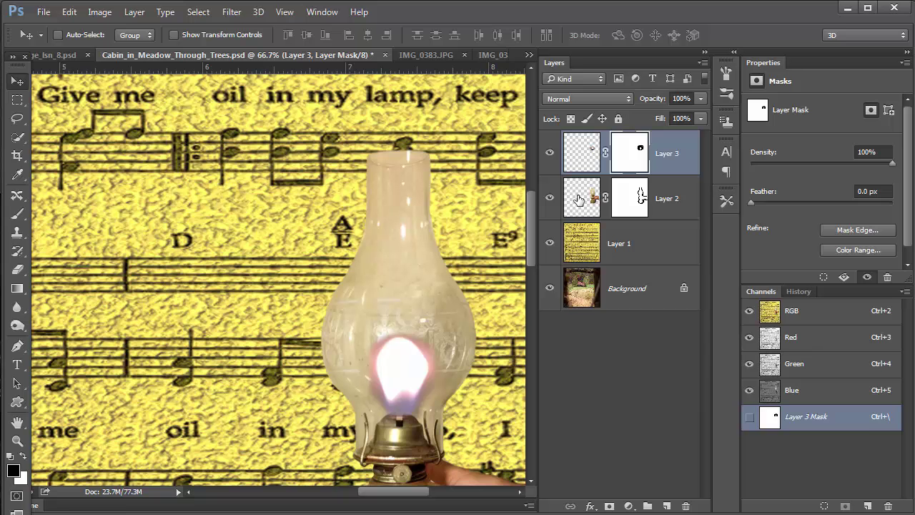
click(579, 200)
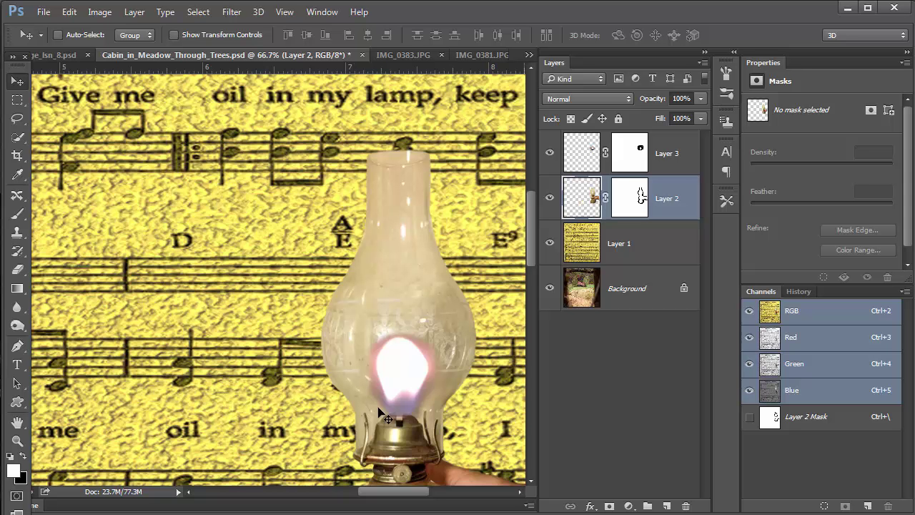
click(18, 119)
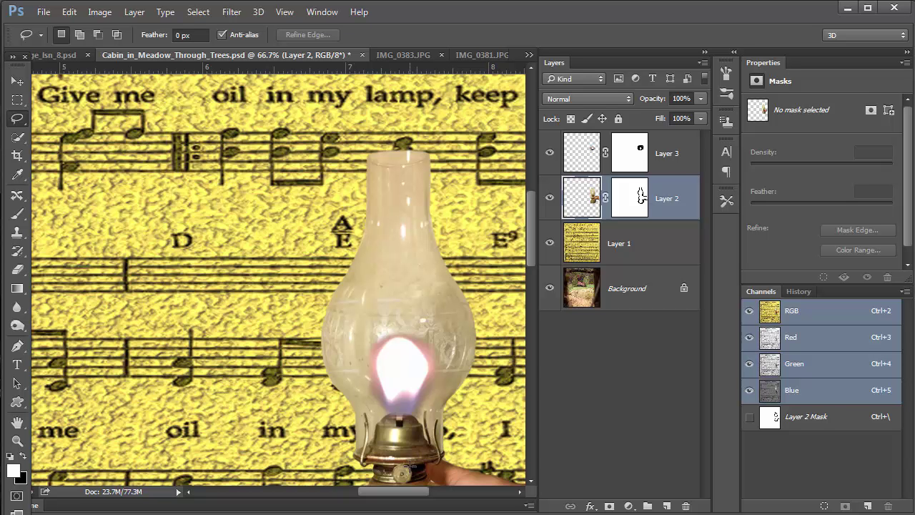
drag(412, 464, 448, 457)
mouse_move(472, 409)
mouse_down()
mouse_move(486, 353)
mouse_move(468, 237)
mouse_move(441, 151)
mouse_move(392, 133)
mouse_move(360, 153)
mouse_move(305, 271)
mouse_move(289, 359)
mouse_move(317, 420)
mouse_move(355, 470)
mouse_move(409, 463)
mouse_up()
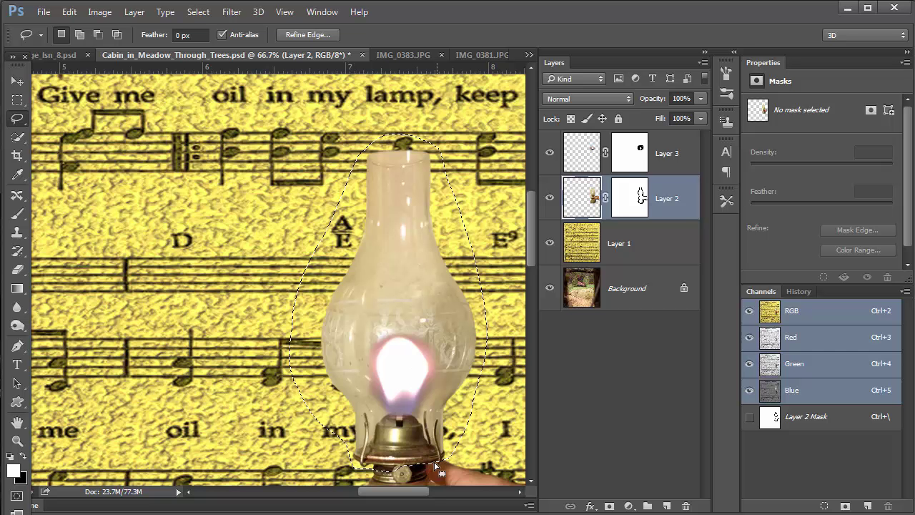
Subtract the burner and its prongs from the lower end of the chimney selection with the Lasso
key(alt)
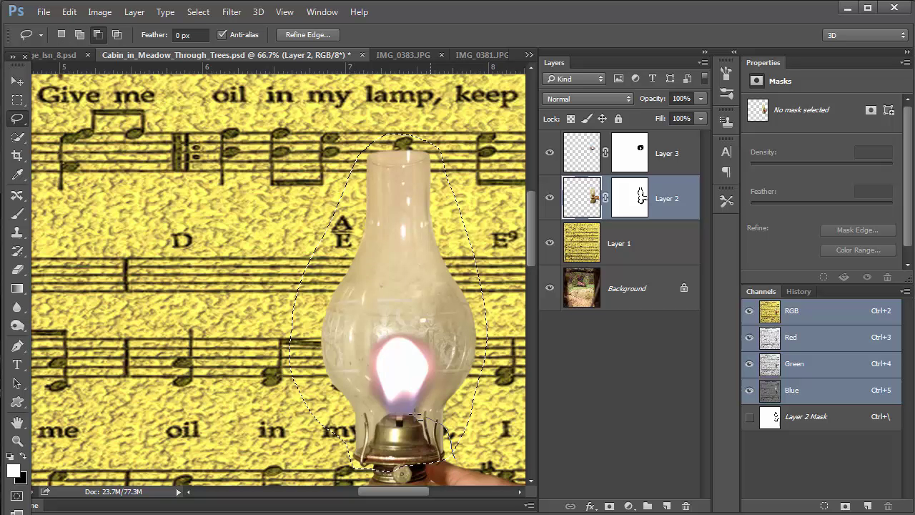
mouse_move(398, 415)
mouse_down()
mouse_move(339, 446)
mouse_move(339, 479)
mouse_move(440, 492)
mouse_move(454, 443)
mouse_up()
mouse_move(427, 420)
mouse_down()
mouse_move(452, 419)
mouse_move(466, 437)
mouse_move(455, 447)
mouse_move(484, 461)
mouse_up()
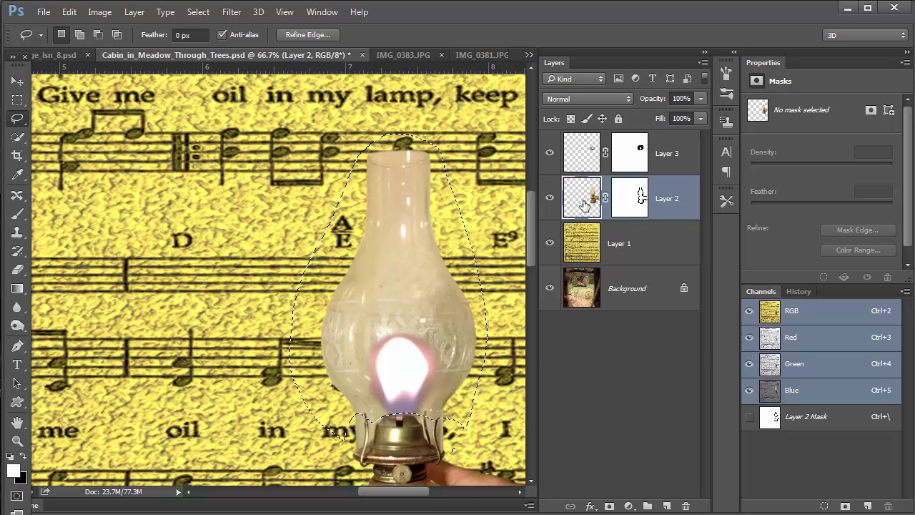
Copy the selected glass chimney onto a new layer above the flame layer and duplicate Layer 2's mask onto it
key(ctrl+j)
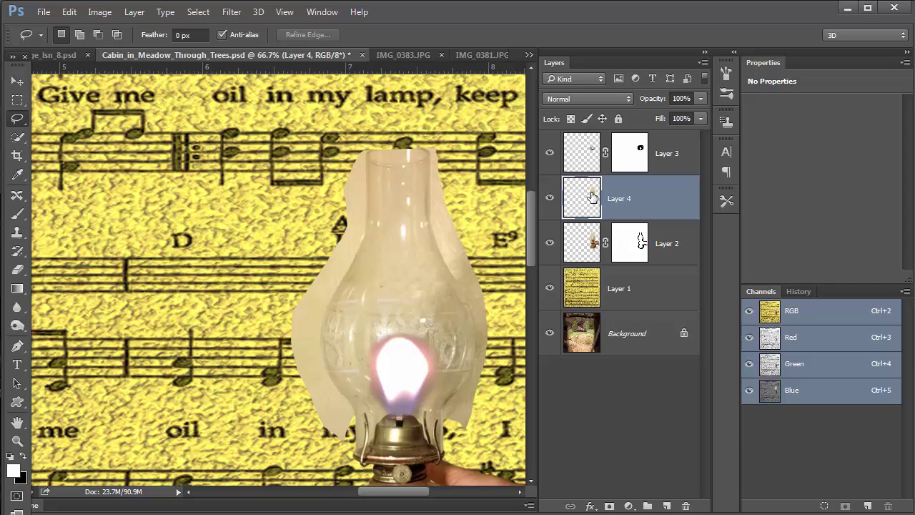
drag(584, 206, 580, 143)
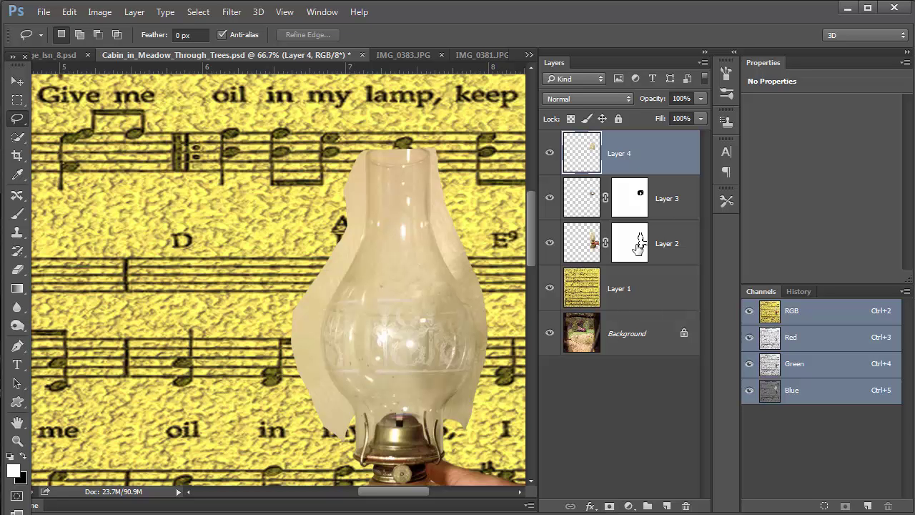
drag(639, 243, 756, 509)
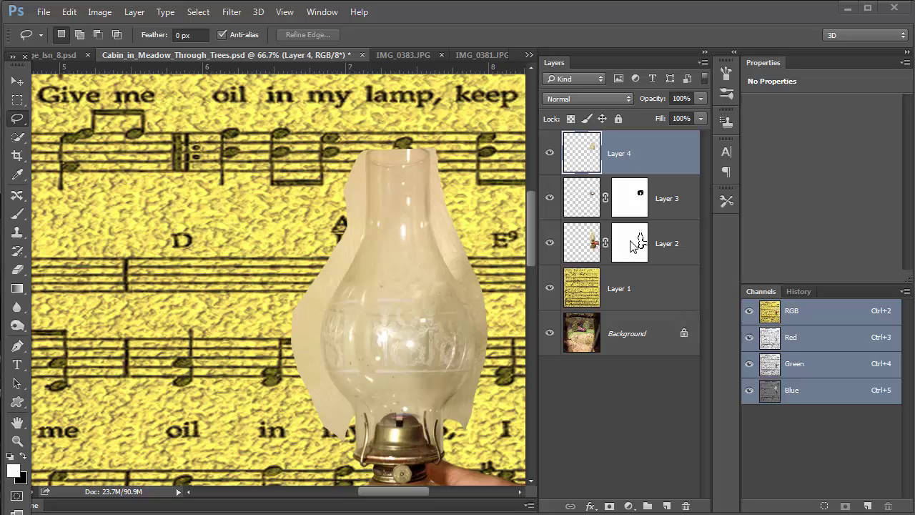
drag(630, 244, 633, 165)
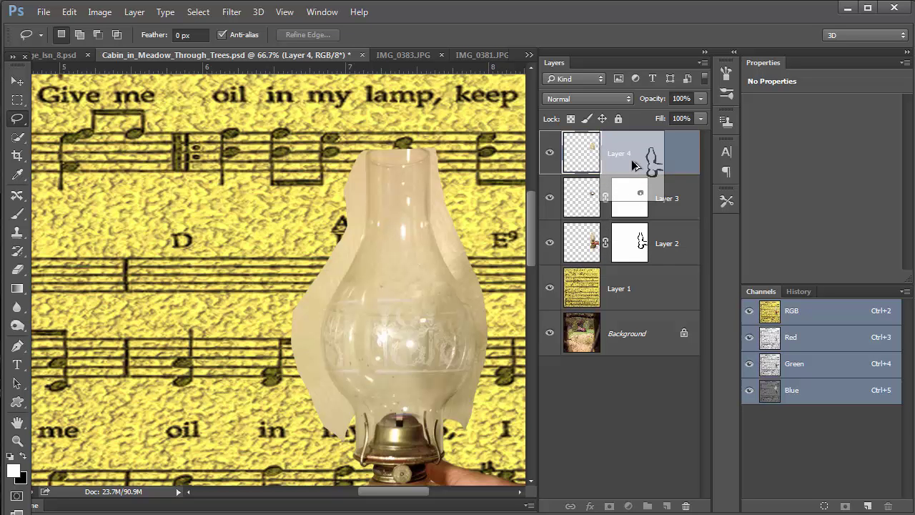
drag(632, 159, 631, 160)
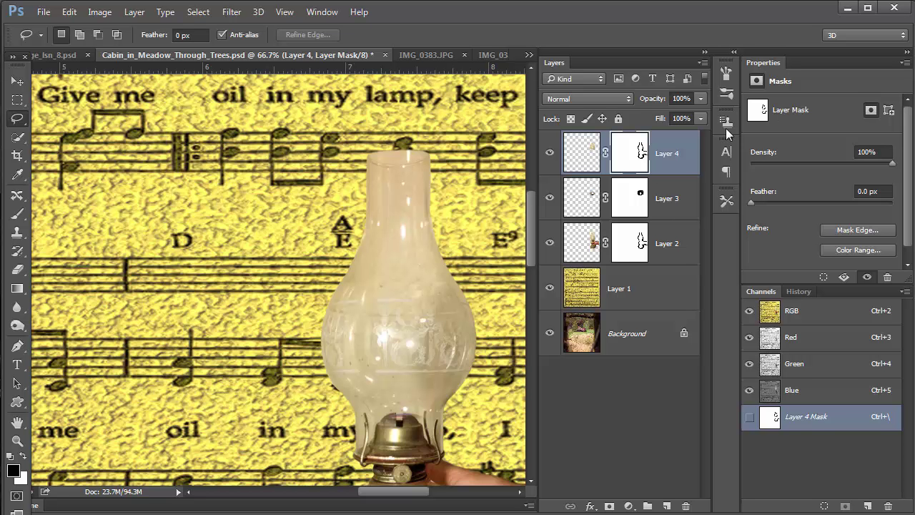
Lower the opacity of the chimney copy on Layer 4 to 54%
click(700, 98)
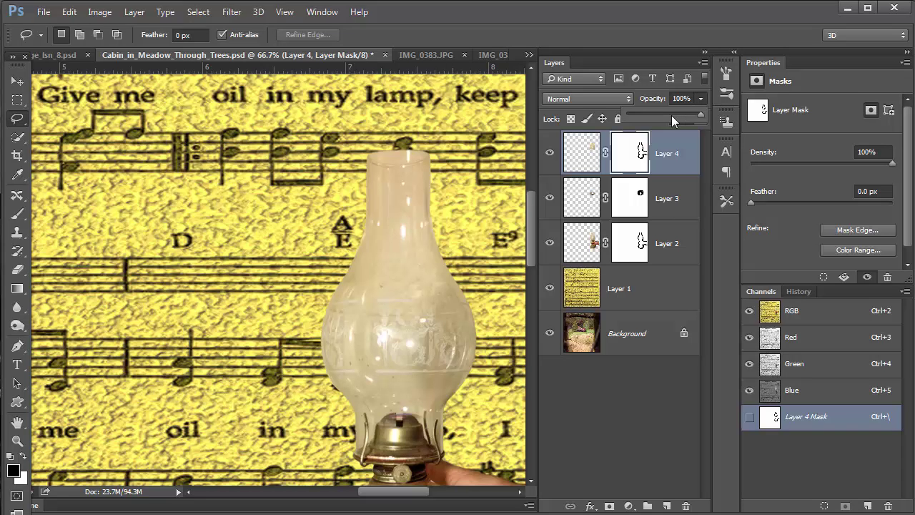
click(671, 115)
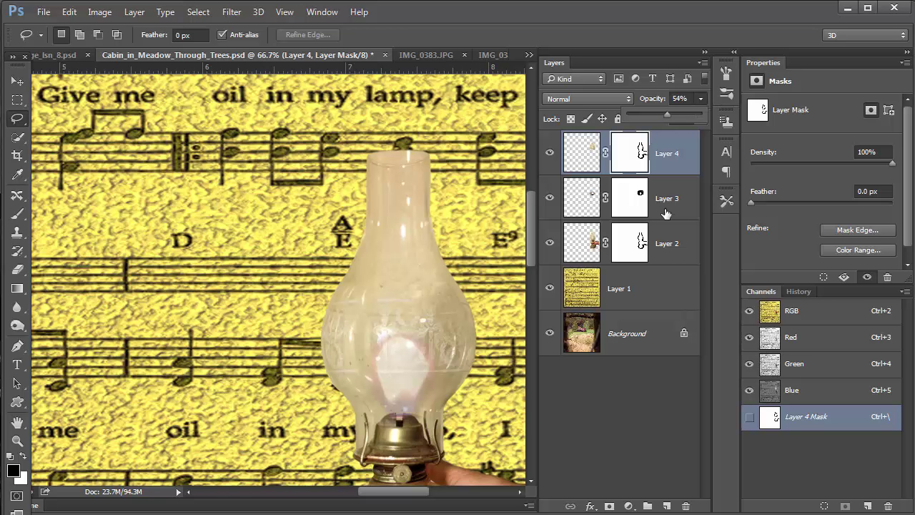
click(667, 243)
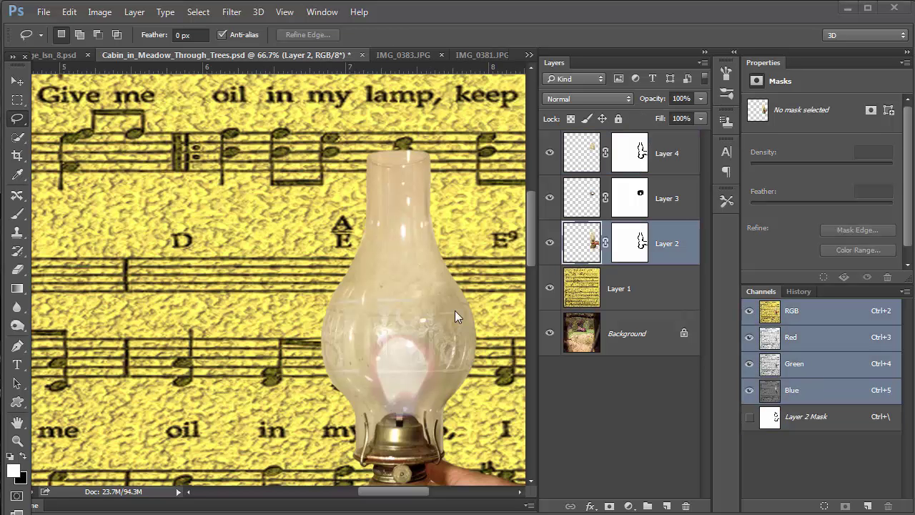
click(584, 172)
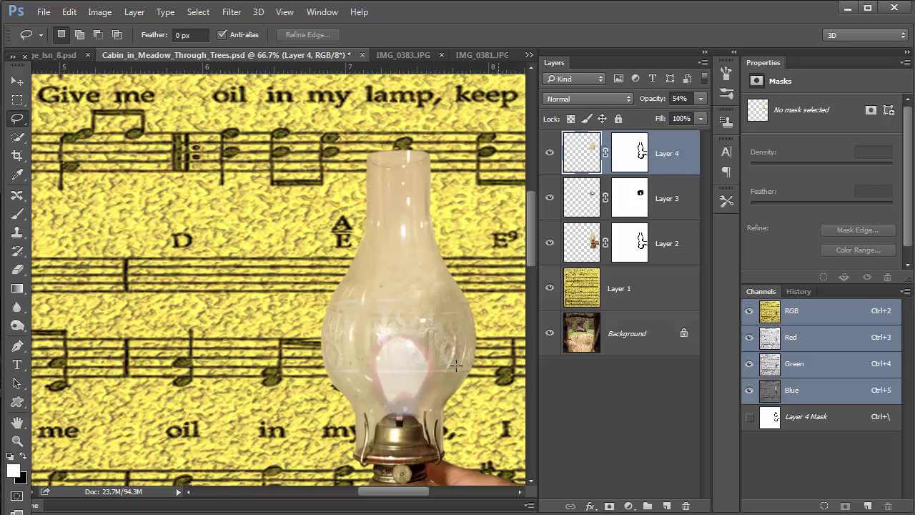
Try the flame layer at 51% opacity with the chimney copy hidden and shown, and return the flame to 100%
click(549, 152)
click(589, 207)
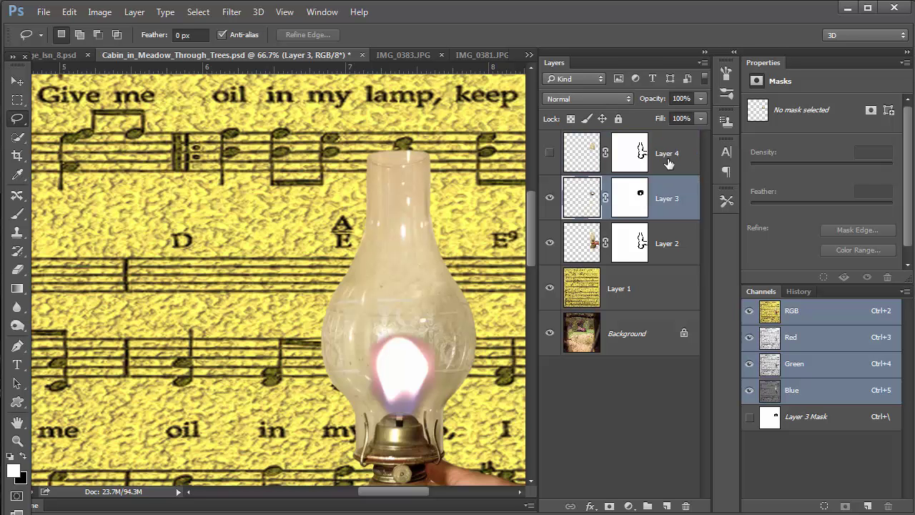
click(701, 100)
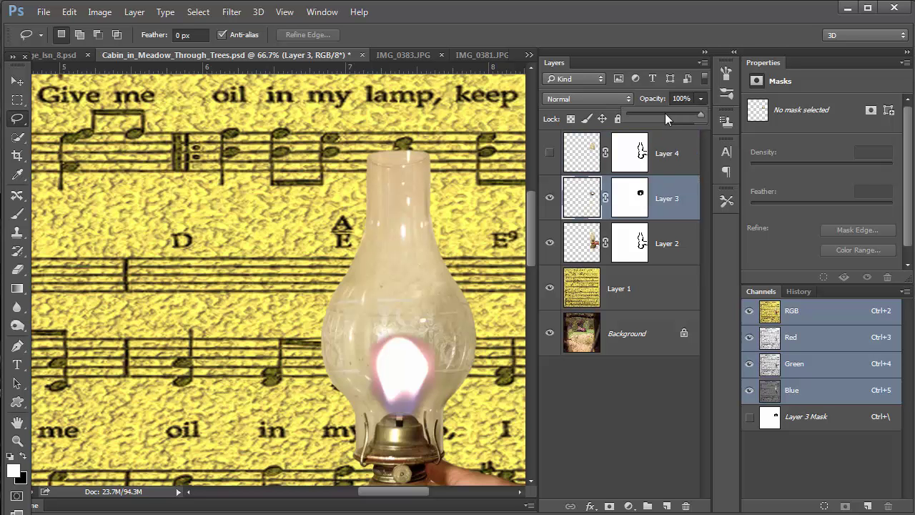
click(665, 114)
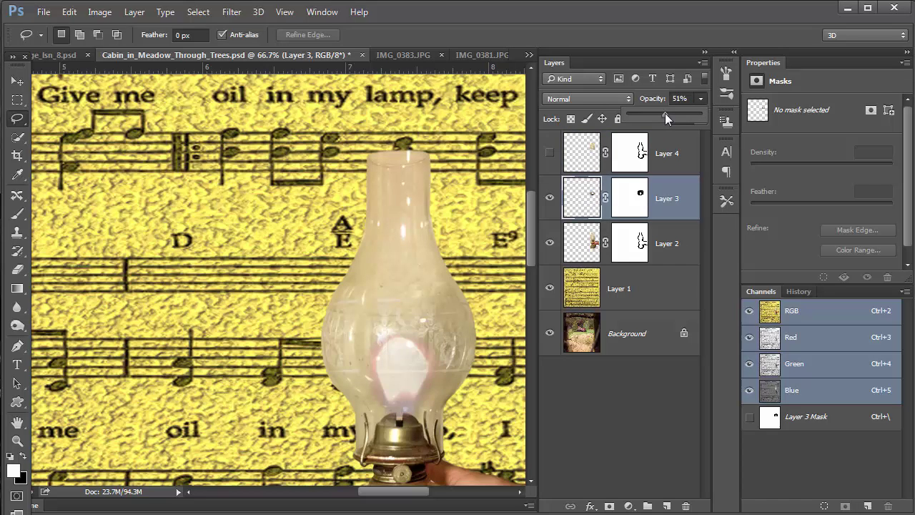
click(551, 153)
click(551, 153)
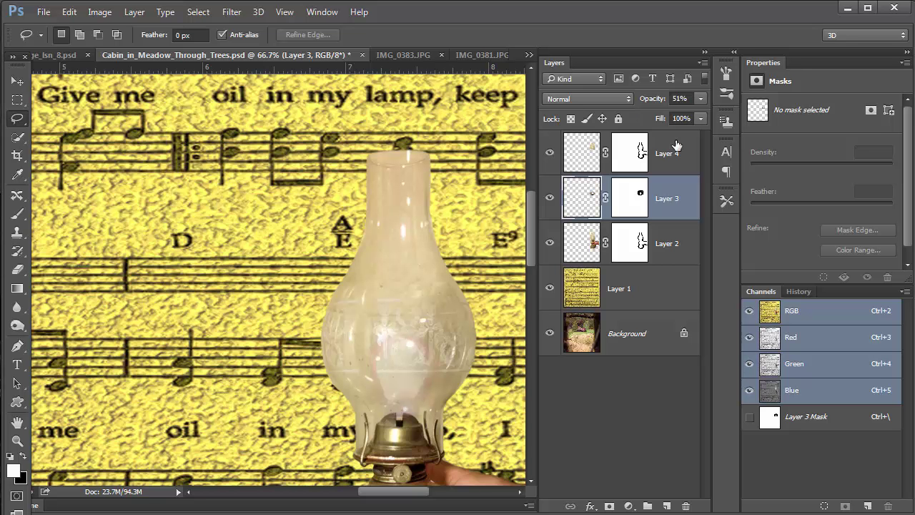
click(590, 163)
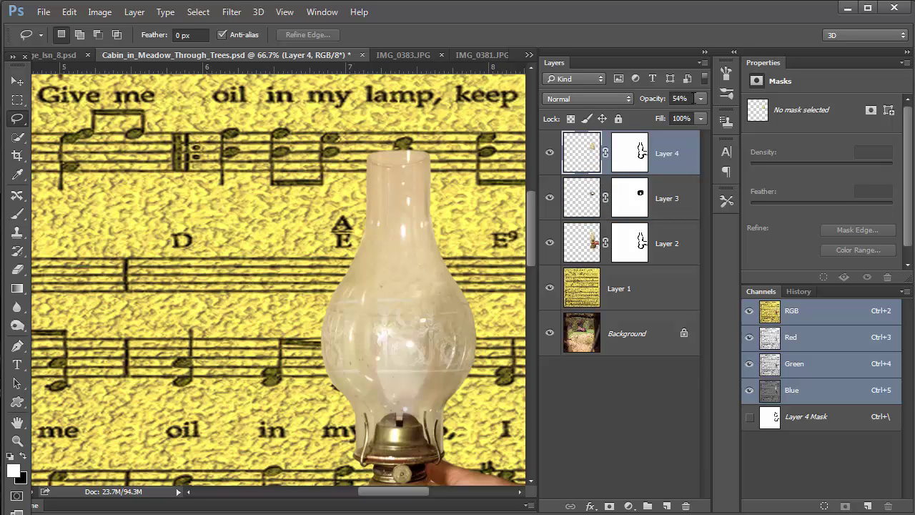
click(590, 192)
click(703, 102)
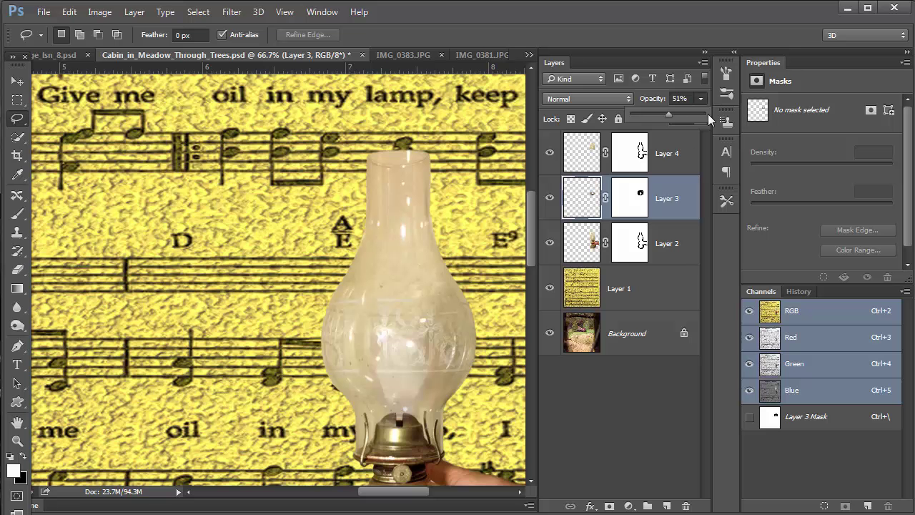
click(707, 115)
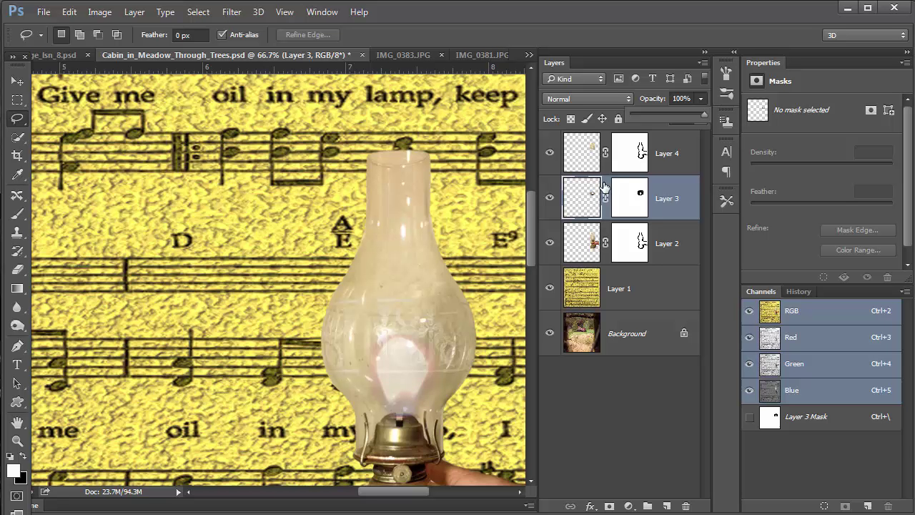
Squeeze the flame with Free Transform to about 13% width, skewed about -17.8°, as a thin flame rising from the lamp's burner
click(583, 206)
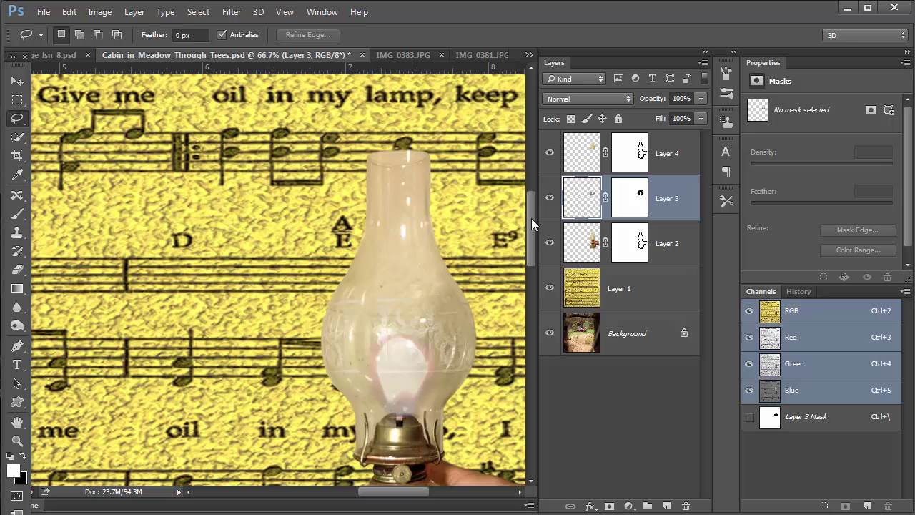
key(ctrl+t)
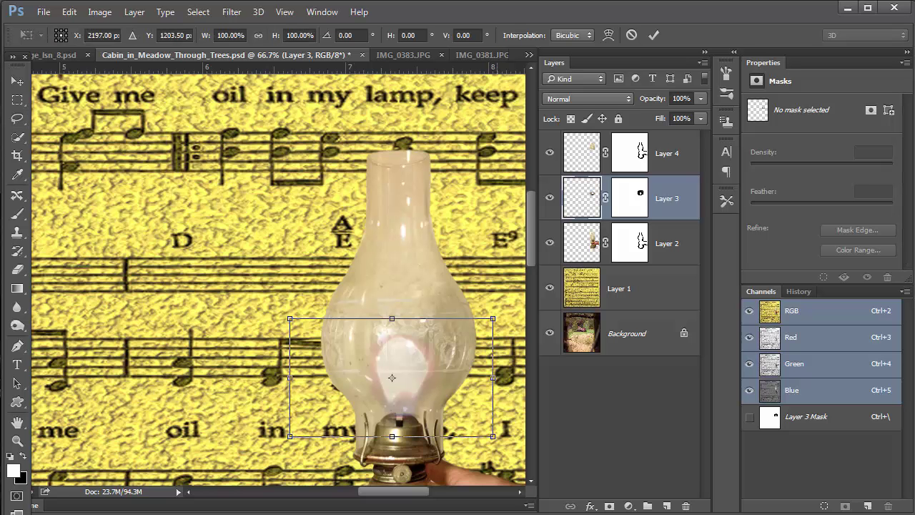
key(Return)
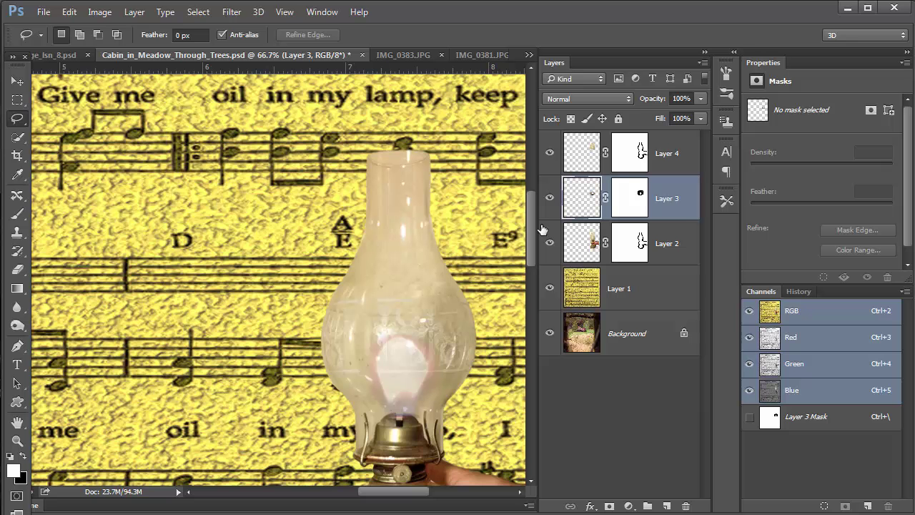
key(ctrl+t)
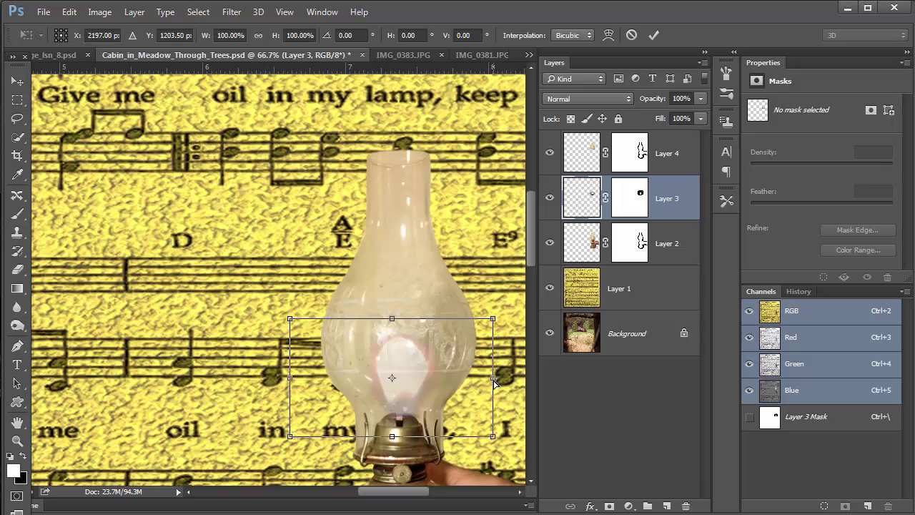
drag(493, 377, 423, 380)
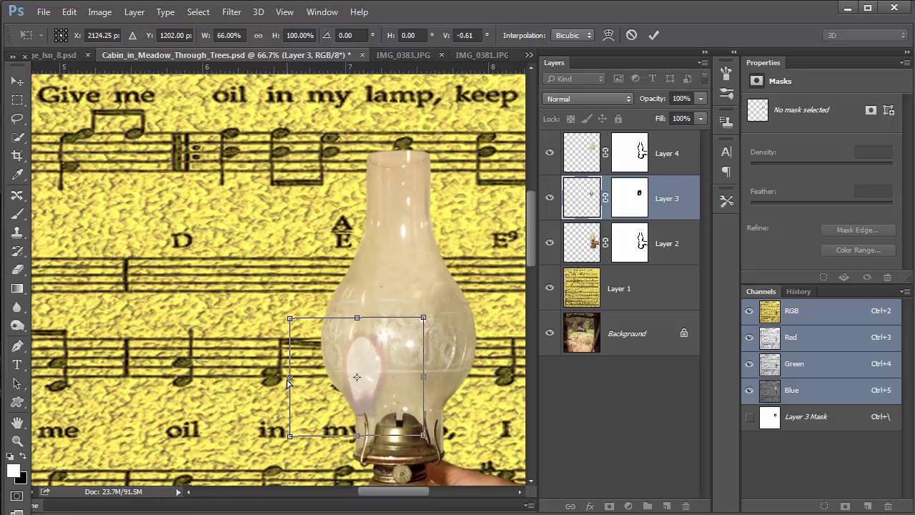
drag(288, 383, 369, 390)
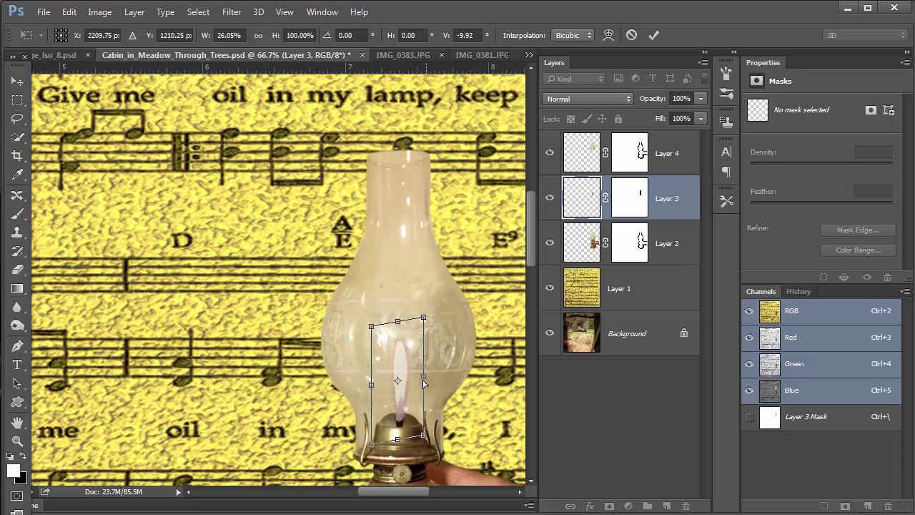
mouse_move(424, 381)
mouse_down()
mouse_move(379, 386)
mouse_move(414, 383)
mouse_up()
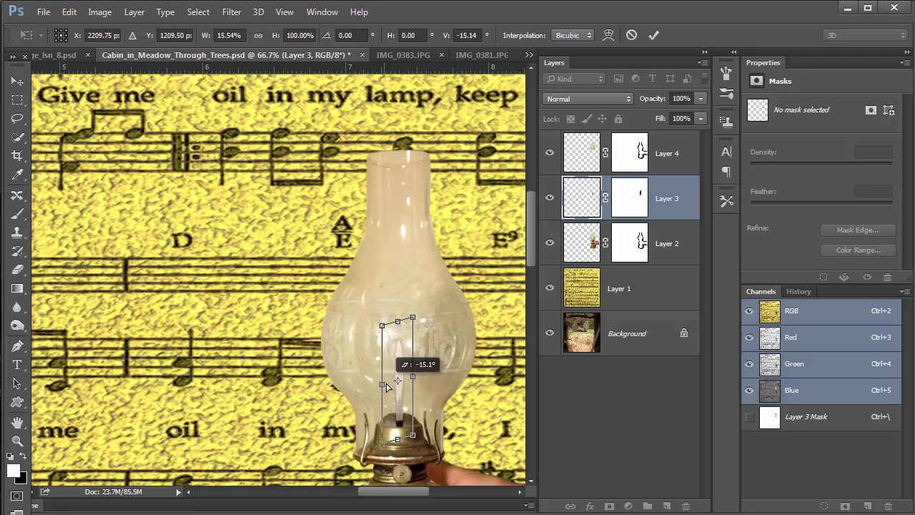
drag(386, 386, 388, 384)
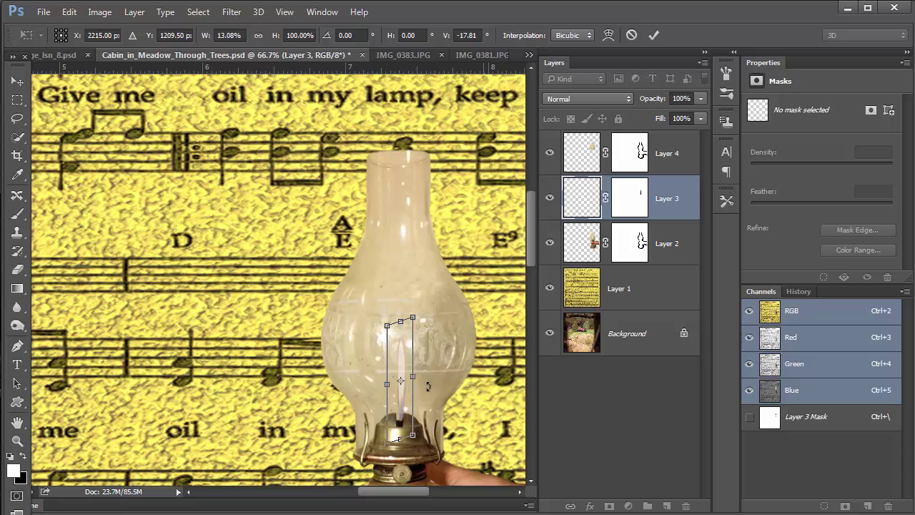
key(Return)
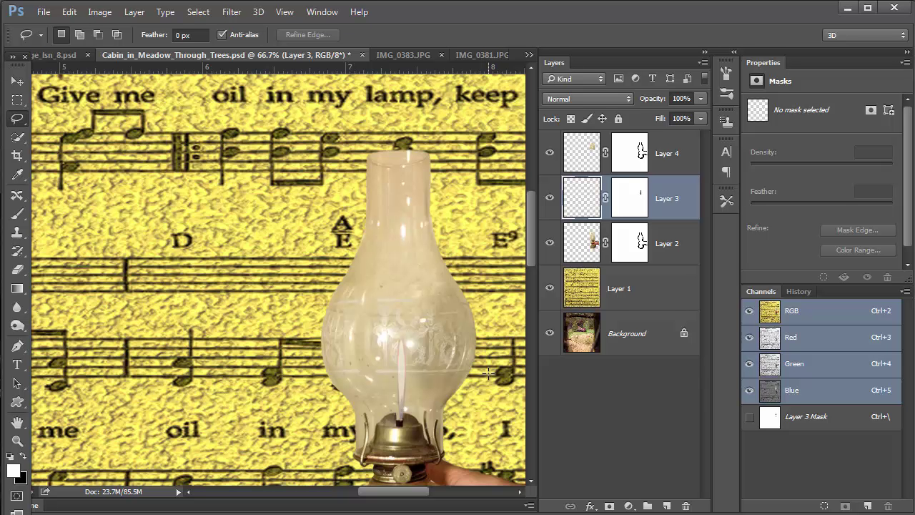
Add a layer mask to the golden sheet music on Layer 1
key(ctrl+minus)
key(ctrl+minus)
key(ctrl+minus)
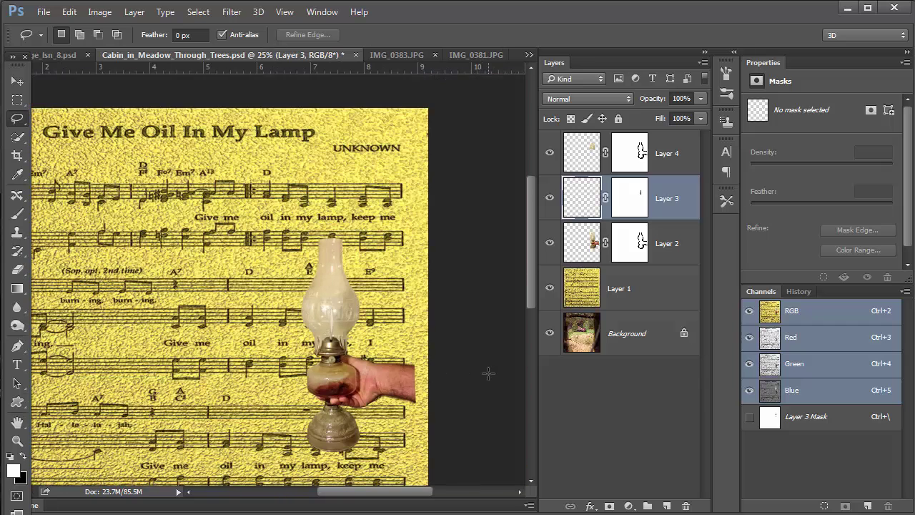
key(ctrl+minus)
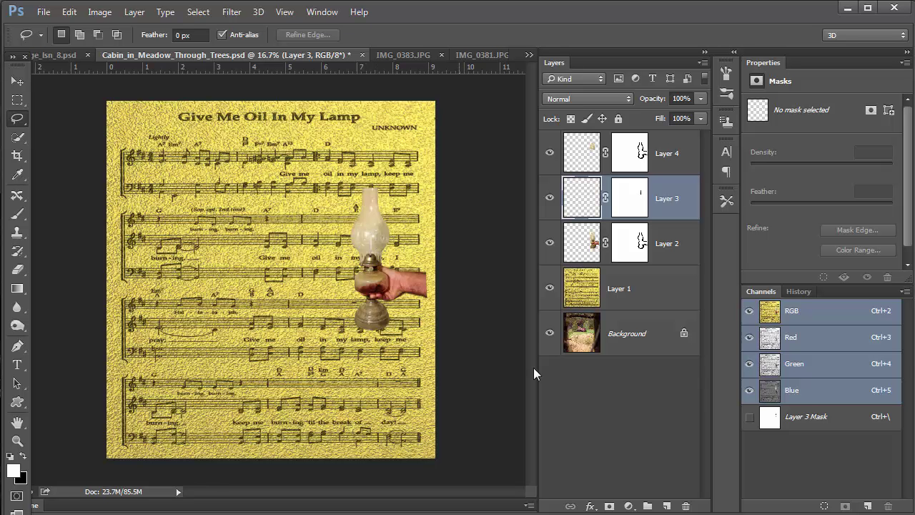
click(583, 300)
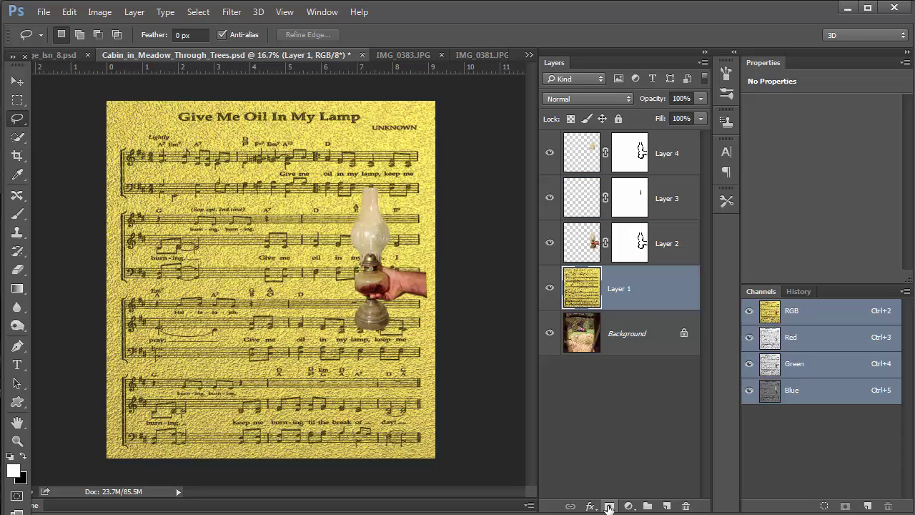
click(610, 506)
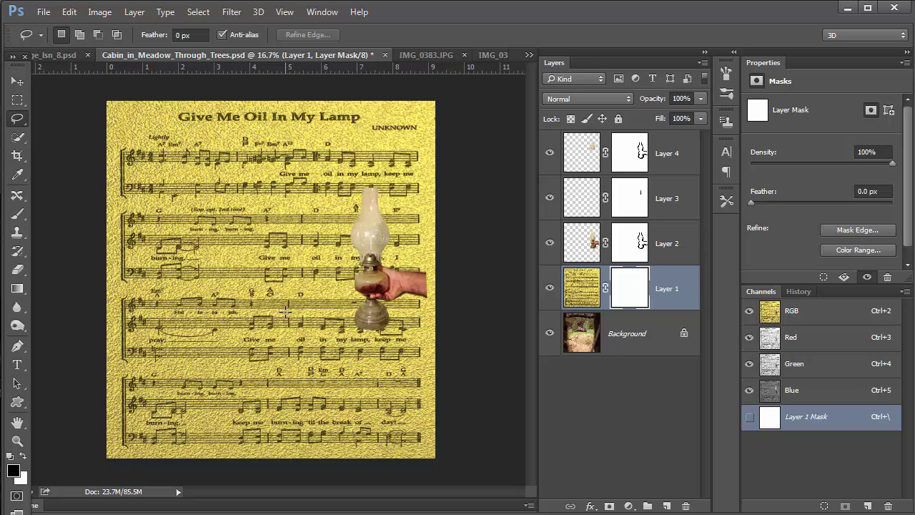
Set up the Brush tool with 8% opacity and 0% hardness for painting on the sheet music's mask
key(b)
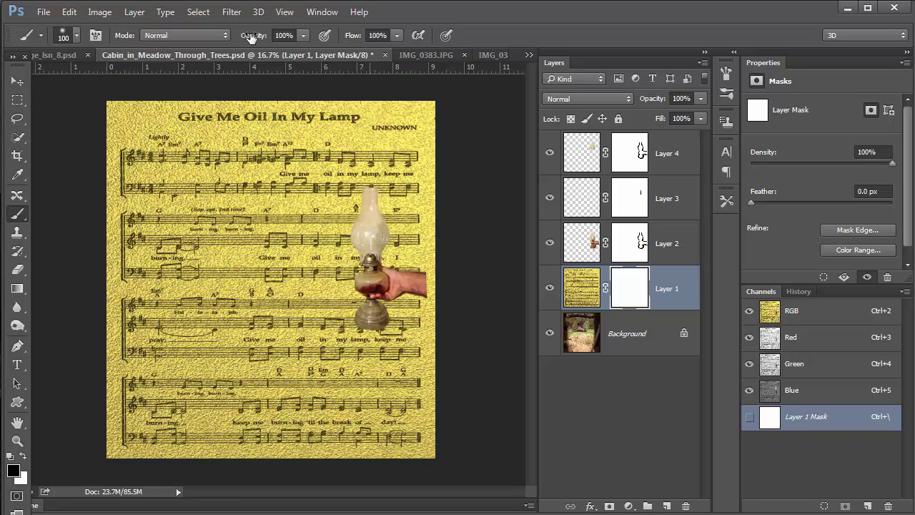
click(304, 36)
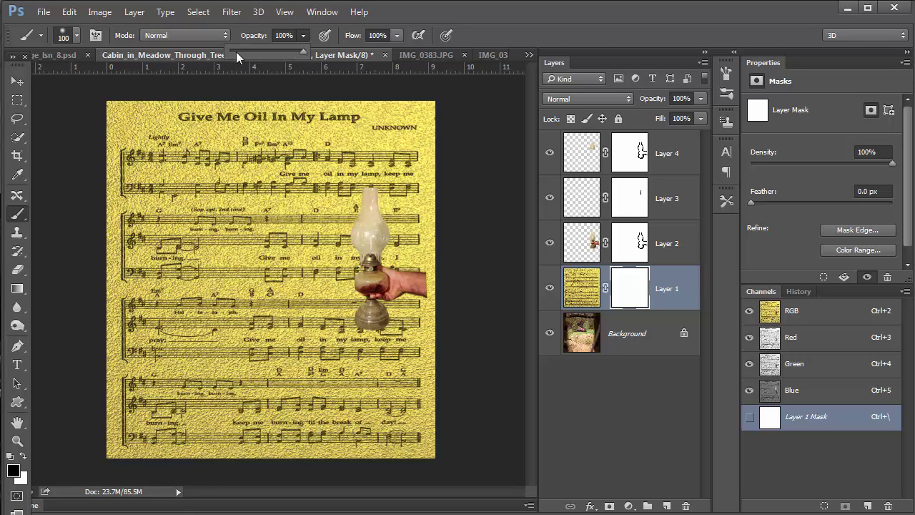
click(236, 52)
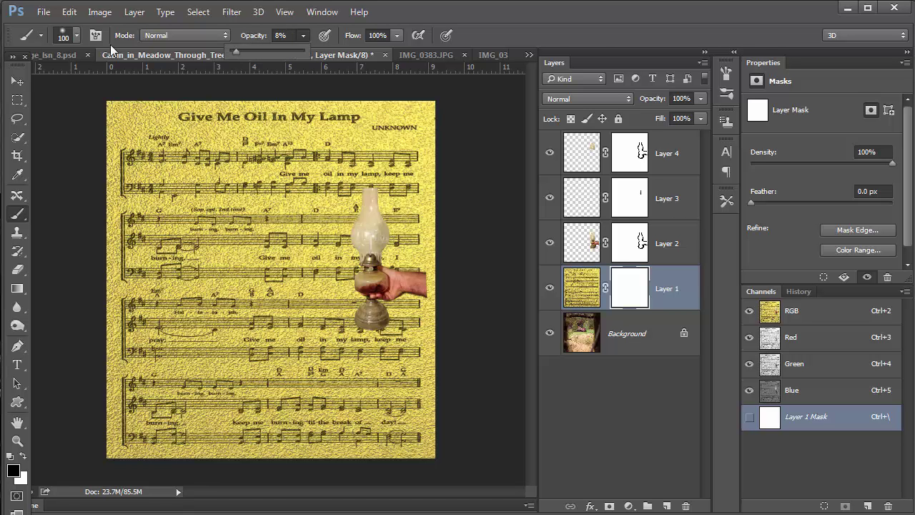
click(67, 35)
click(82, 116)
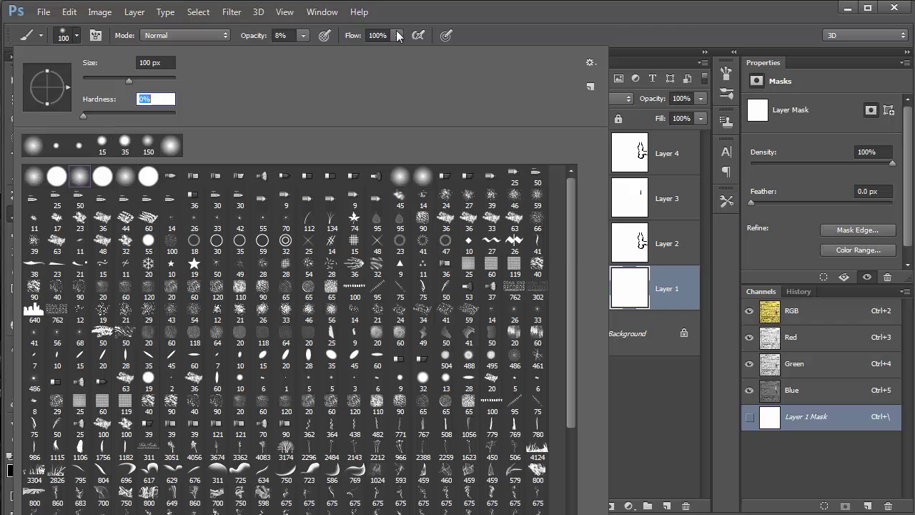
click(467, 8)
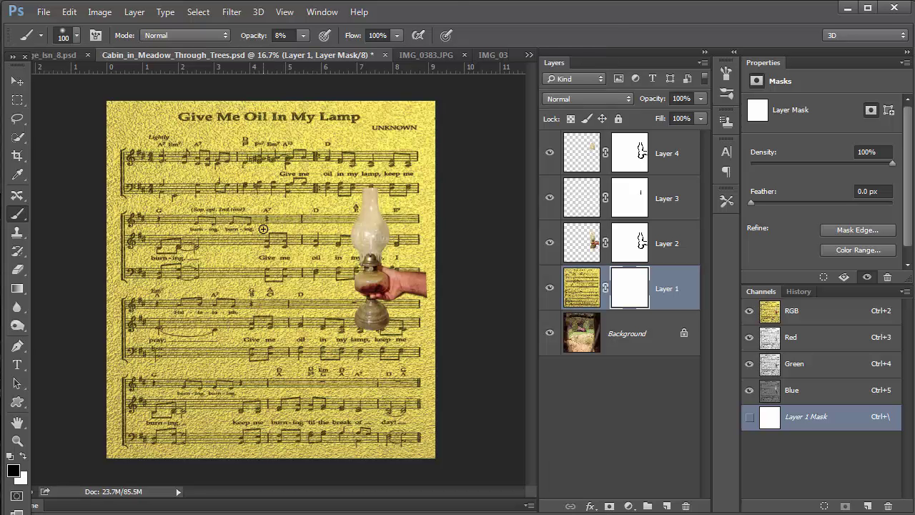
Enlarge the soft brush to 1600 px
key(bracketright)
key(bracketright)
key(bracketright)
key(bracketright)
key(bracketright)
key(bracketright)
key(bracketright)
key(bracketright)
key(bracketright)
key(bracketright)
key(bracketright)
key(bracketright)
key(bracketright)
key(bracketright)
key(bracketright)
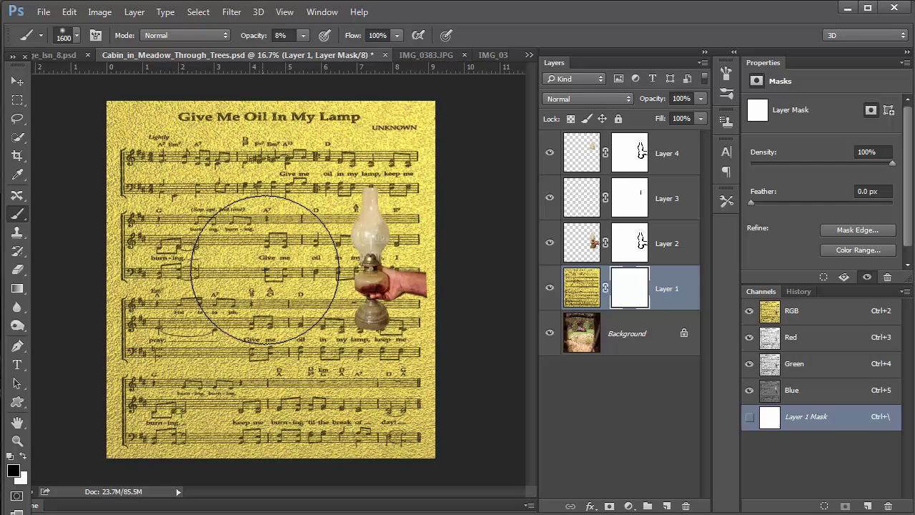
Raise the brush opacity to 14% and paint black on the sheet music's mask to reveal the cabin and meadow around the centre
drag(264, 240, 258, 259)
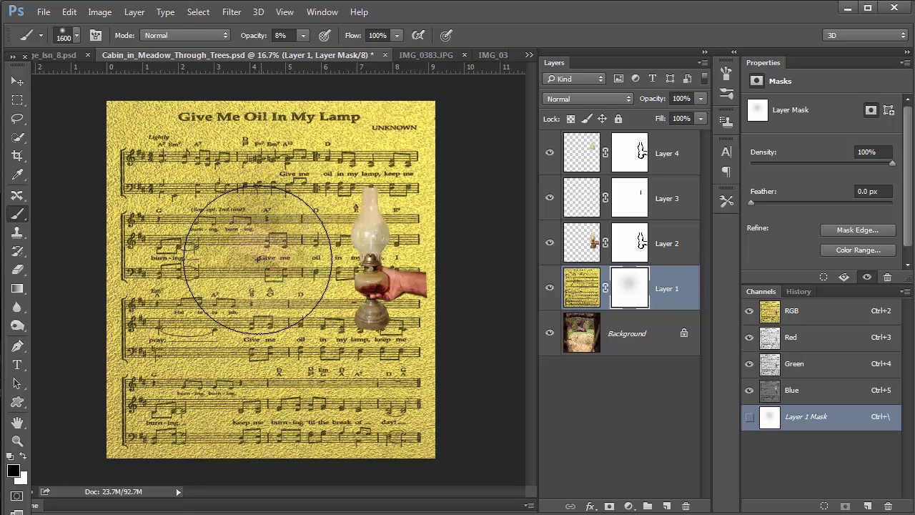
click(301, 37)
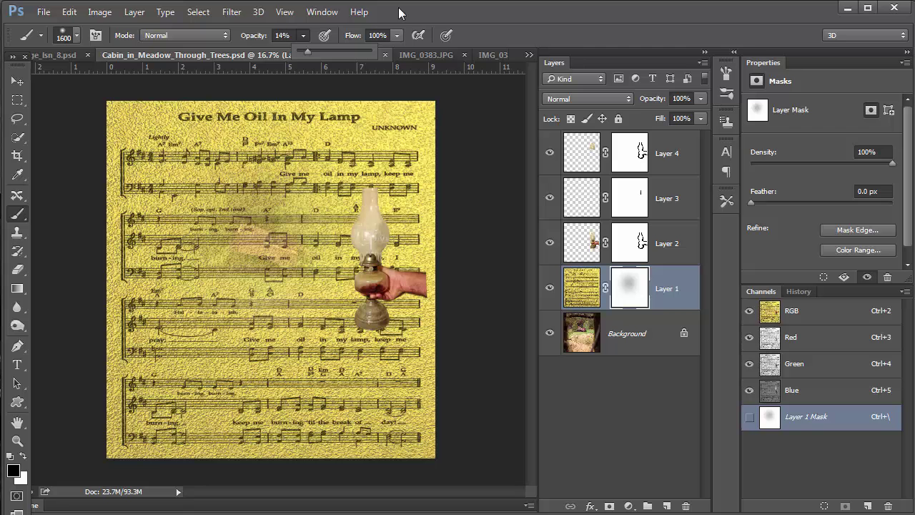
mouse_move(266, 229)
mouse_down()
mouse_move(286, 265)
mouse_move(280, 269)
mouse_up()
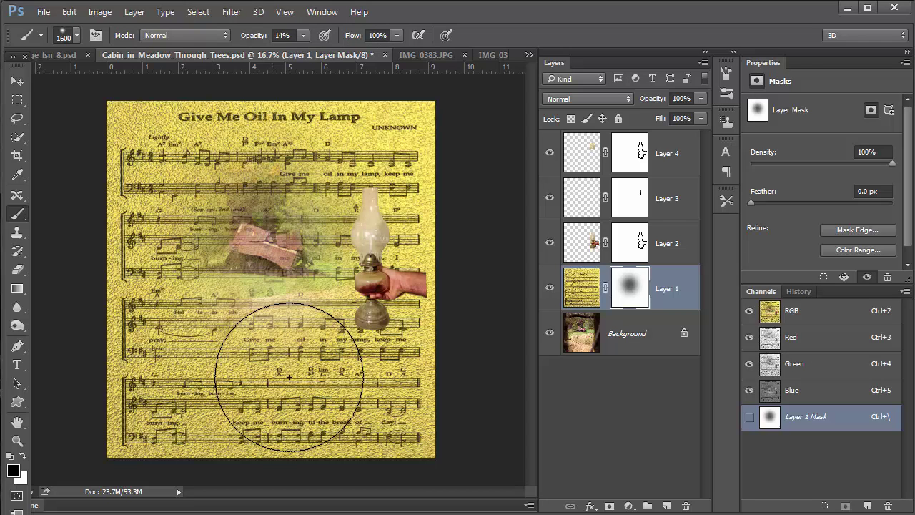
mouse_move(267, 378)
mouse_down()
mouse_move(286, 405)
mouse_move(311, 408)
mouse_move(337, 429)
mouse_move(262, 402)
mouse_move(180, 419)
mouse_move(153, 380)
mouse_move(164, 337)
mouse_move(223, 224)
mouse_move(279, 241)
mouse_move(276, 255)
mouse_move(179, 250)
mouse_move(283, 253)
mouse_move(286, 398)
mouse_move(305, 380)
mouse_move(250, 350)
mouse_move(270, 350)
mouse_move(276, 214)
mouse_up()
mouse_move(156, 142)
mouse_down()
mouse_move(136, 173)
mouse_move(360, 163)
mouse_move(411, 171)
mouse_move(413, 186)
mouse_move(355, 375)
mouse_move(397, 433)
mouse_move(316, 403)
mouse_move(391, 426)
mouse_move(392, 389)
mouse_move(416, 354)
mouse_move(306, 371)
mouse_move(174, 370)
mouse_move(166, 402)
mouse_move(308, 378)
mouse_move(403, 407)
mouse_move(432, 325)
mouse_up()
key(ctrl+z)
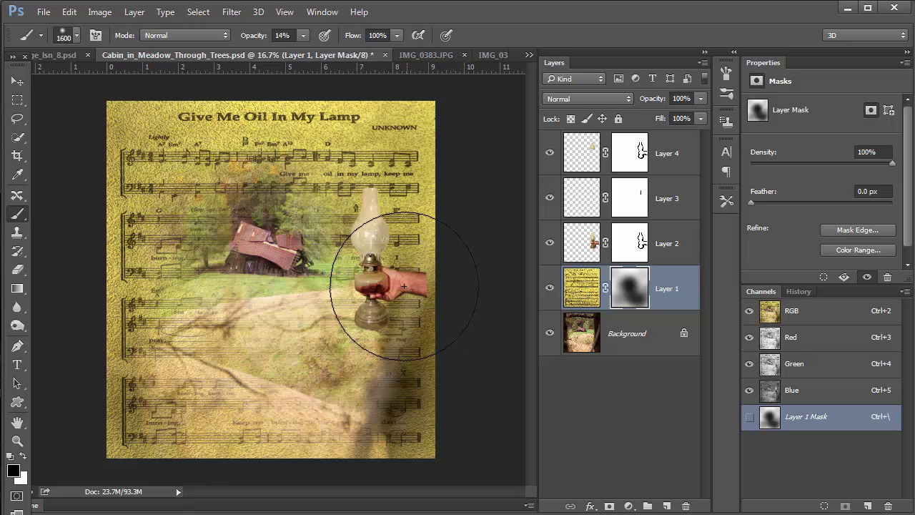
Refine Layer 1's mask, restoring the sheet music over the lower part with white and revealing more around the cabin with black
mouse_move(401, 284)
mouse_down()
mouse_move(361, 276)
mouse_move(375, 275)
mouse_move(378, 249)
mouse_move(382, 289)
mouse_move(405, 286)
mouse_move(390, 259)
mouse_move(363, 288)
mouse_move(401, 305)
mouse_move(404, 421)
mouse_move(391, 365)
mouse_move(109, 374)
mouse_move(248, 383)
mouse_move(263, 281)
mouse_move(279, 267)
mouse_move(219, 447)
mouse_move(245, 438)
mouse_move(257, 441)
mouse_move(242, 446)
mouse_move(378, 442)
mouse_move(384, 413)
mouse_move(368, 384)
mouse_move(379, 393)
mouse_move(366, 416)
mouse_move(169, 271)
mouse_move(172, 237)
mouse_move(156, 296)
mouse_move(195, 217)
mouse_move(239, 250)
mouse_move(246, 372)
mouse_move(266, 401)
mouse_move(372, 427)
mouse_up()
key(x)
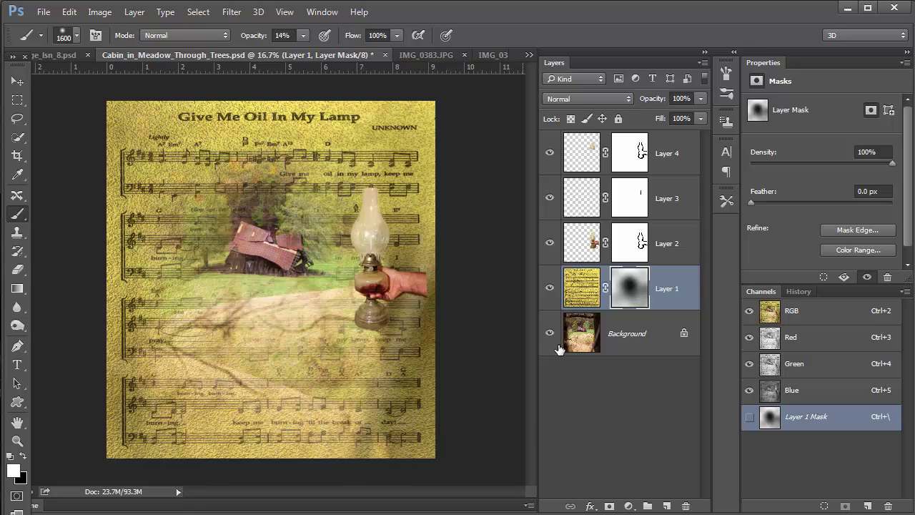
key(x)
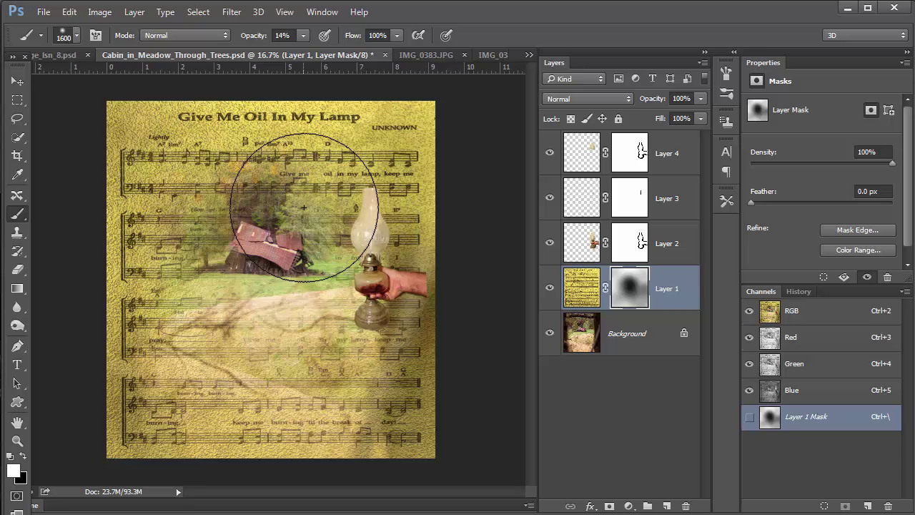
mouse_move(331, 220)
mouse_down()
mouse_move(341, 241)
mouse_move(209, 247)
mouse_up()
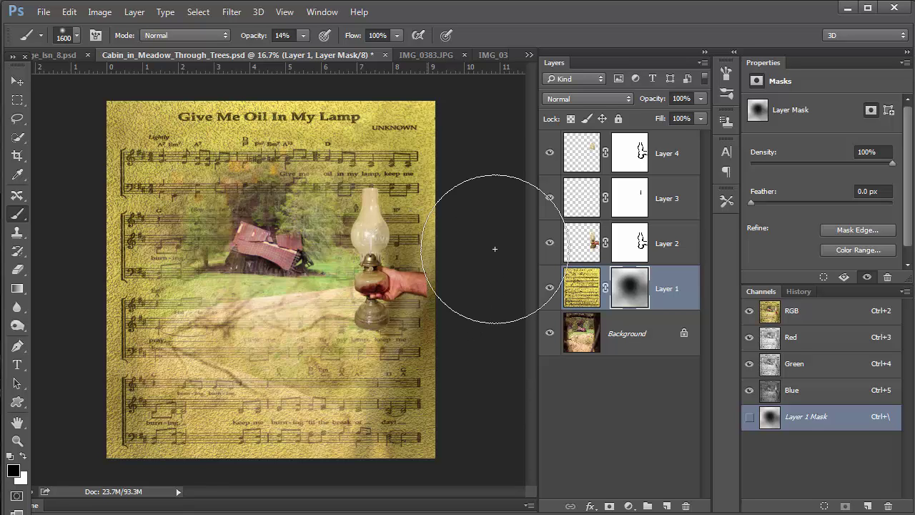
Select Layers 2, 3 and 4 together and move the hand-held lamp sideways until the wrist meets the picture's right edge
key(x)
key(alt+])
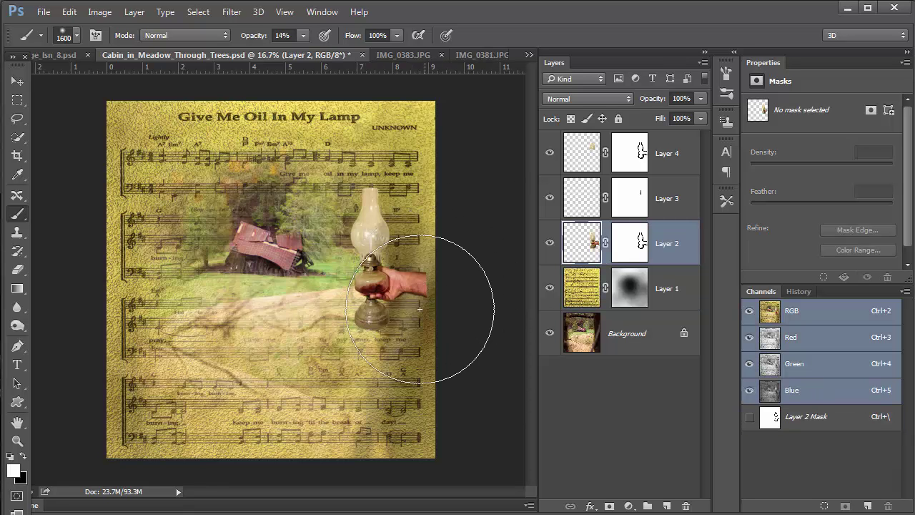
key(v)
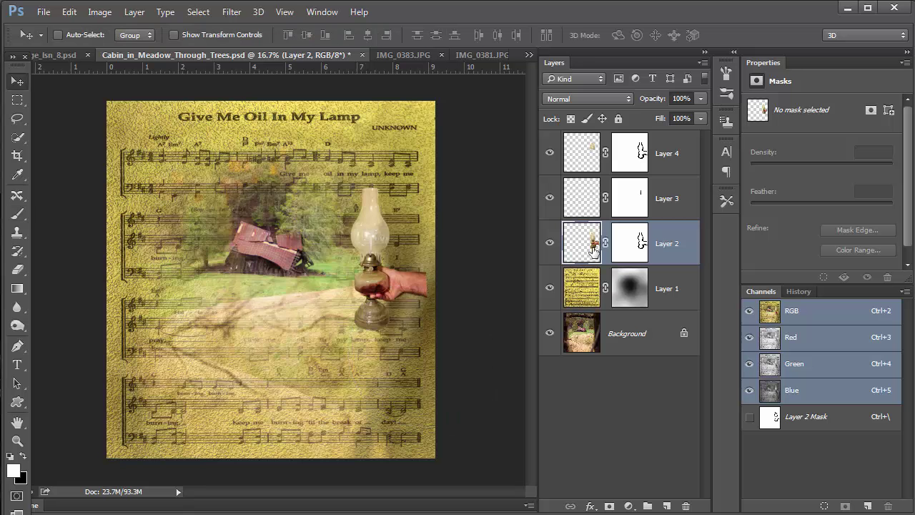
click(583, 162)
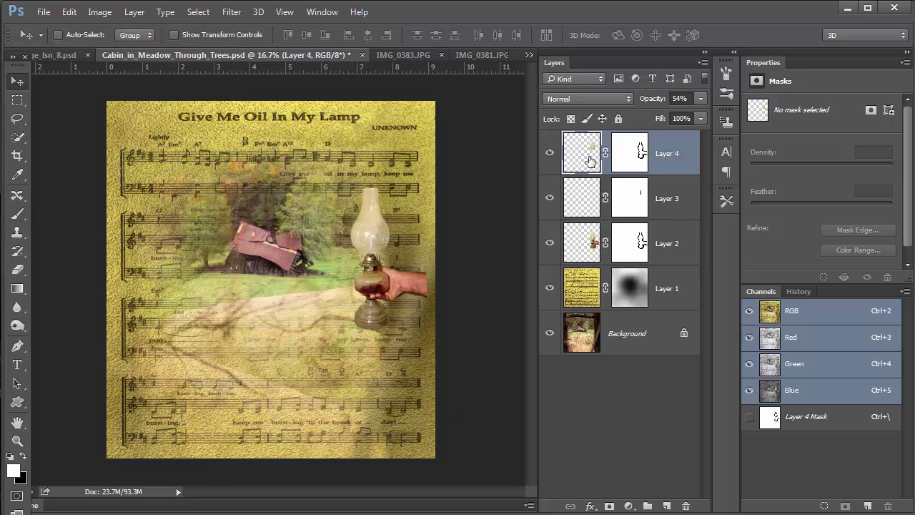
shift+click(584, 204)
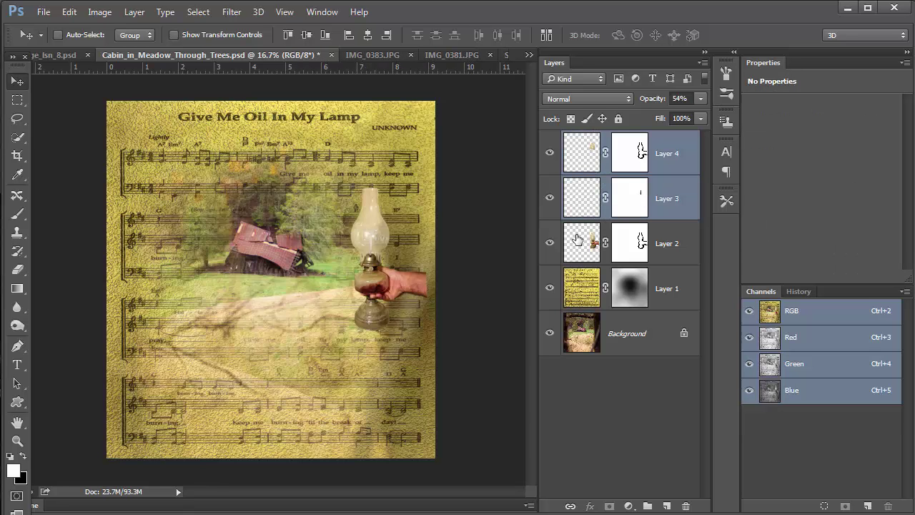
shift+click(579, 241)
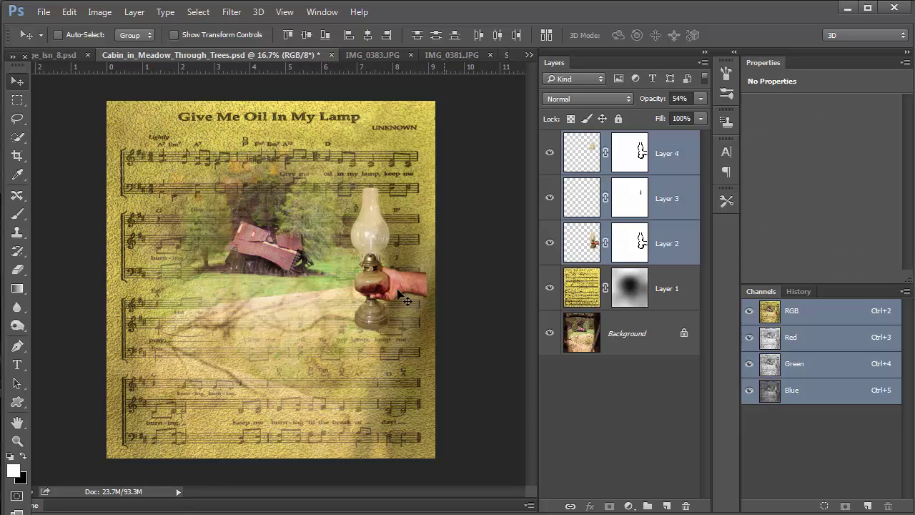
drag(399, 289, 407, 288)
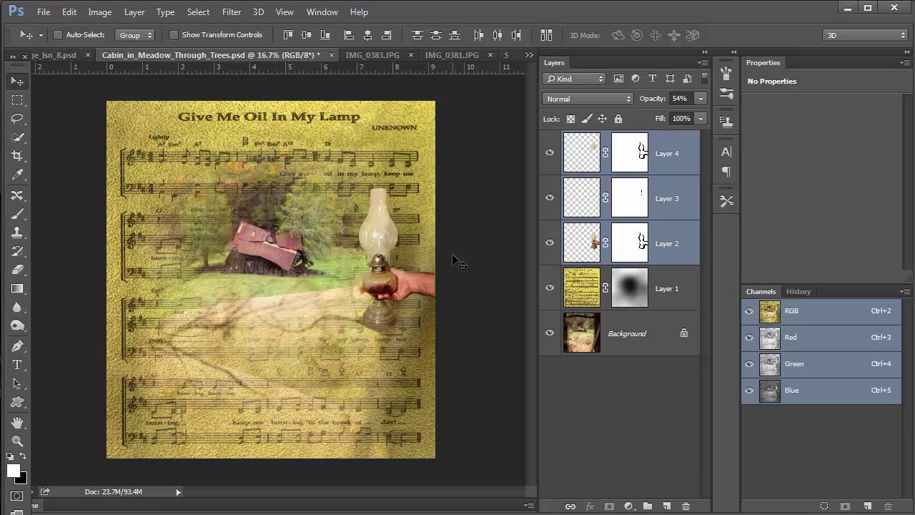
Add an empty layer between Layer 1 and Layer 2 and reset the foreground and background colours to black and white
click(666, 506)
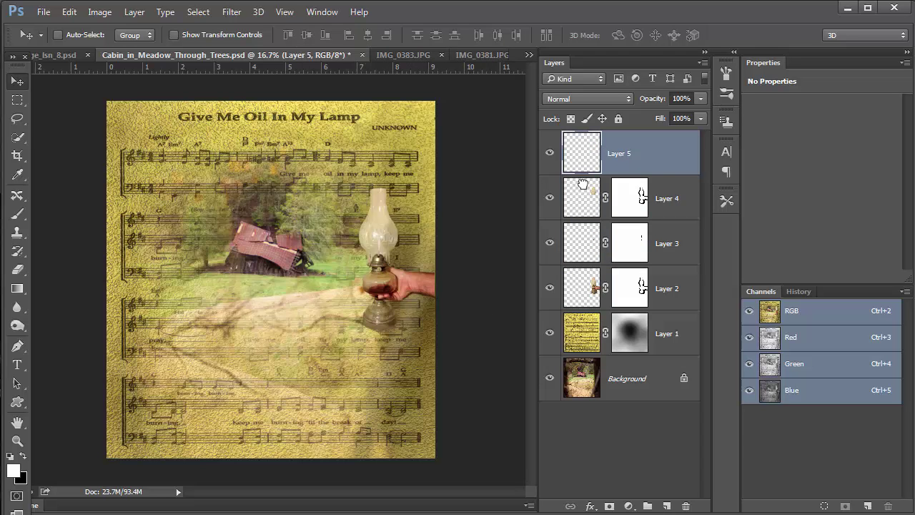
drag(583, 184, 647, 348)
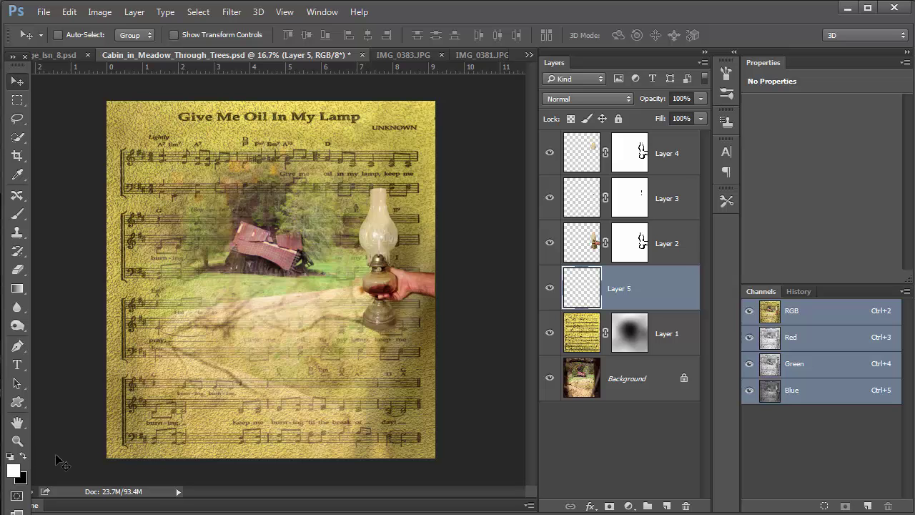
key(d)
Set up the Brush tool with 21% opacity and a 500 px size for painting the lamp's shadow
click(17, 214)
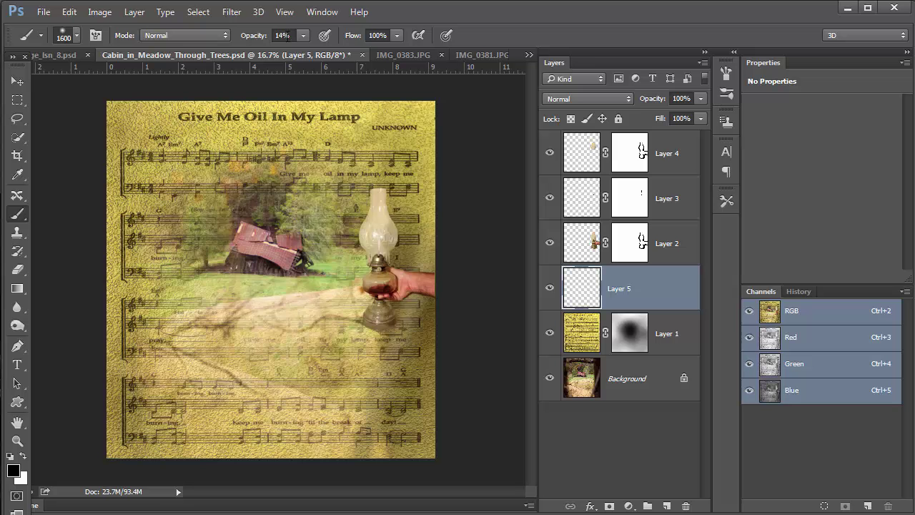
click(304, 36)
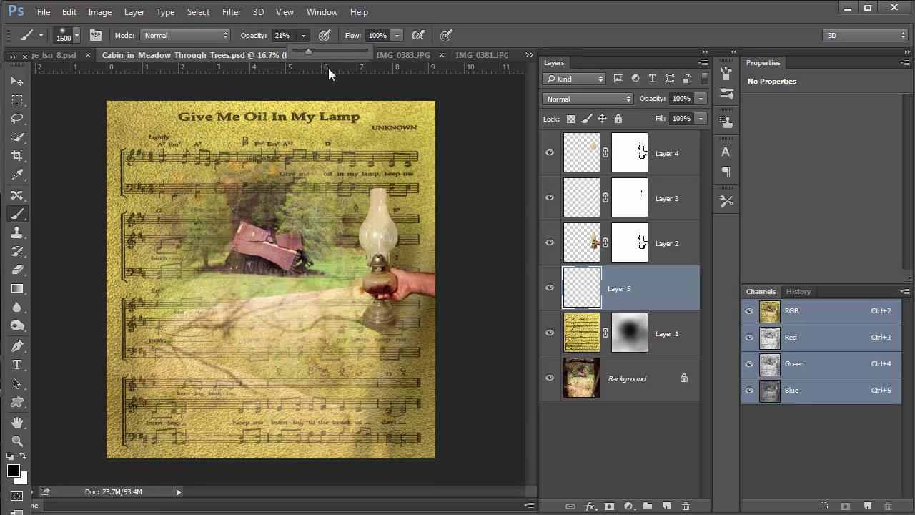
key(bracketleft)
key(bracketleft)
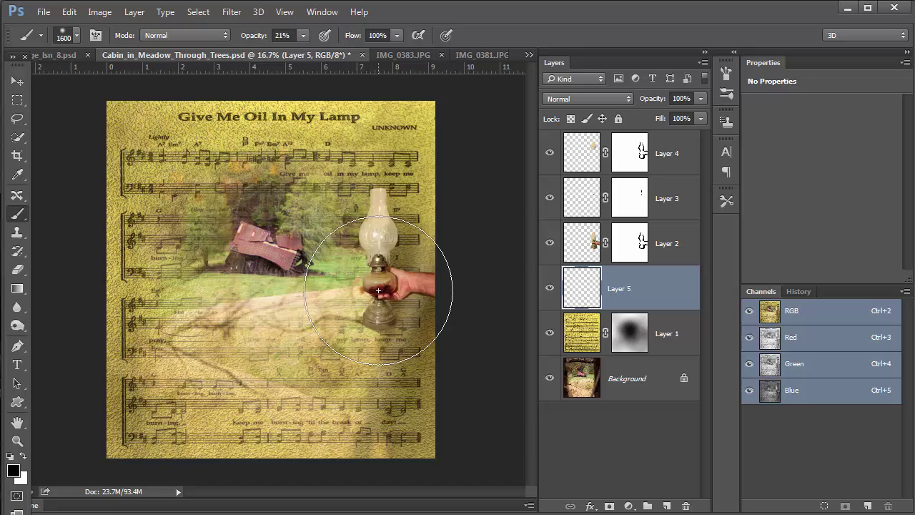
key(bracketleft)
key(bracketleft)
key(bracketleft)
key(bracketleft)
key(bracketleft)
key(bracketleft)
key(bracketleft)
key(bracketleft)
key(bracketleft)
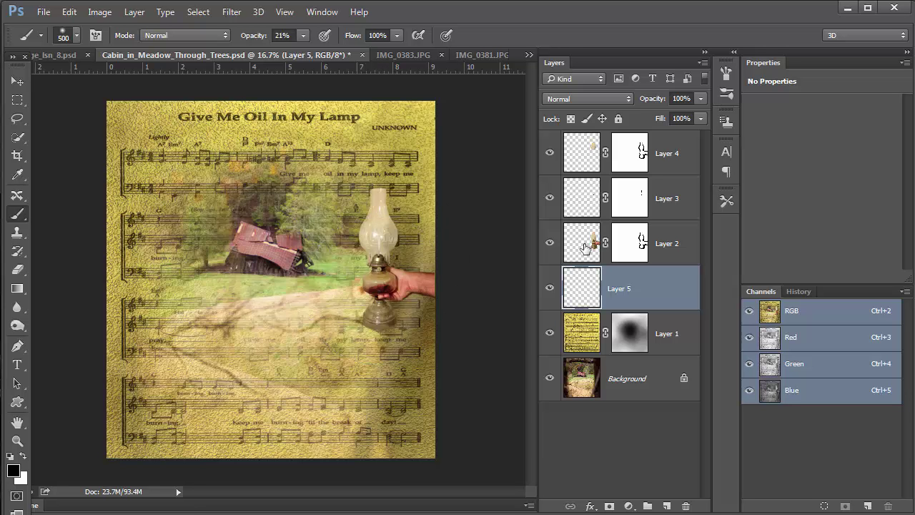
Paint a soft black shadow on Layer 5 behind the lamp's chimney, the hand and the lamp base
drag(384, 271, 378, 206)
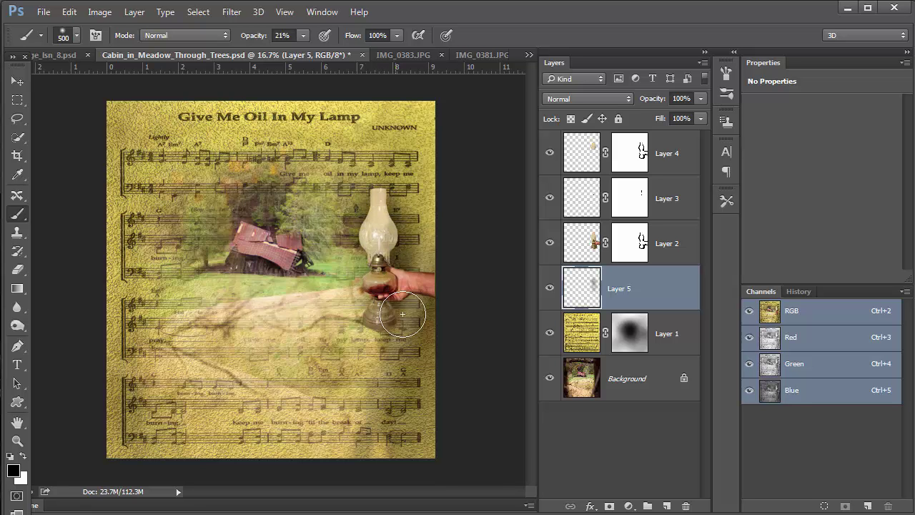
mouse_move(435, 291)
mouse_down()
mouse_move(402, 286)
mouse_move(377, 319)
mouse_move(368, 315)
mouse_up()
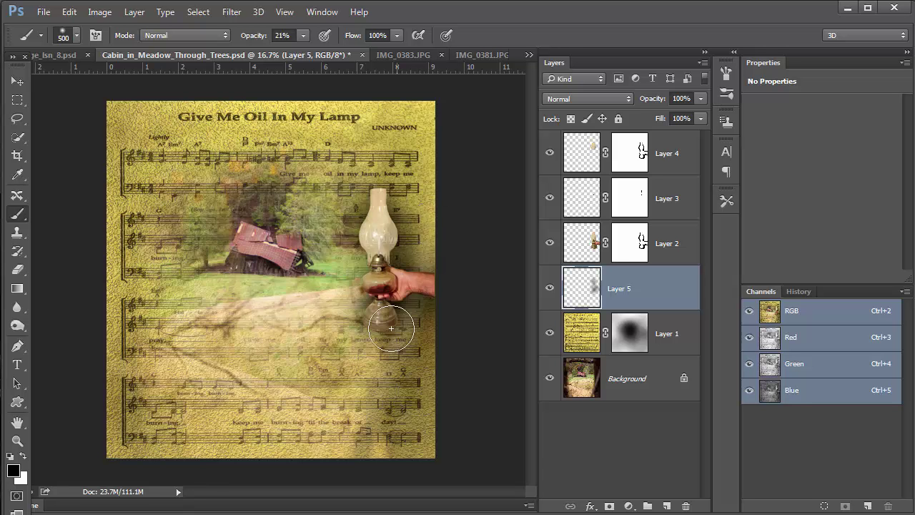
drag(379, 322, 385, 337)
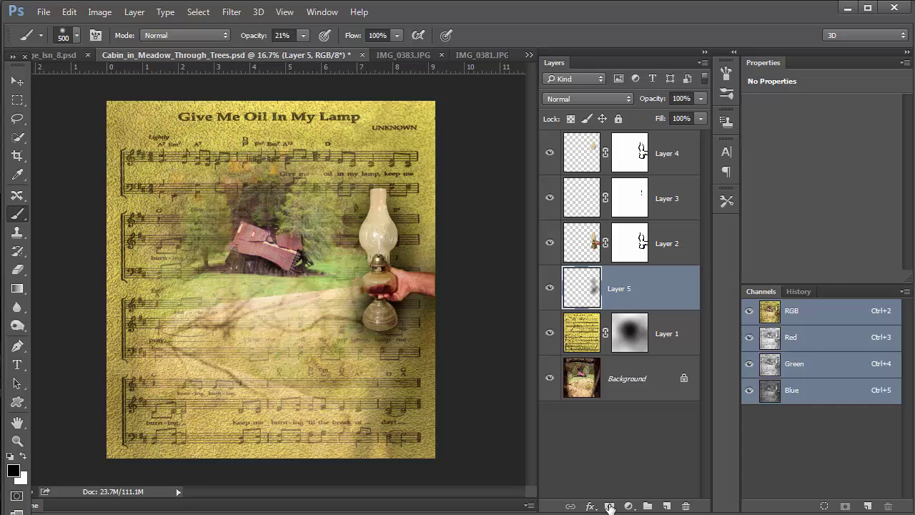
Add a layer mask to Layer 5 and lightly paint black on it over the lamp's glass chimney
click(610, 506)
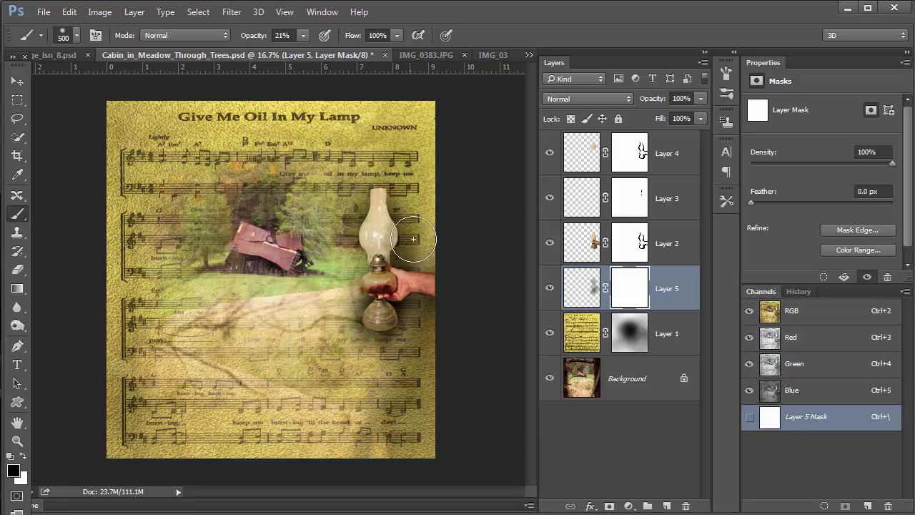
key(x)
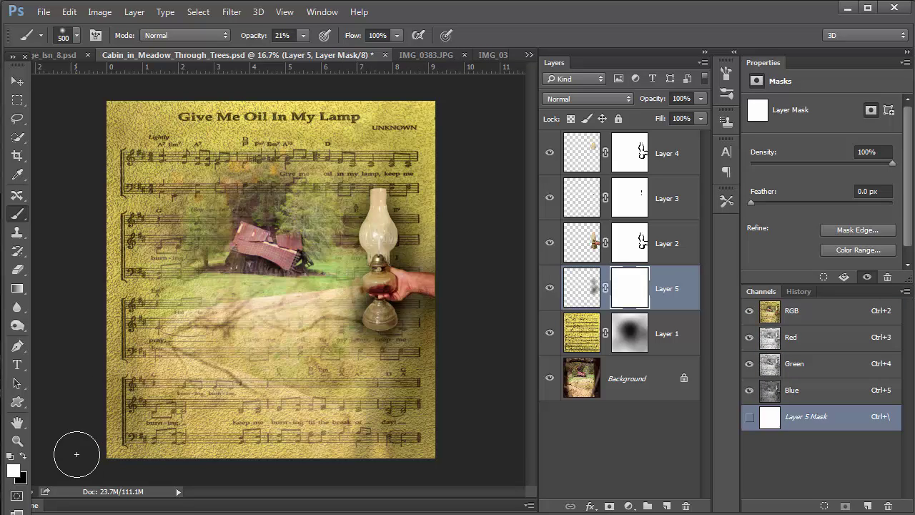
key(x)
mouse_move(405, 227)
mouse_down()
mouse_move(396, 192)
mouse_move(389, 223)
mouse_up()
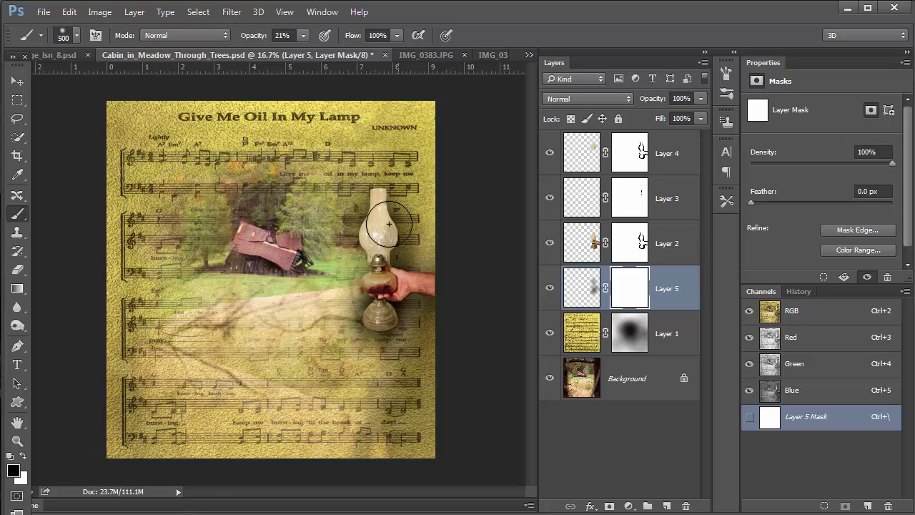
Raise the brush opacity to 60% and paint Layer 5's mask to remove the shadow behind the glass chimney
drag(303, 35, 332, 53)
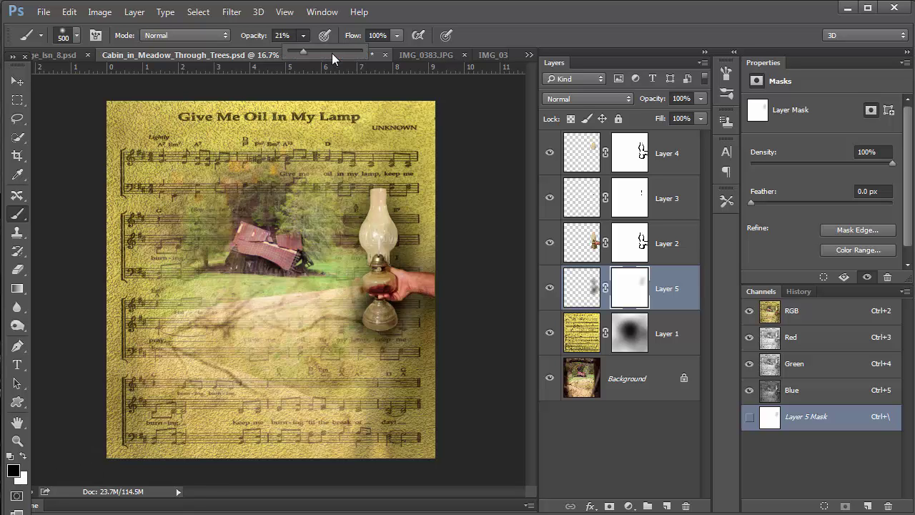
click(382, 247)
mouse_move(371, 252)
mouse_down()
mouse_move(381, 246)
mouse_move(379, 218)
mouse_move(400, 226)
mouse_up()
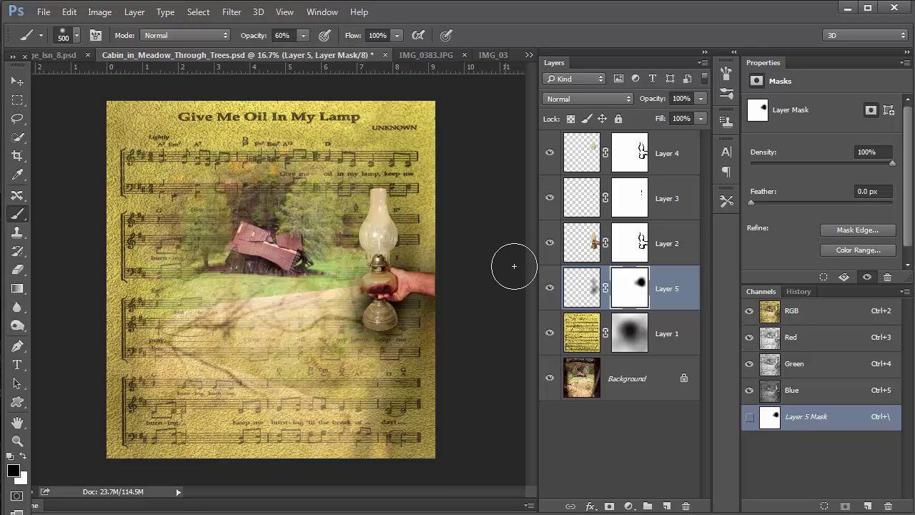
key(ctrl+alt+z)
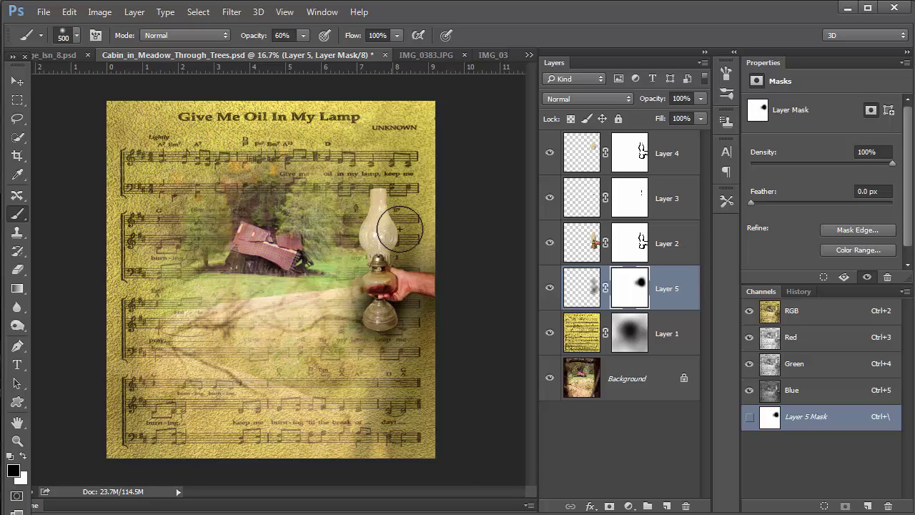
drag(382, 243, 379, 214)
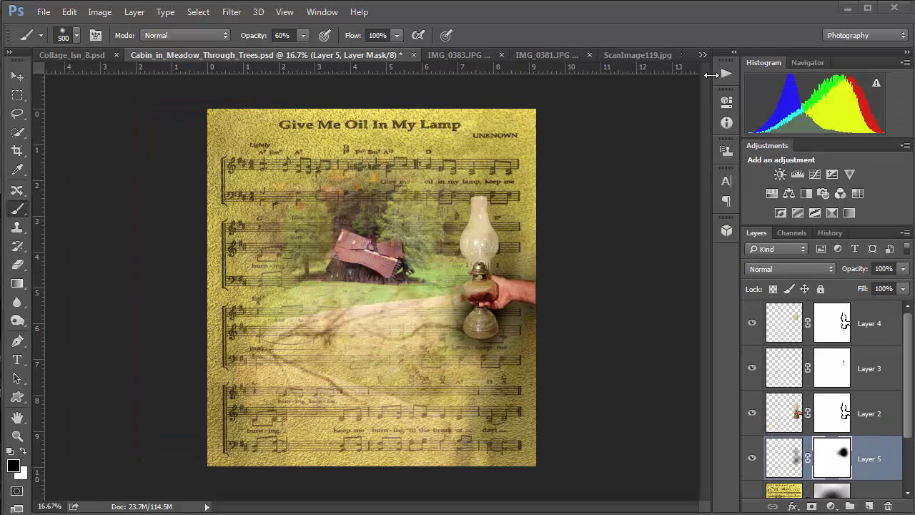
Use the Photography workspace and add a Brightness/Contrast adjustment layer directly above the shadow on Layer 5
click(323, 14)
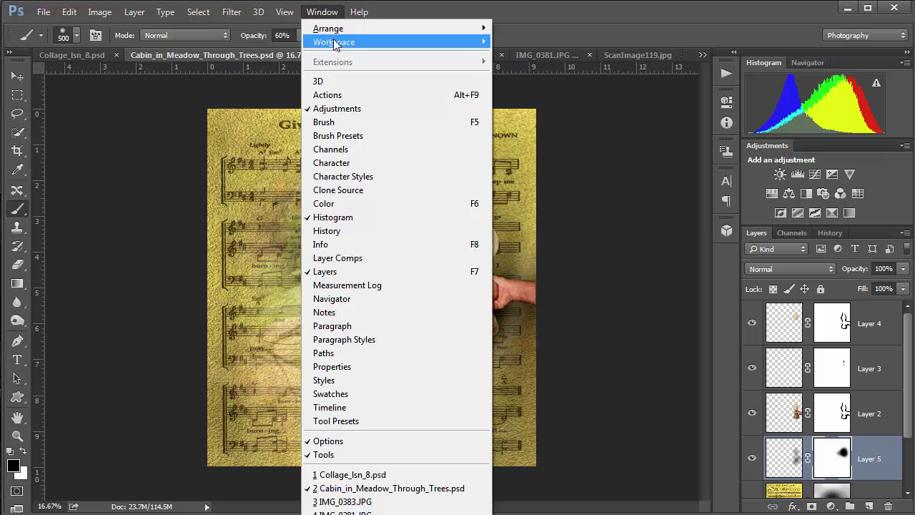
click(670, 60)
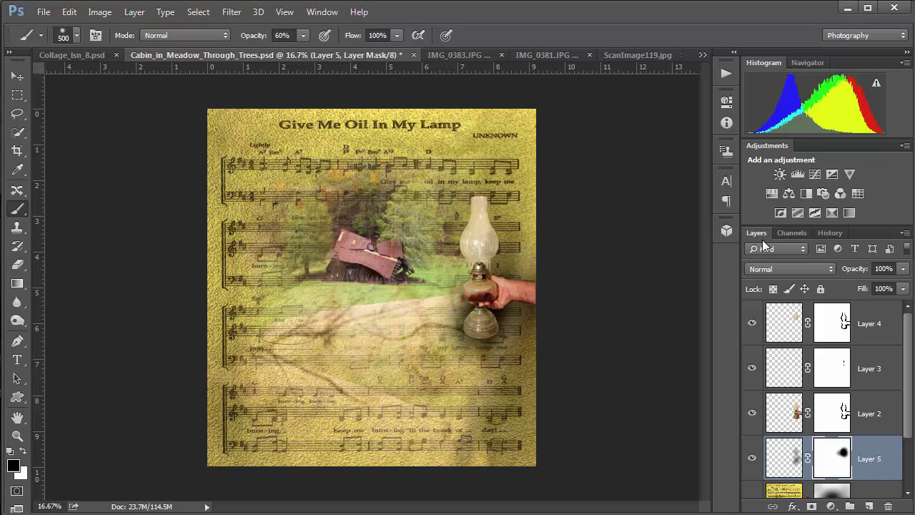
click(782, 175)
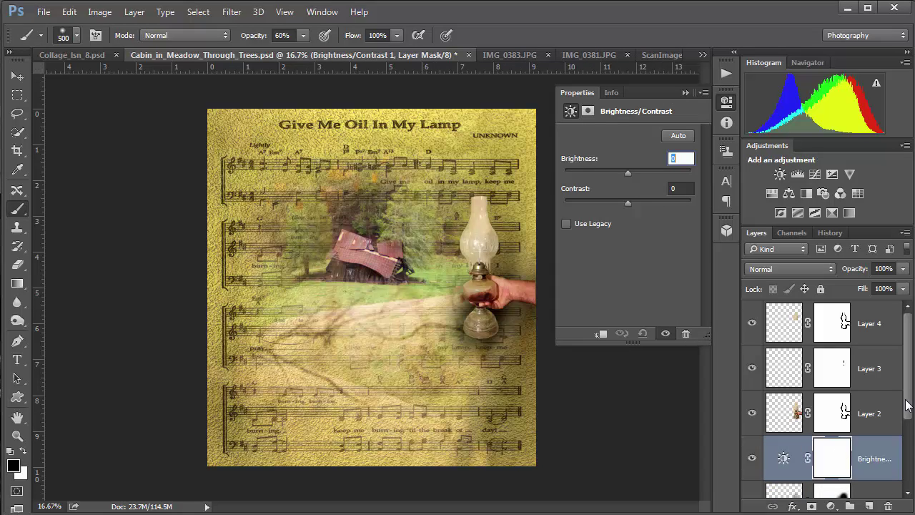
Add a Brightness/Contrast adjustment layer directly above the sheet music on Layer 1 and set its brightness to 94
scroll(901, 466, down, 2)
scroll(901, 466, down, 1)
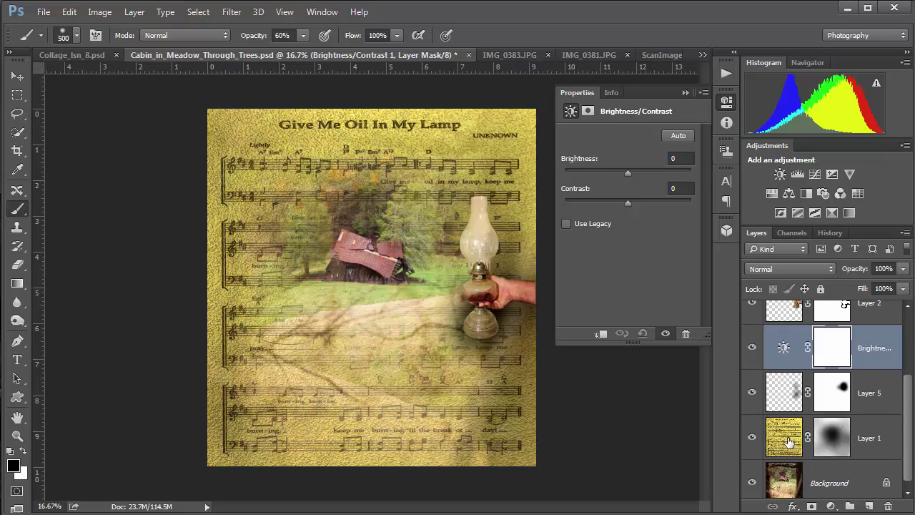
click(786, 438)
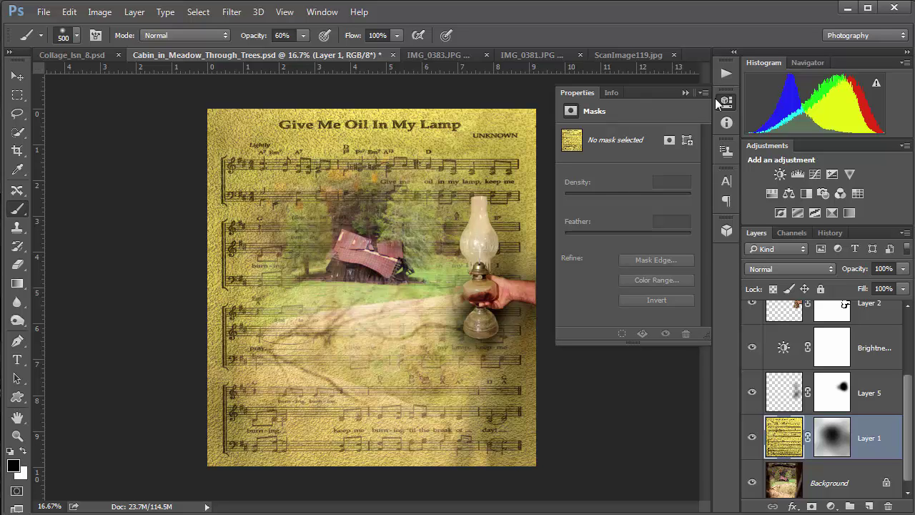
click(685, 92)
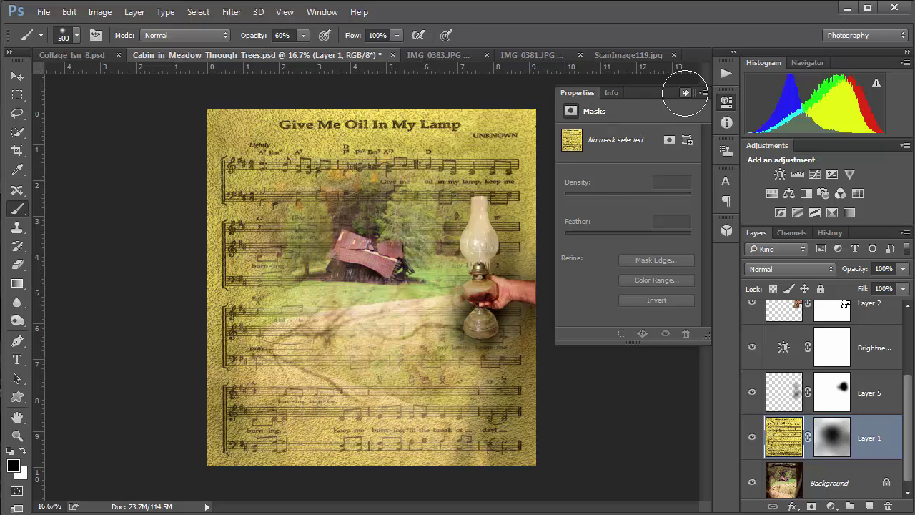
click(780, 174)
drag(626, 173, 668, 175)
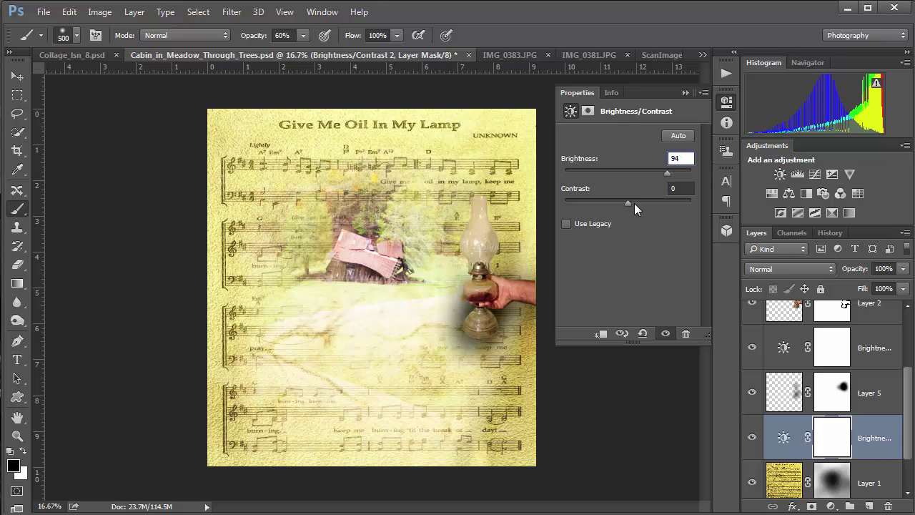
click(683, 93)
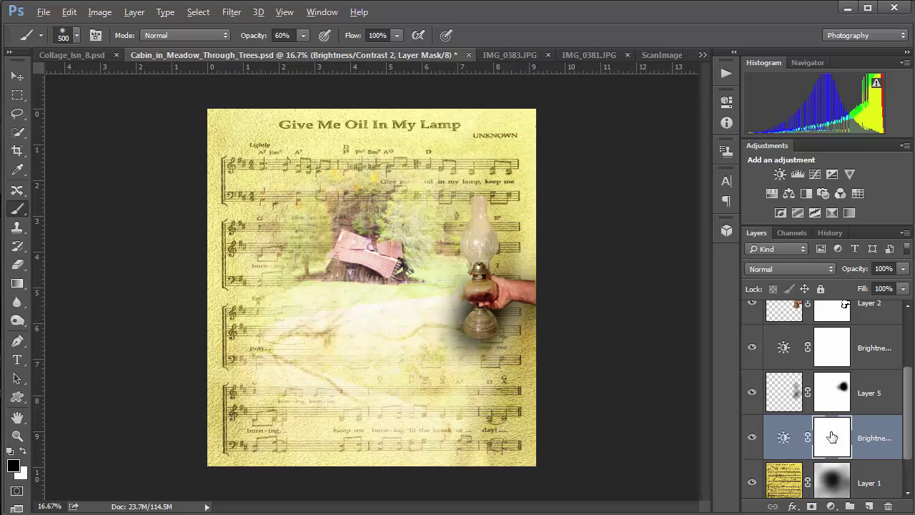
Invert the new adjustment layer's mask to black and paint white on it over the lamp's glass chimney
key(ctrl+i)
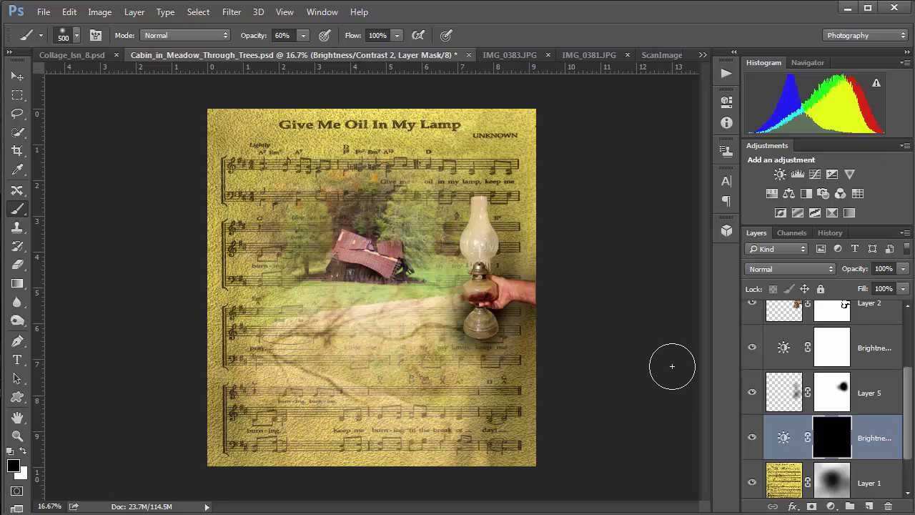
key(x)
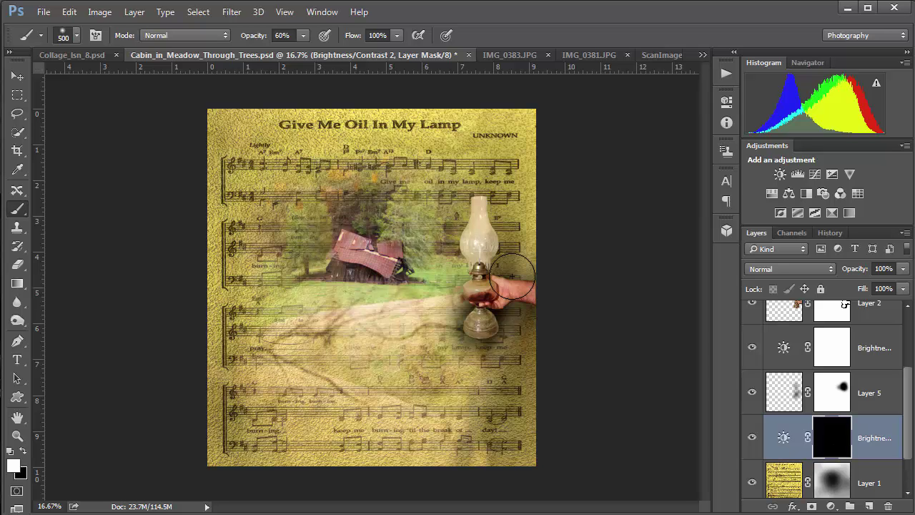
mouse_move(487, 219)
mouse_down()
mouse_move(478, 264)
mouse_move(475, 233)
mouse_move(480, 261)
mouse_move(487, 218)
mouse_move(469, 243)
mouse_move(482, 208)
mouse_move(489, 250)
mouse_move(486, 201)
mouse_move(499, 248)
mouse_move(464, 216)
mouse_move(481, 197)
mouse_move(475, 219)
mouse_up()
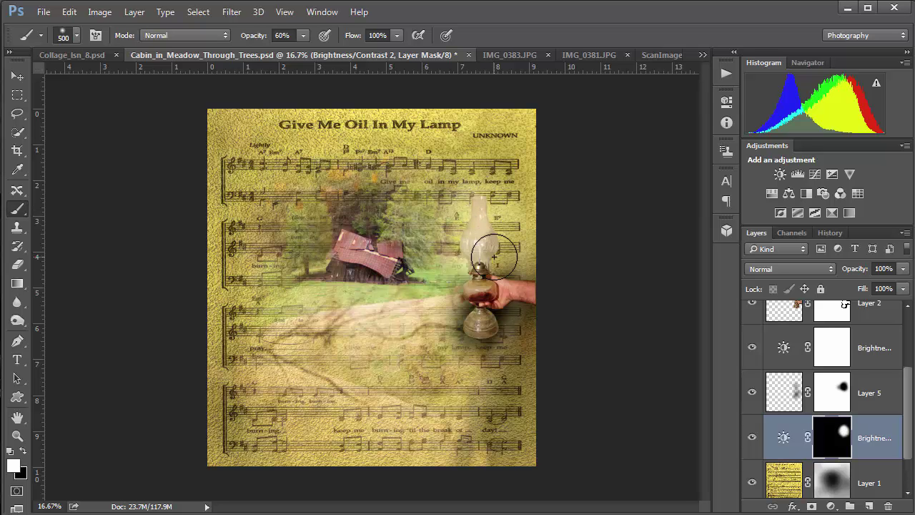
Enlarge the brush to 1100 and paint white on the adjustment mask to spread a wider glow around the chimney
key(bracketright)
key(bracketright)
key(bracketright)
key(bracketright)
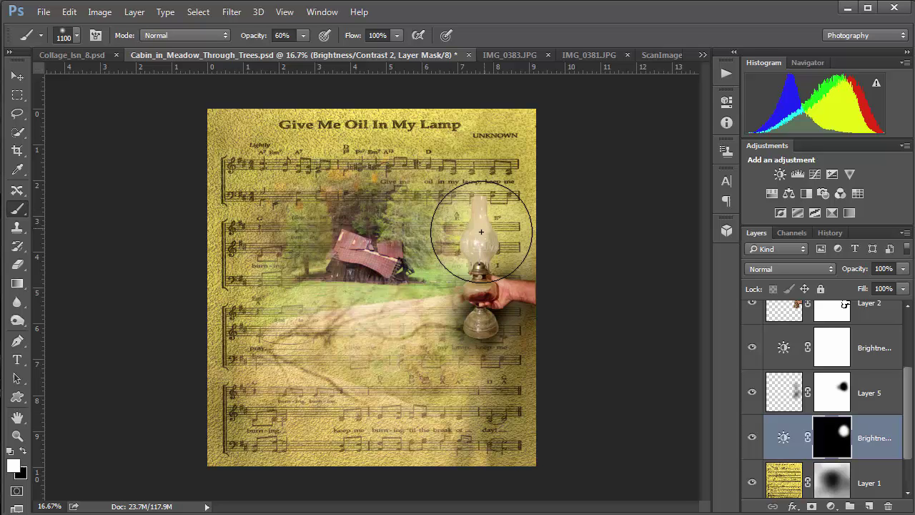
mouse_move(483, 222)
mouse_down()
mouse_move(474, 213)
mouse_move(484, 188)
mouse_move(483, 197)
mouse_move(493, 192)
mouse_move(480, 184)
mouse_move(453, 235)
mouse_up()
key(bracketright)
key(bracketright)
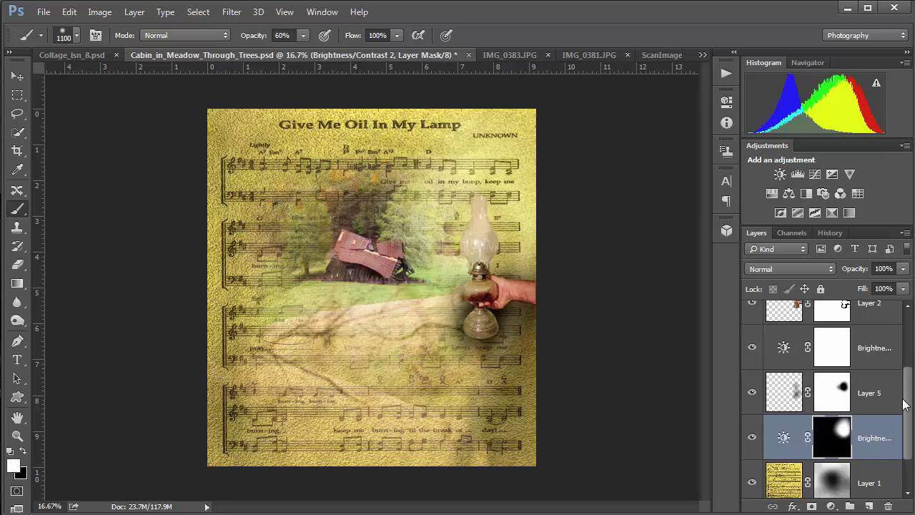
Paint white on Layer 5's mask over the lower part of the lamp to bring back the shadow there
scroll(906, 404, down, 1)
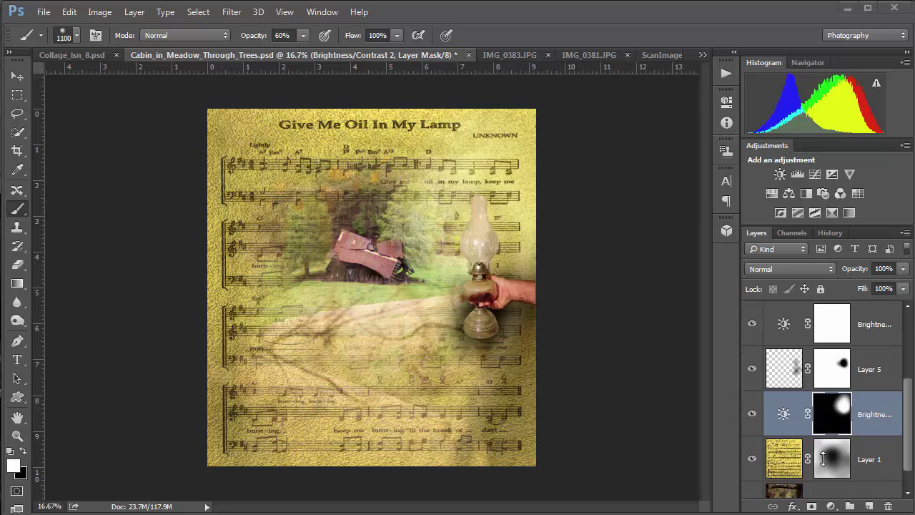
click(830, 368)
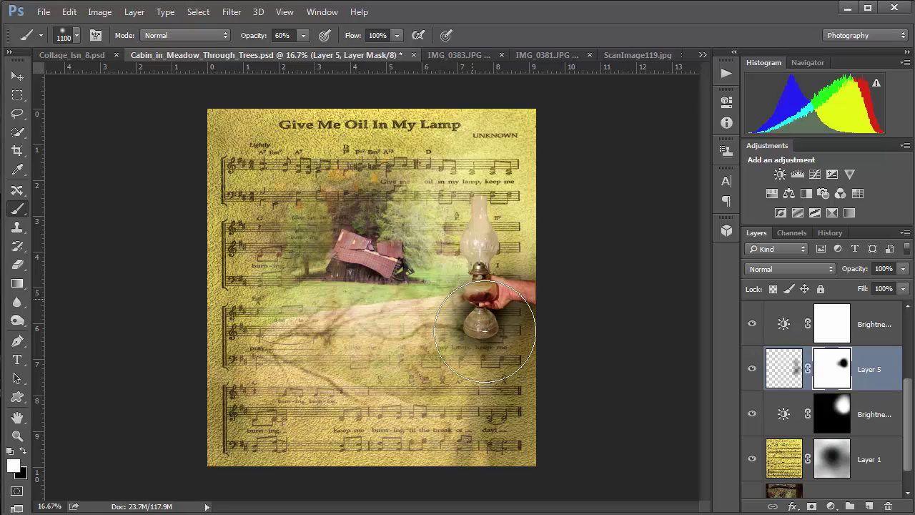
click(483, 313)
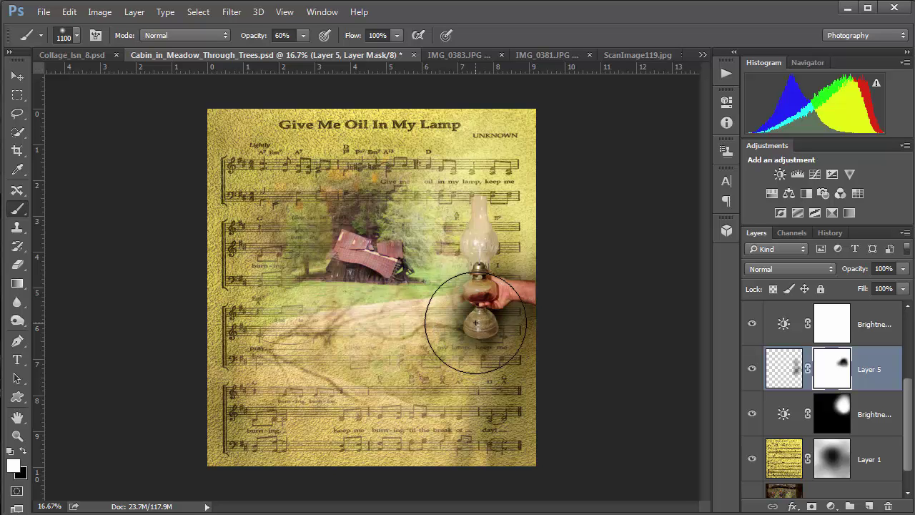
Lower the brush opacity to 21% and paint black on Layer 5's mask to soften the shadow around the lamp base
key(x)
click(481, 315)
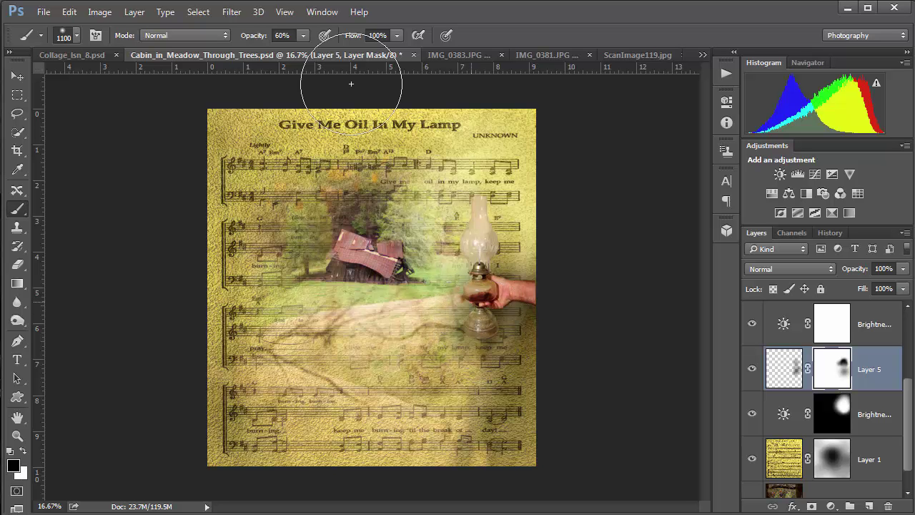
key(ctrl+z)
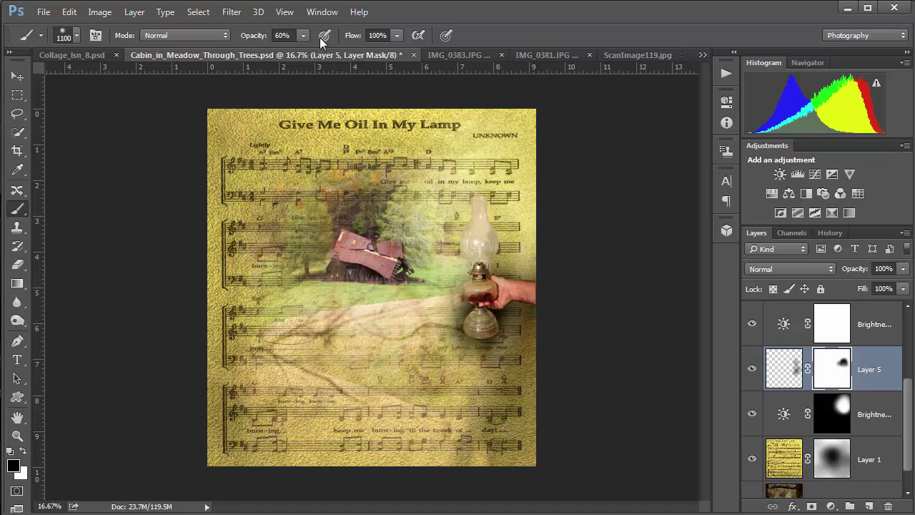
drag(303, 35, 275, 53)
click(466, 303)
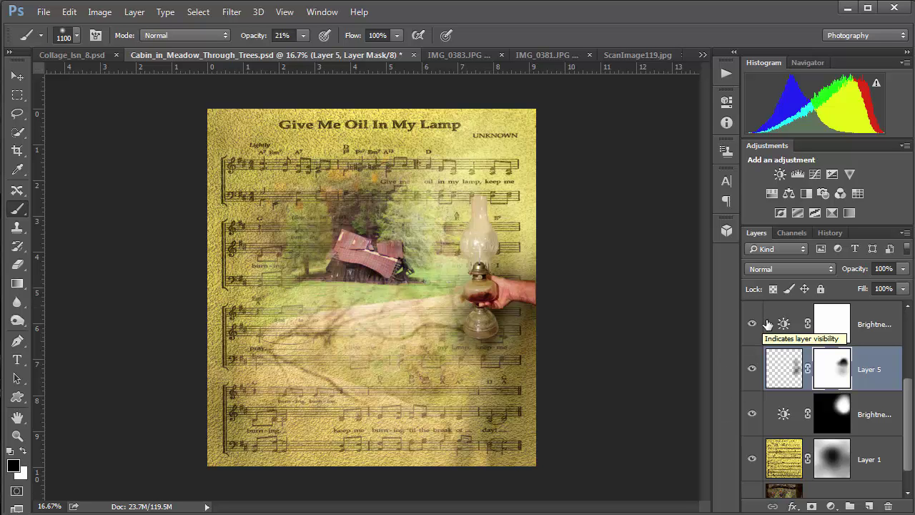
Paint black on the mask of the Brightness/Contrast layer above Layer 1 to reduce the glow over the trees near the cabin
click(828, 464)
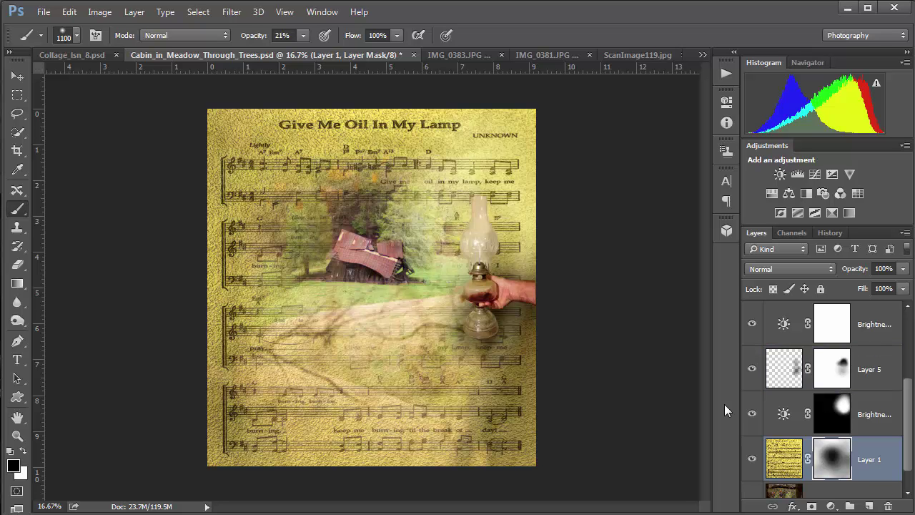
click(830, 413)
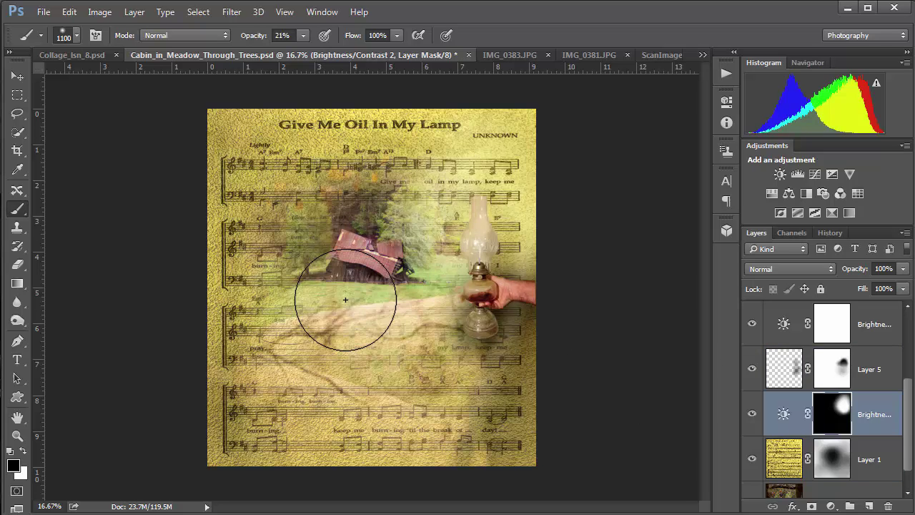
mouse_move(384, 229)
mouse_down()
mouse_move(435, 231)
mouse_move(423, 180)
mouse_move(429, 205)
mouse_move(415, 239)
mouse_move(327, 219)
mouse_up()
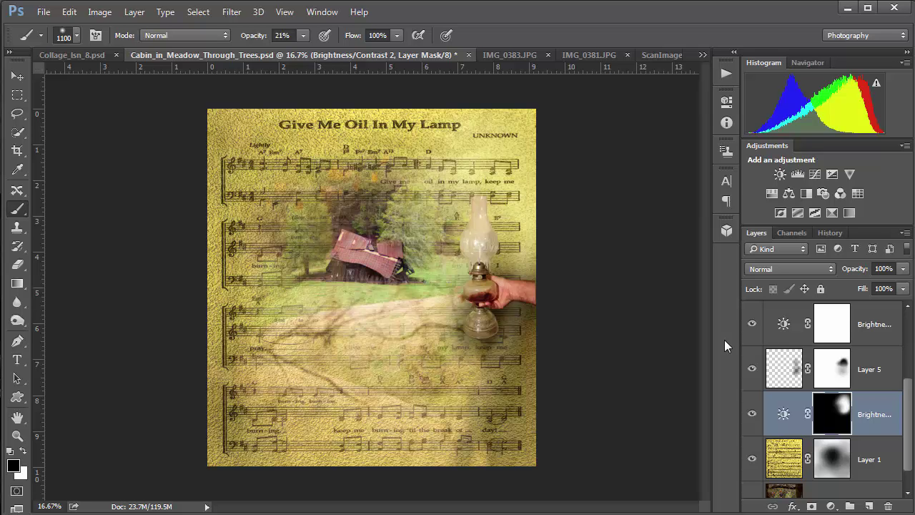
Paint black at 21% opacity on Layer 1's mask to fade the sheet music over the trees around and above the cabin
click(787, 461)
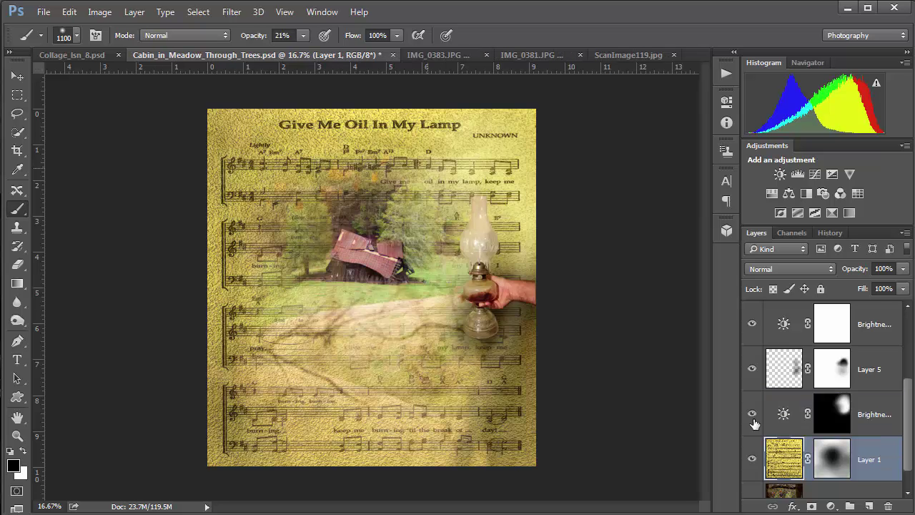
click(816, 446)
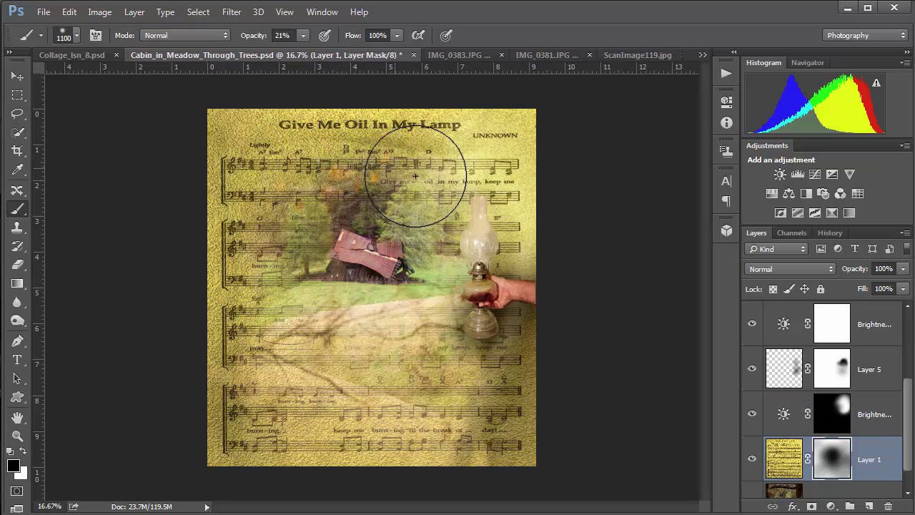
drag(318, 186, 445, 163)
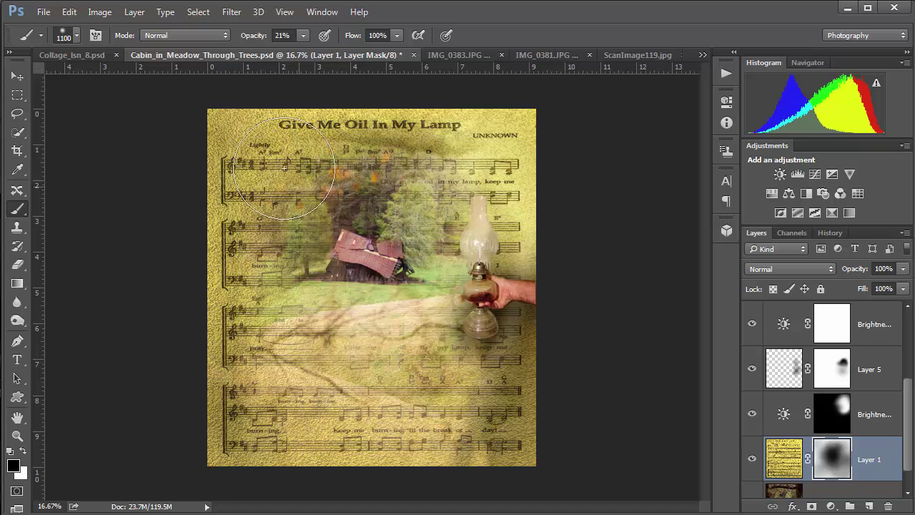
mouse_move(283, 192)
mouse_down()
mouse_move(318, 226)
mouse_move(427, 226)
mouse_up()
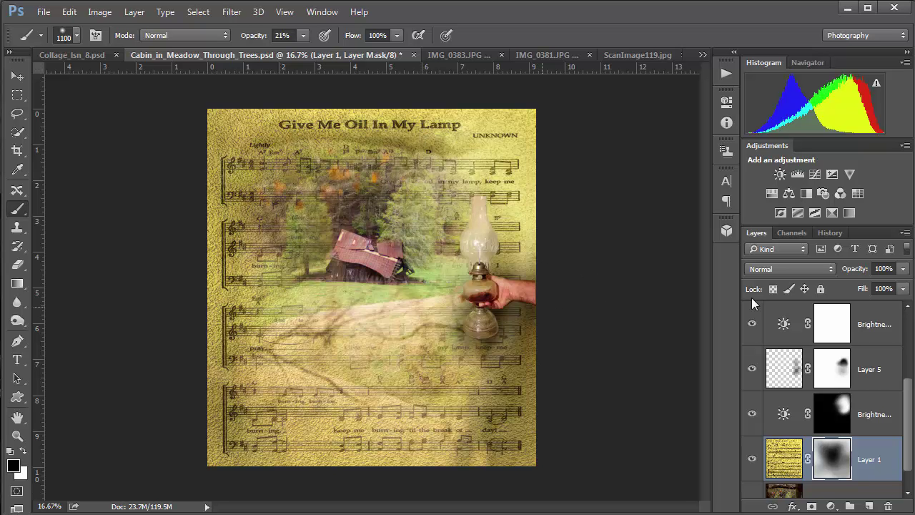